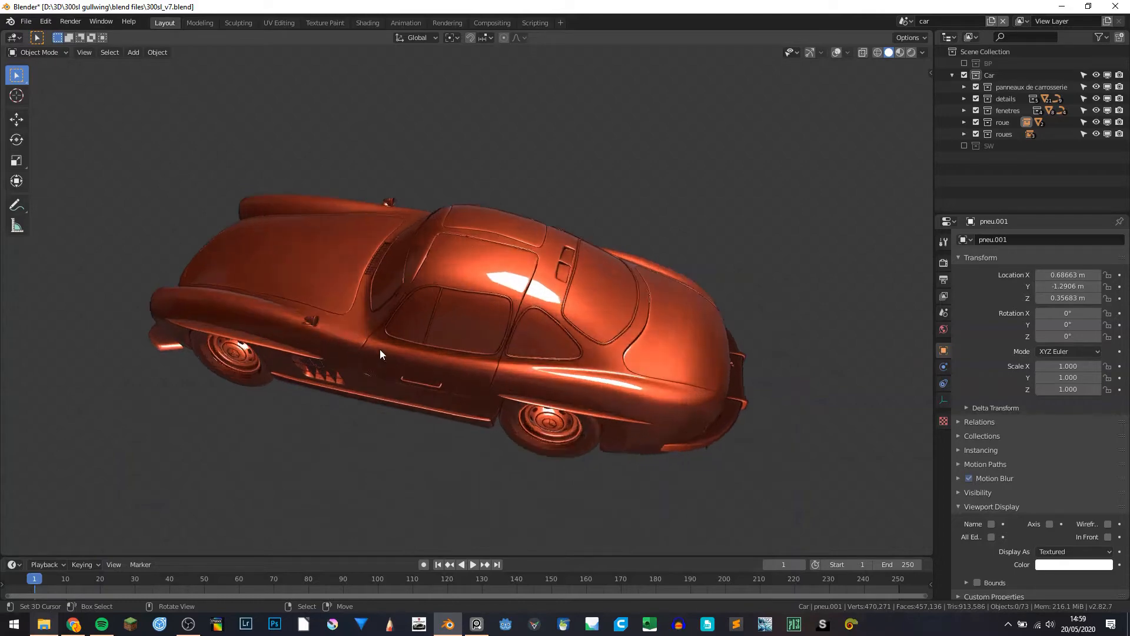
Examine the car model's wheels, side vents, door and wheel-arch trims from several angles
scroll(376, 359, "up", 2)
middle_click_drag(365, 366, 369, 343)
scroll(359, 335, "up", 2)
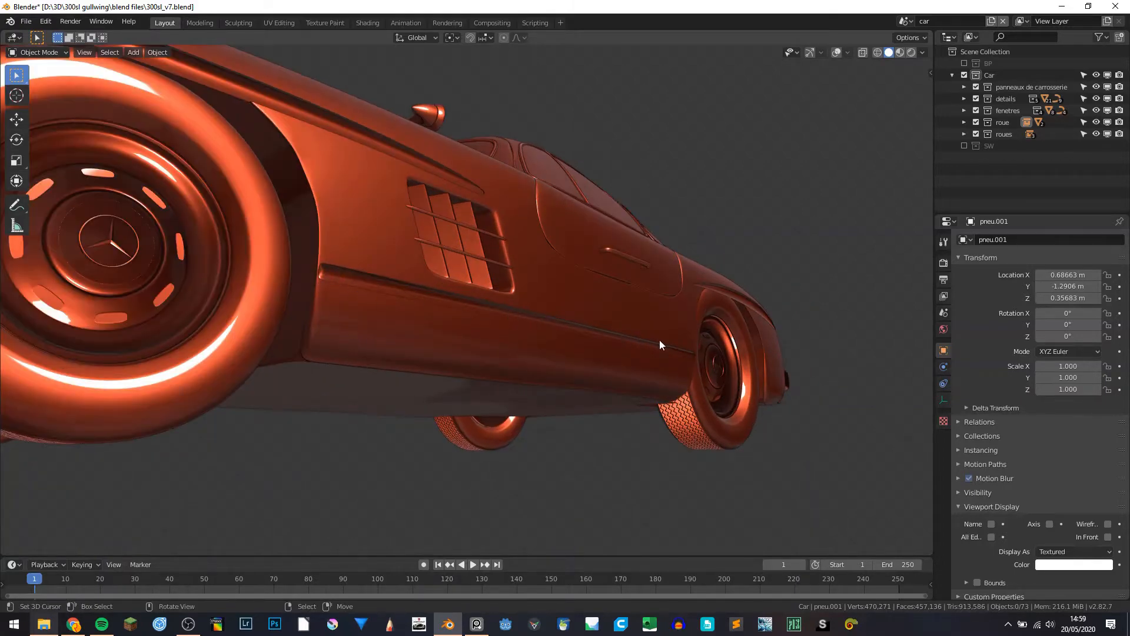
scroll(612, 347, "up", 8)
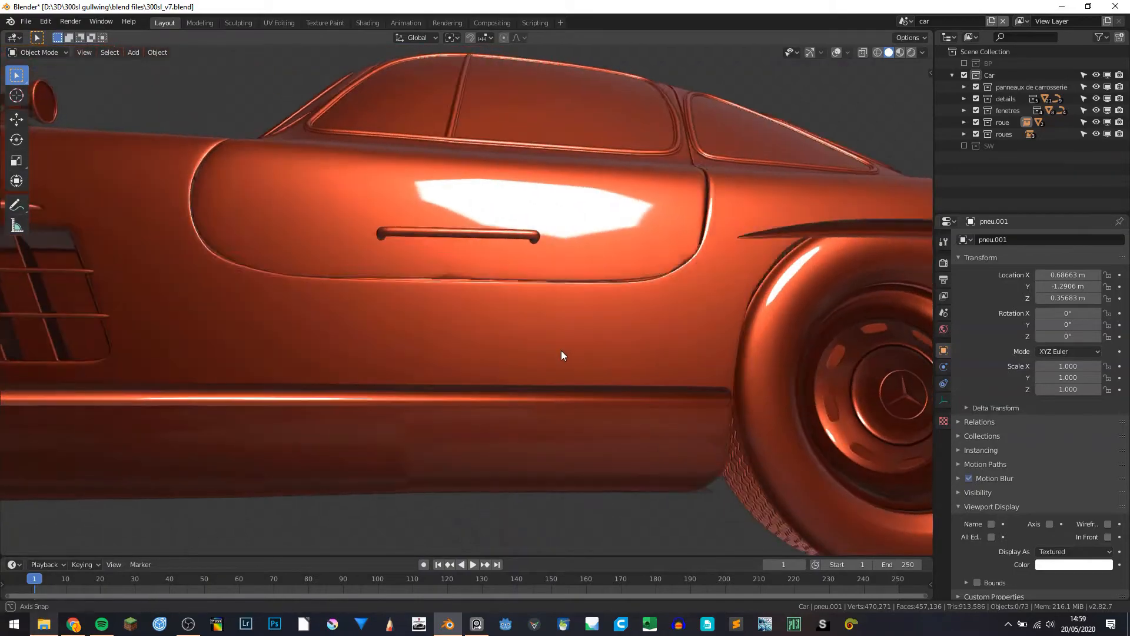
scroll(383, 406, "down", 8)
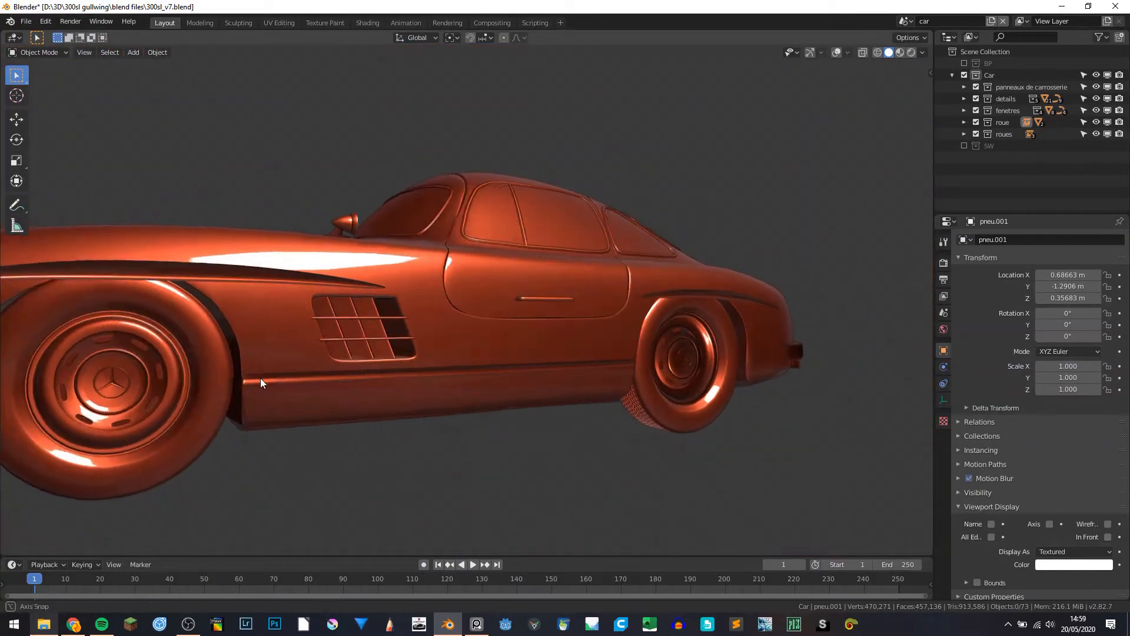
middle_click_drag(260, 378, 286, 389)
left_click(169, 346)
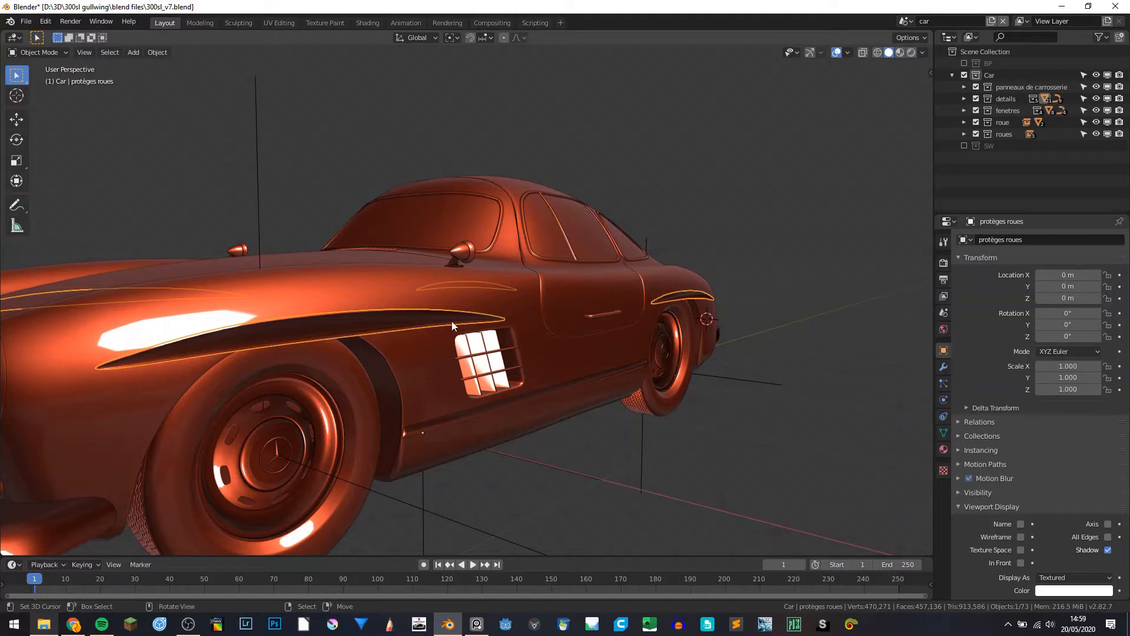
middle_click_drag(588, 326, 445, 395)
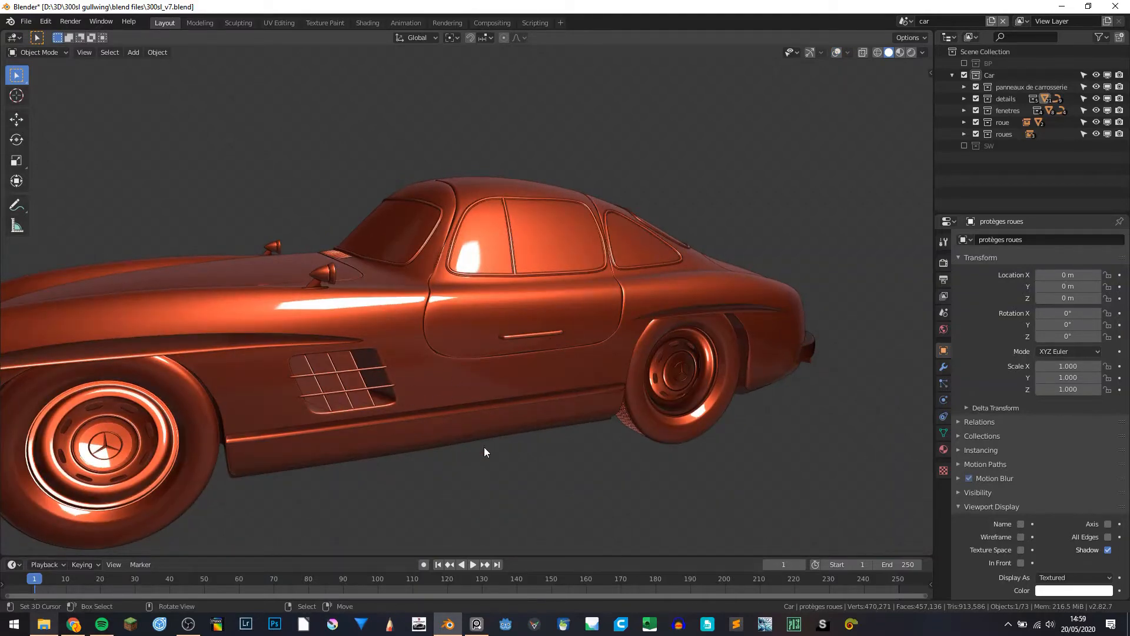
key("alt+shift+z")
key("alt+shift+z")
scroll(464, 354, "down", 4)
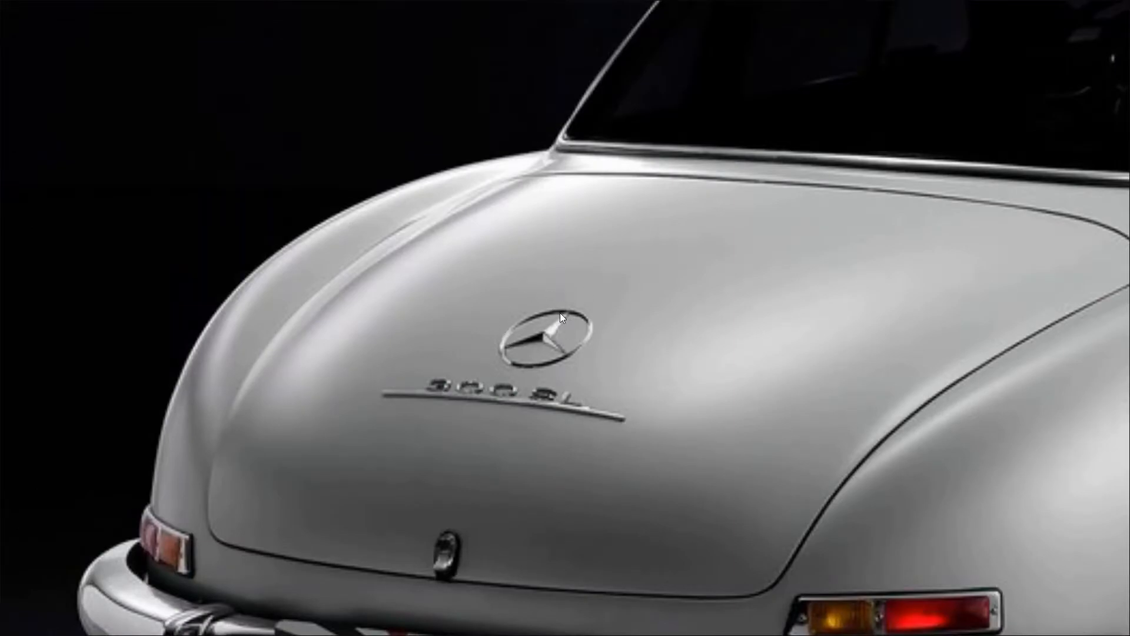
Switch to the reference image board and examine the star and 300 SL emblem on the silver car's trunk lid
scroll(571, 306, "down", 6)
middle_click_drag(817, 381, 764, 386)
scroll(779, 399, "up", 1)
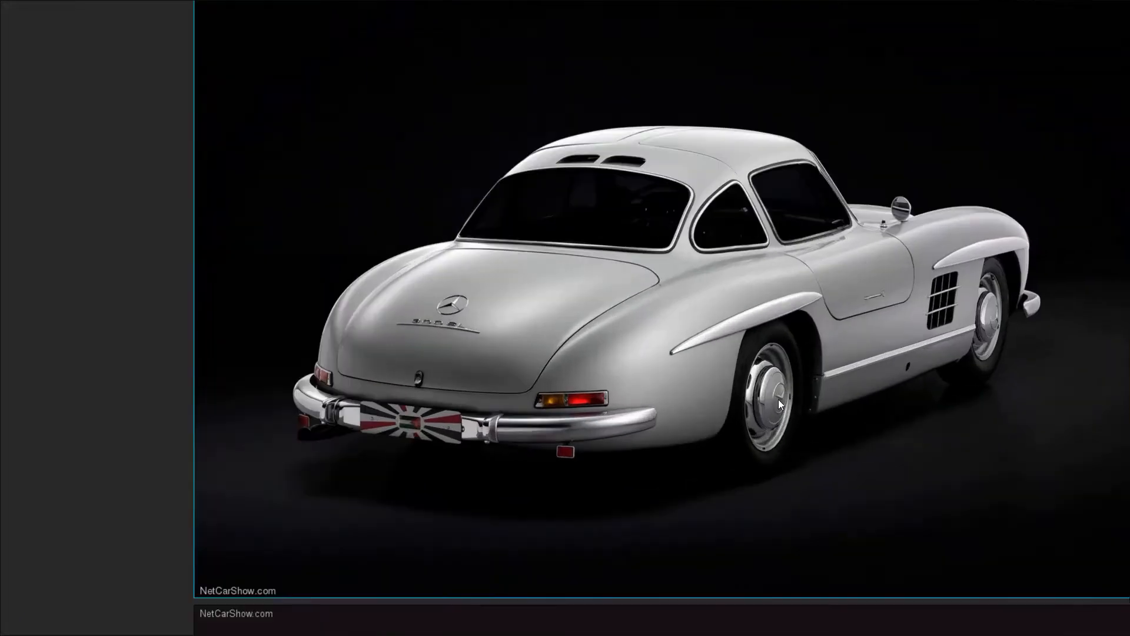
scroll(778, 400, "up", 3)
scroll(1013, 205, "down", 5)
scroll(819, 234, "up", 5)
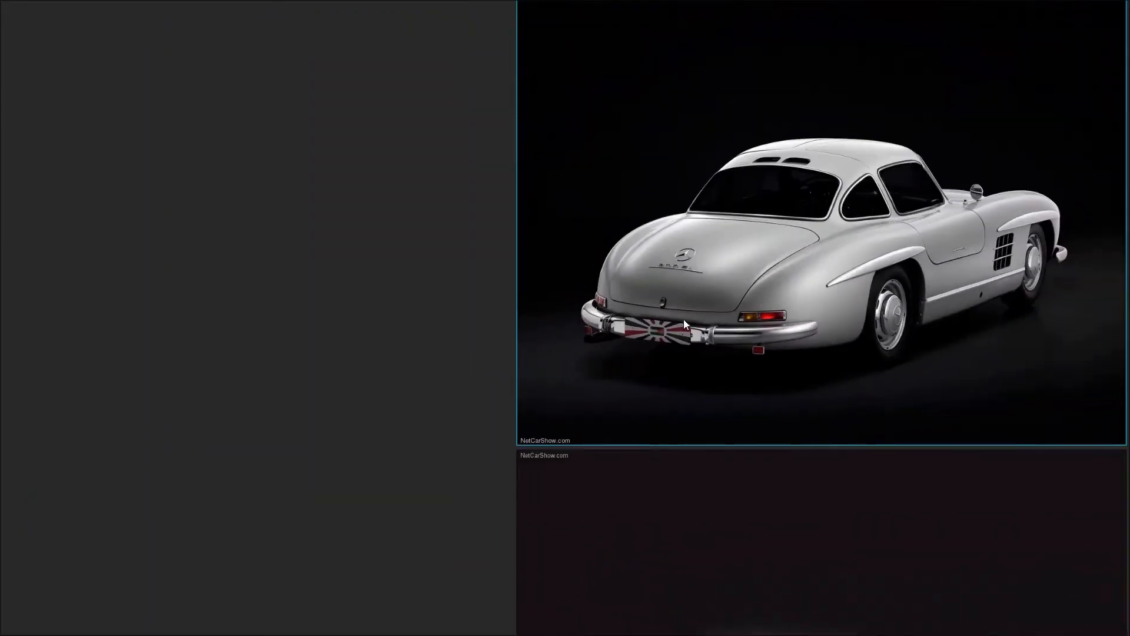
middle_click_drag(678, 166, 659, 329)
scroll(651, 272, "up", 6)
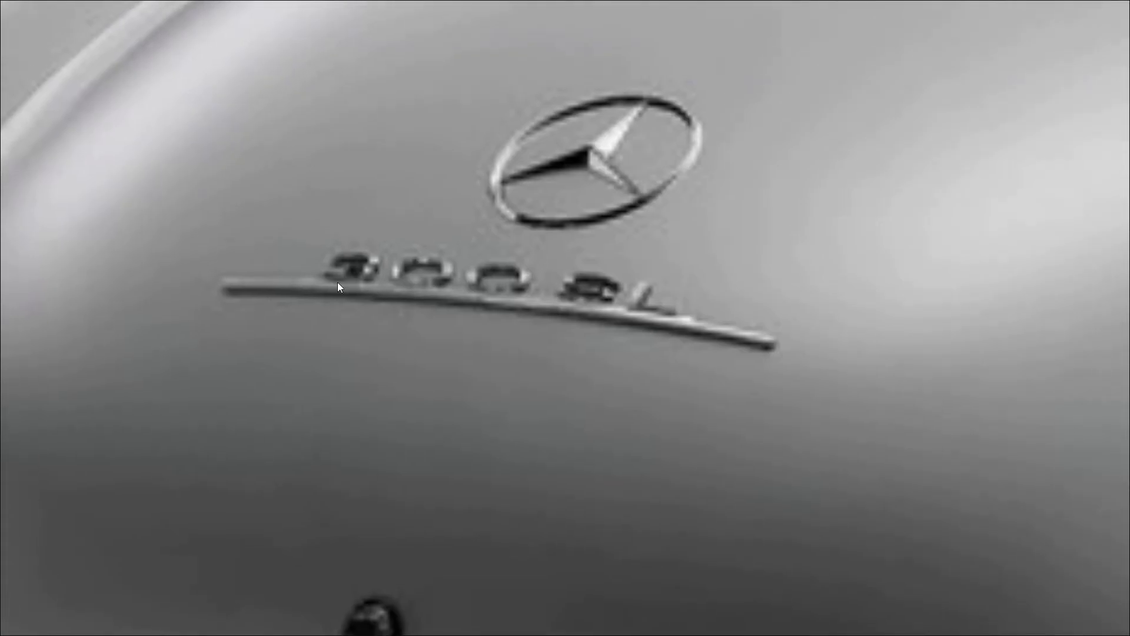
scroll(514, 280, "down", 5)
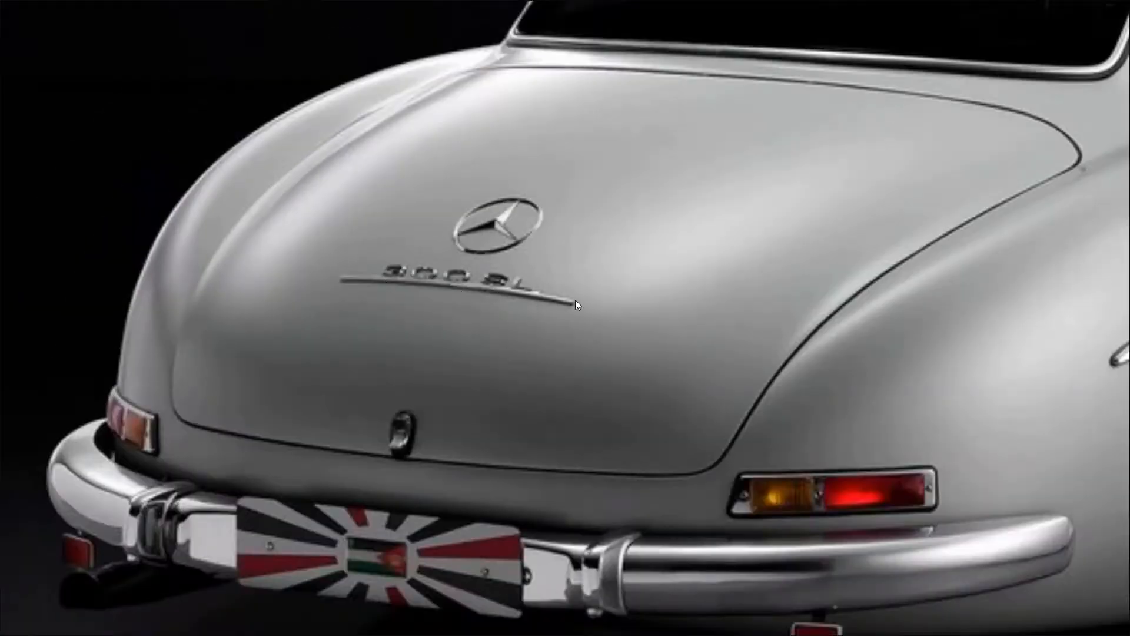
scroll(486, 288, "down", 3)
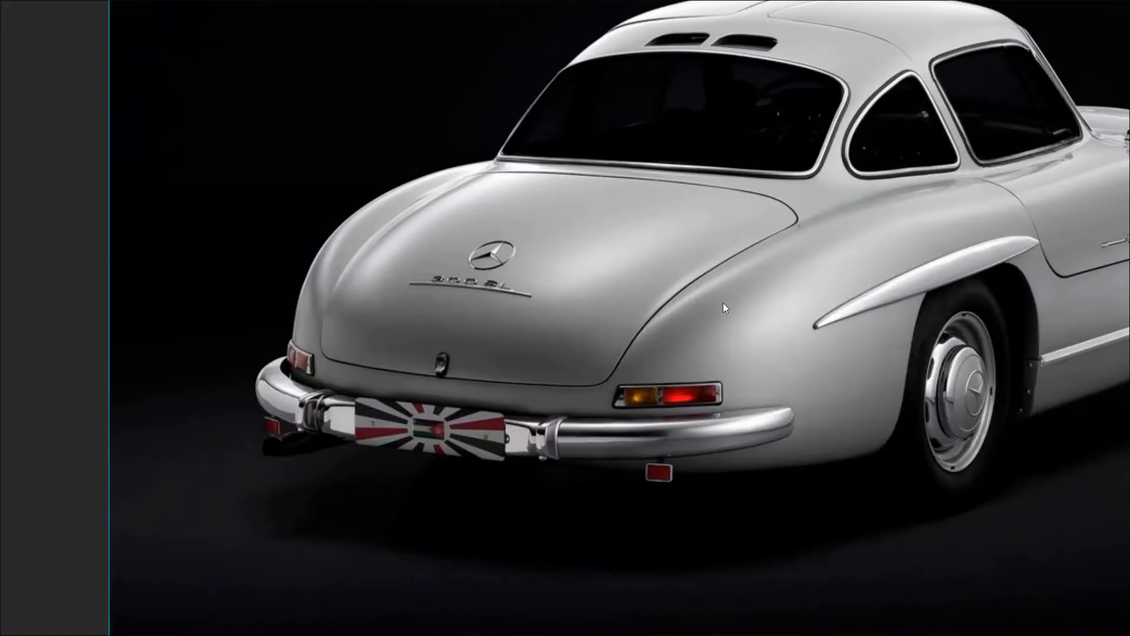
scroll(487, 259, "down", 8)
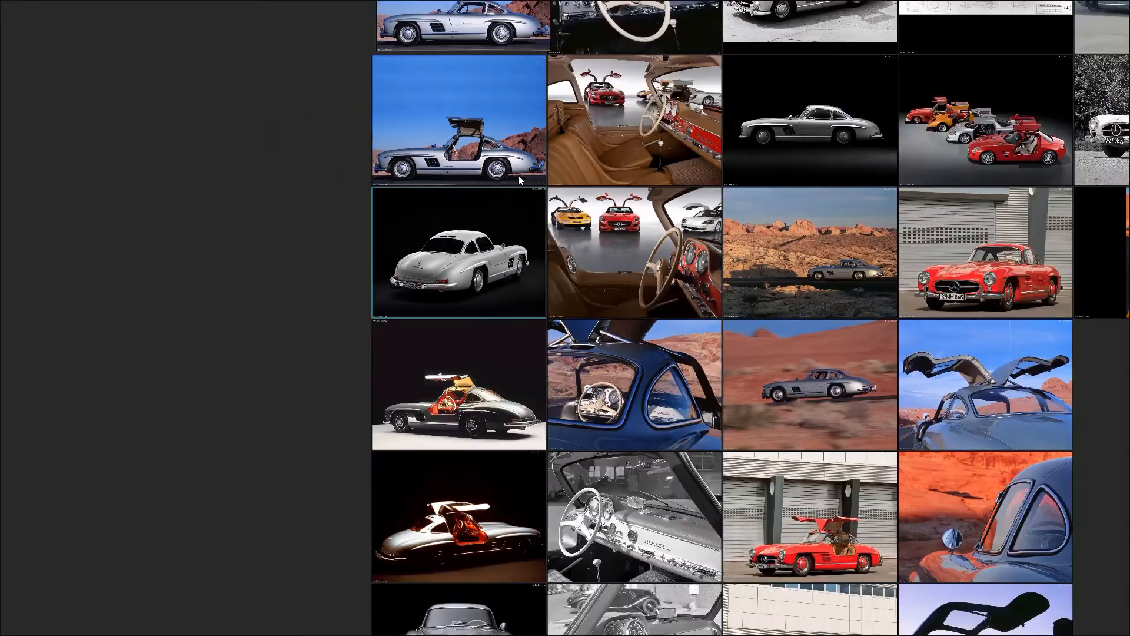
Examine the MERCEDES BENZ lettering behind the side vent and the small star badge above the front grille in the reference photos
middle_click_drag(518, 175, 510, 269)
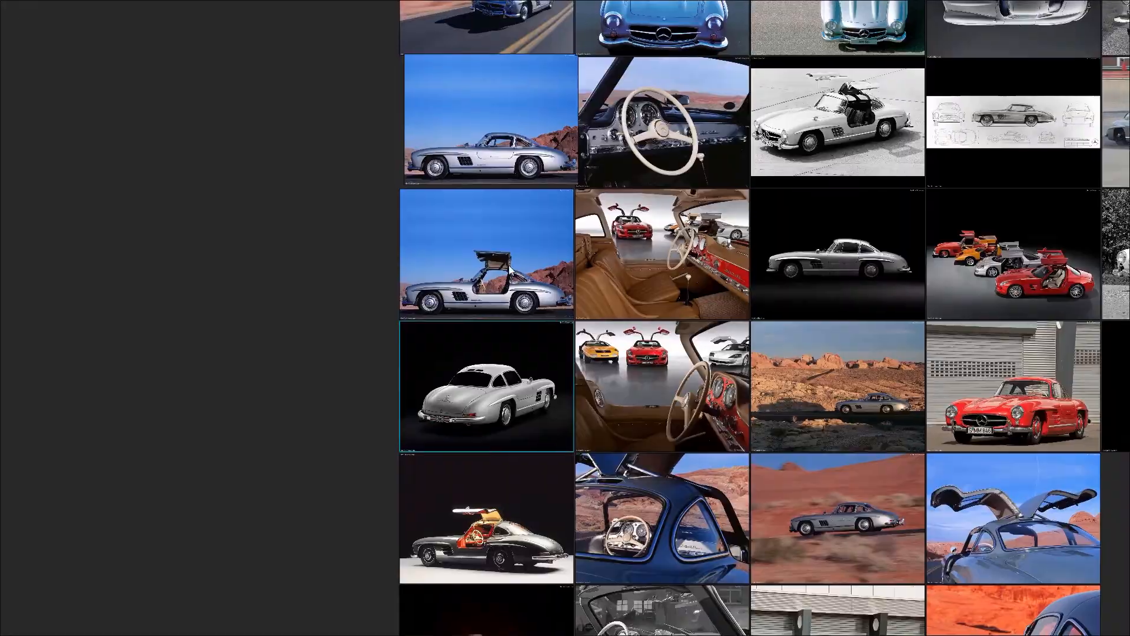
scroll(462, 287, "up", 12)
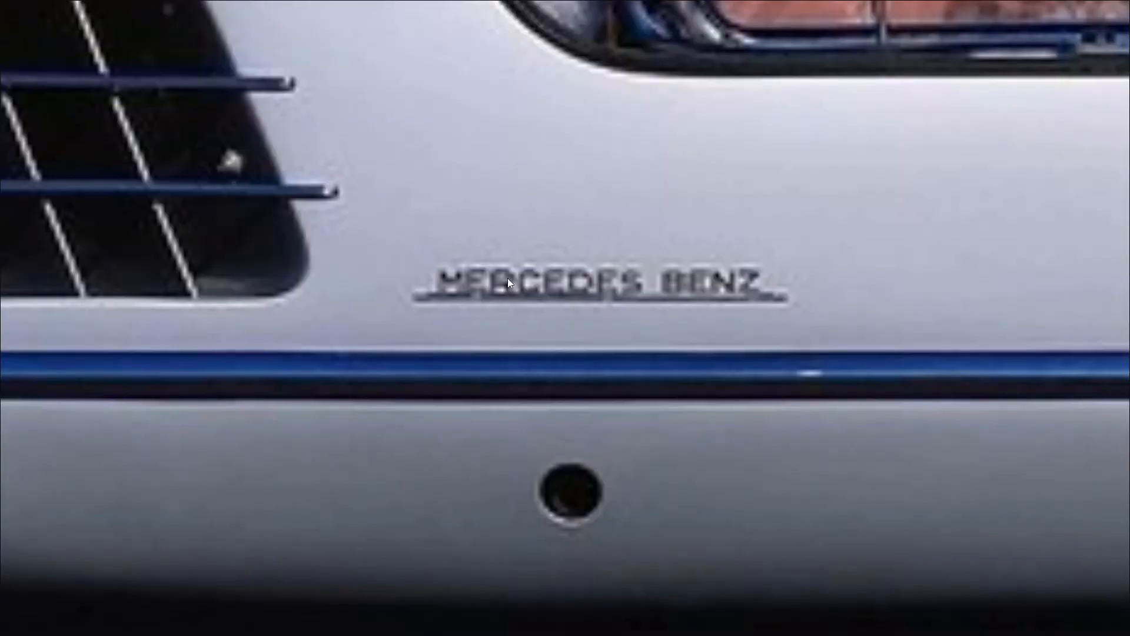
scroll(564, 285, "down", 10)
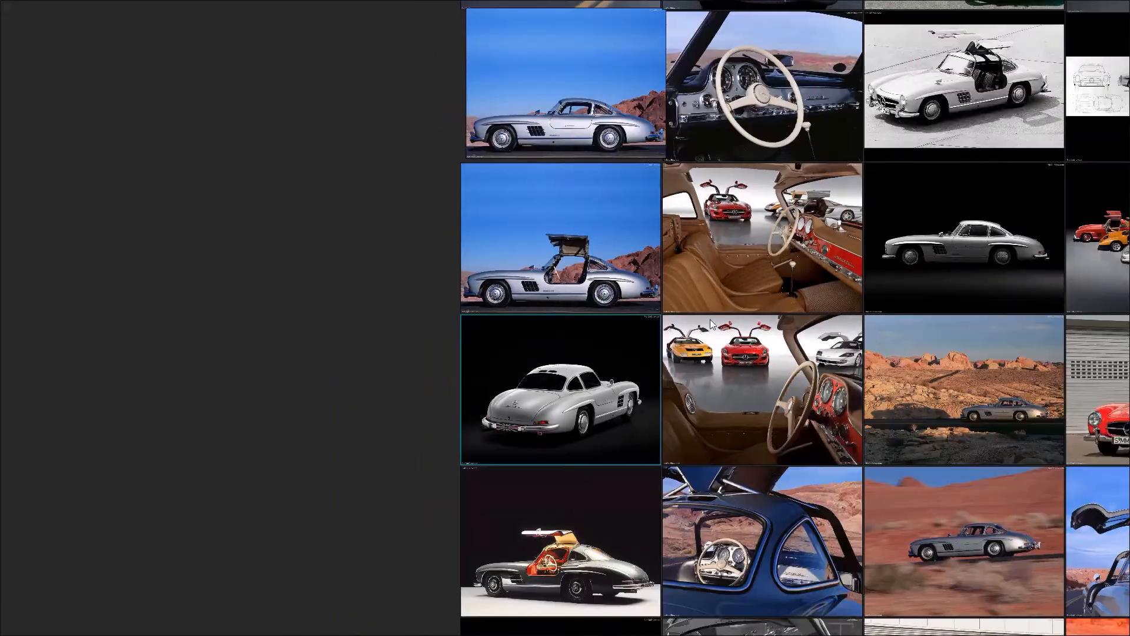
middle_click_drag(711, 319, 404, 489)
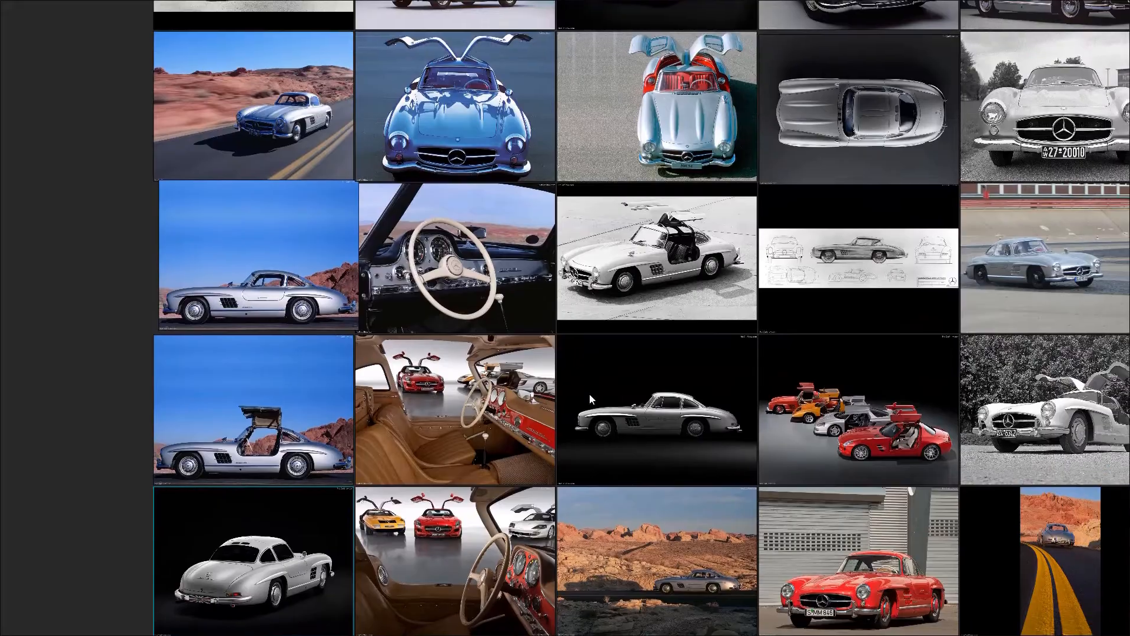
middle_click_drag(456, 151, 465, 267)
scroll(465, 271, "up", 15)
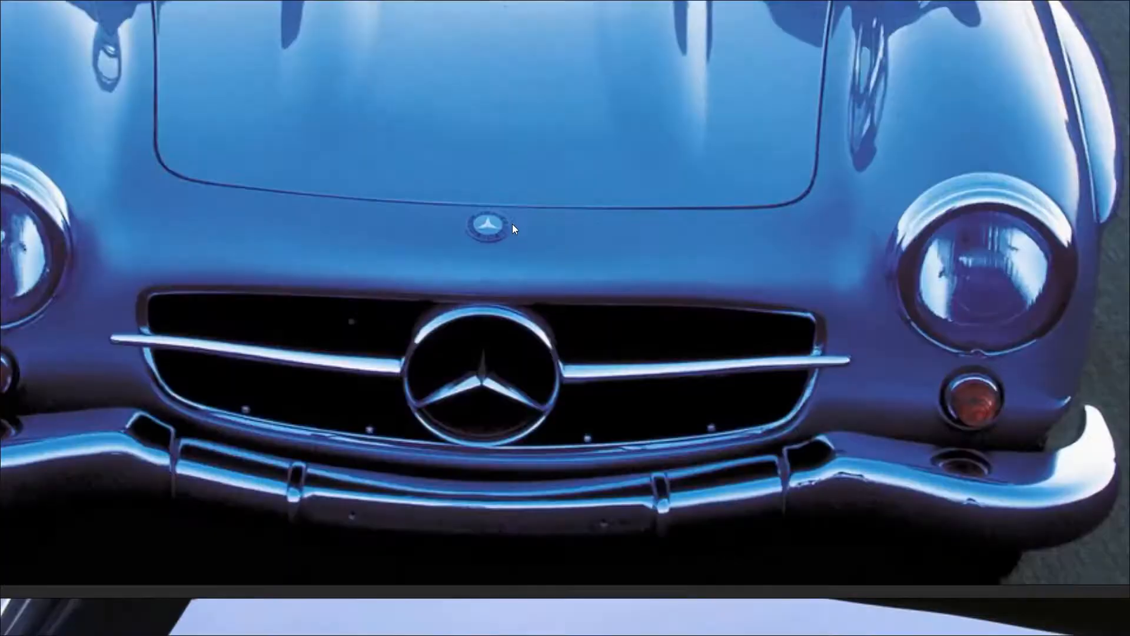
scroll(475, 211, "down", 12)
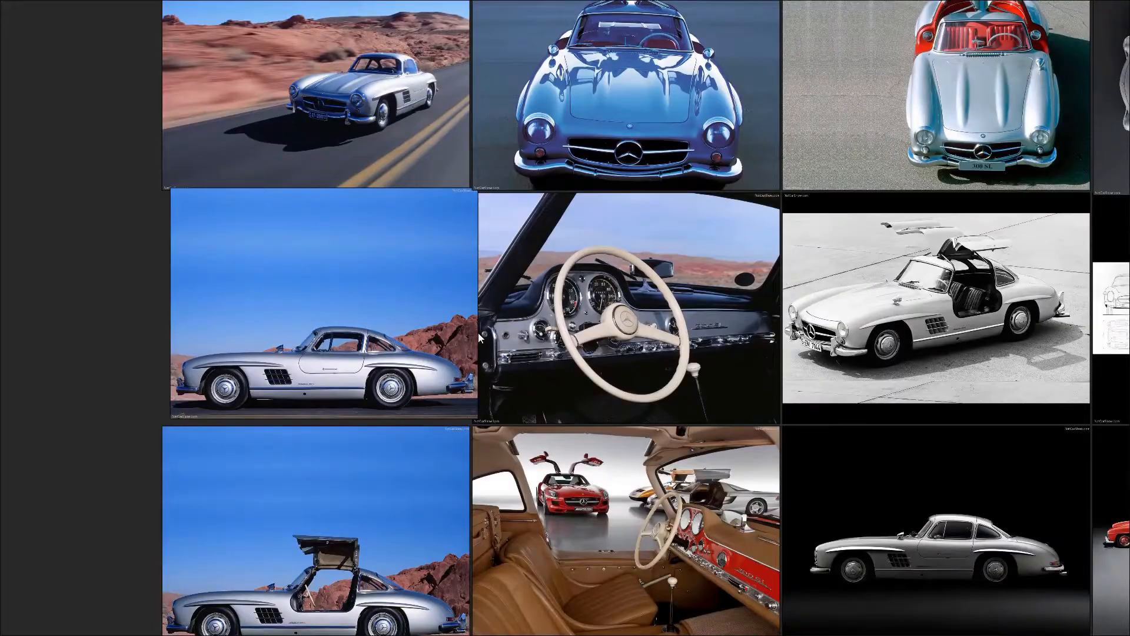
Go back to the rear-view photo of the silver car and study its 300 SL lettering and underline bar
middle_click_drag(478, 332, 576, 234)
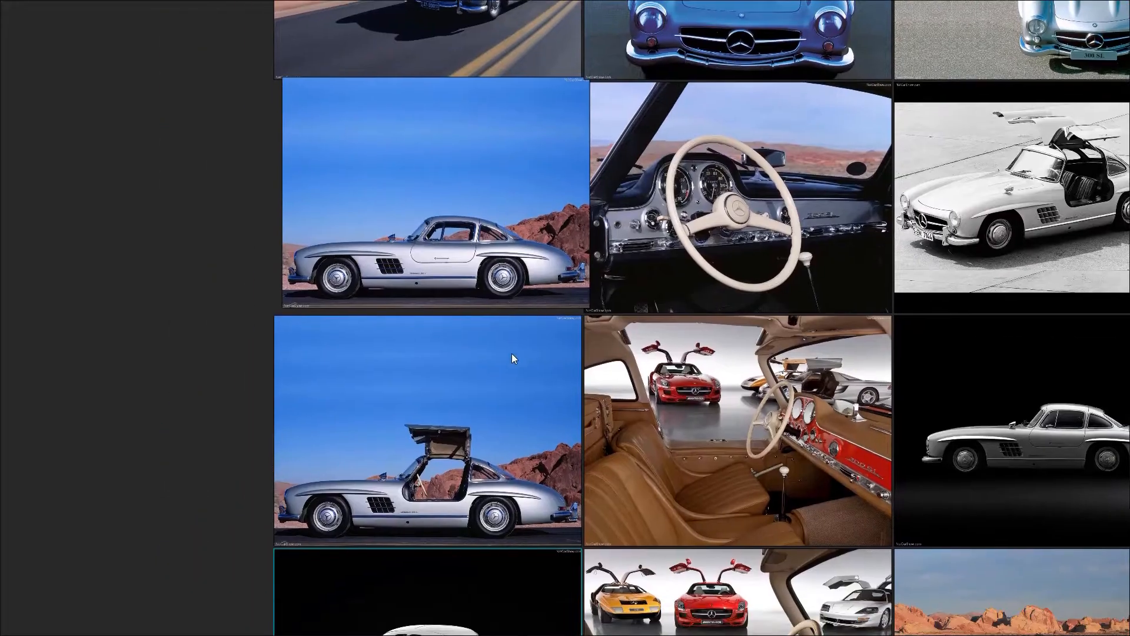
middle_click_drag(512, 358, 573, 164)
scroll(566, 397, "up", 6)
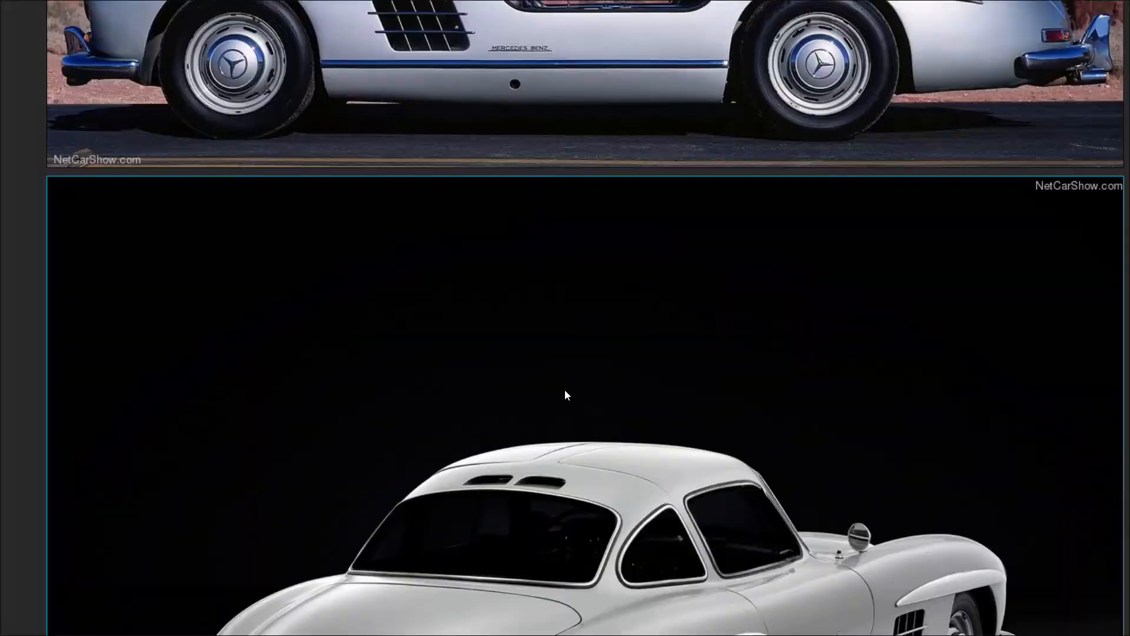
middle_click_drag(565, 396, 629, 166)
scroll(433, 448, "up", 4)
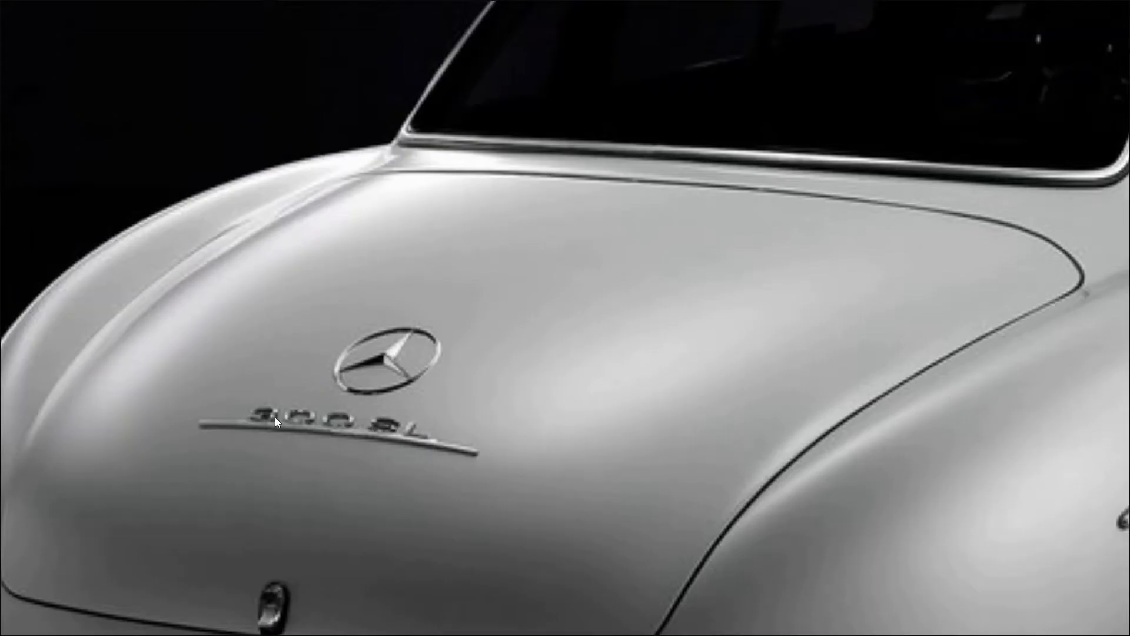
scroll(432, 423, "down", 2)
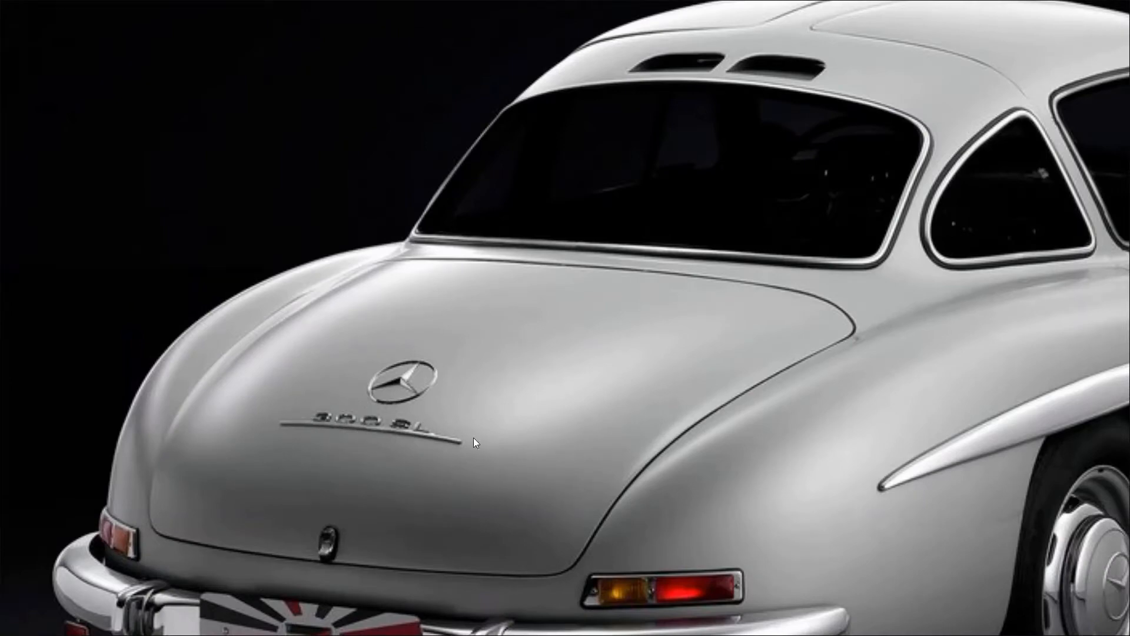
scroll(304, 398, "down", 3)
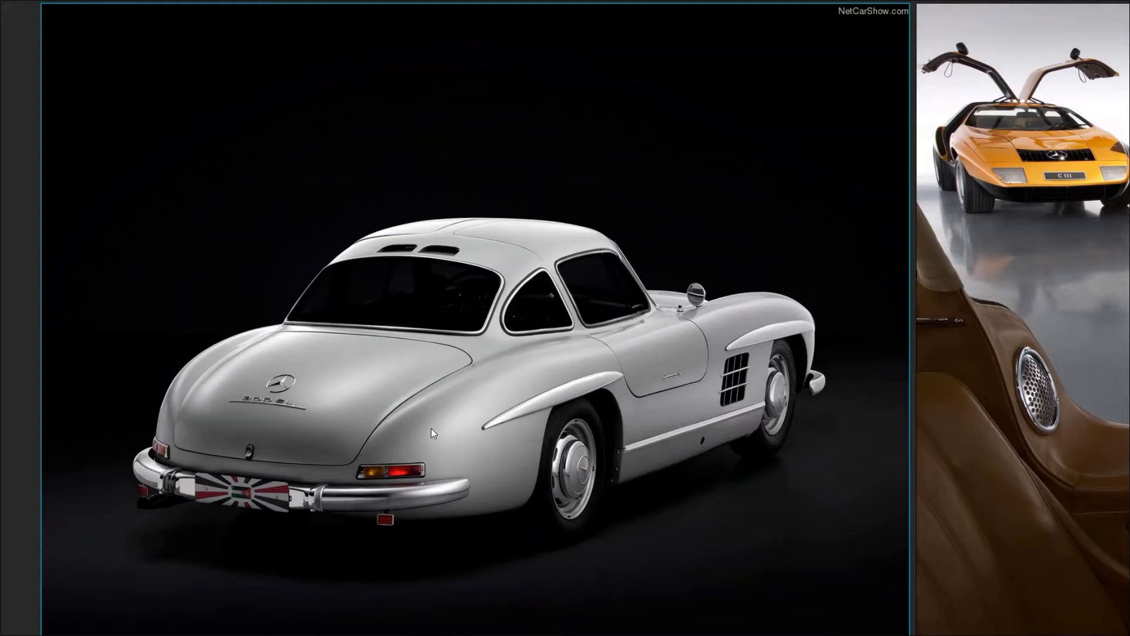
Switch to Chrome and run a Google image search for "300sl logo" in a new tab
key("alt+Tab")
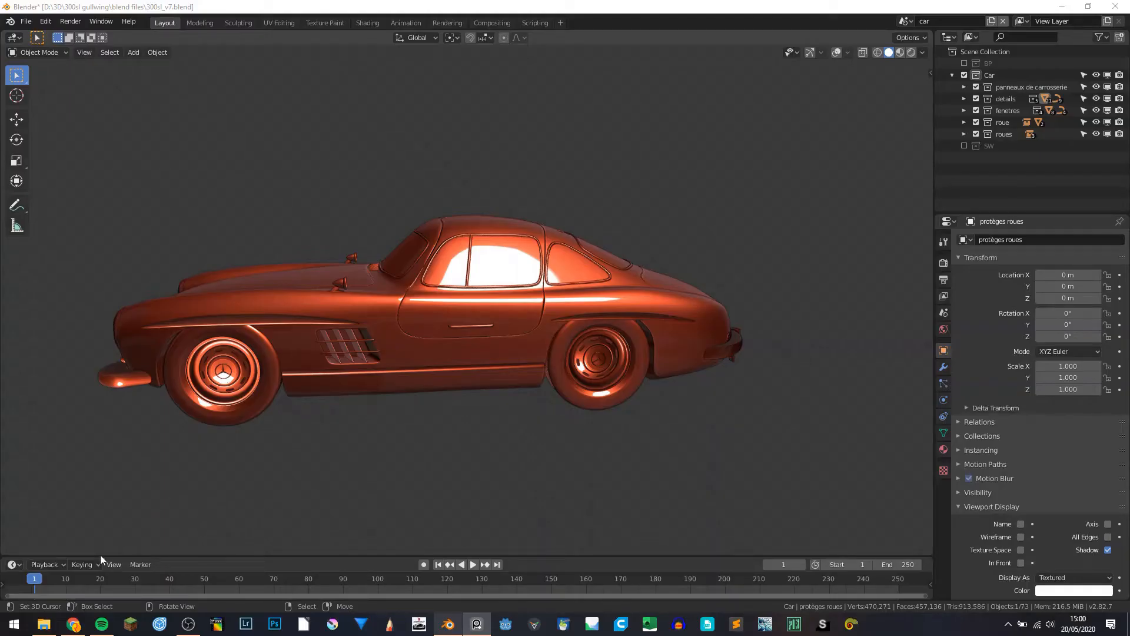
left_click(73, 623)
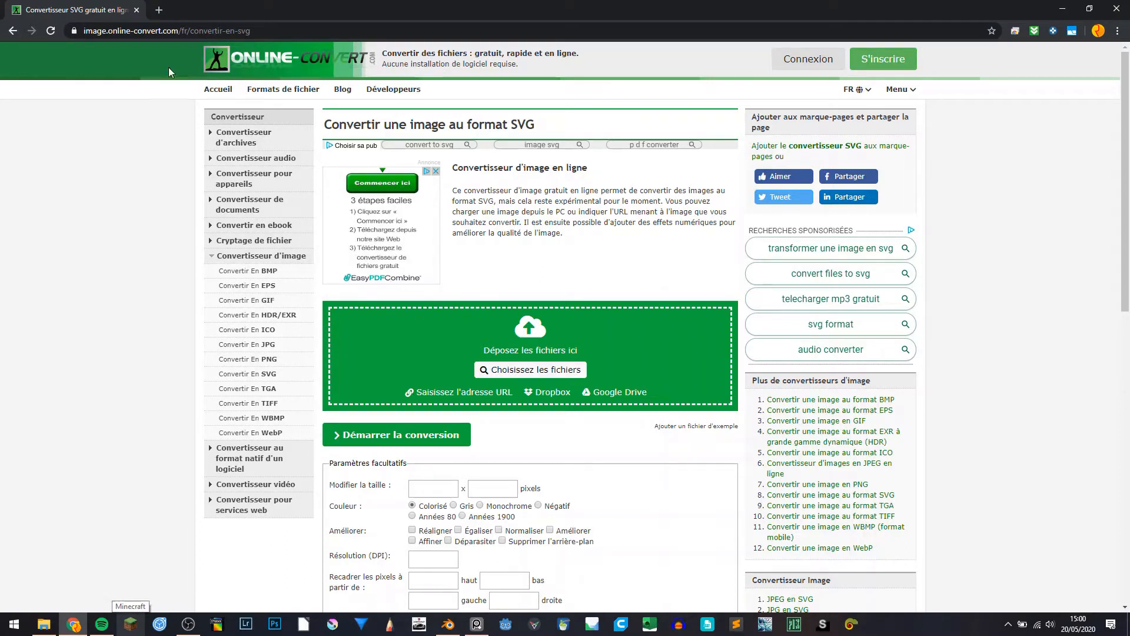
left_click(158, 10)
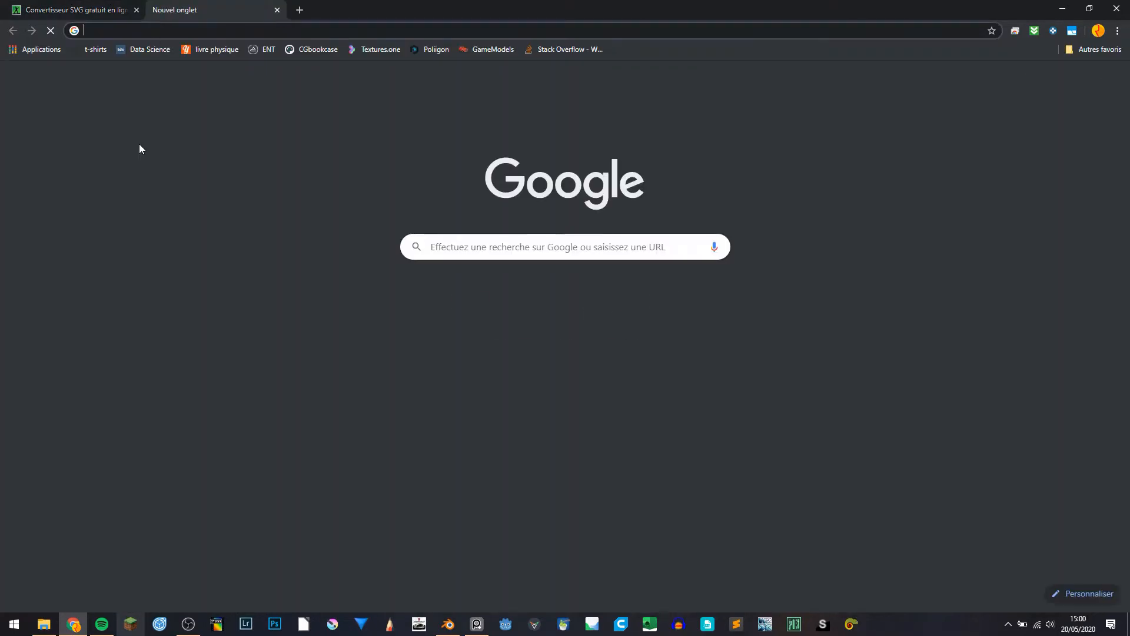
type("300s")
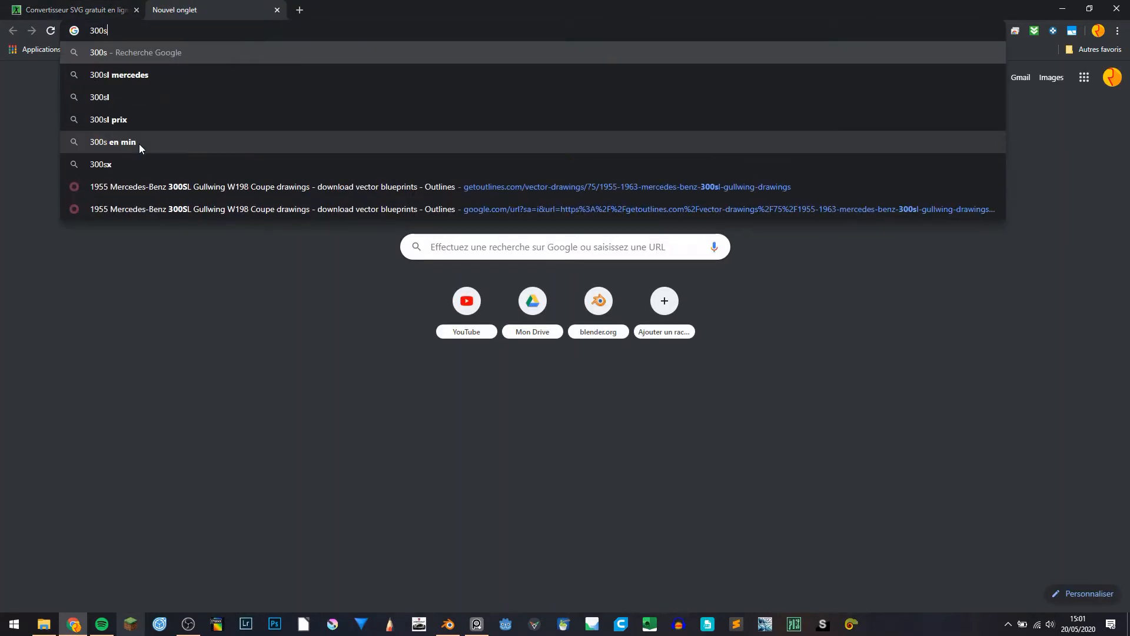
type("l")
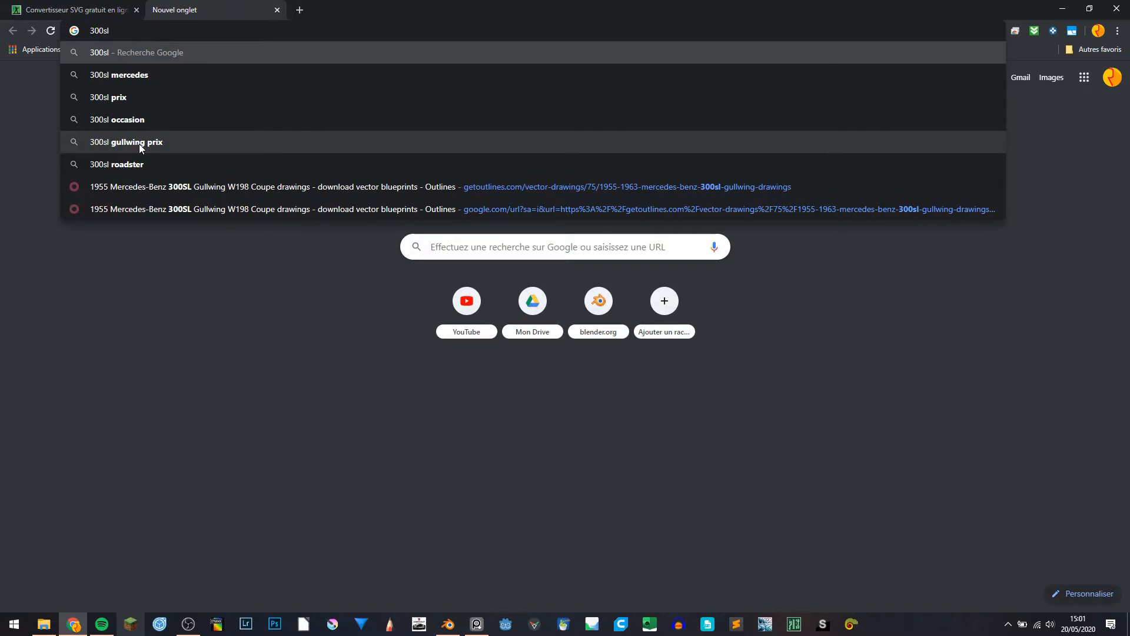
type(" logo")
key("Return")
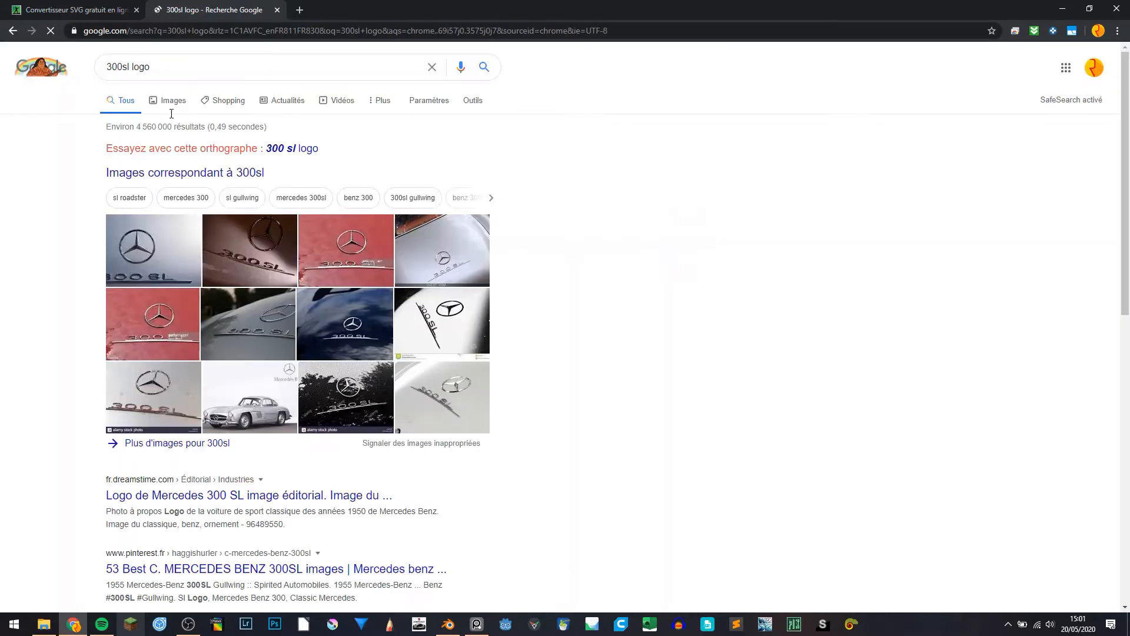
left_click(178, 101)
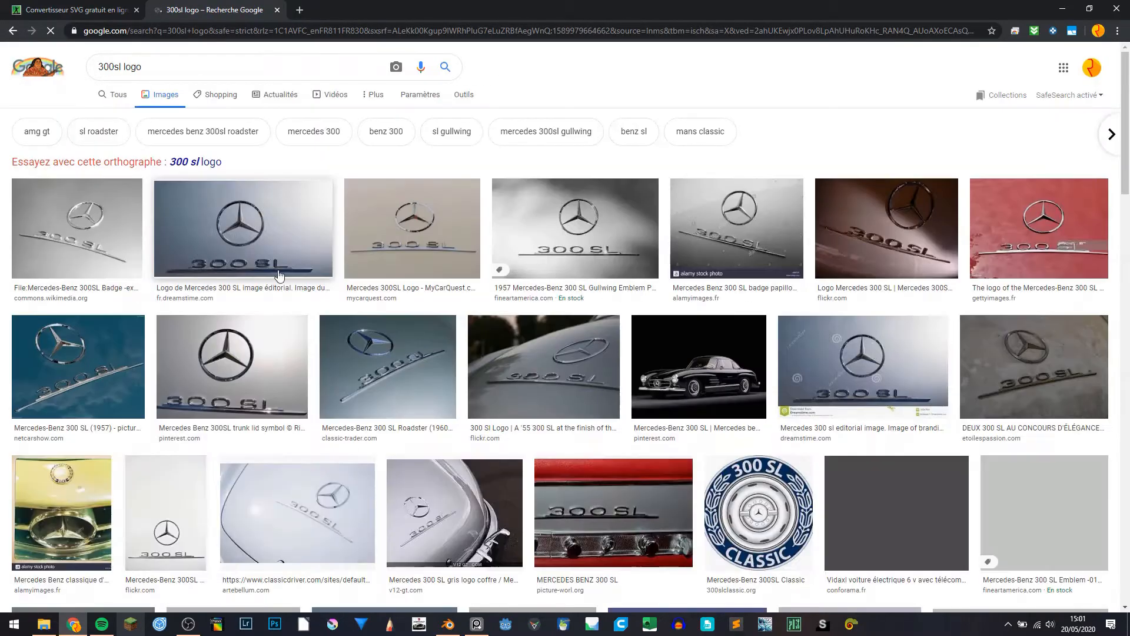
Refine the image search to "300sl logo png" and look through the results for a usable logo picture
left_click(238, 62)
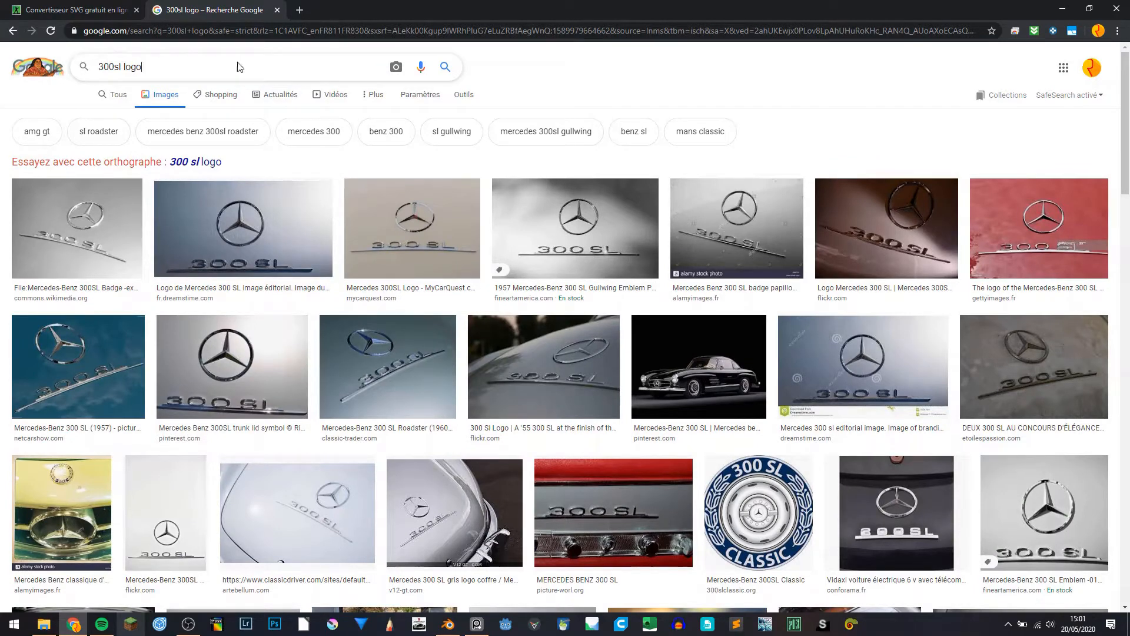
type("png")
key("Return")
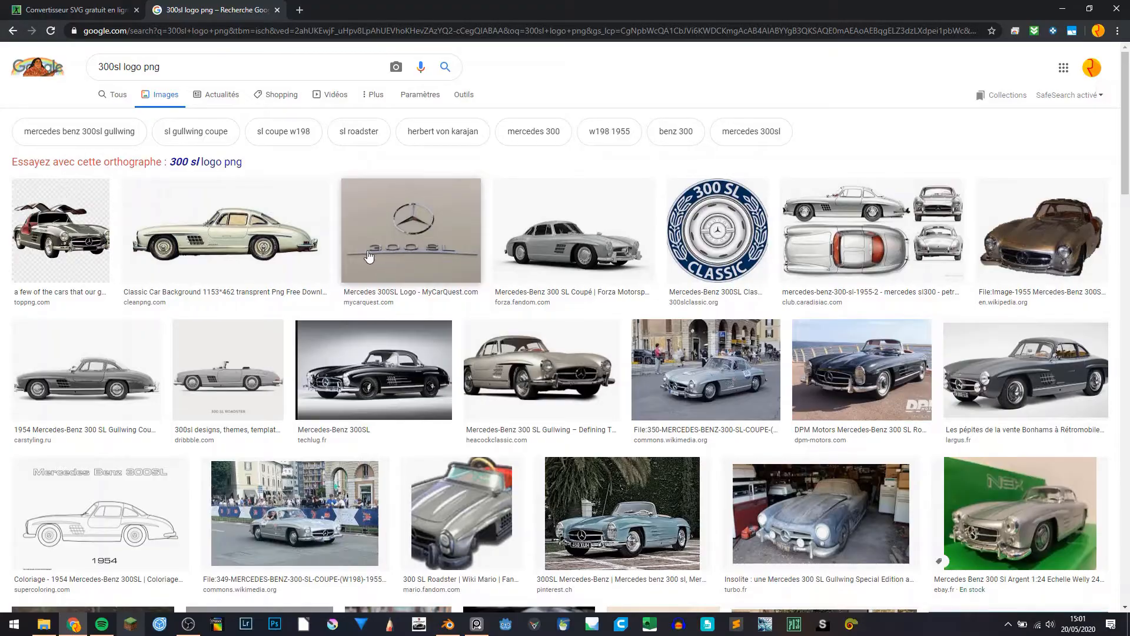
scroll(376, 255, "down", 10)
scroll(381, 255, "down", 10)
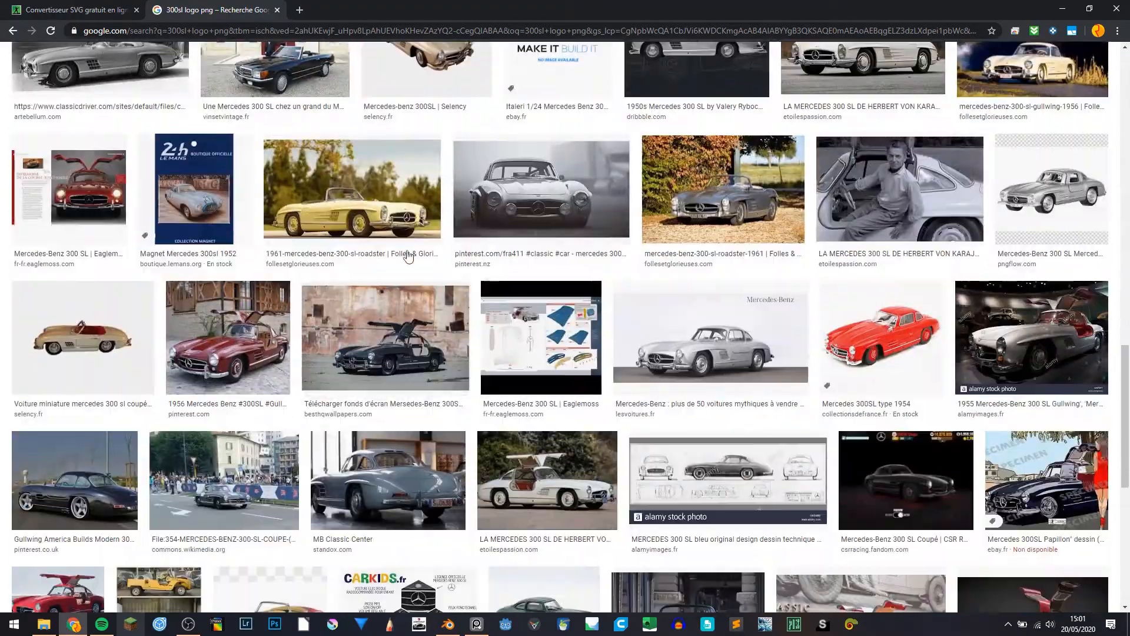
scroll(422, 295, "up", 5)
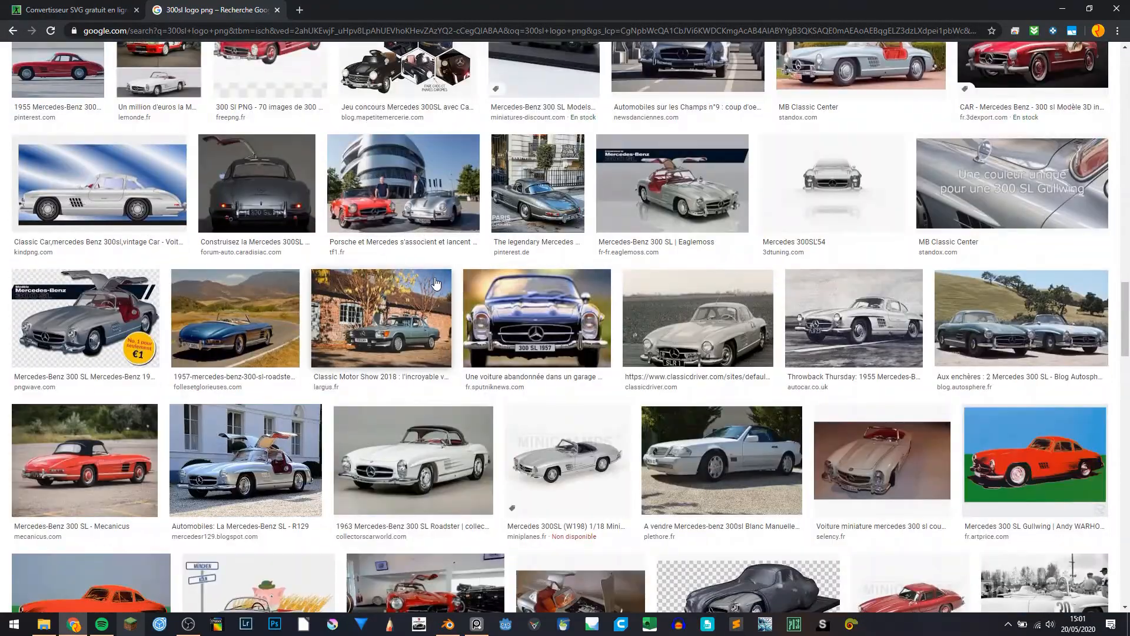
scroll(412, 278, "up", 15)
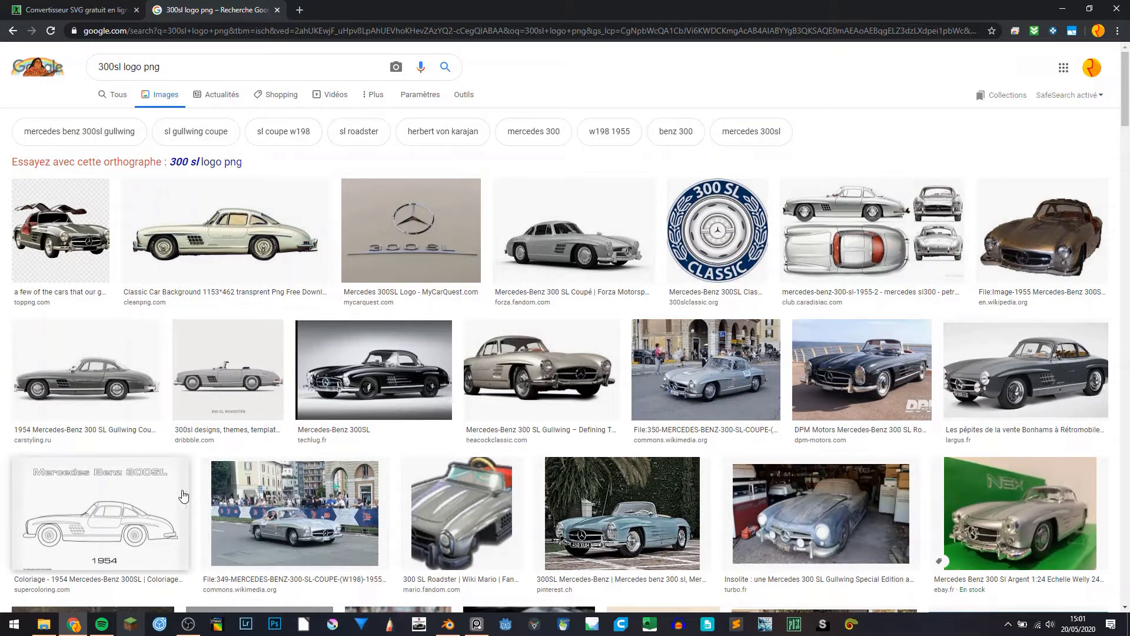
Switch to File Explorer and examine the 300 SL and Mercedes-Benz logo images in the textures folder, viewing 300sl logo full size
left_click(53, 629)
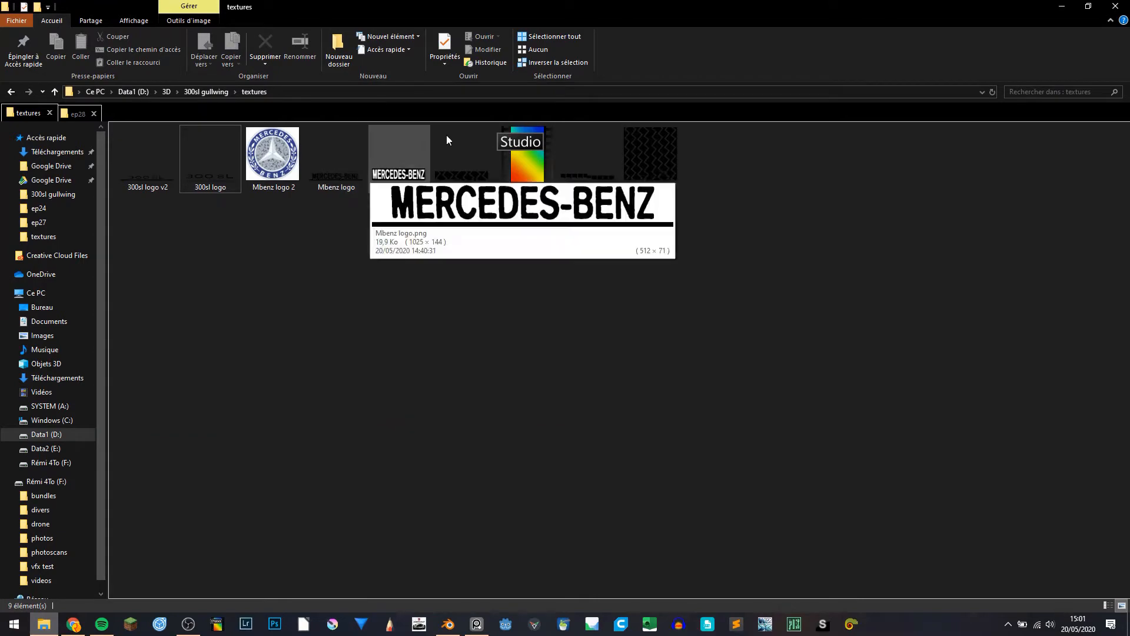
mouse_move(661, 156)
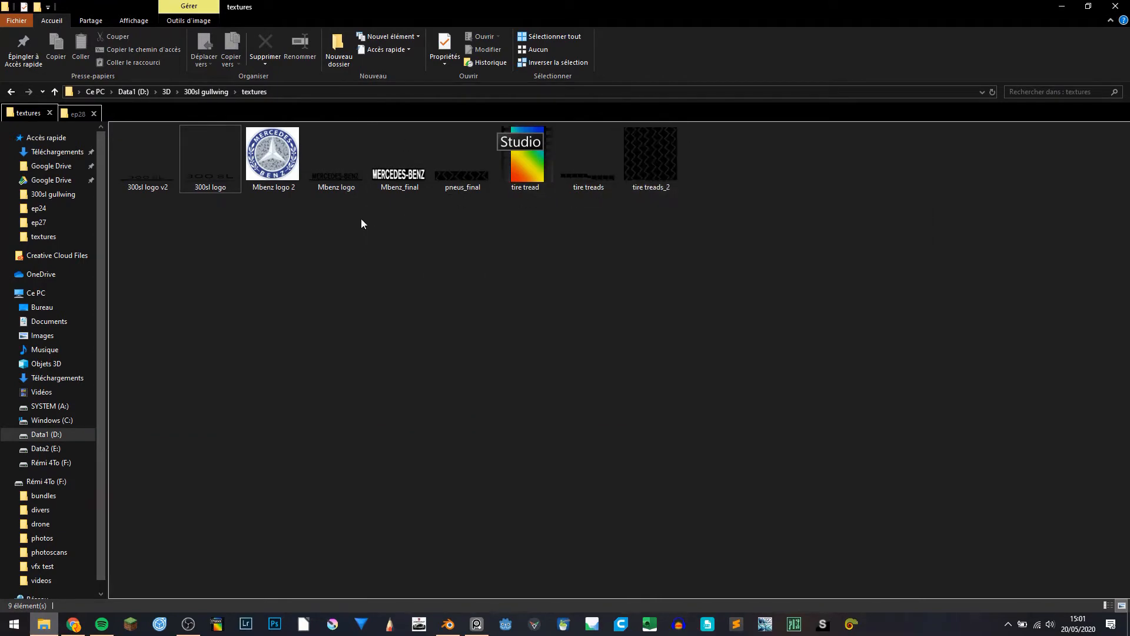
double_click(192, 168)
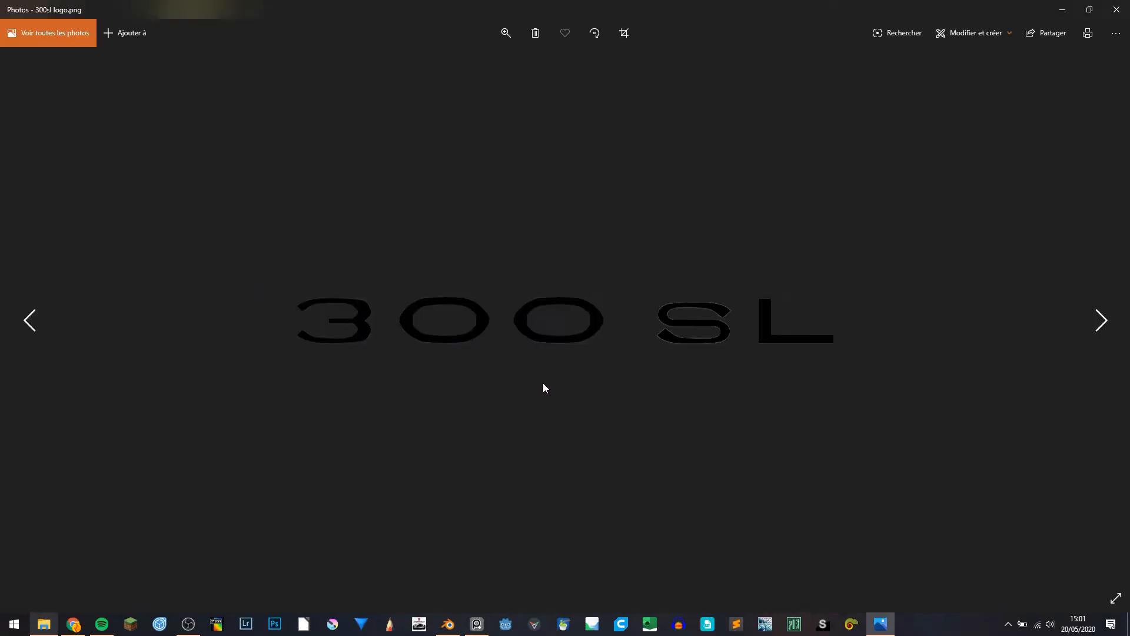
left_click(1116, 8)
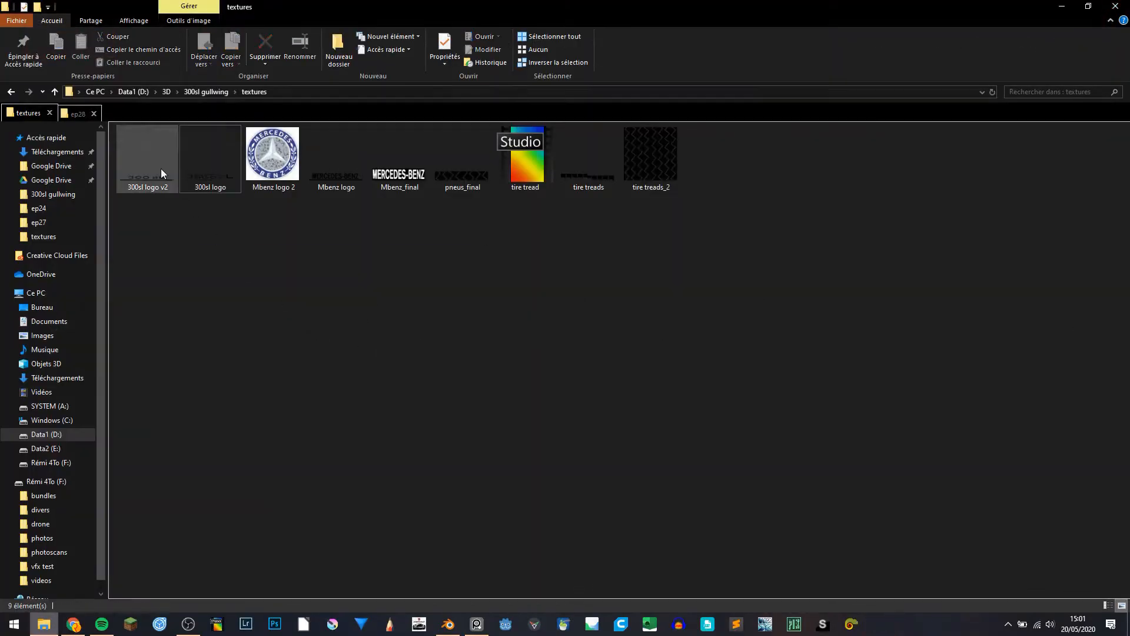
mouse_move(162, 171)
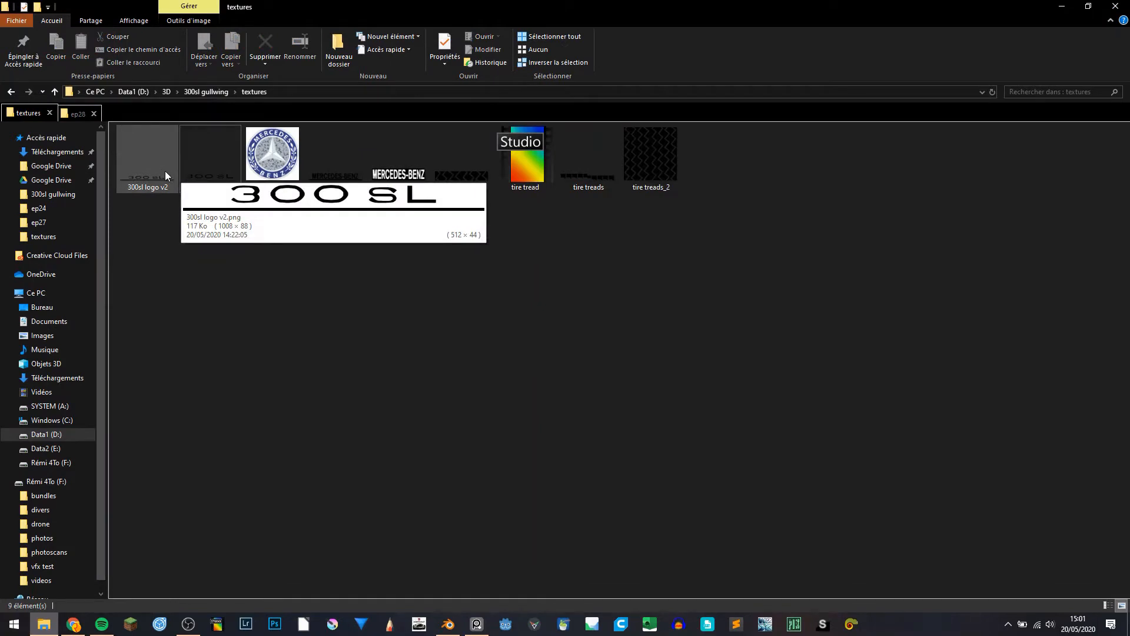
mouse_move(328, 179)
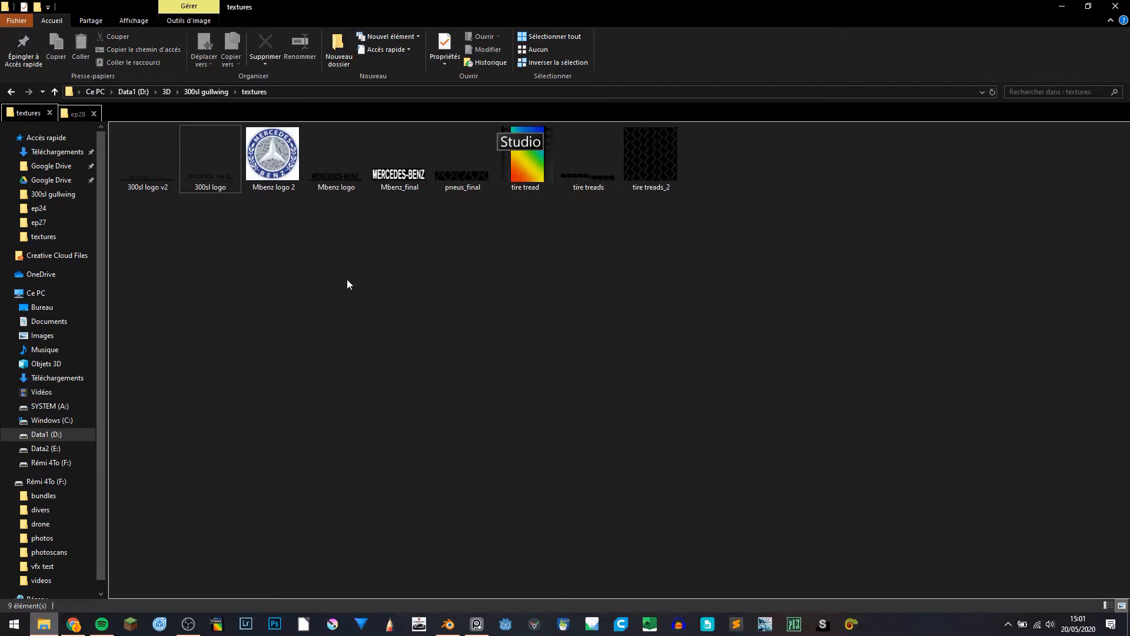
mouse_move(253, 161)
left_click(1068, 6)
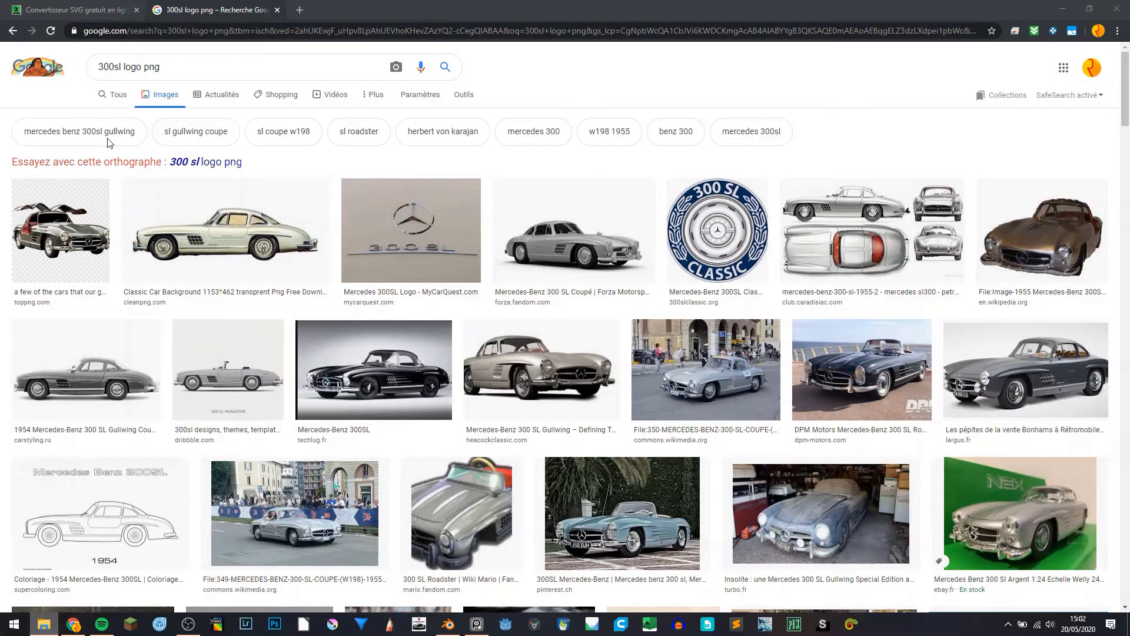
Switch to Chrome, search Google Images for "amg logo png" and preview the first black AMG logo from carlogos.org
left_click(199, 68)
left_click_drag(199, 69, 98, 79)
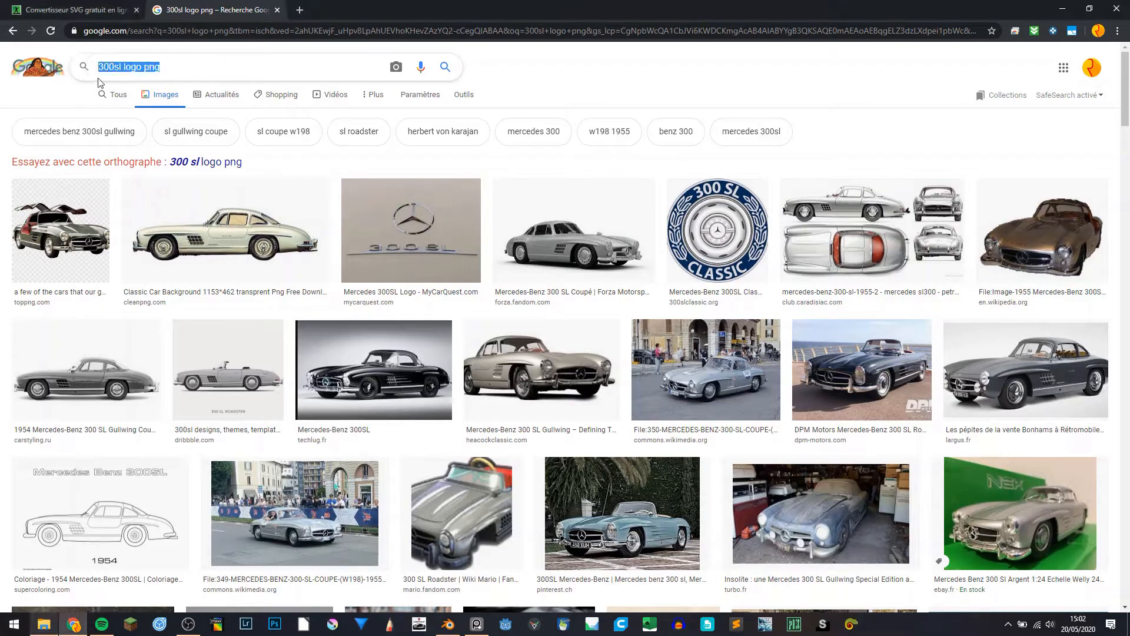
type("amg logo")
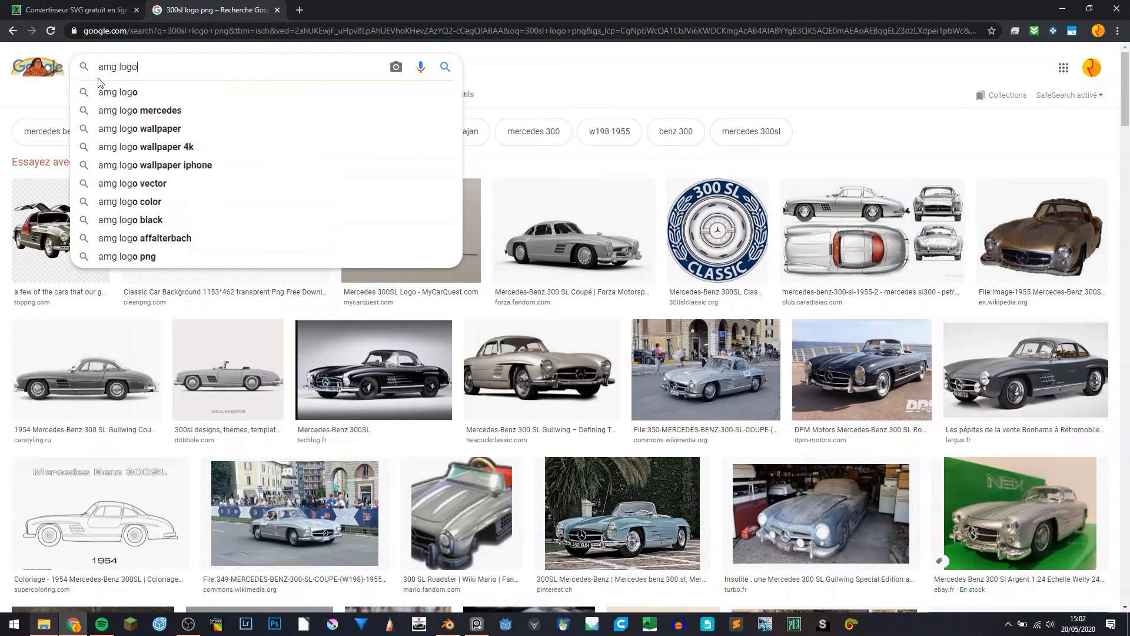
type(" png")
key("Return")
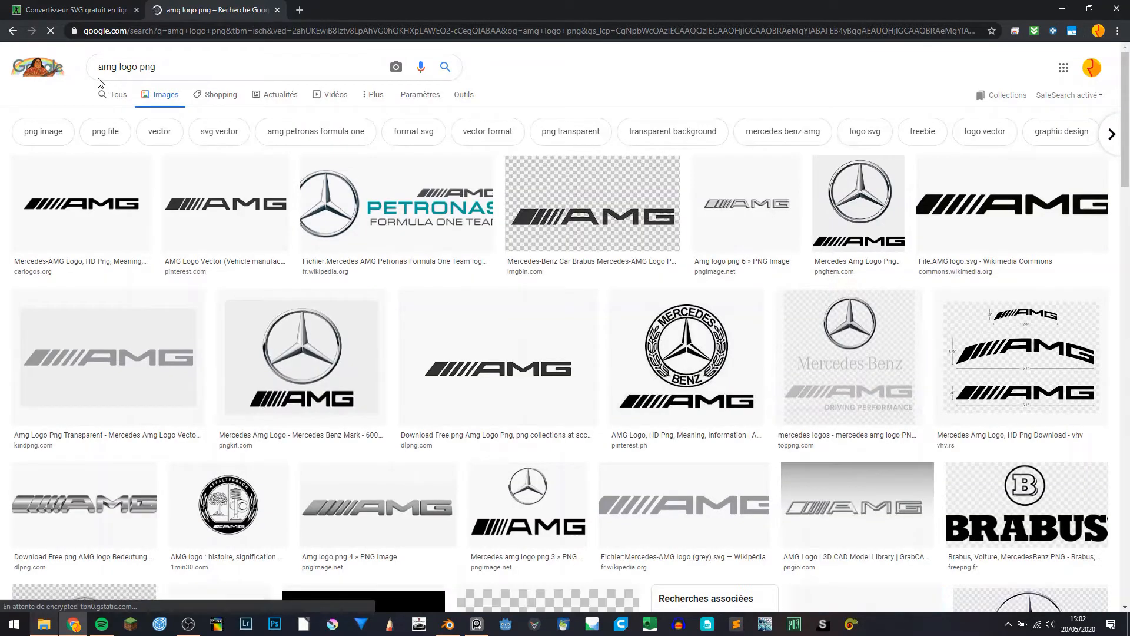
left_click(60, 185)
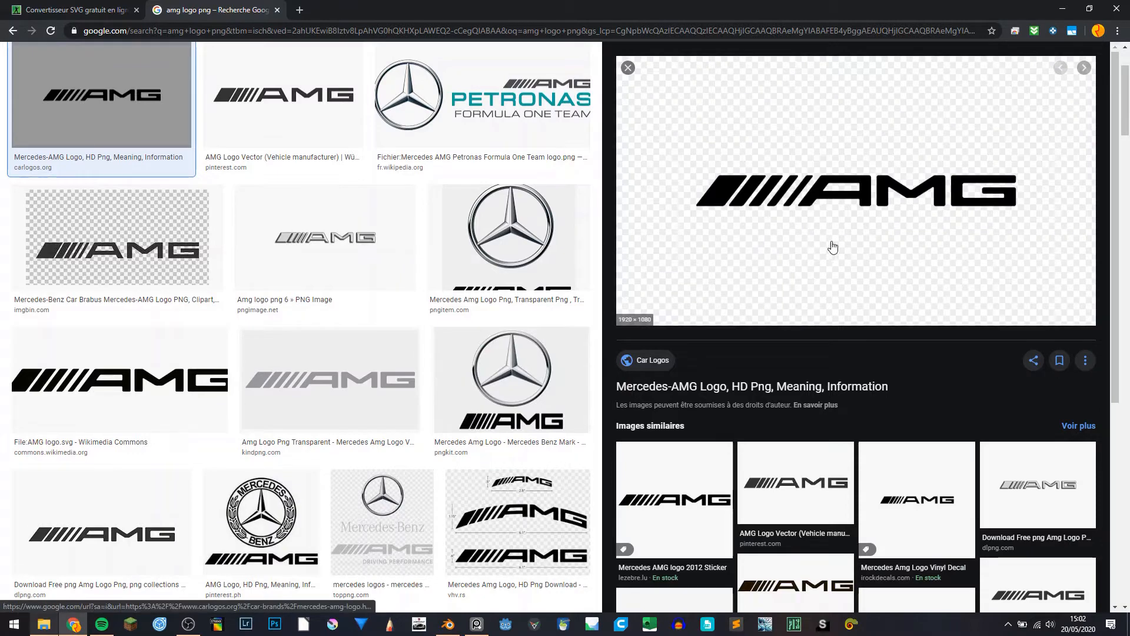
left_click(628, 68)
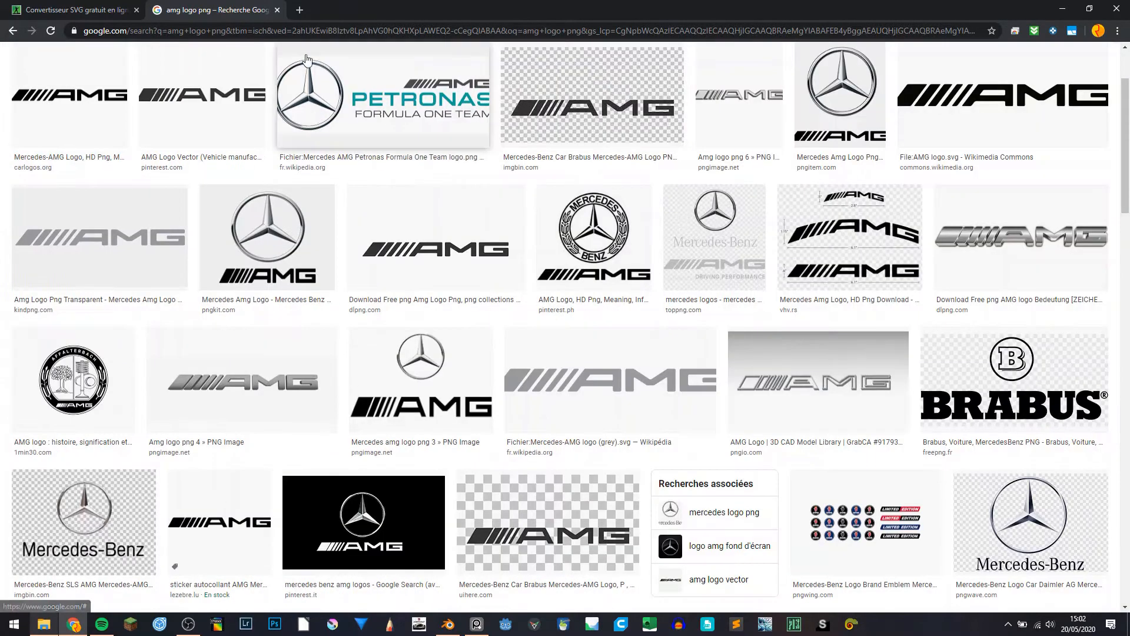
Close the image search and add 300sl logo v2.png from the textures folder to the online SVG converter, reviewing its optional settings
middle_click(202, 5)
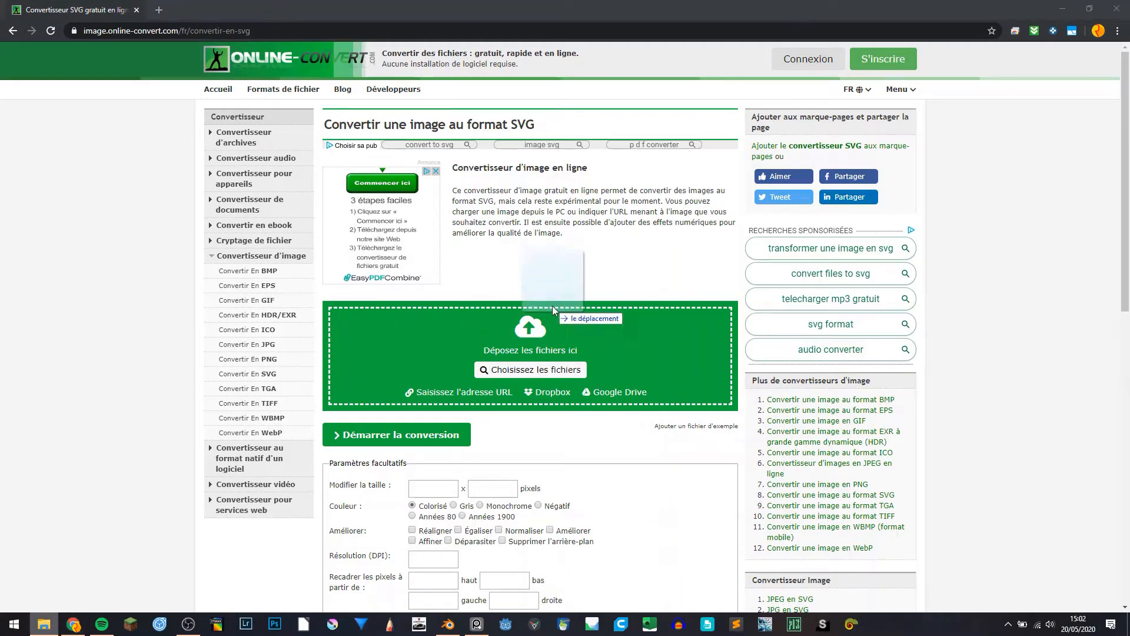
left_click_drag(543, 352, 543, 354)
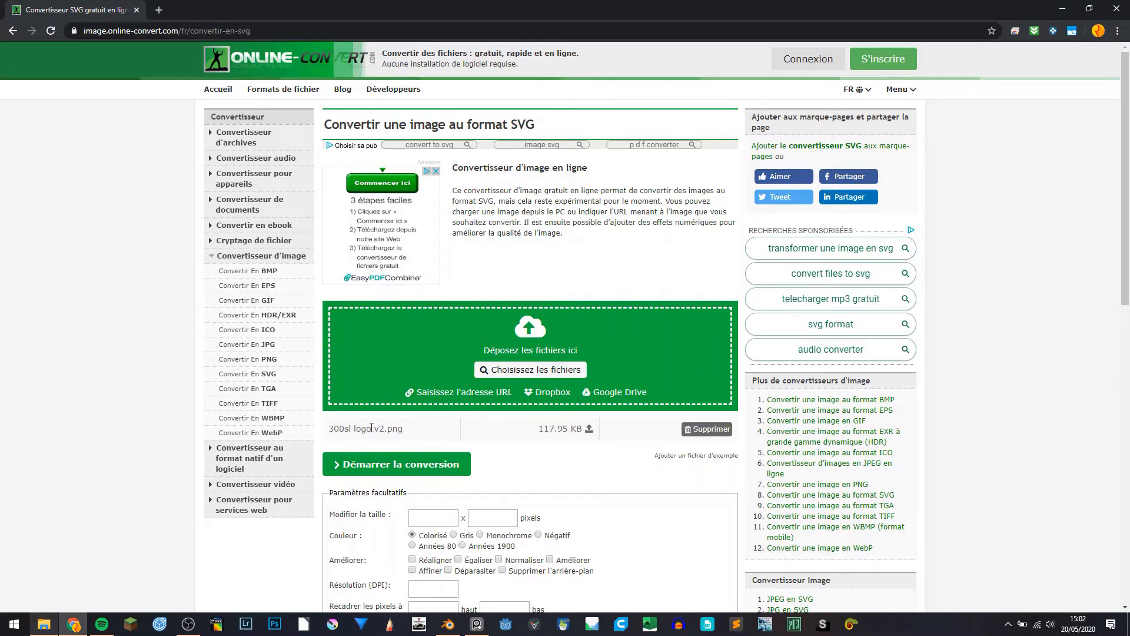
scroll(500, 433, "down", 3)
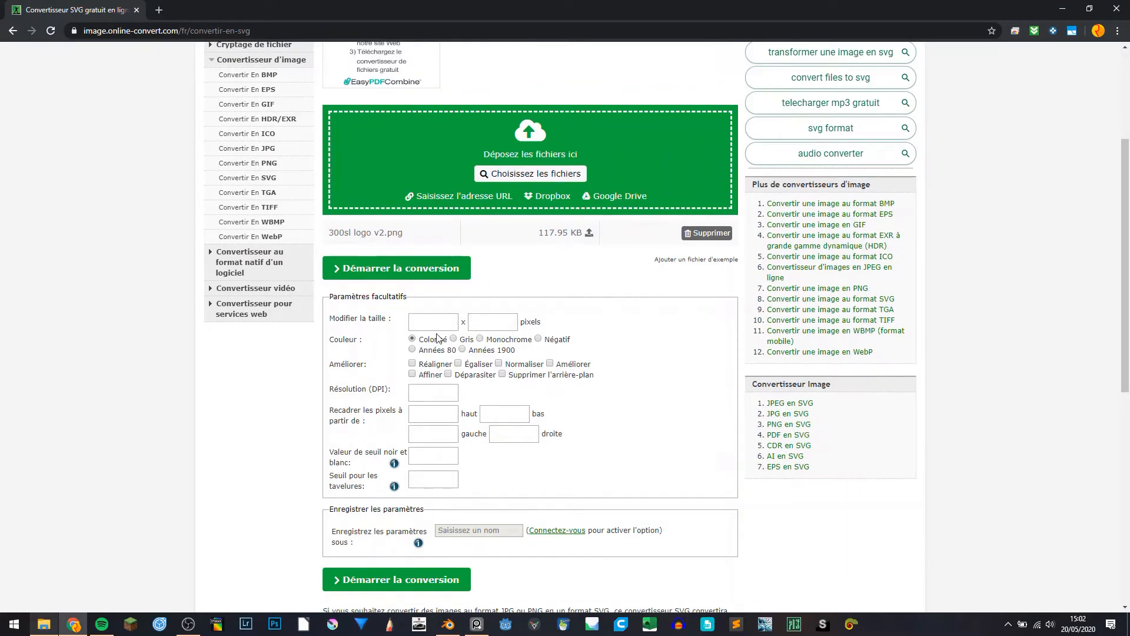
scroll(420, 374, "down", 3)
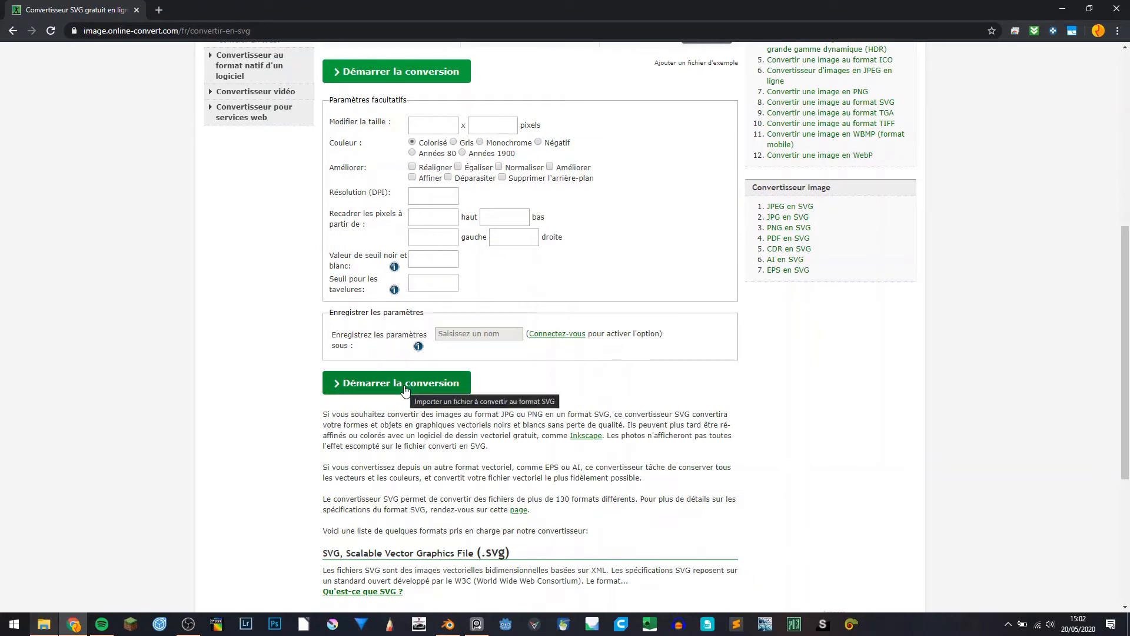
scroll(430, 268, "up", 6)
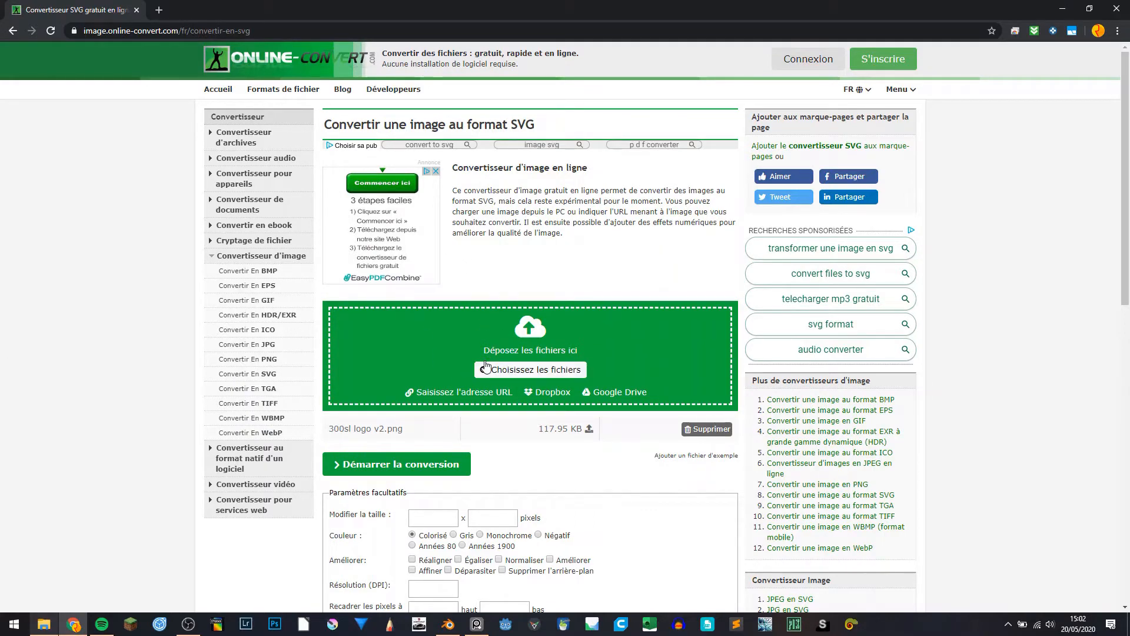
scroll(447, 400, "down", 6)
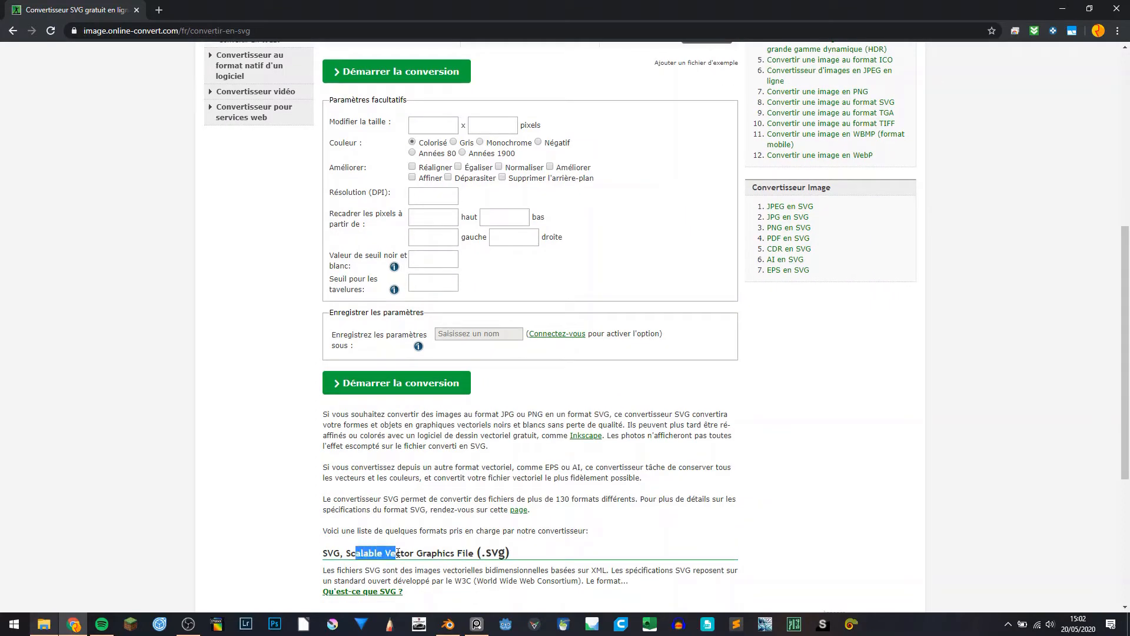
Convert 300sl logo v2.png to SVG and save the downloaded file in the textures folder
left_click(405, 393)
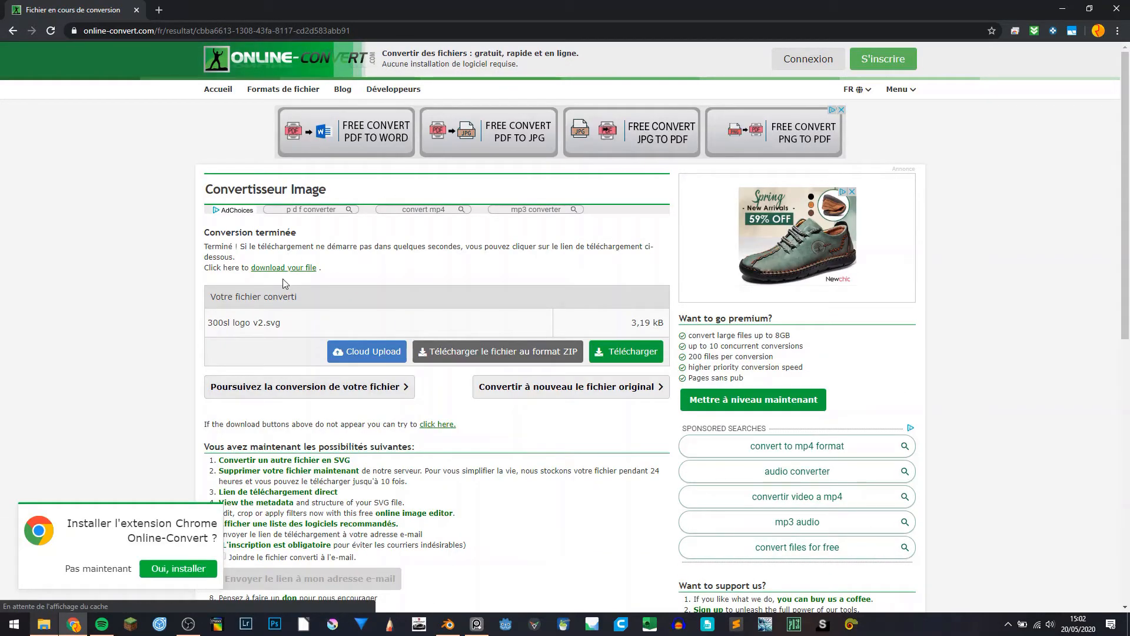
left_click(628, 352)
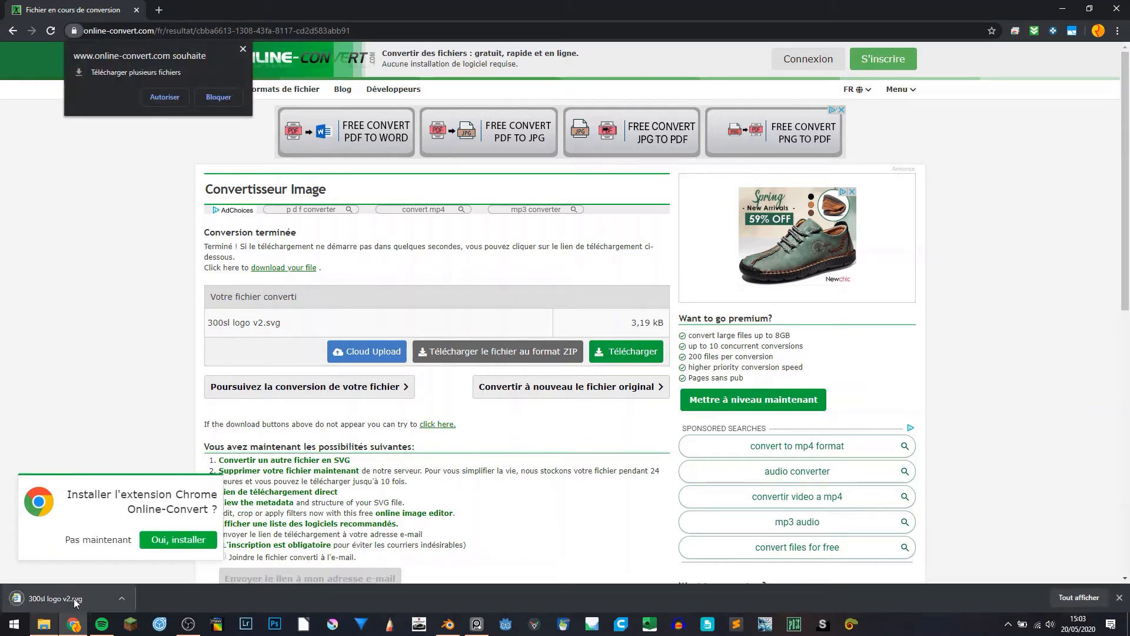
left_click(45, 624)
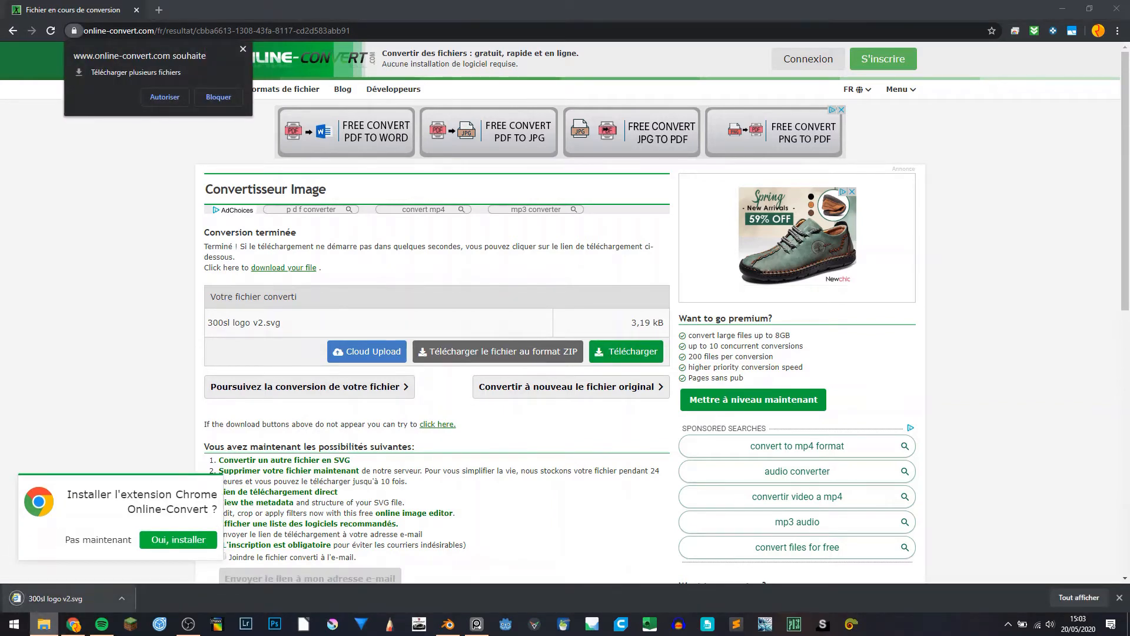
left_click(114, 245)
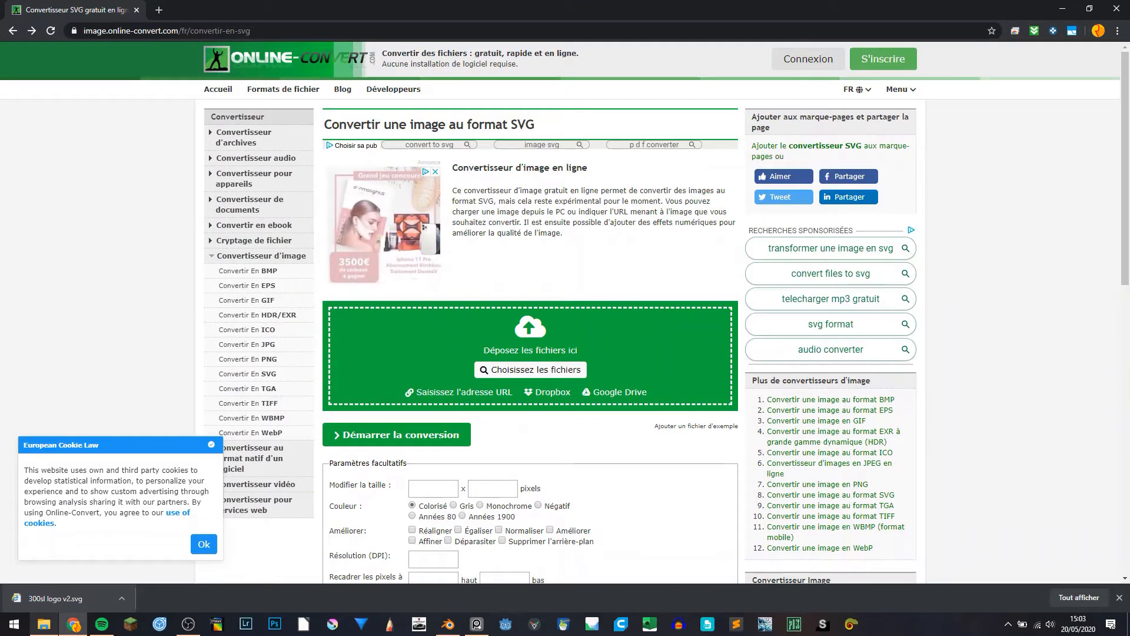
Convert Mbenz logo.png to SVG, save the download in the textures folder and return to the converter page
left_click_drag(100, 385, 478, 353)
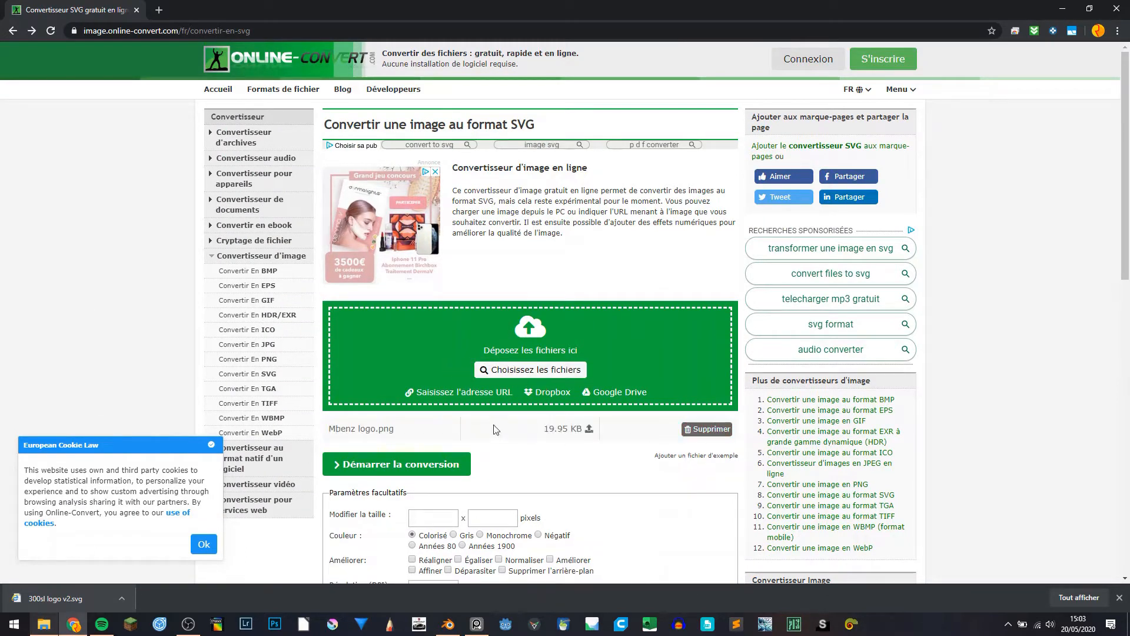
left_click(437, 454)
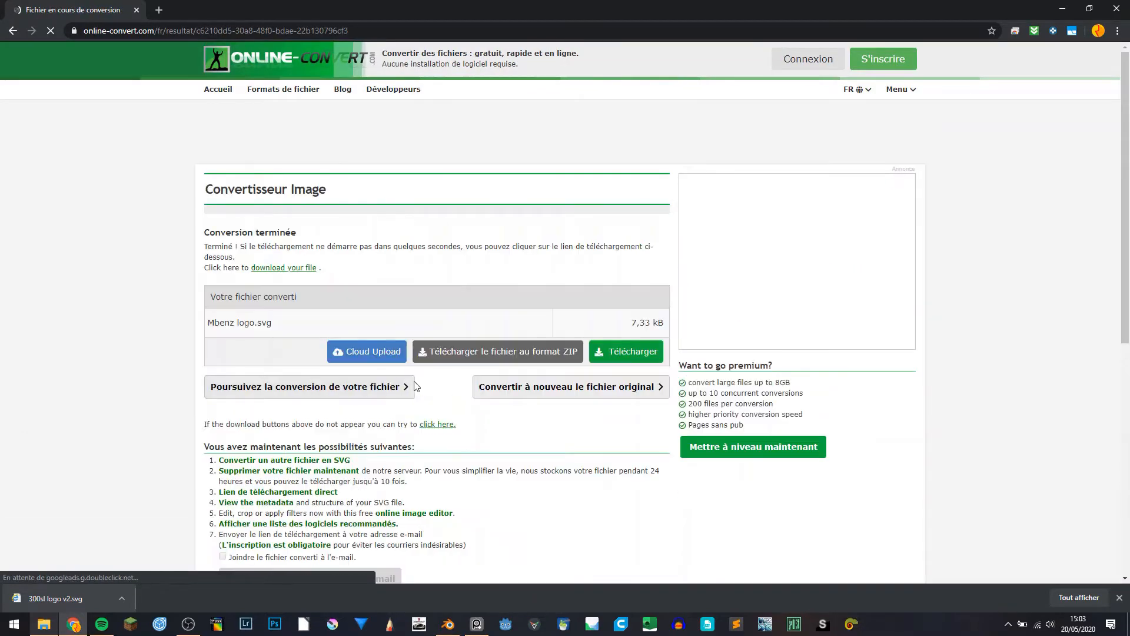
left_click(616, 360)
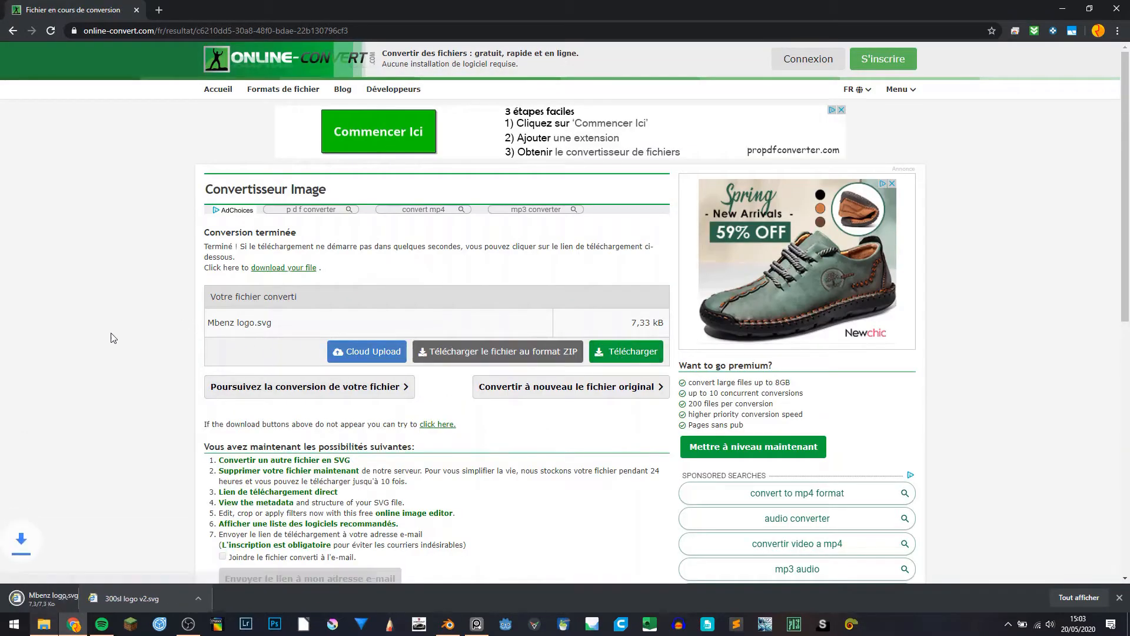
left_click_drag(51, 597, 6, 595)
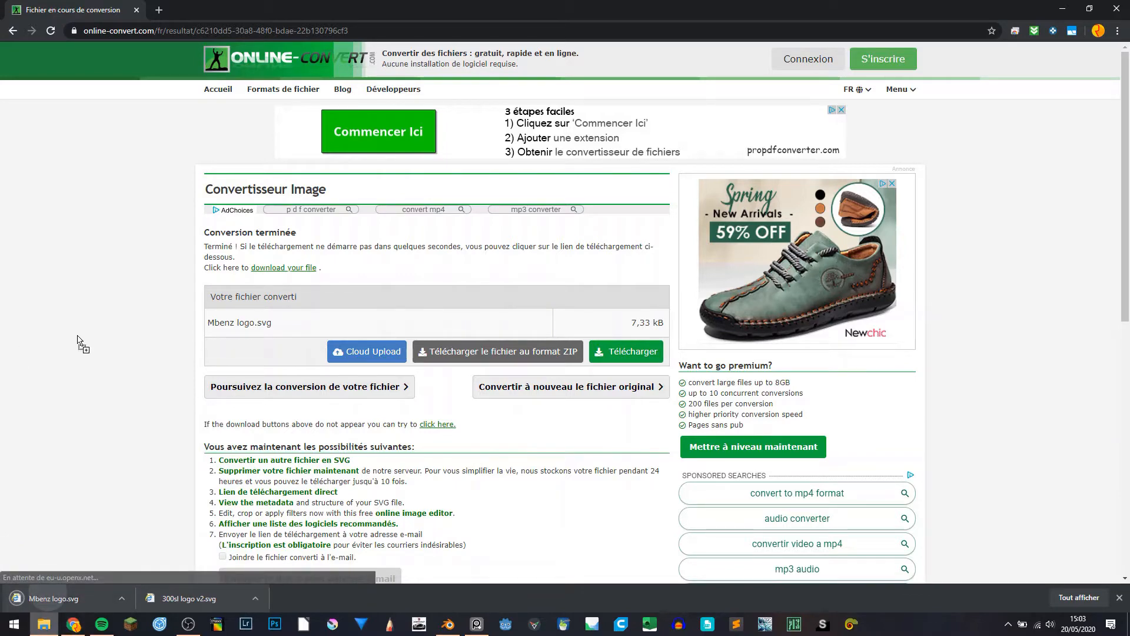
key("alt+Left")
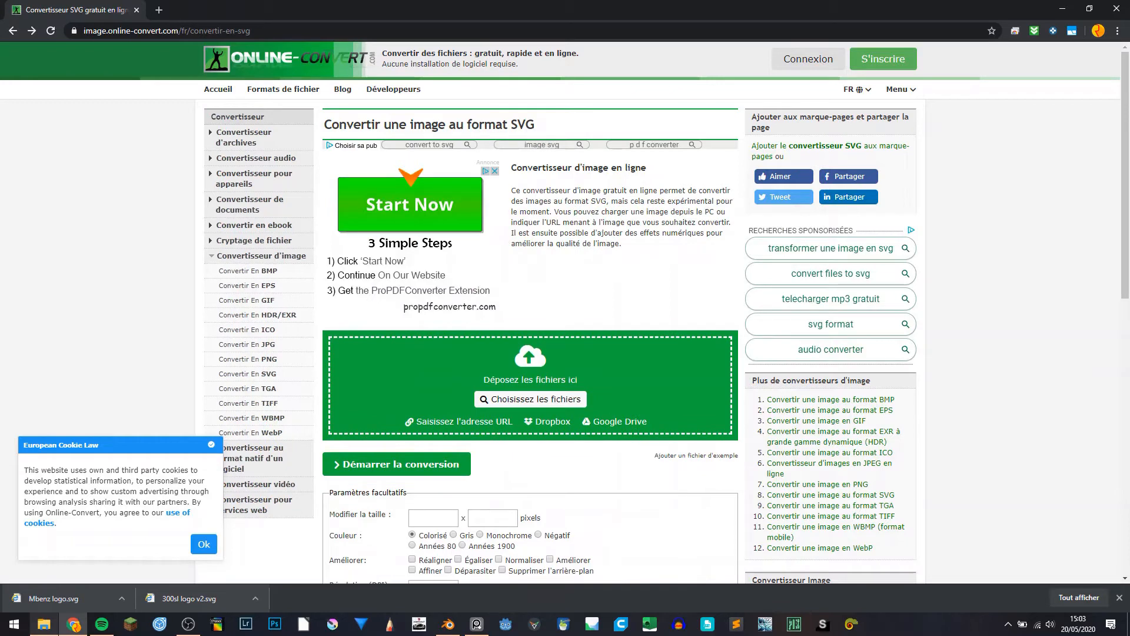
Open Mbenz logo.svg from the textures folder in Internet Explorer and inspect the edges of its lettering up close
key("alt+Tab")
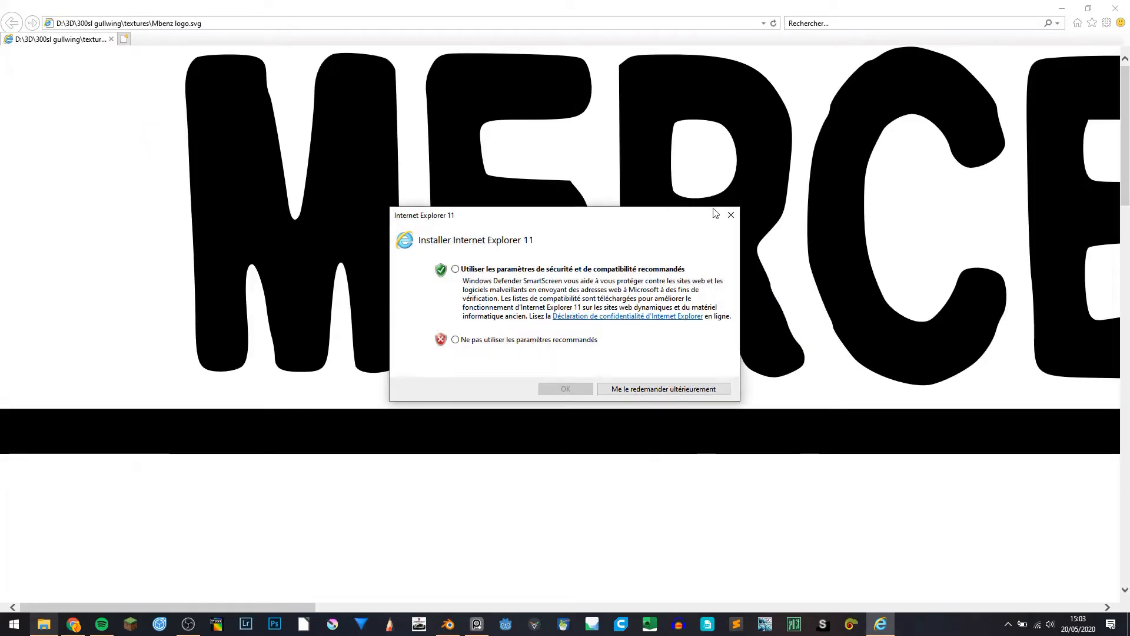
left_click(731, 215)
scroll(621, 206, "down", 7)
scroll(603, 212, "up", 3)
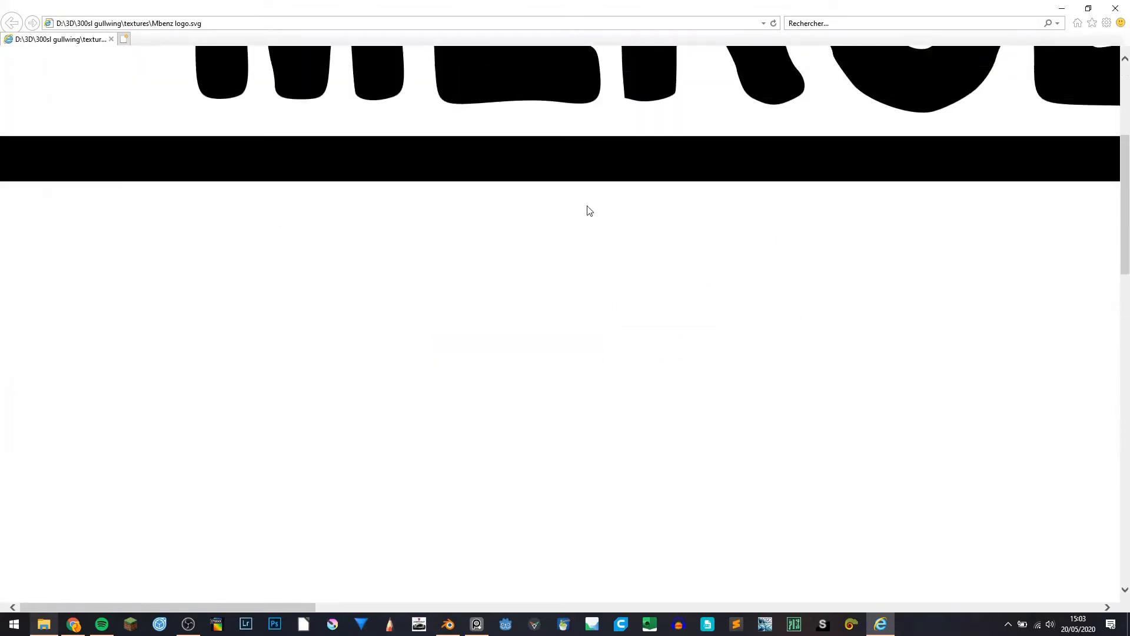
scroll(587, 207, "down", 8, "ctrl")
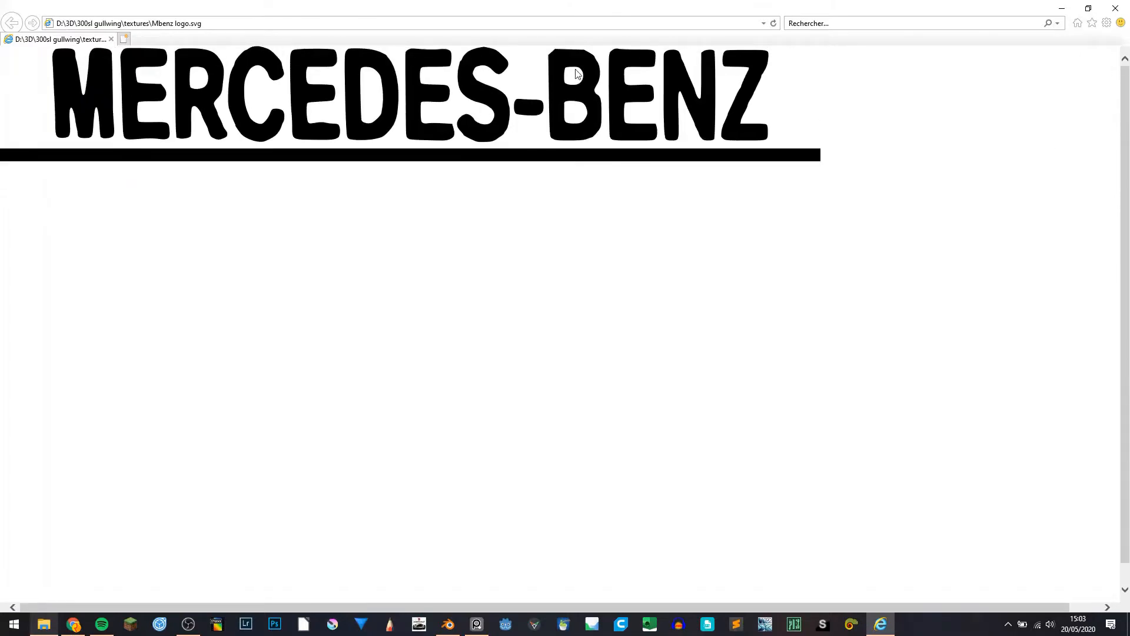
scroll(545, 61, "up", 7, "ctrl")
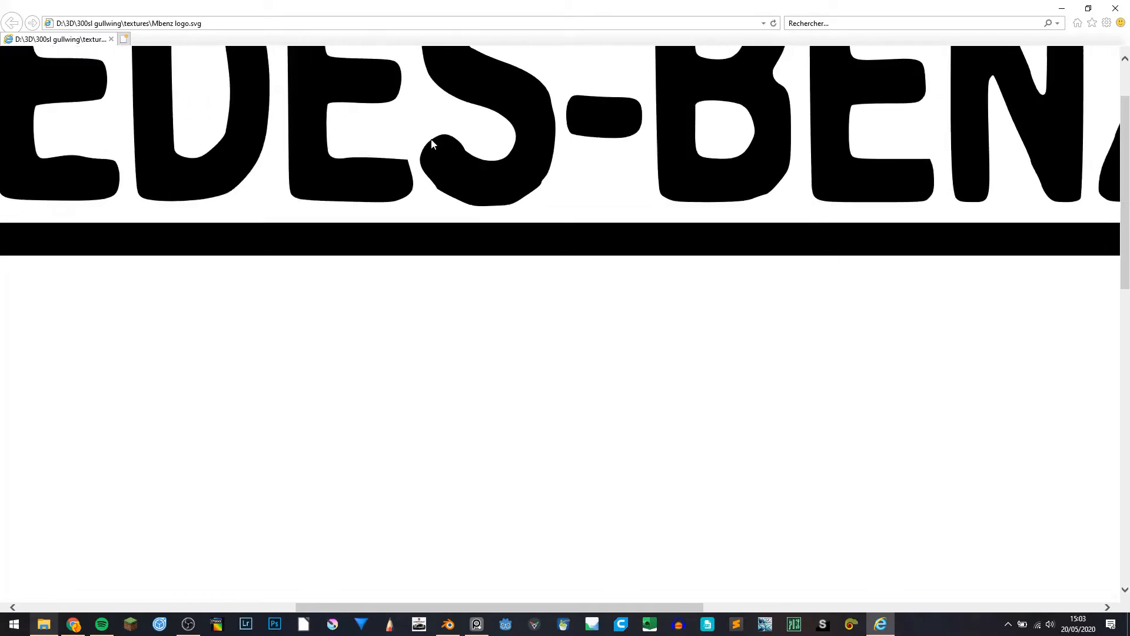
scroll(480, 142, "up", 5, "ctrl")
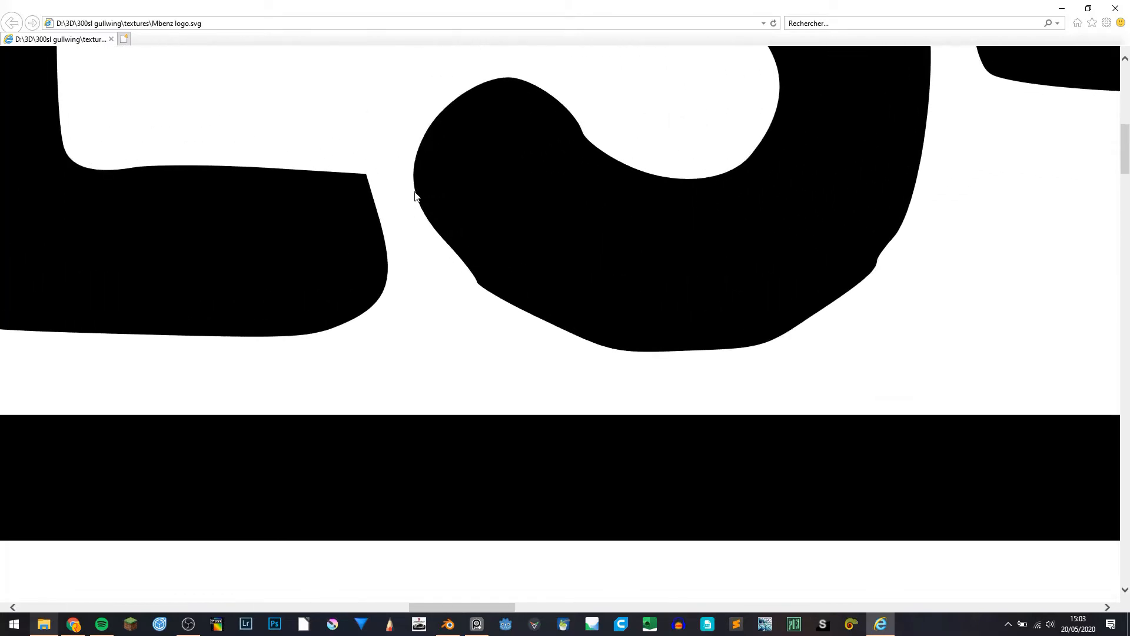
scroll(458, 199, "down", 5, "ctrl")
scroll(426, 215, "down", 4)
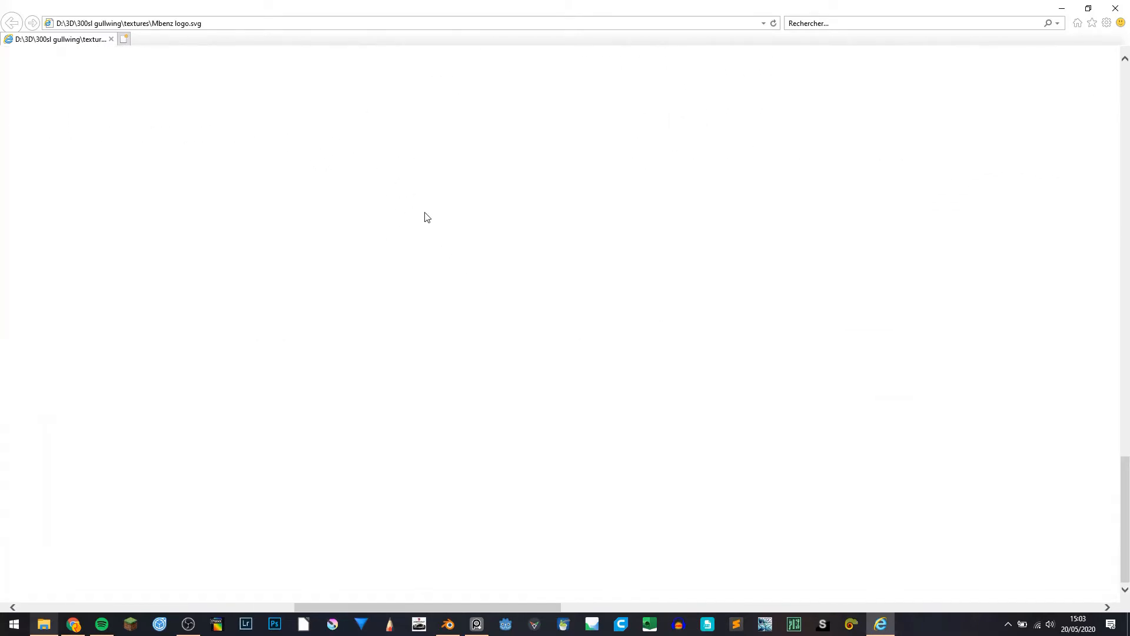
scroll(455, 197, "up", 5)
scroll(415, 177, "down", 1, "ctrl")
scroll(412, 176, "down", 5, "ctrl")
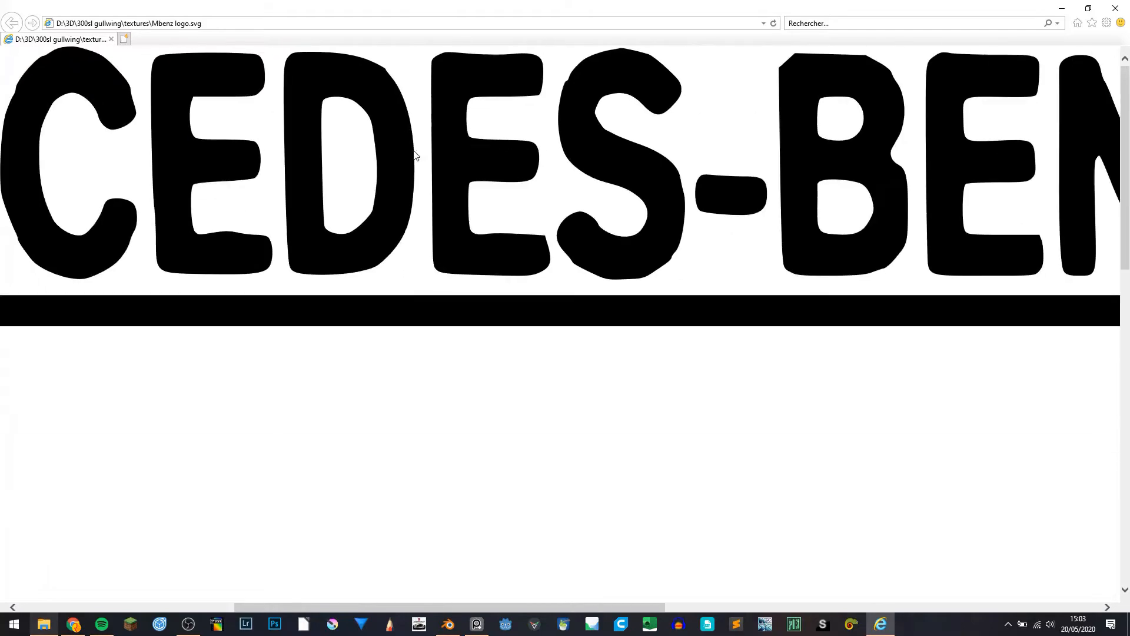
left_click(1116, 8)
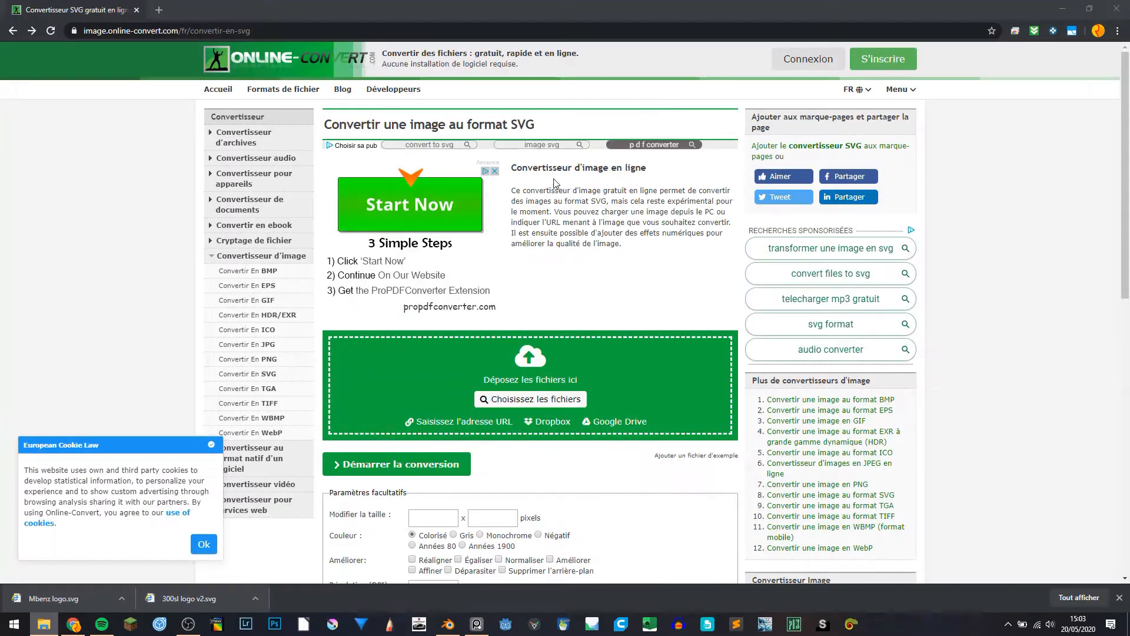
Switch to Blender, show the viewport overlays and hide all parts of the 300SL car model
left_click(1065, 8)
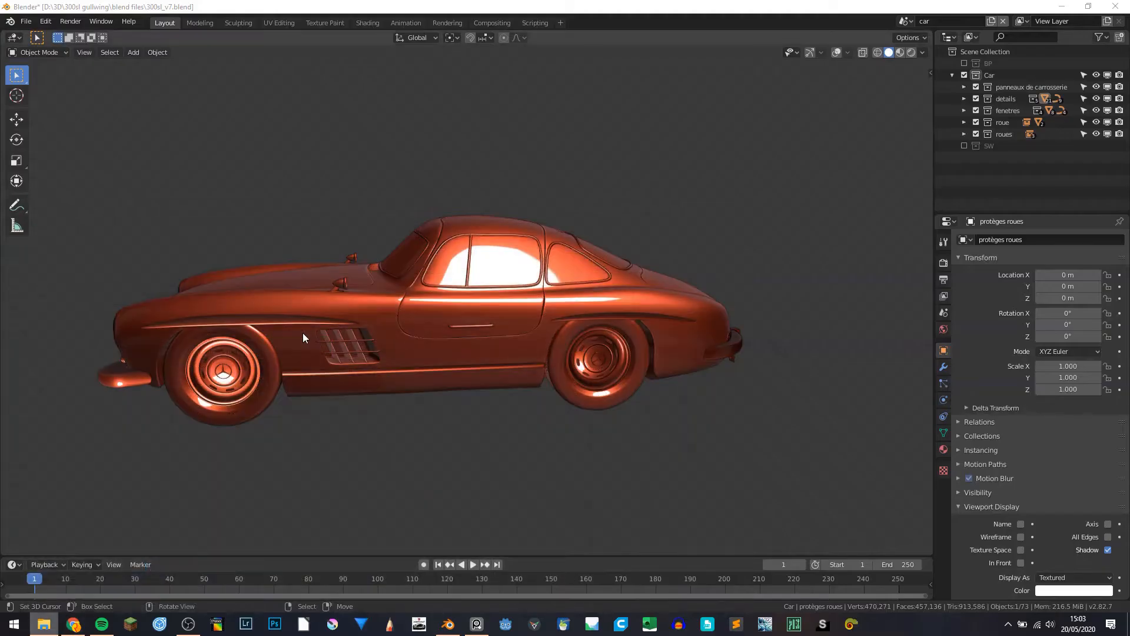
middle_click_drag(712, 271, 443, 309)
key("shift+alt+z")
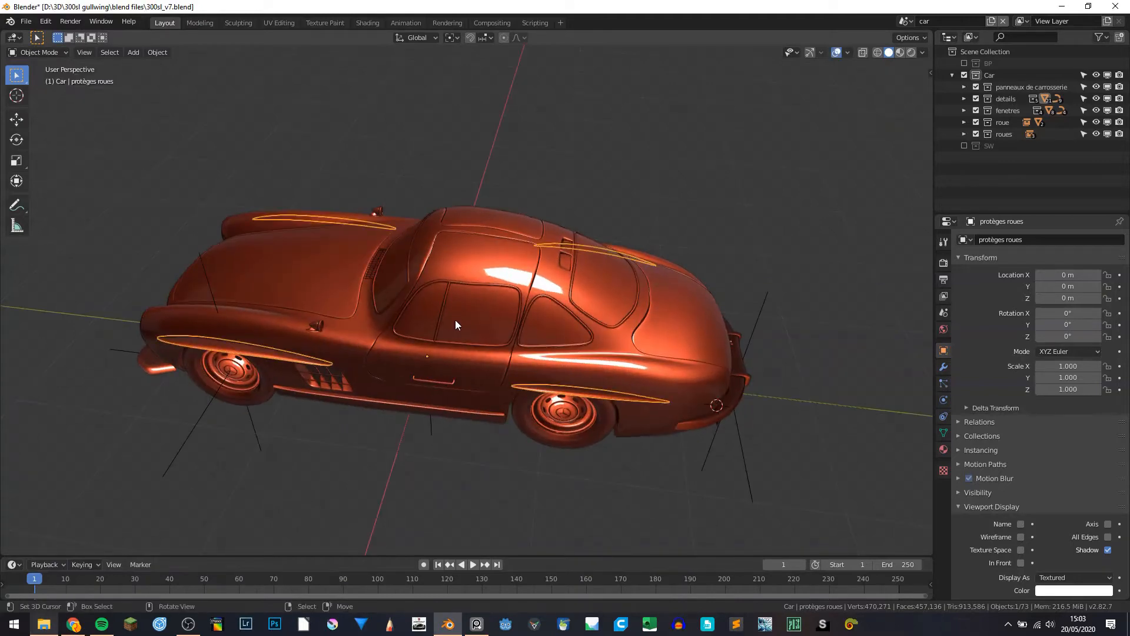
key("a")
key("h")
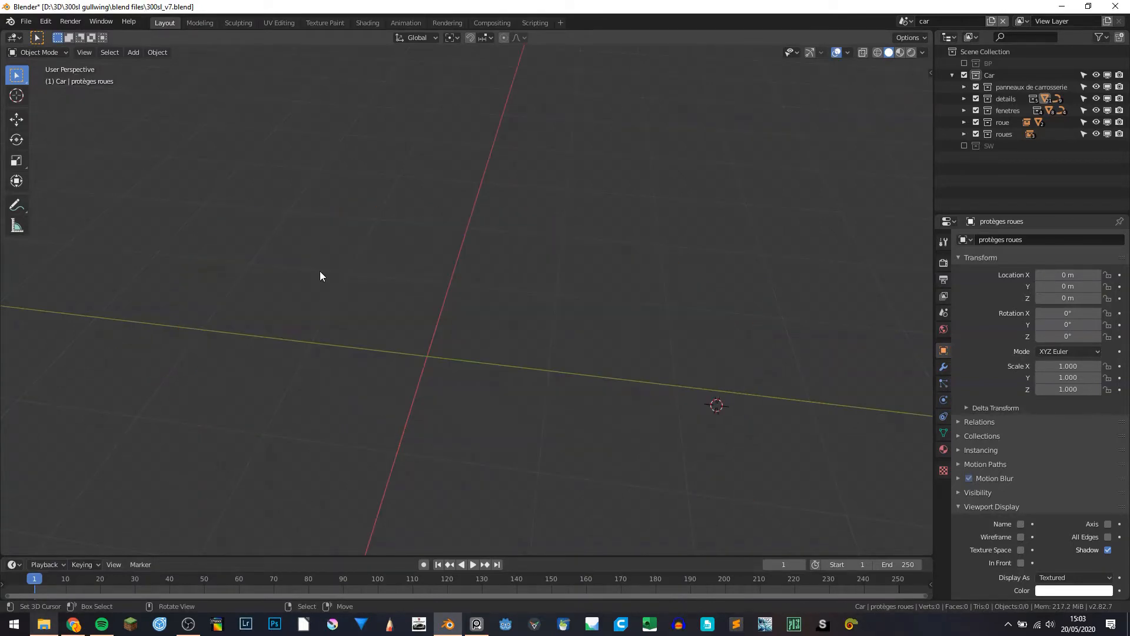
Import 300sl logo v2.svg from D:\3D\300sl gullwing\textures as curves
left_click(27, 22)
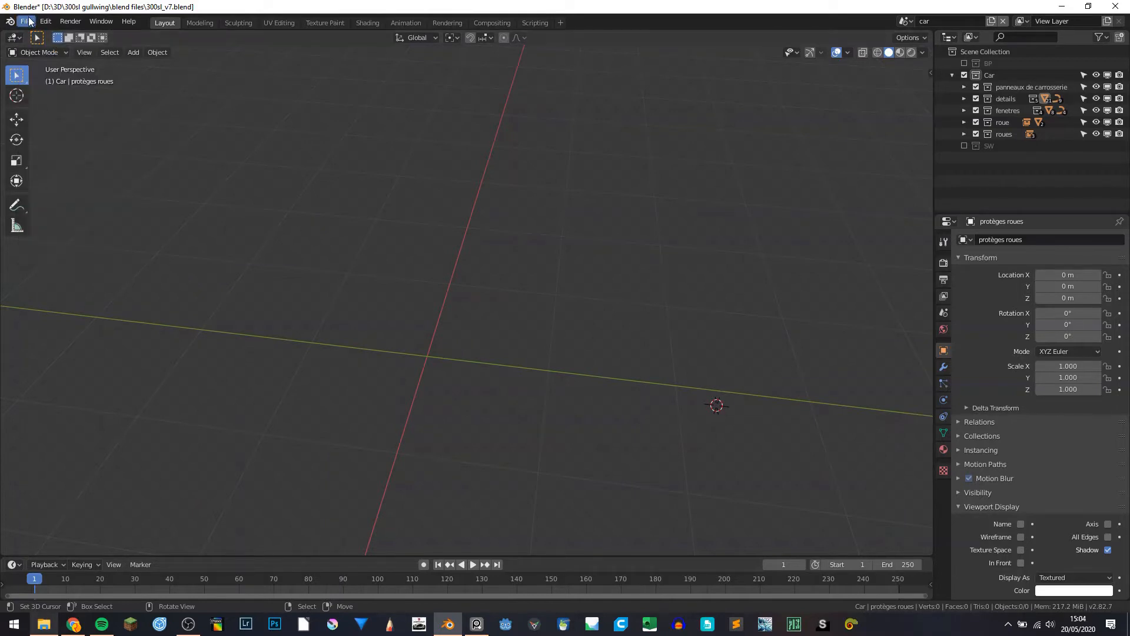
left_click(29, 22)
mouse_move(54, 180)
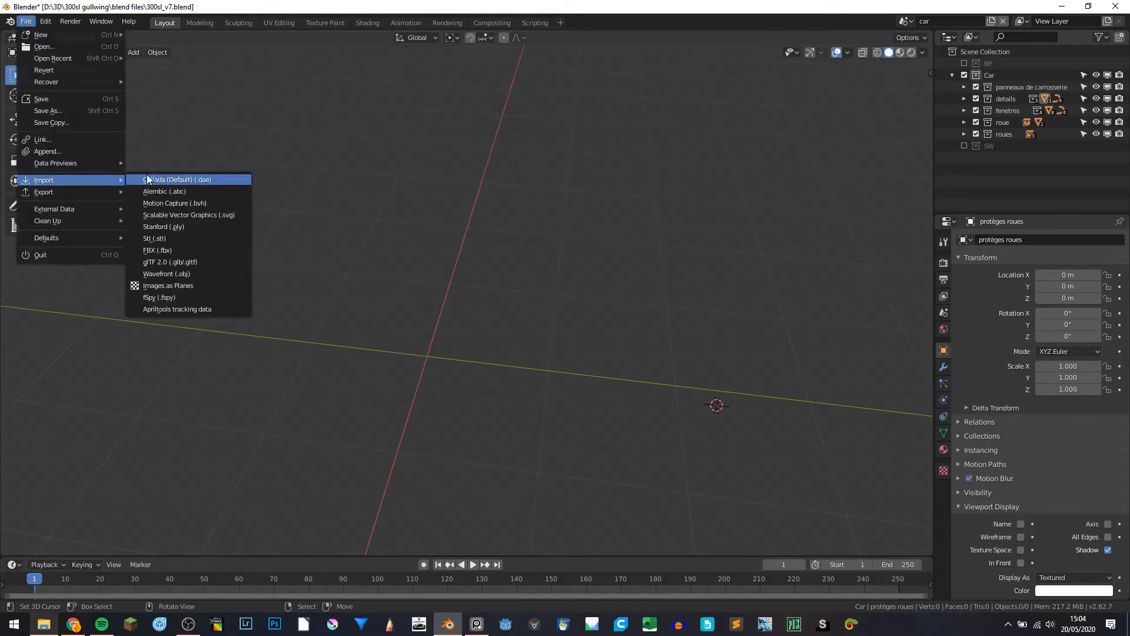
left_click(206, 216)
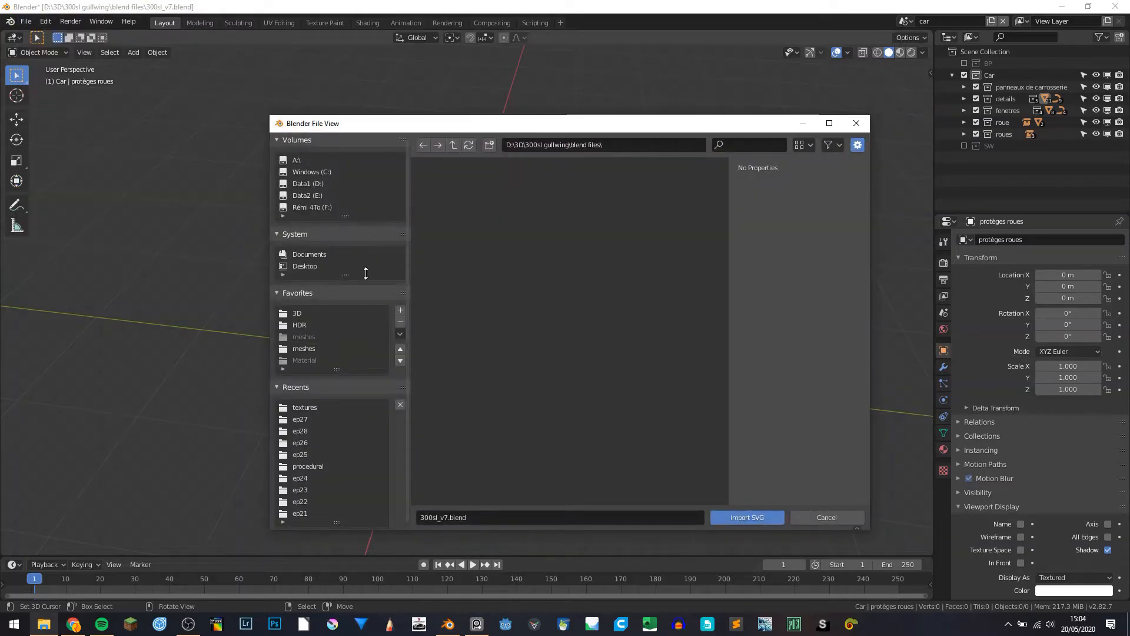
left_click(44, 624)
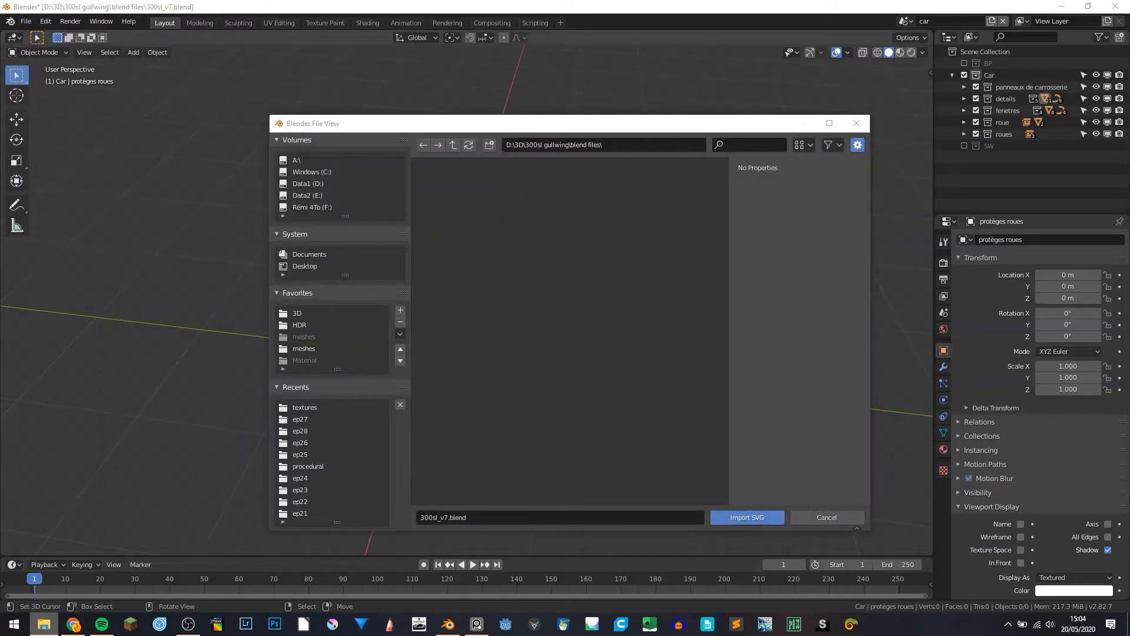
left_click(642, 144)
type("D:\\3D\\300sl gullwing\\textures")
key("Return")
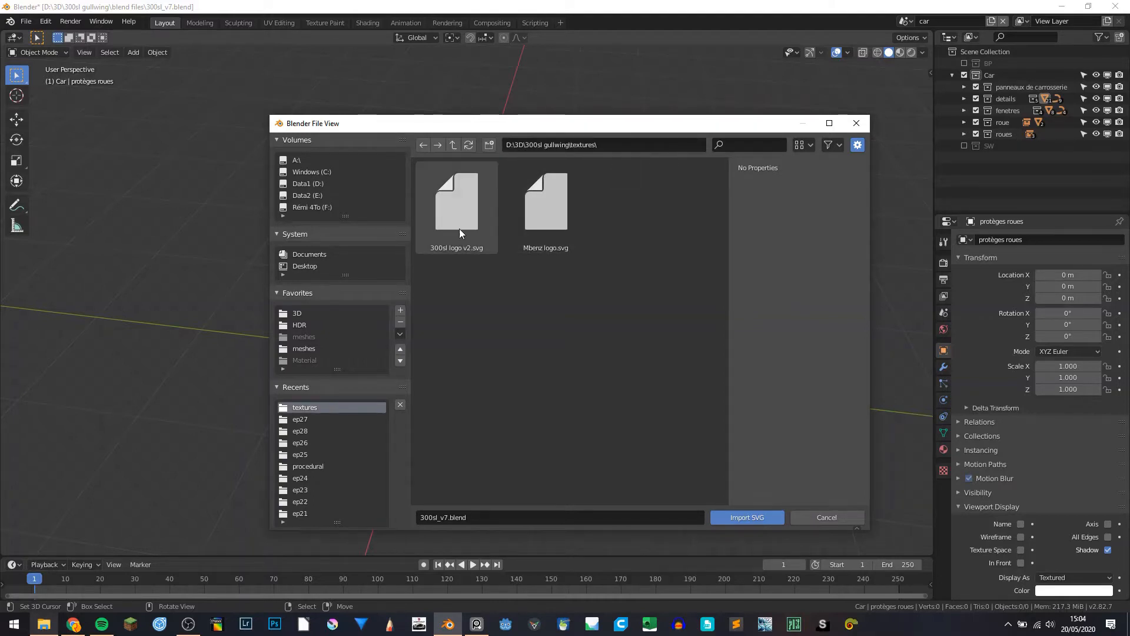
double_click(450, 226)
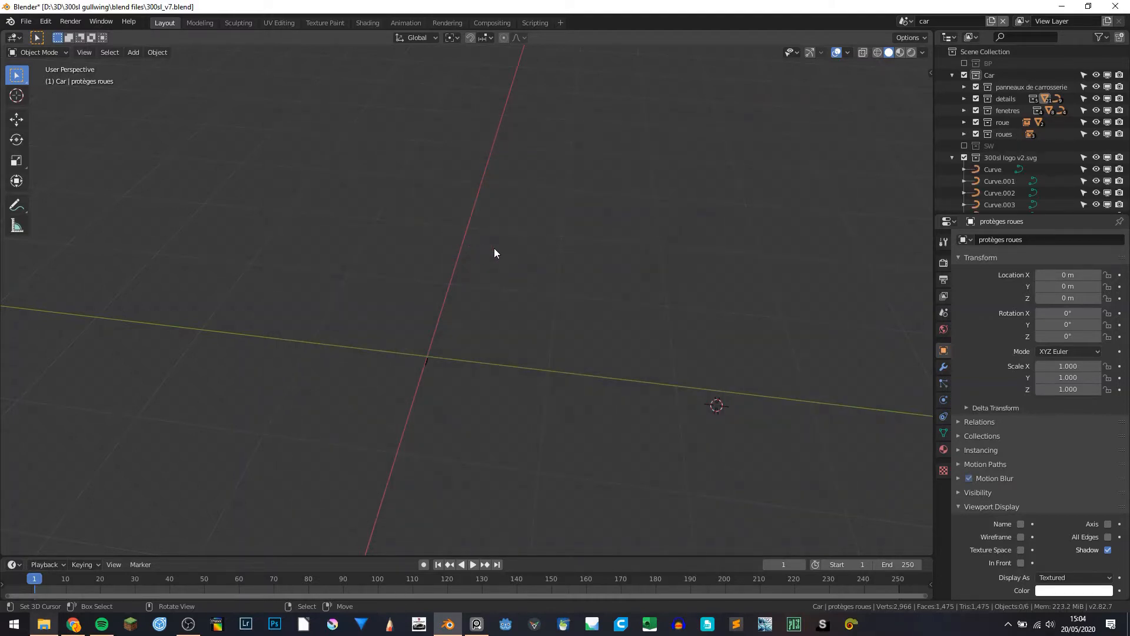
Locate the imported 300 SL logo near the world origin and examine its separate letter curves from the top view
scroll(454, 336, "up", 3)
left_click(389, 425)
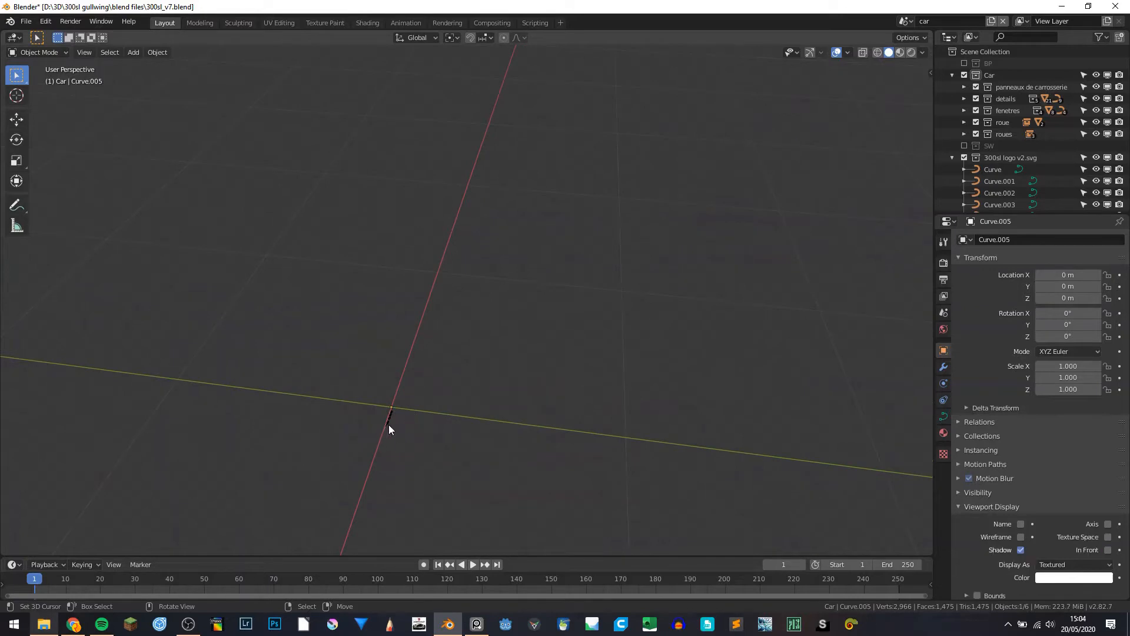
key("KP_Decimal")
scroll(396, 330, "down", 9)
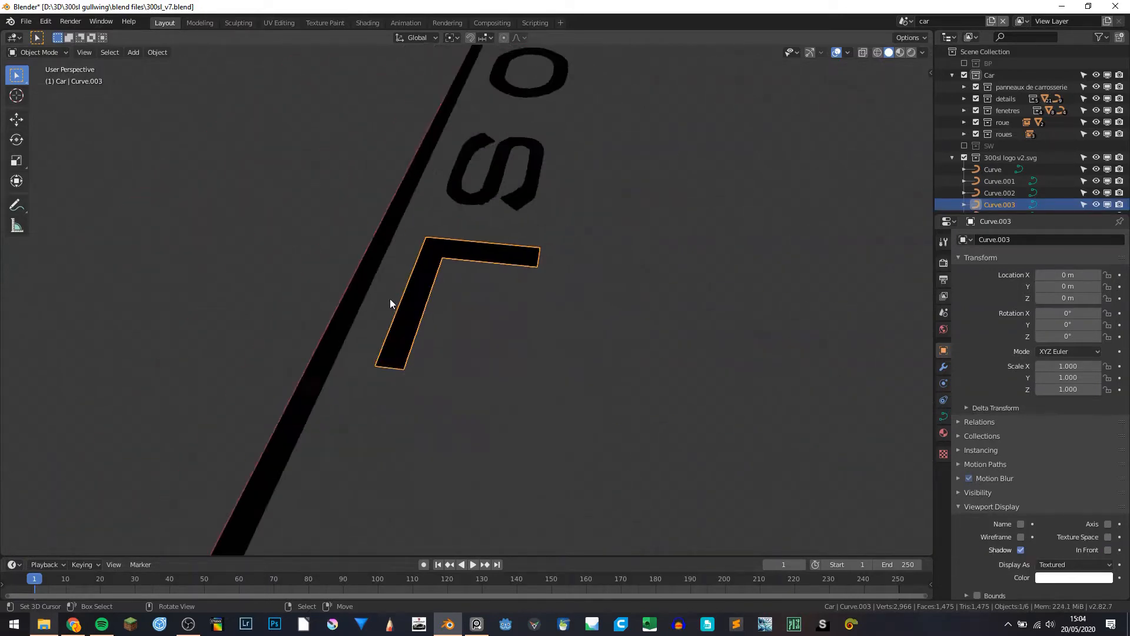
middle_click_drag(399, 265, 612, 321)
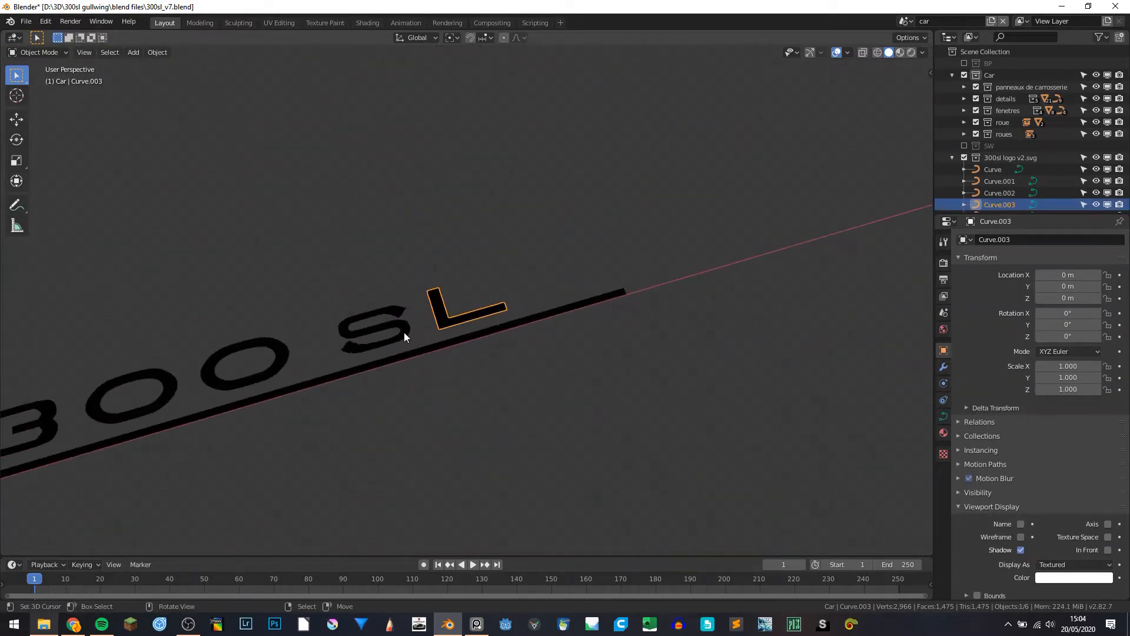
left_click(377, 341)
key("KP_7")
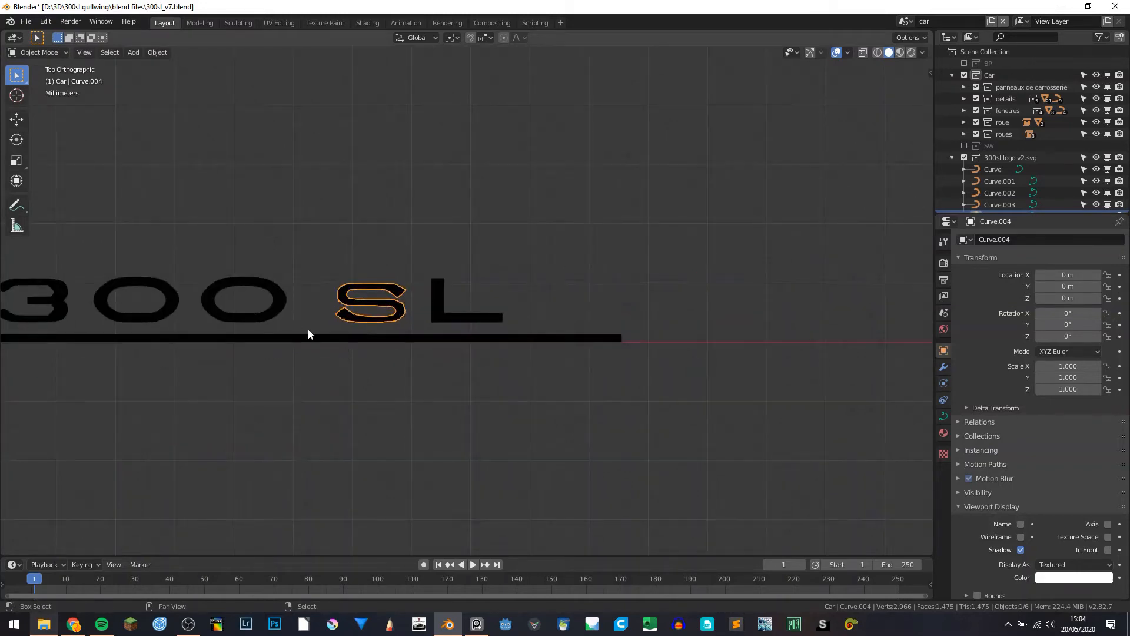
middle_click_drag(308, 334, 560, 318, "shift")
left_click(552, 315)
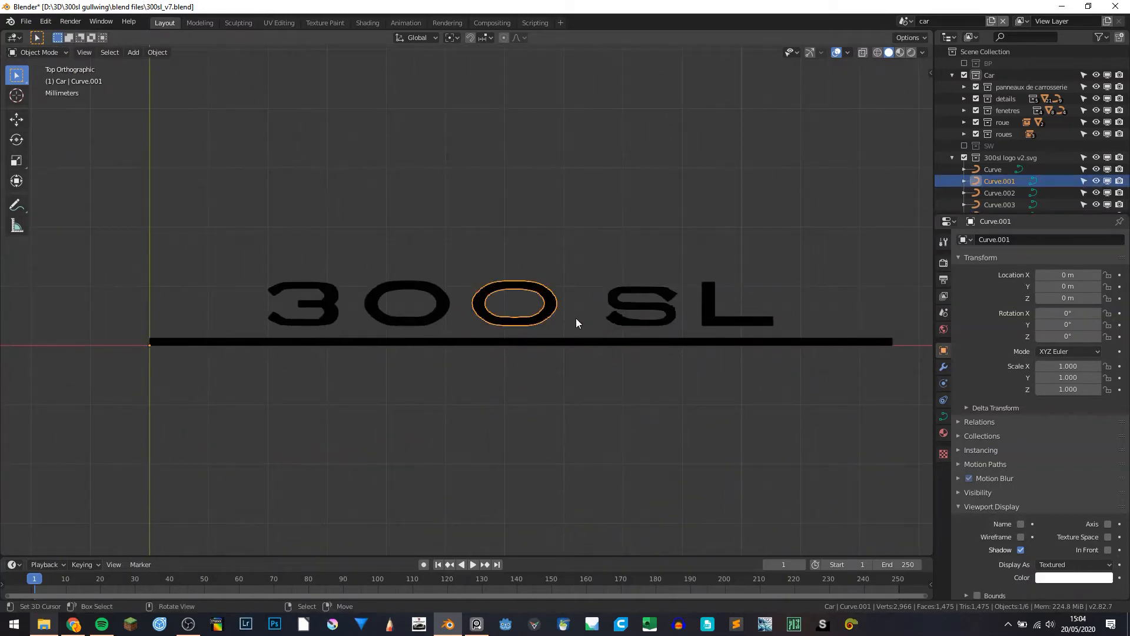
Examine the control points of the second 0 in edit mode, trying out a move on its outer contour
key("Tab")
scroll(580, 319, "up", 8)
middle_click_drag(632, 361, 420, 392, "shift")
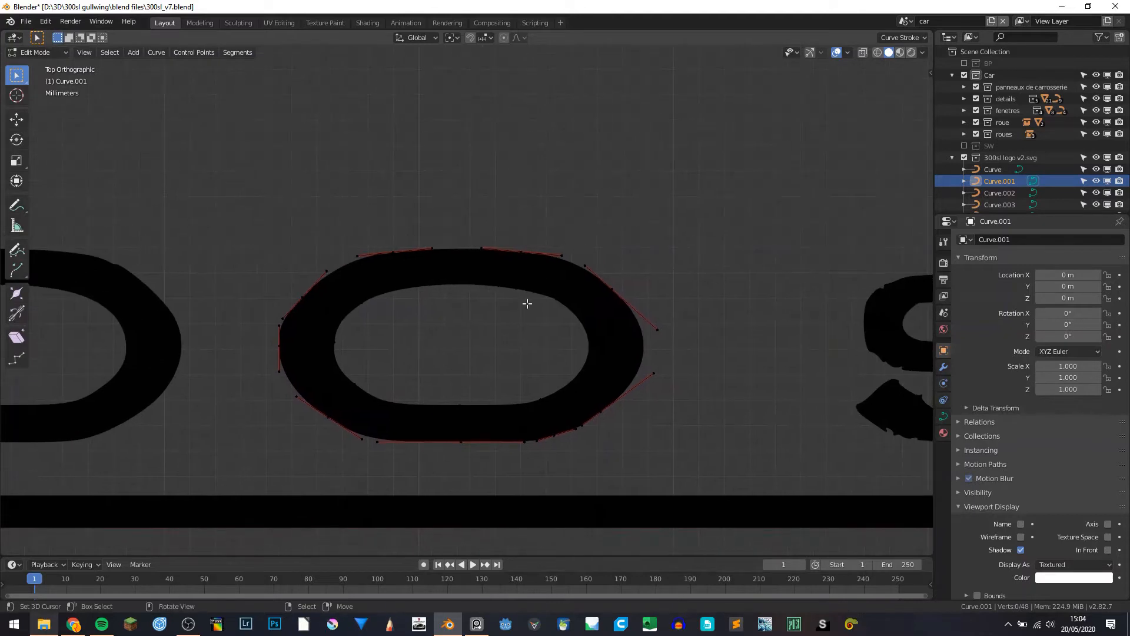
scroll(527, 304, "down", 2)
scroll(528, 303, "up", 6)
scroll(717, 259, "down", 1)
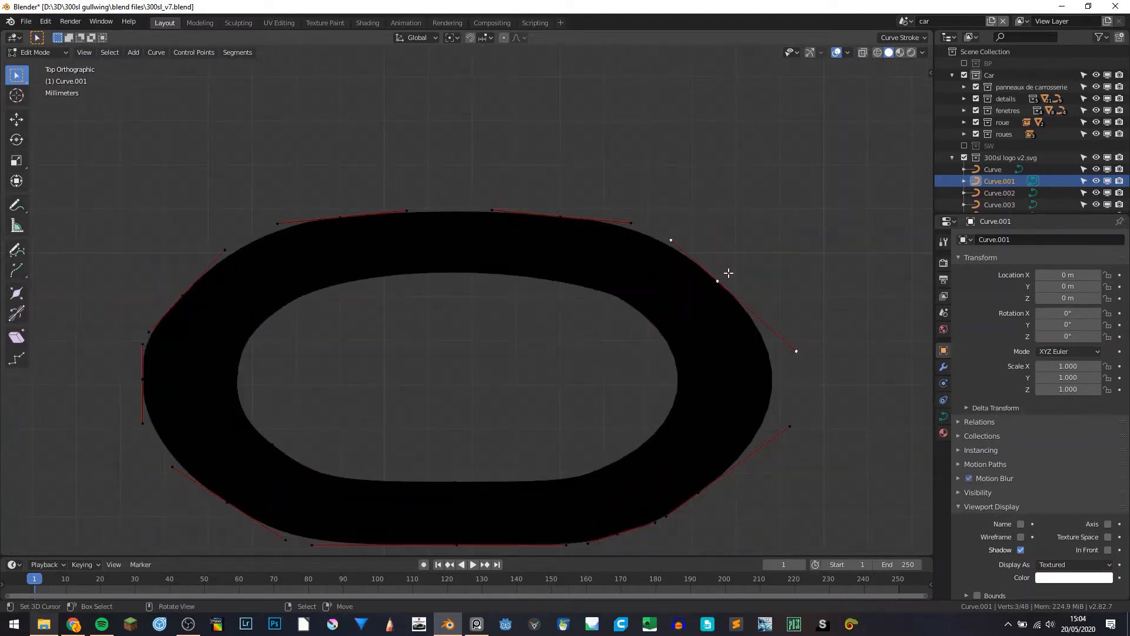
key("g")
right_click(744, 253)
key("Tab")
Select the underline bar and all the 300 SL letter curves and join them into one curve object
scroll(683, 319, "down", 6)
scroll(683, 319, "down", 6)
middle_click_drag(499, 323, 547, 351, "shift")
left_click(565, 333)
key("Tab")
key("Tab")
scroll(565, 331, "down", 4)
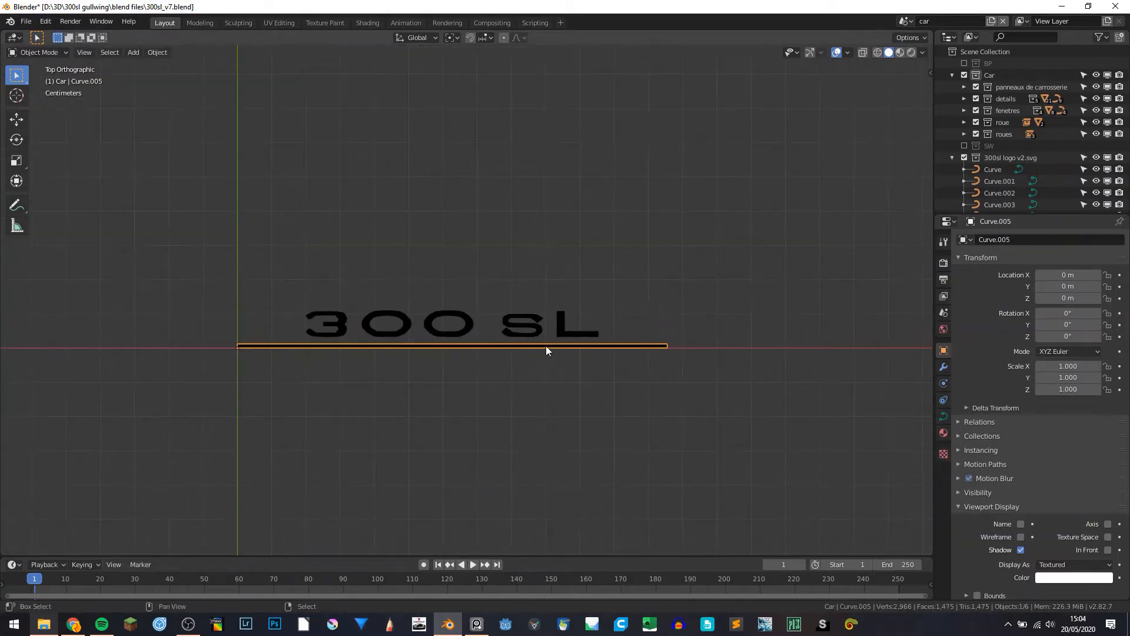
left_click(340, 320, "shift")
key("c")
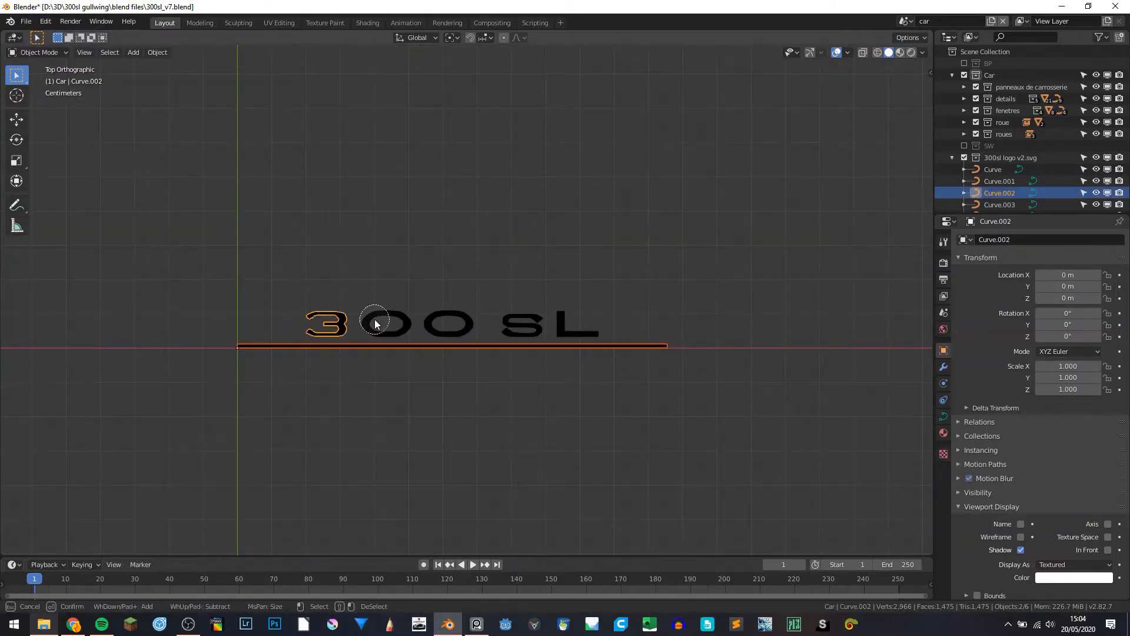
mouse_move(377, 320)
left_mouse_down()
mouse_move(691, 325)
mouse_move(173, 365)
left_mouse_up()
right_click(279, 359)
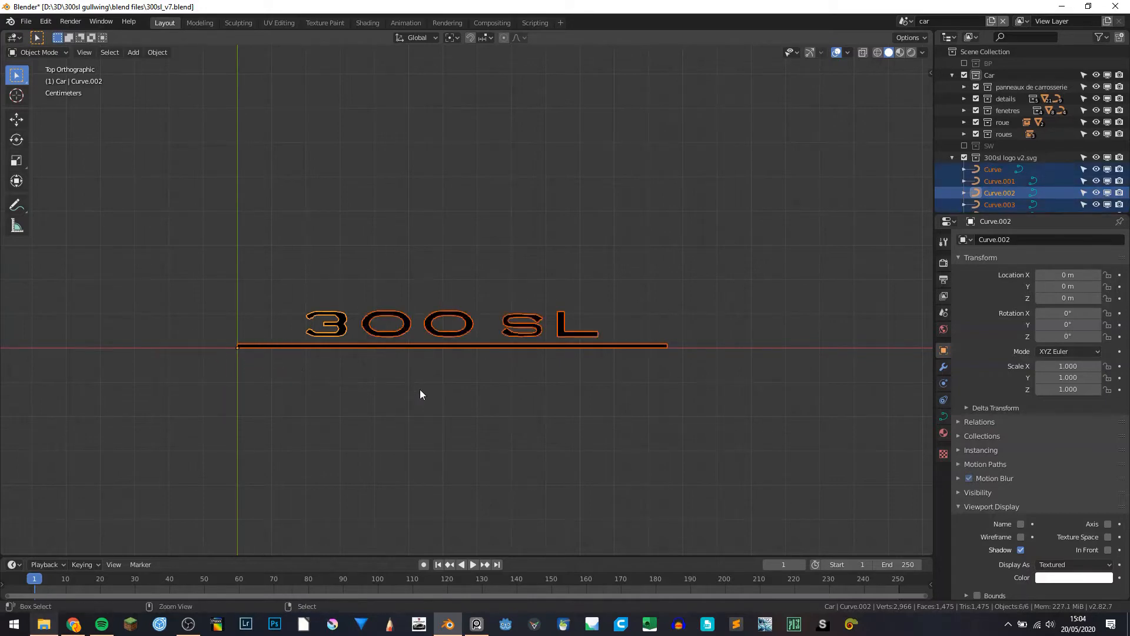
key("ctrl+j")
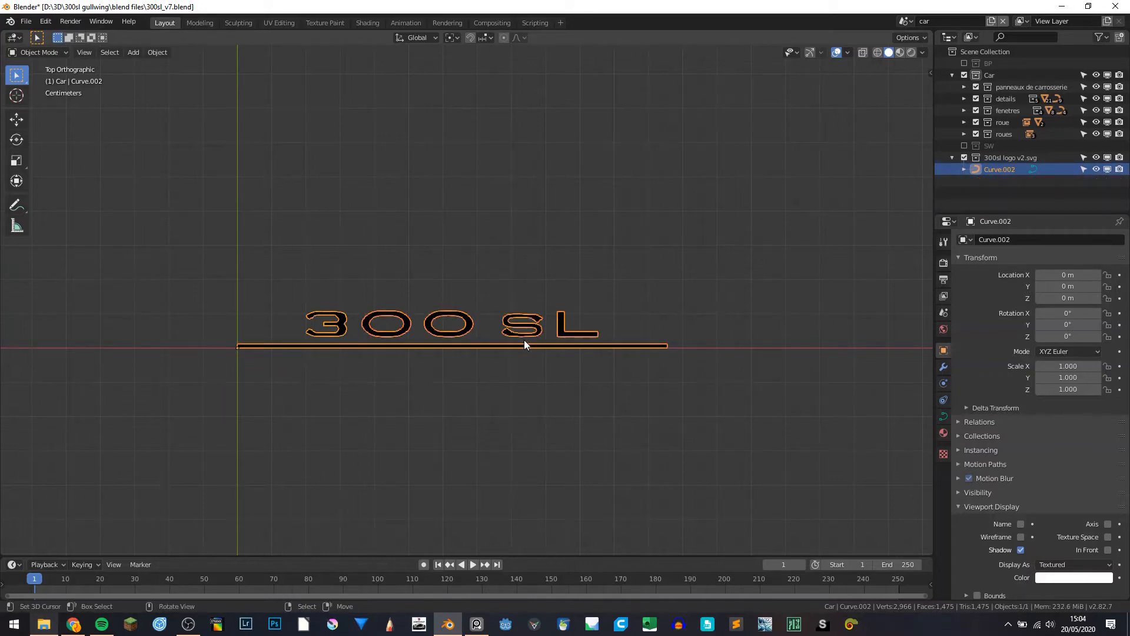
Edit the joined logo curve and dissolve the first jagged control points on the upper shoulder of the S's lower bowl
scroll(524, 340, "up", 5)
key("F3")
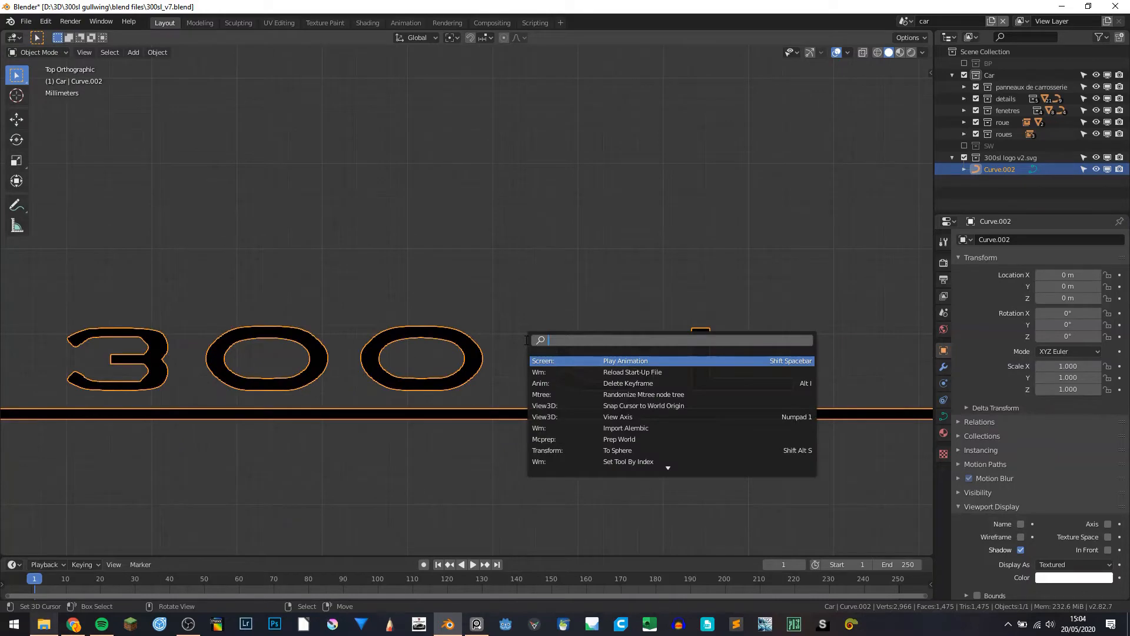
key("Escape")
scroll(644, 376, "up", 4)
middle_click_drag(644, 376, 287, 293, "shift")
scroll(362, 350, "up", 4)
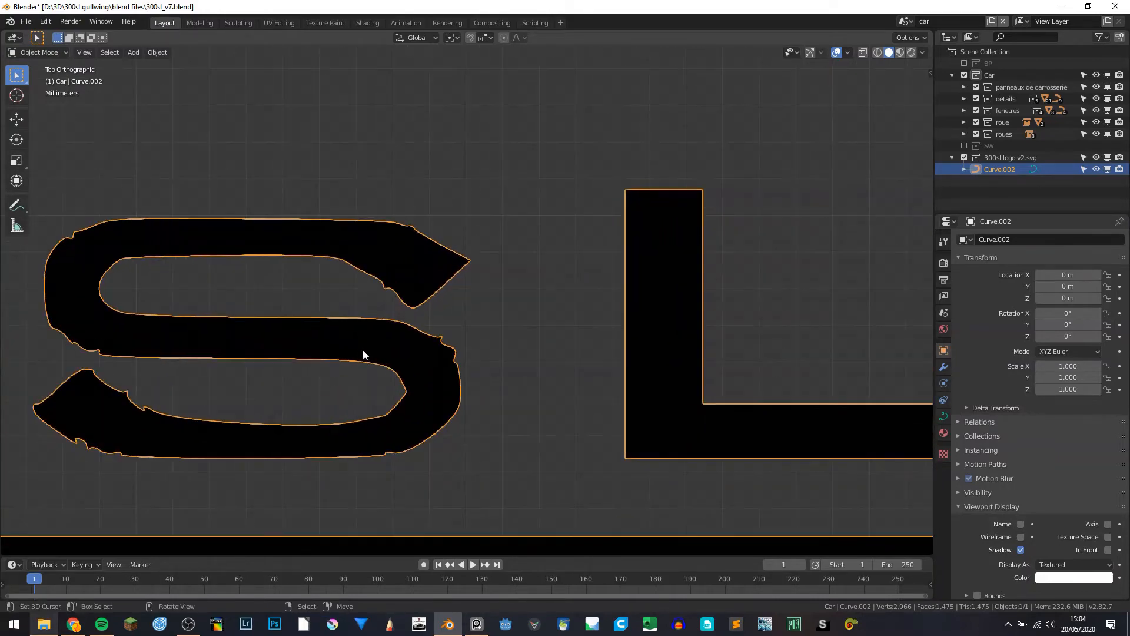
scroll(363, 354, "up", 3)
middle_click_drag(369, 378, 492, 361, "shift")
key("Tab")
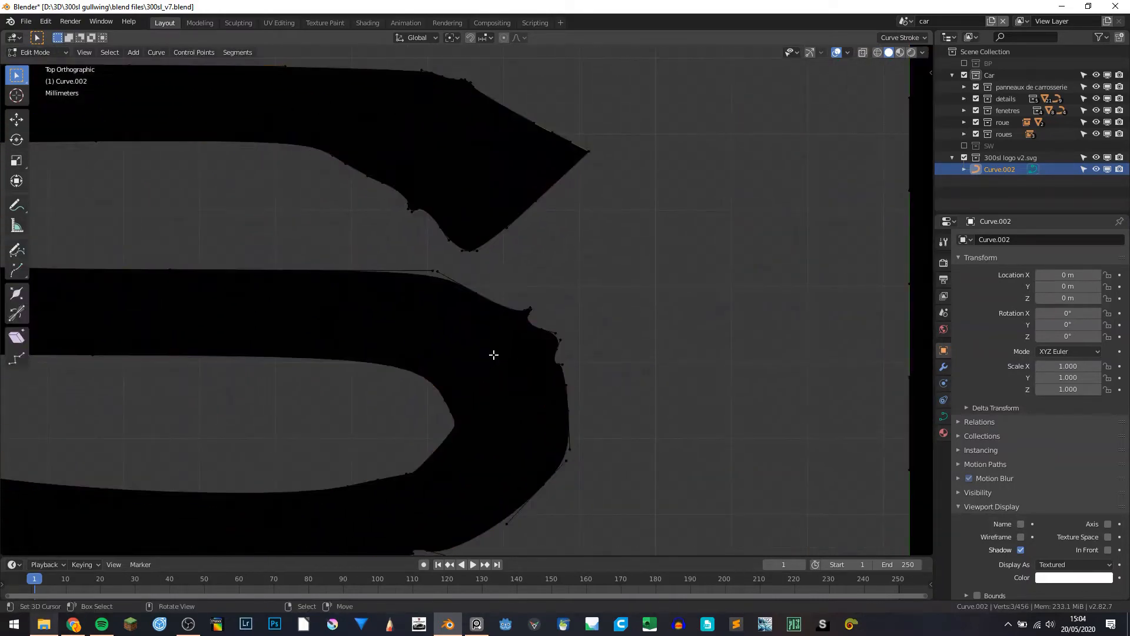
left_click(540, 299)
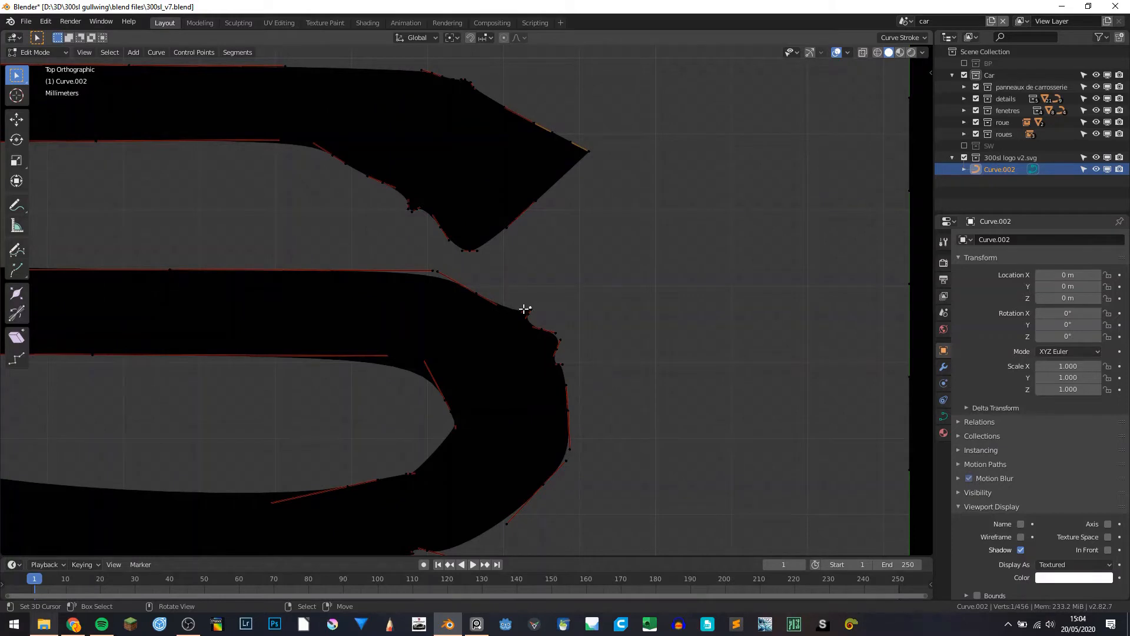
key("ctrl+x")
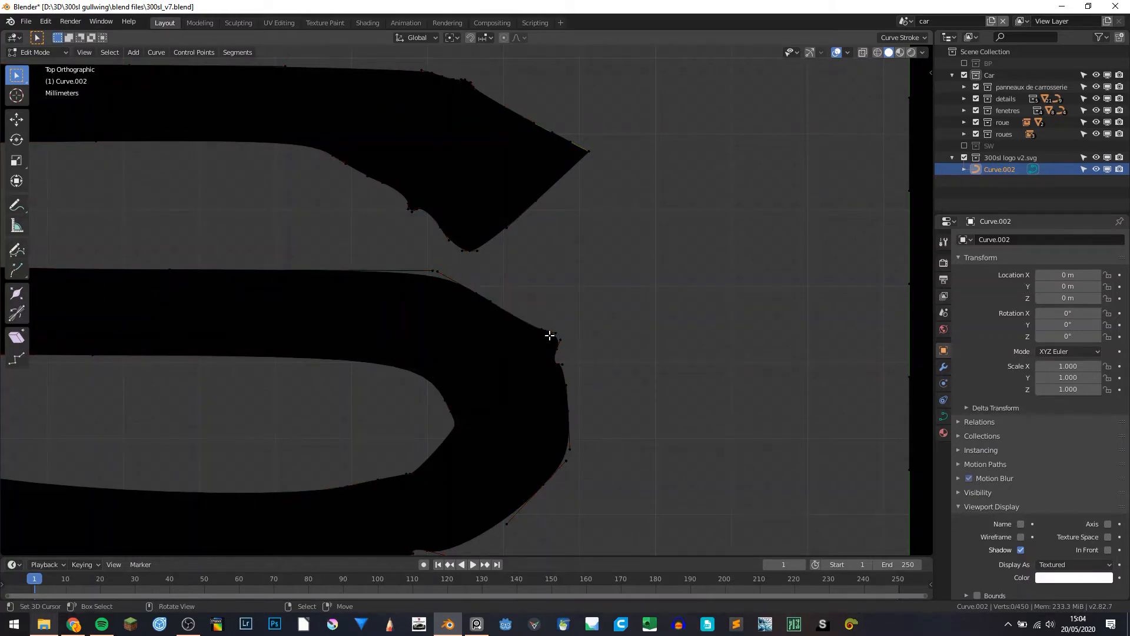
Dissolve the remaining jagged points down the right side of the S's lower bowl to smooth its outer curve
right_click(551, 333)
key("ctrl+x")
right_click(560, 350)
key("ctrl+x")
right_click(560, 363)
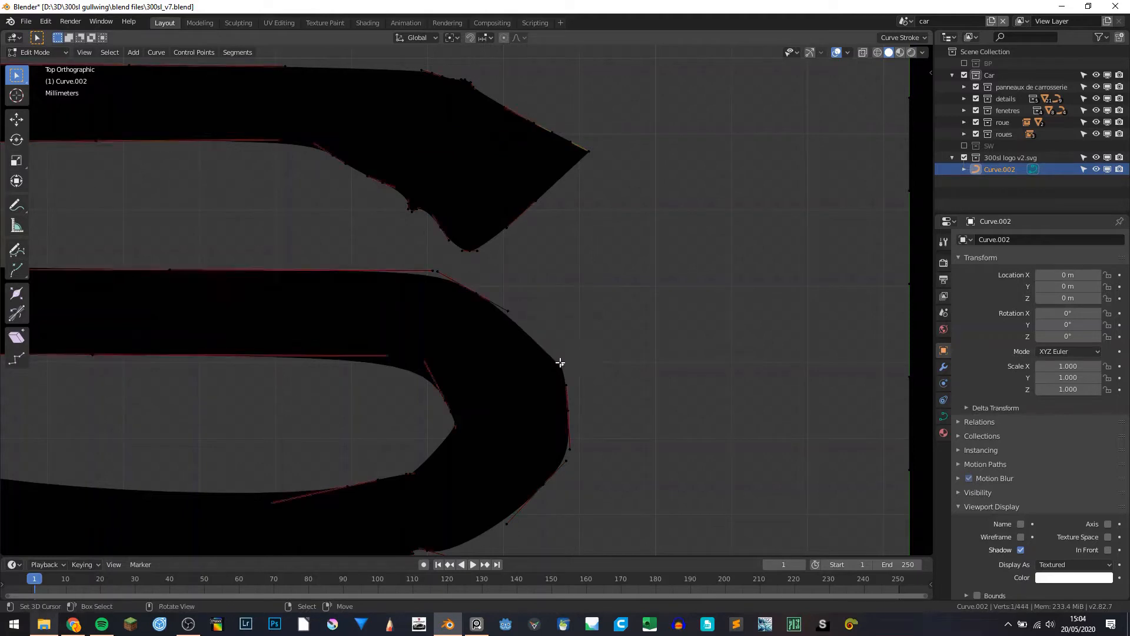
key("ctrl+x")
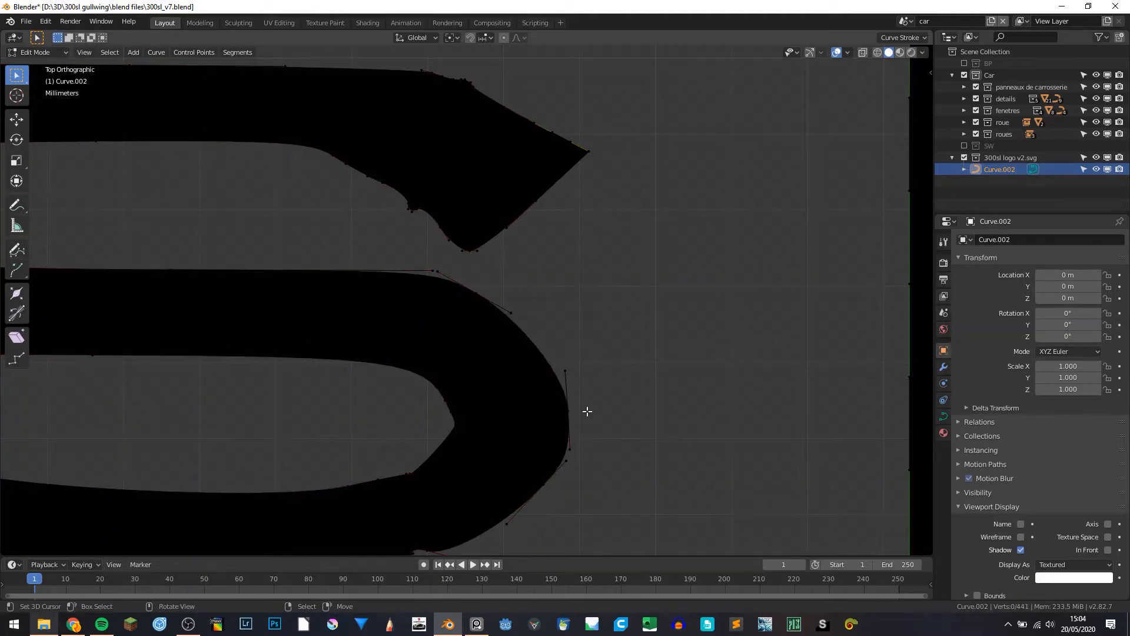
Dissolve the uneven control points along the lower right outer edge of the S
middle_click_drag(587, 411, 715, 314, "shift")
right_click(537, 459)
key("ctrl+x")
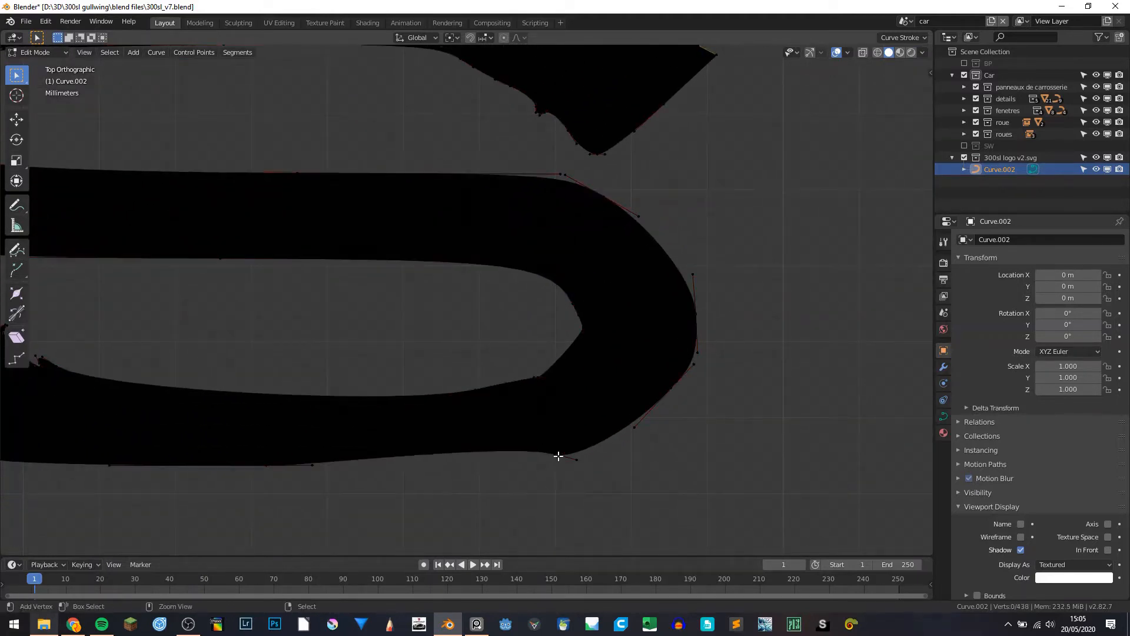
right_click(572, 458)
key("ctrl+x")
Dissolve the jagged points on the inner edge of the S's lower left tip
scroll(559, 465, "down", 4)
middle_click_drag(475, 419, 754, 426, "shift")
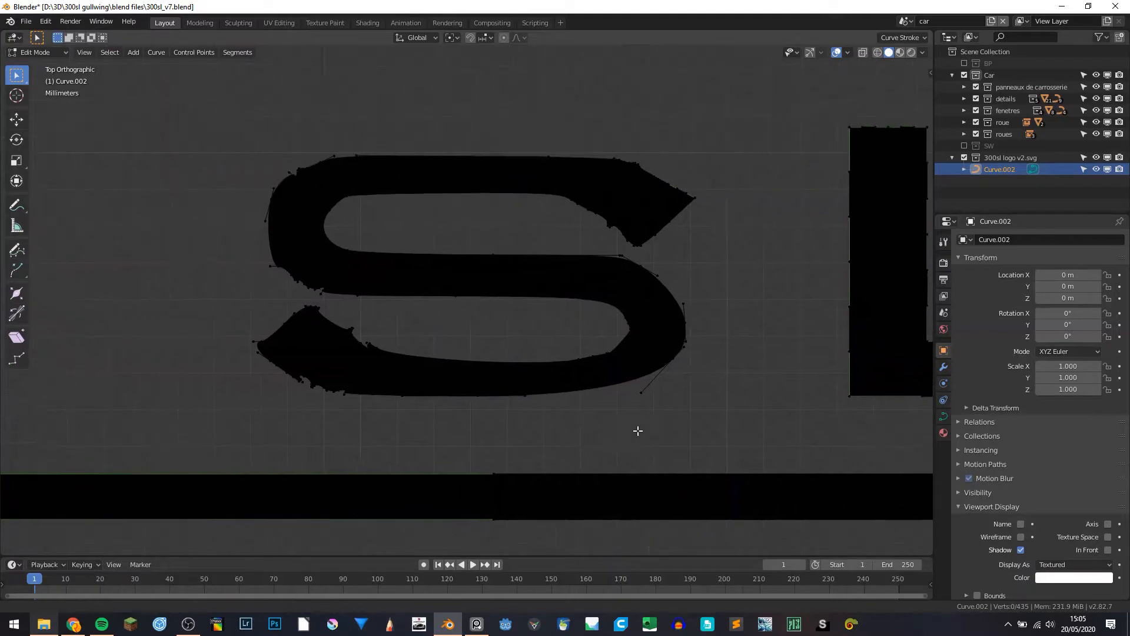
scroll(402, 378, "up", 4)
right_click(481, 340)
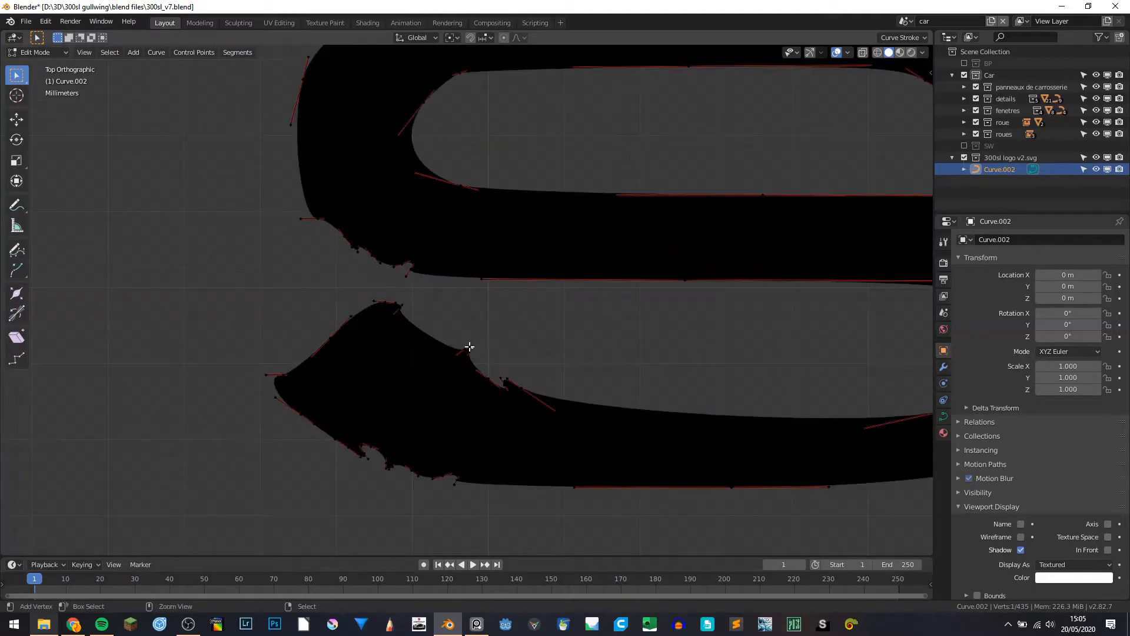
key("ctrl+x")
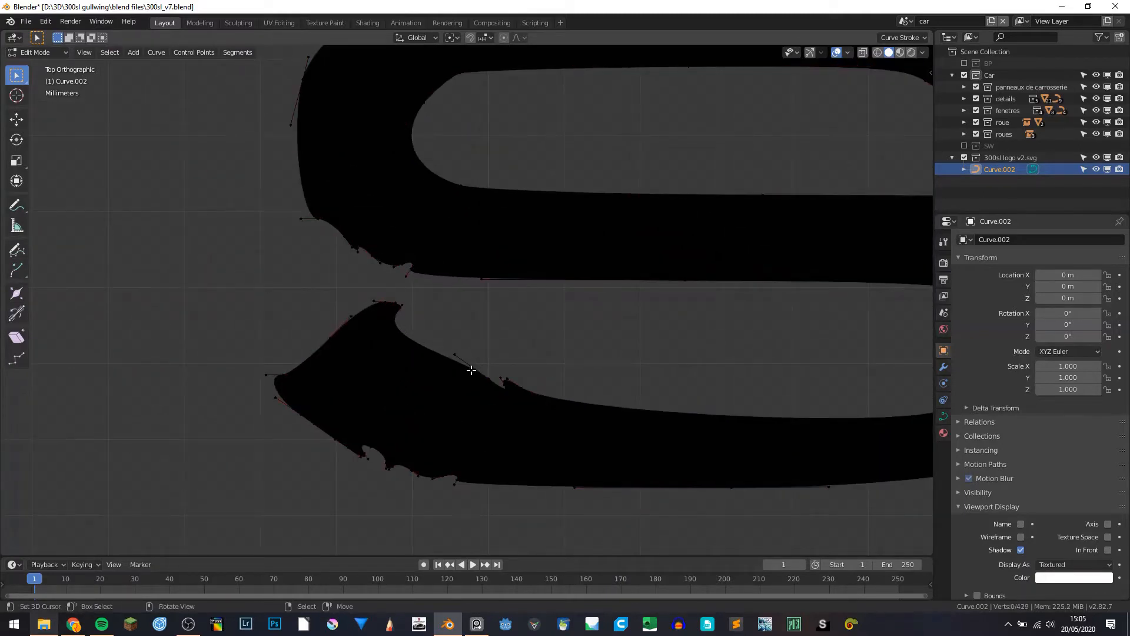
Leave curve editing and save the 300sl_v7.blend file
key("Tab")
scroll(556, 369, "down", 7)
middle_click_drag(521, 371, 637, 360, "shift")
scroll(633, 358, "down", 2)
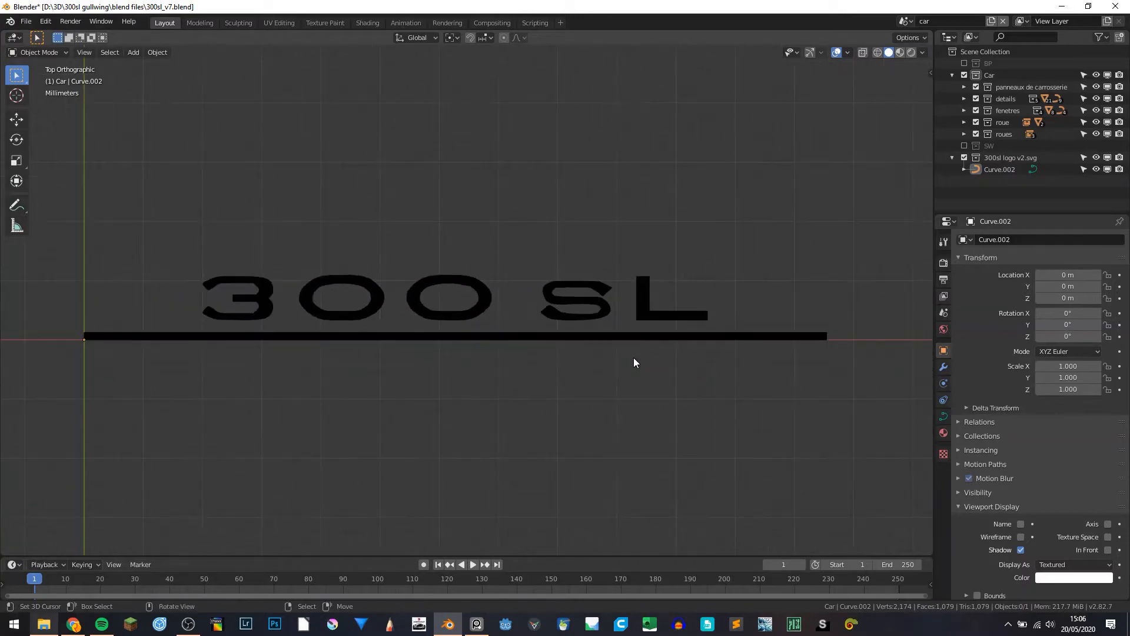
key("ctrl+s")
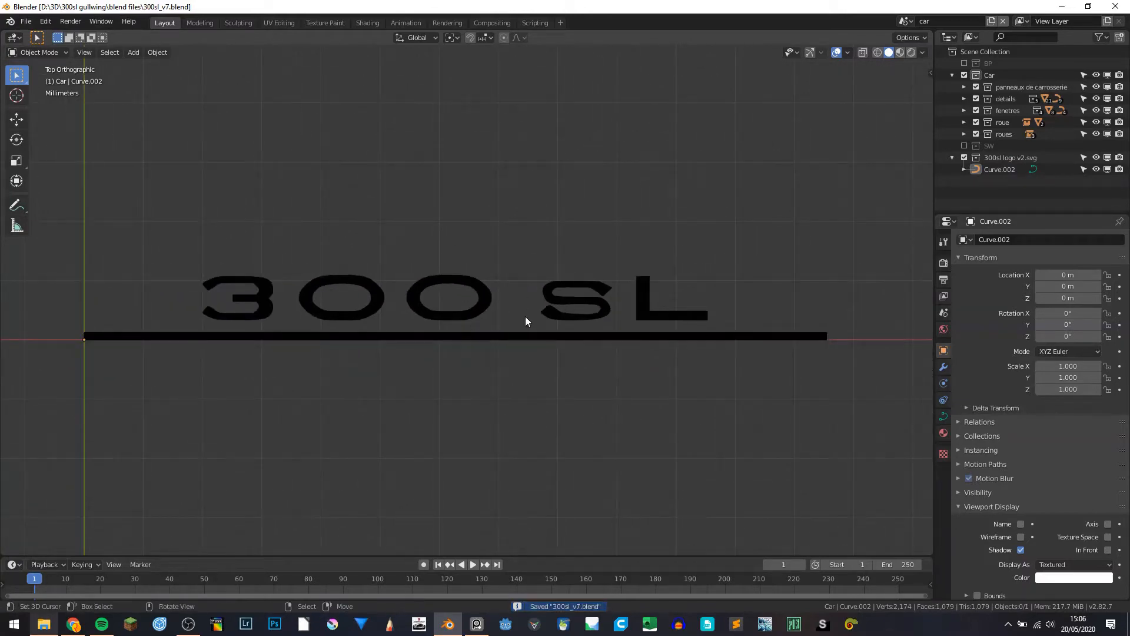
Select the joined 300 SL logo curve and check the outlines of its lettering
left_click(488, 305)
scroll(553, 297, "up", 3)
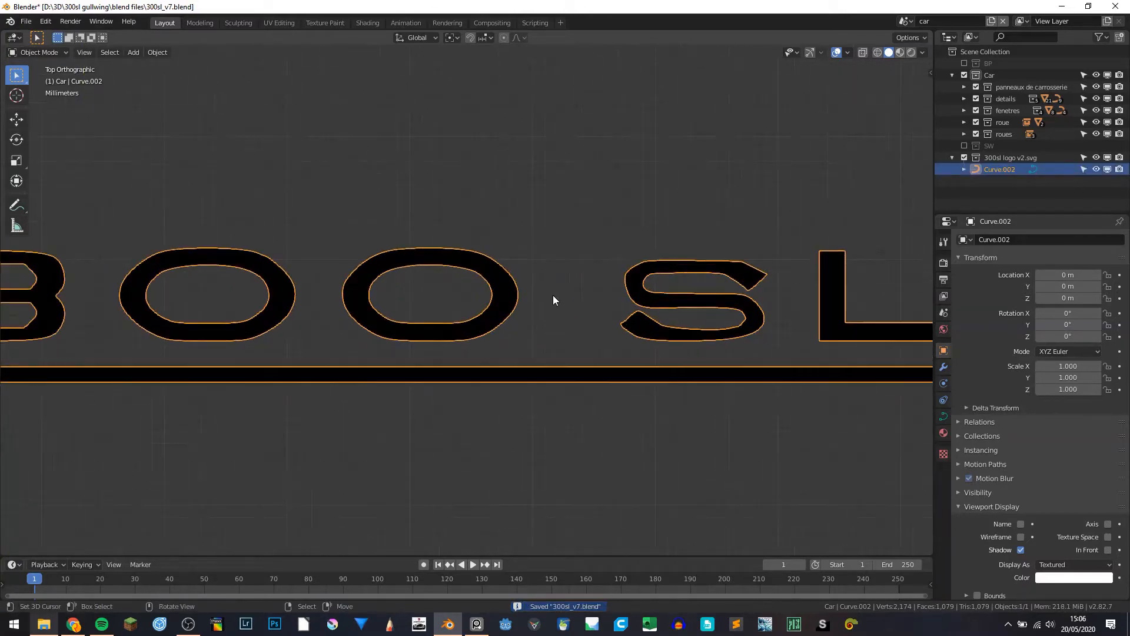
scroll(725, 297, "down", 2)
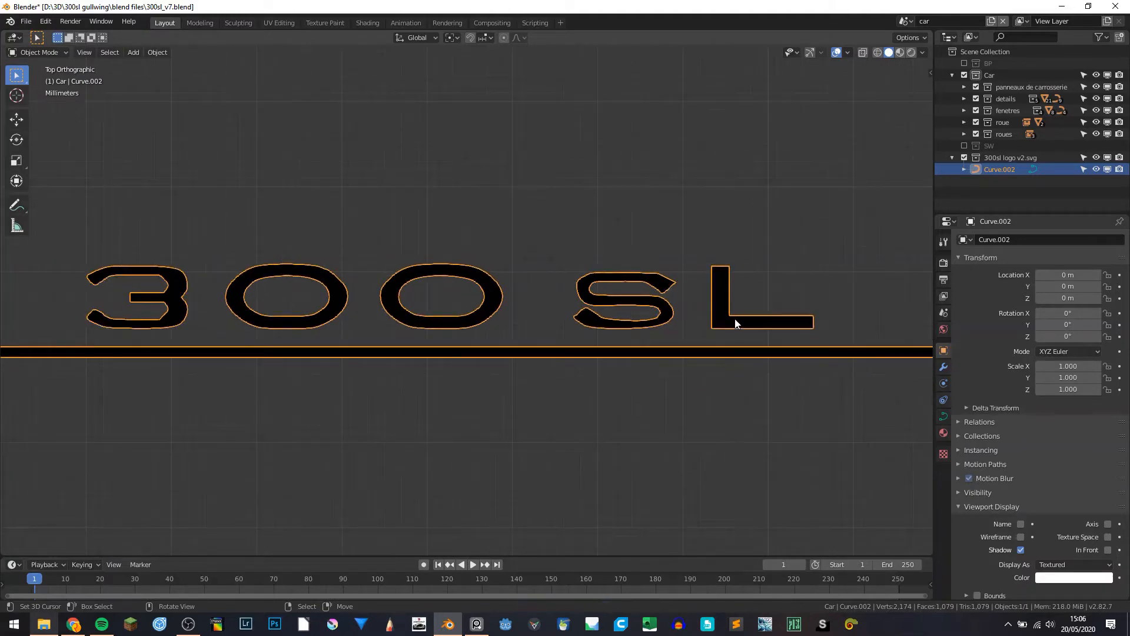
Dissolve the bumpy control points on the inner edge of the 3's upper left tip
scroll(465, 330, "up", 6)
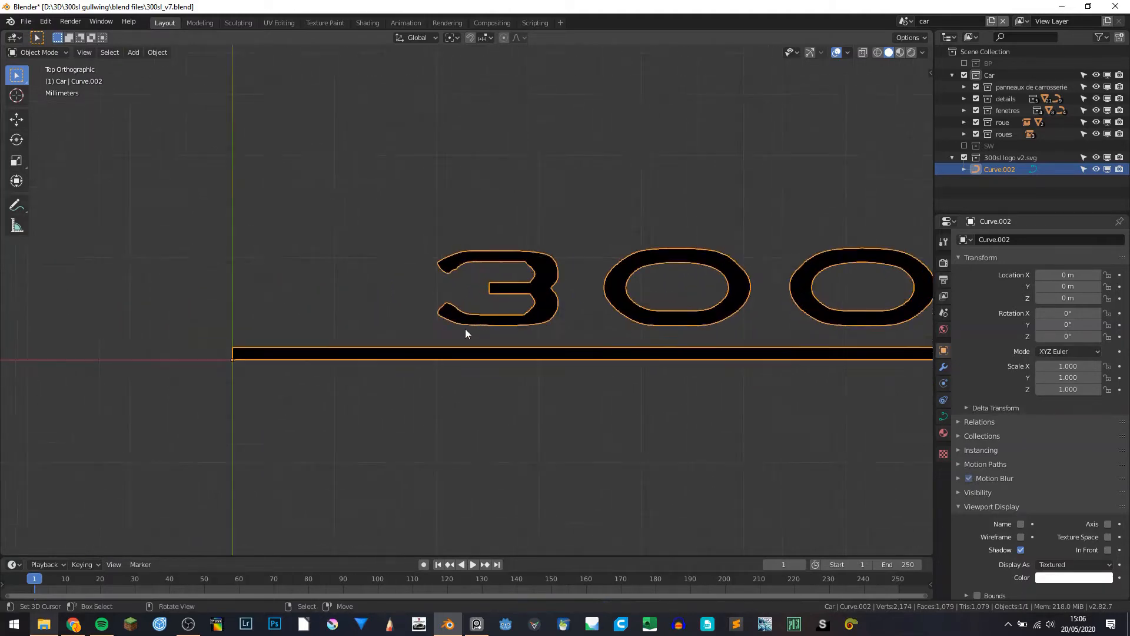
scroll(509, 339, "down", 4)
scroll(511, 340, "up", 3)
key("Tab")
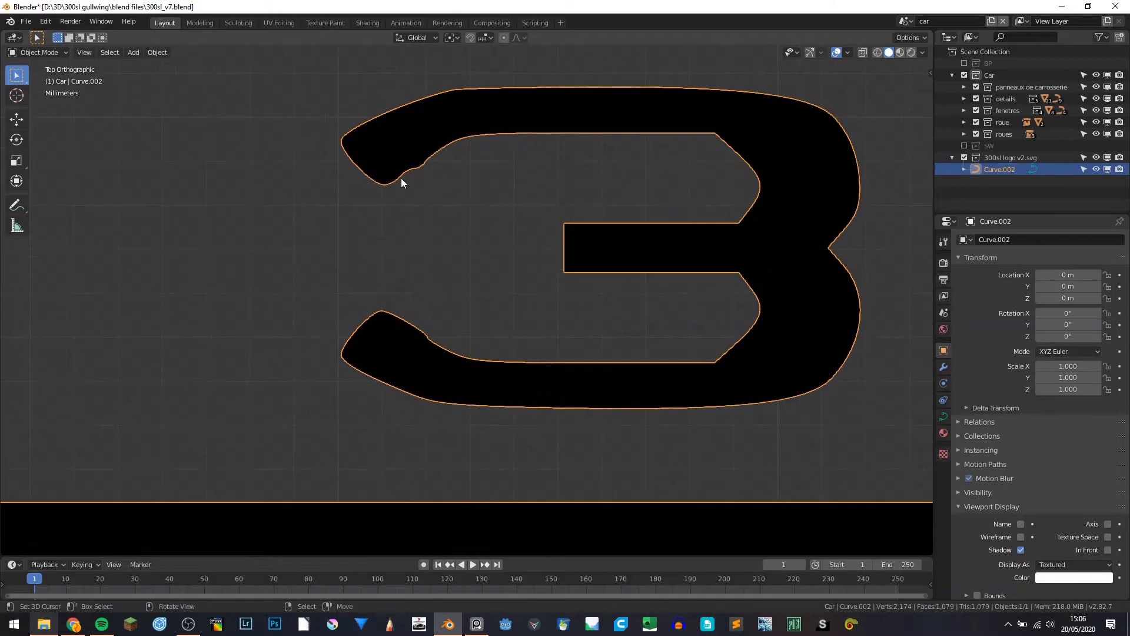
scroll(423, 168, "up", 2)
scroll(412, 396, "up", 3)
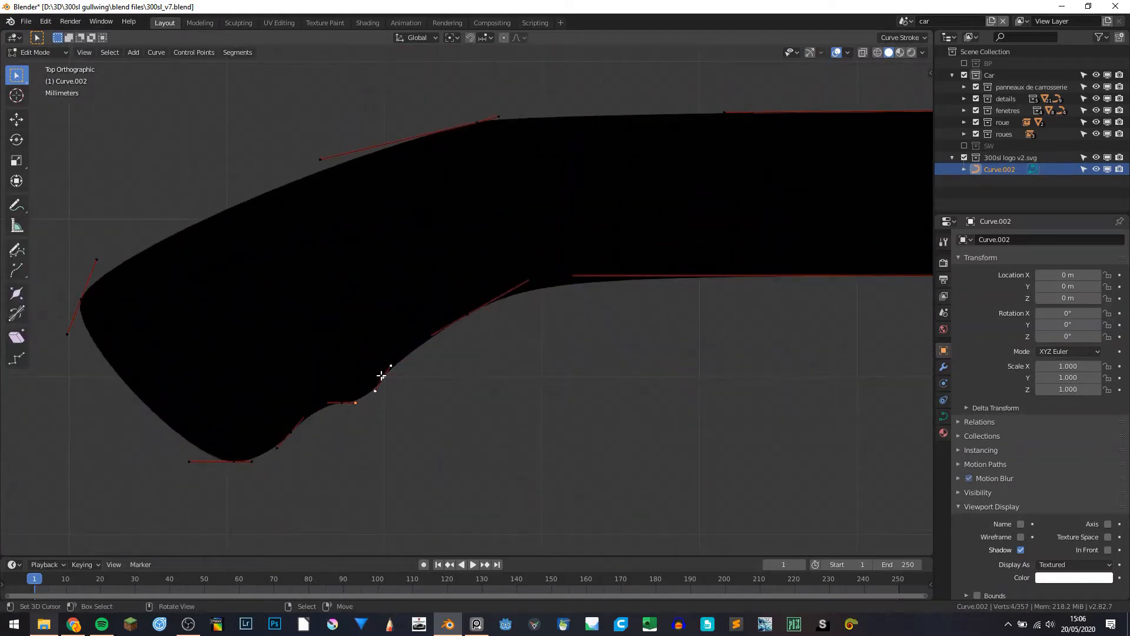
key("ctrl+x")
left_click(286, 423)
scroll(335, 423, "down", 8)
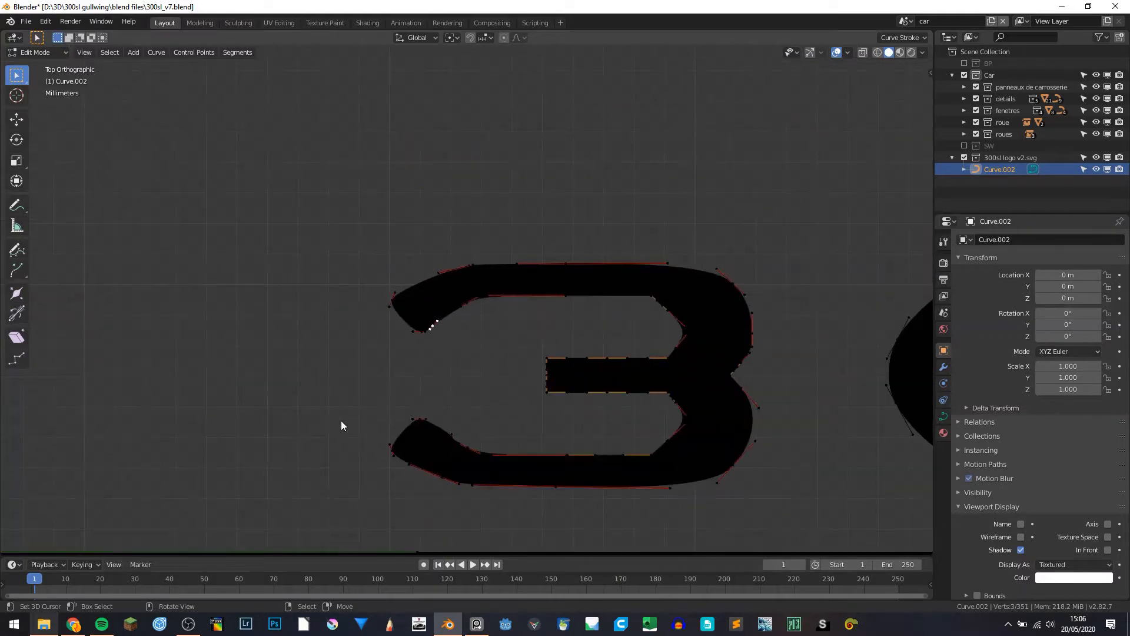
Leave curve editing and convert the whole 300 SL logo curve to a mesh
key("Tab")
key("F3")
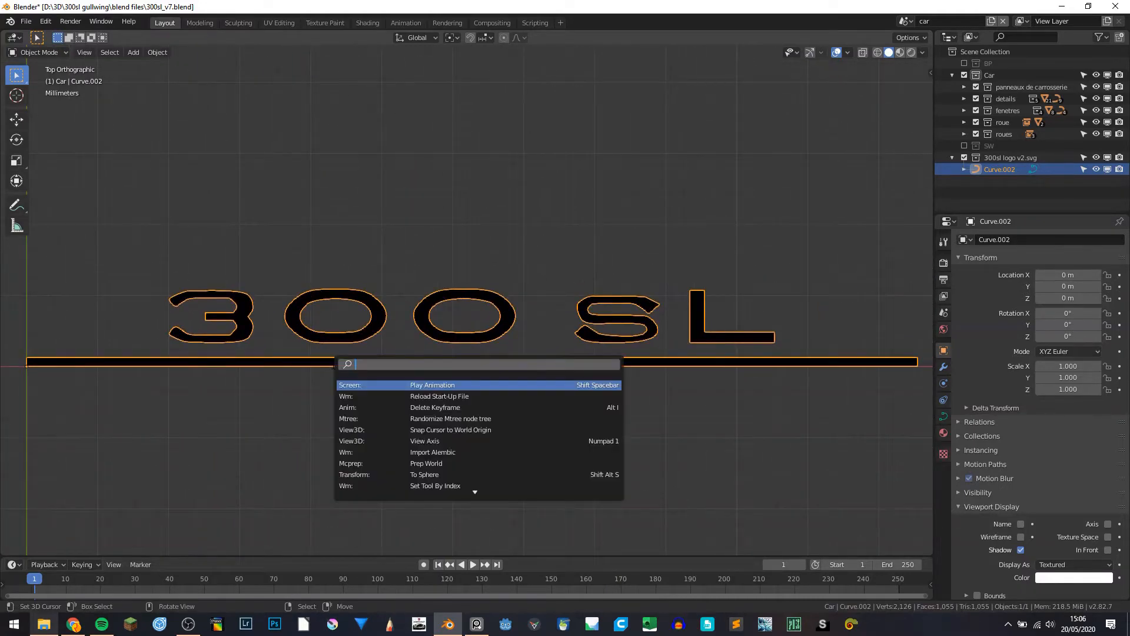
type("conver")
key("Return")
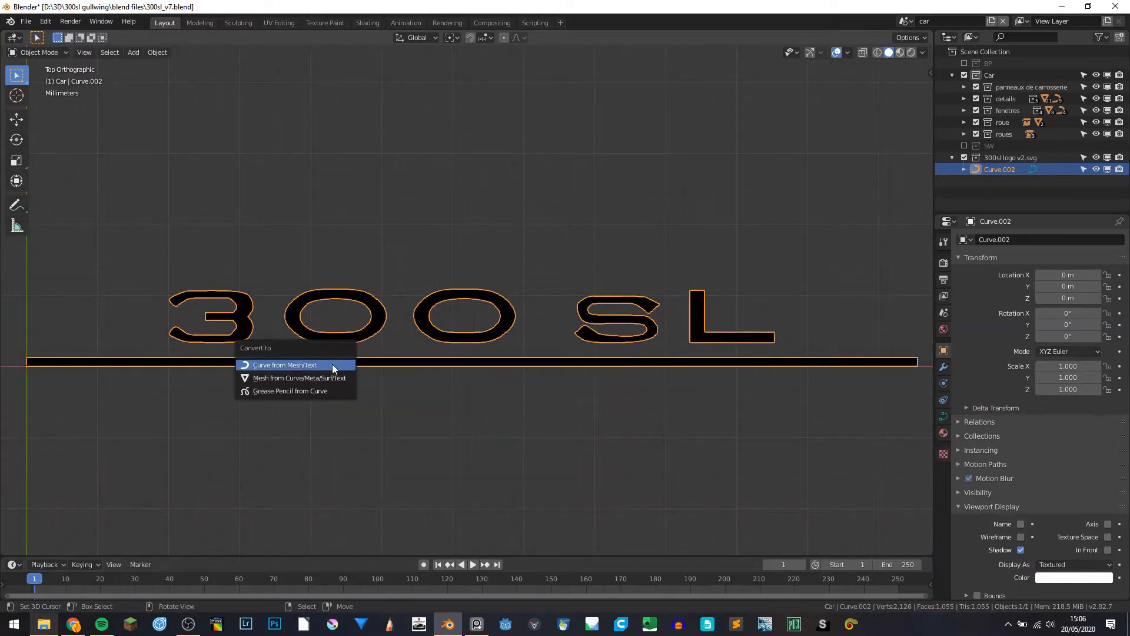
left_click(330, 378)
Edit the logo mesh in wireframe display and dissolve the extra middle vertex at the left end of the underline bar
key("Tab")
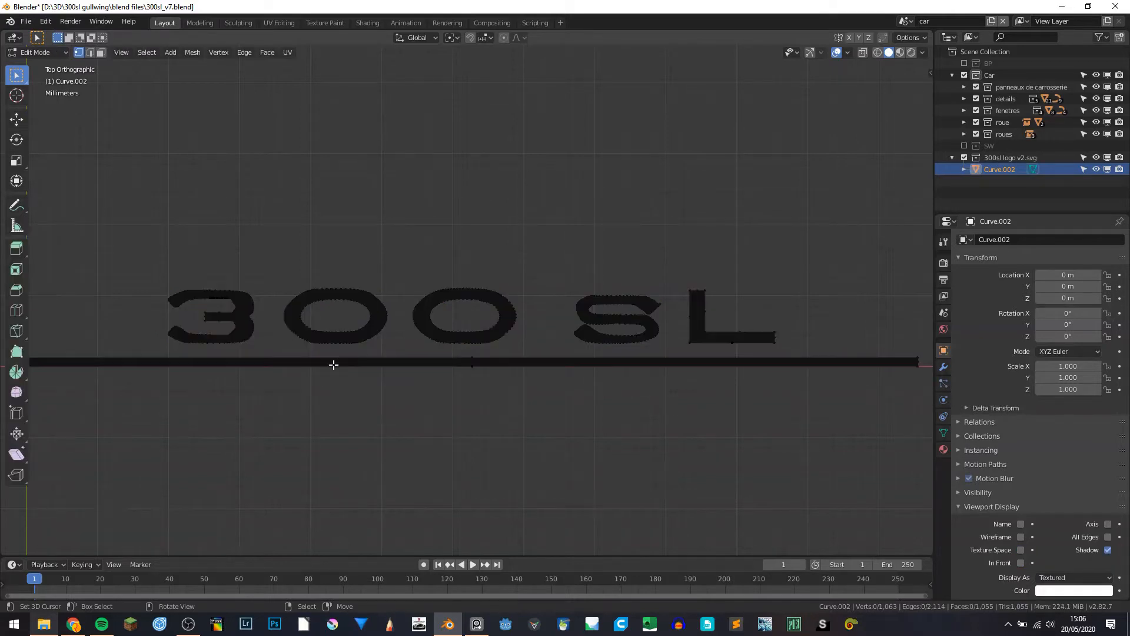
scroll(289, 382, "down", 2)
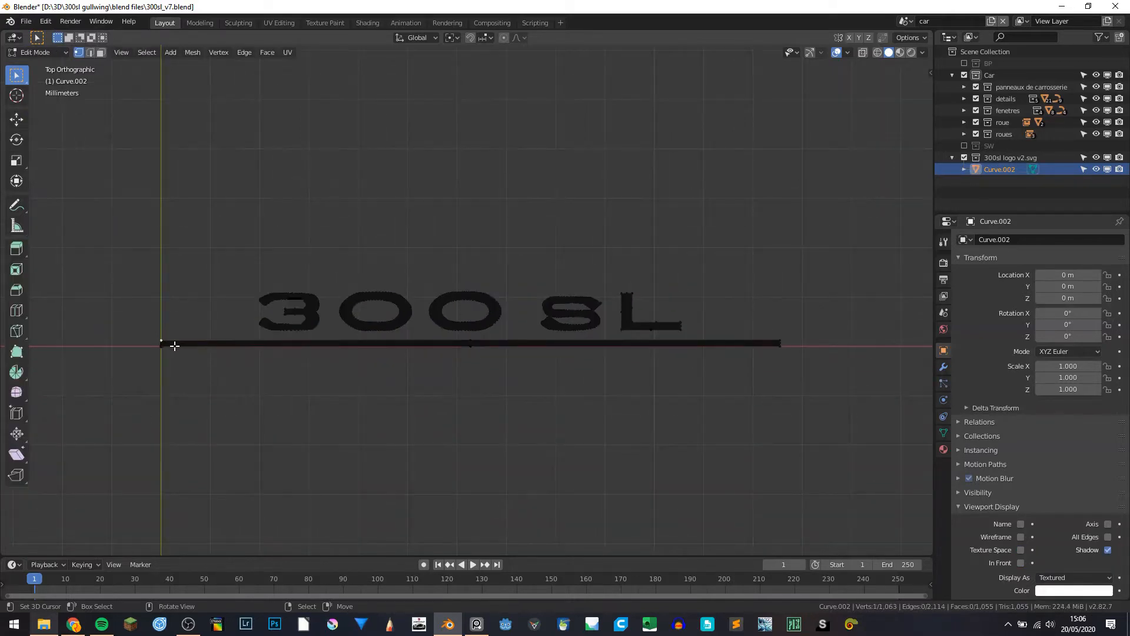
key("g")
right_click(332, 320)
scroll(166, 399, "up", 4)
middle_click_drag(172, 400, 656, 322, "shift")
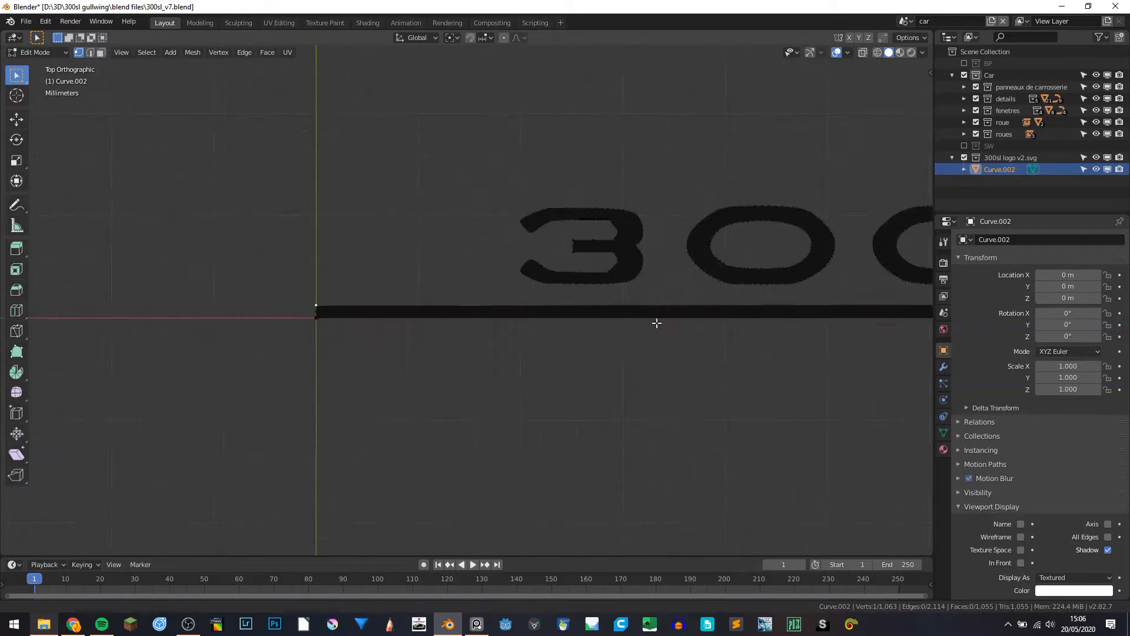
scroll(269, 335, "up", 5)
left_click(100, 325)
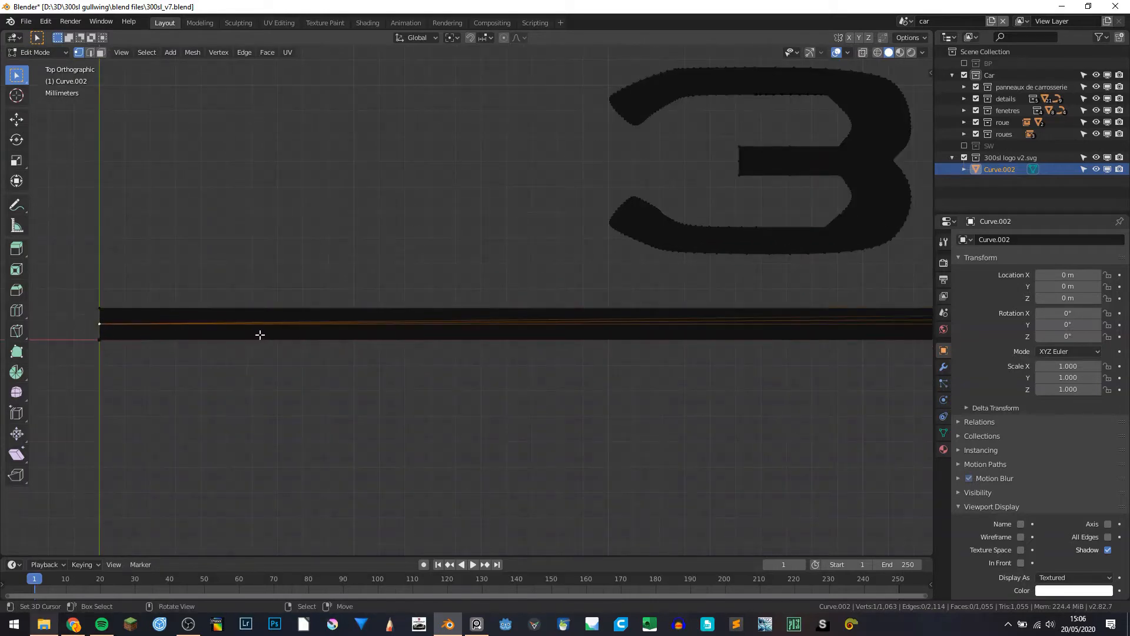
scroll(261, 334, "down", 5)
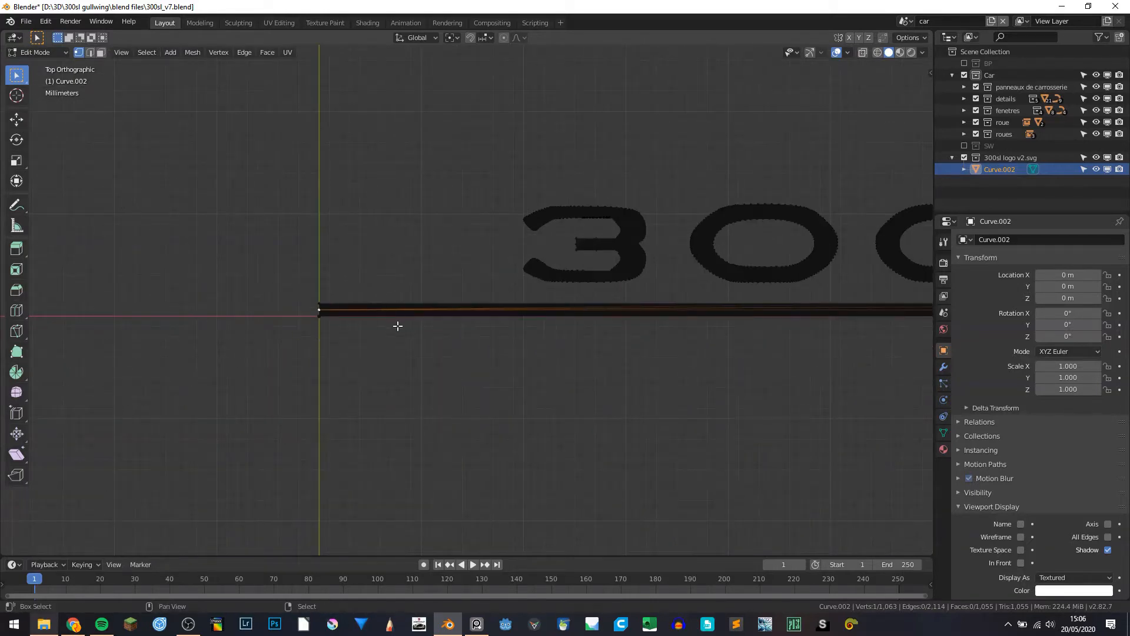
scroll(462, 350, "up", 5)
middle_click_drag(595, 333, 320, 328, "shift")
scroll(627, 334, "down", 5)
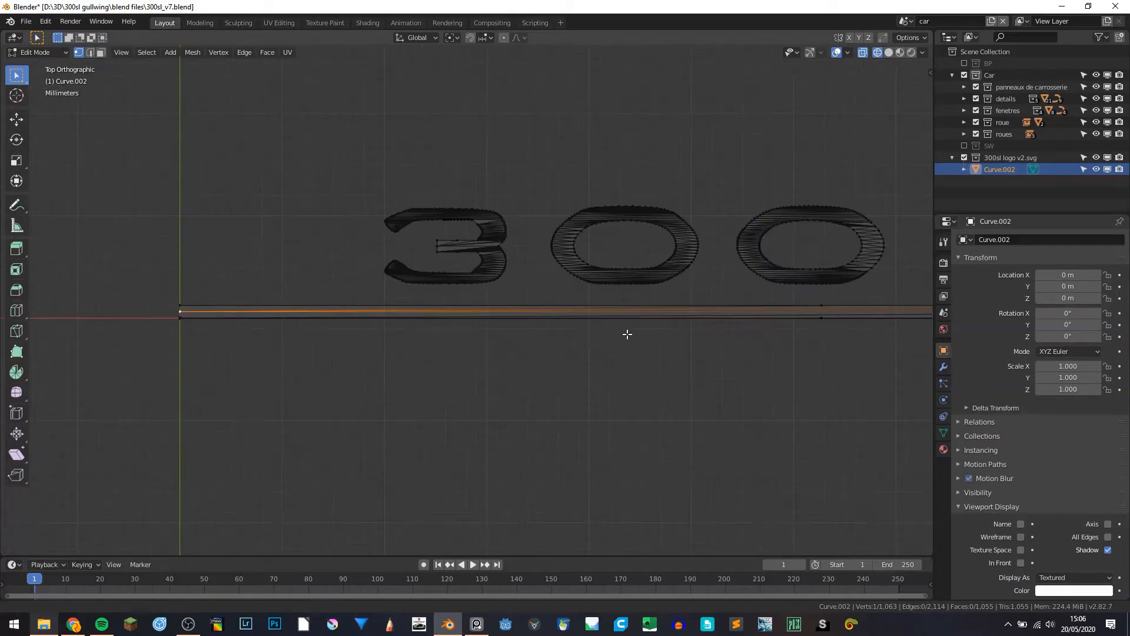
scroll(630, 333, "down", 5, "ctrl")
scroll(750, 360, "up", 5)
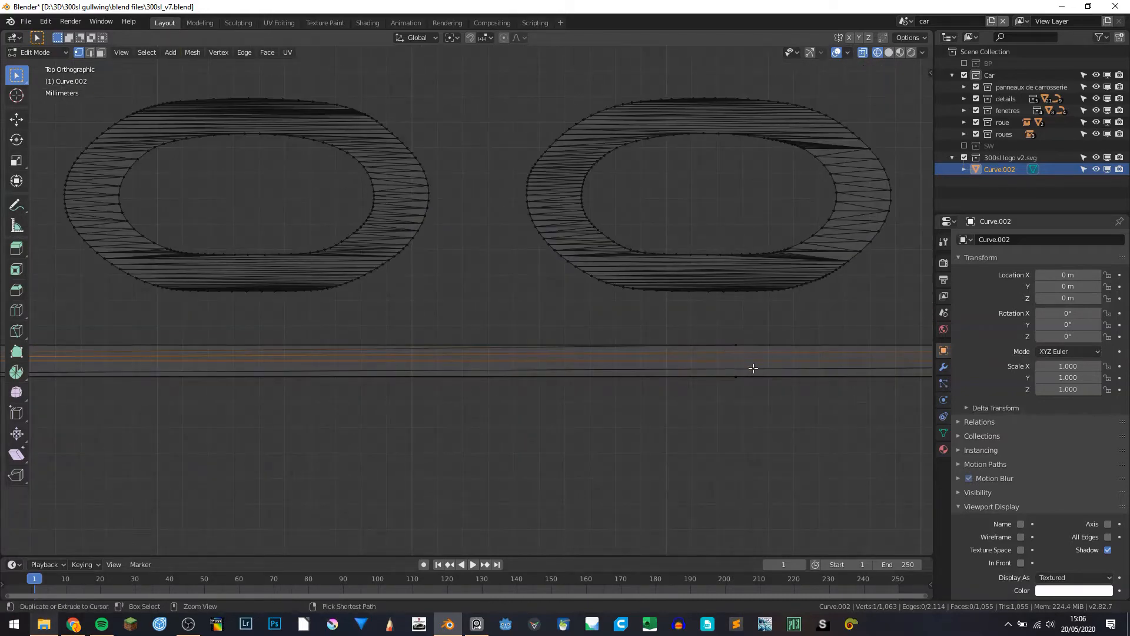
key("ctrl+x")
Dissolve the lengthwise edge running inside the underline bar to the middle of its right end
scroll(753, 369, "down", 4)
middle_click_drag(752, 369, 399, 373, "shift")
middle_click_drag(612, 334, 230, 311, "shift")
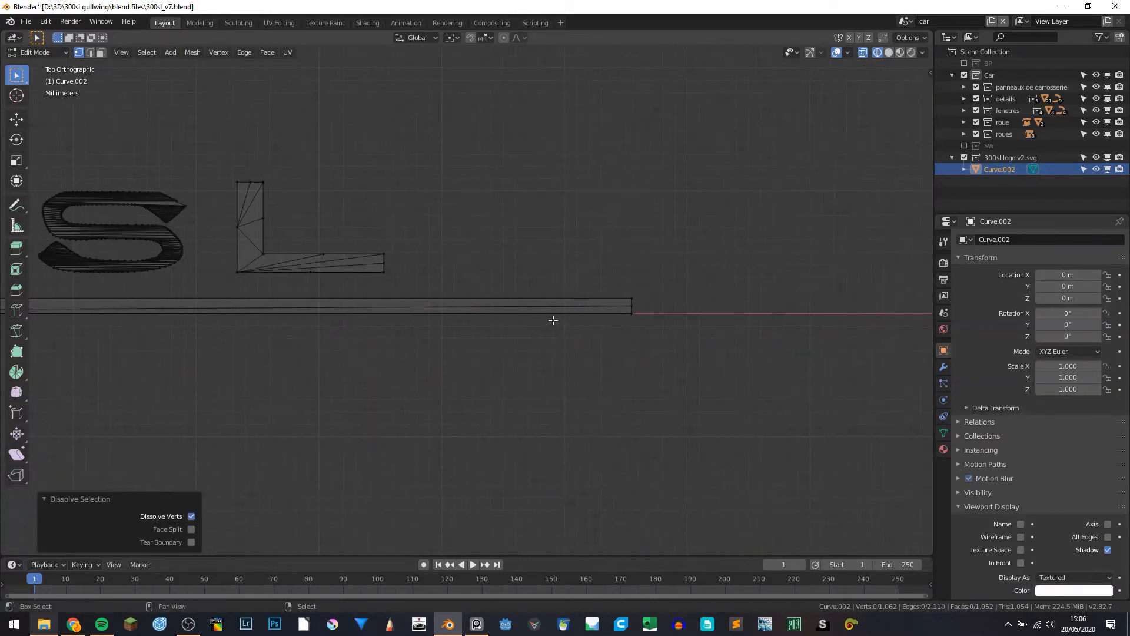
middle_click_drag(327, 322, 486, 308, "shift")
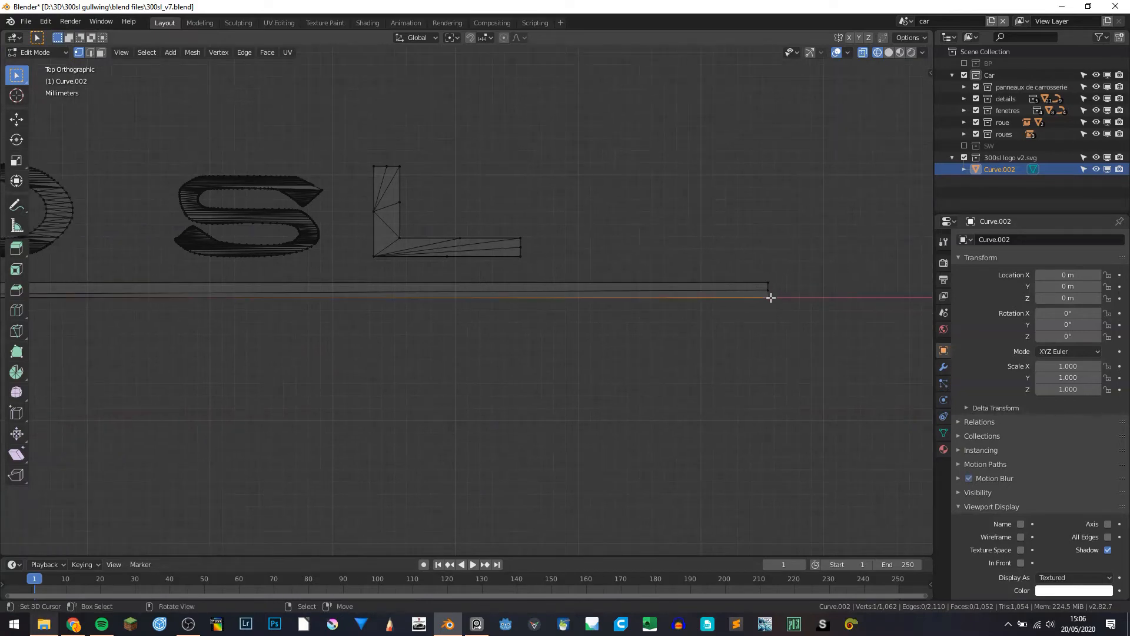
left_click(774, 292)
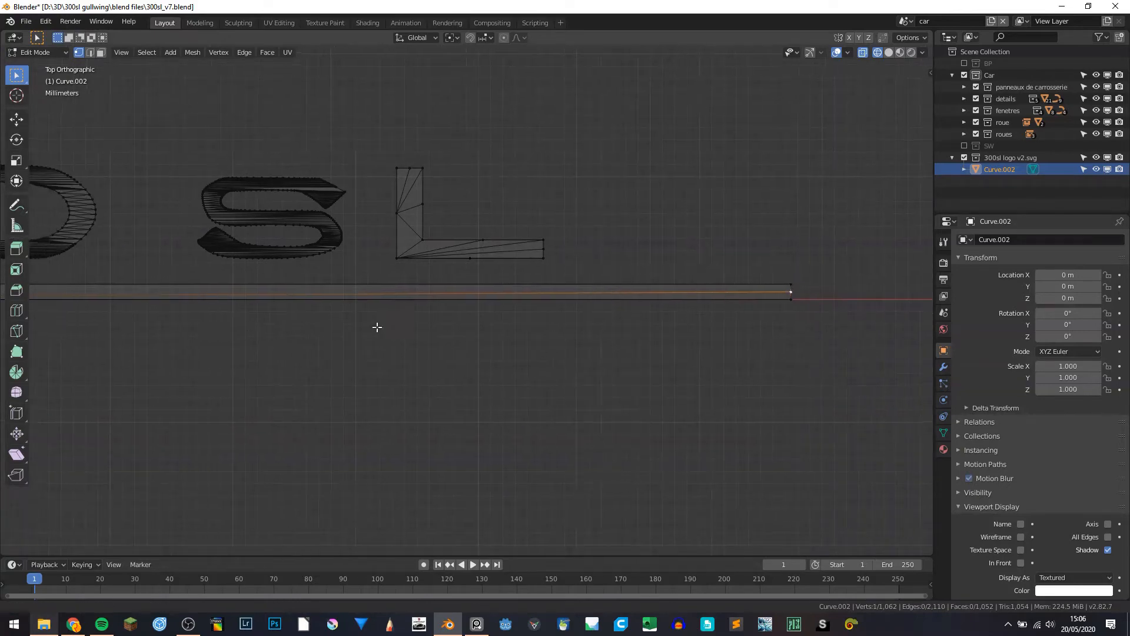
middle_click_drag(377, 327, 697, 312, "shift")
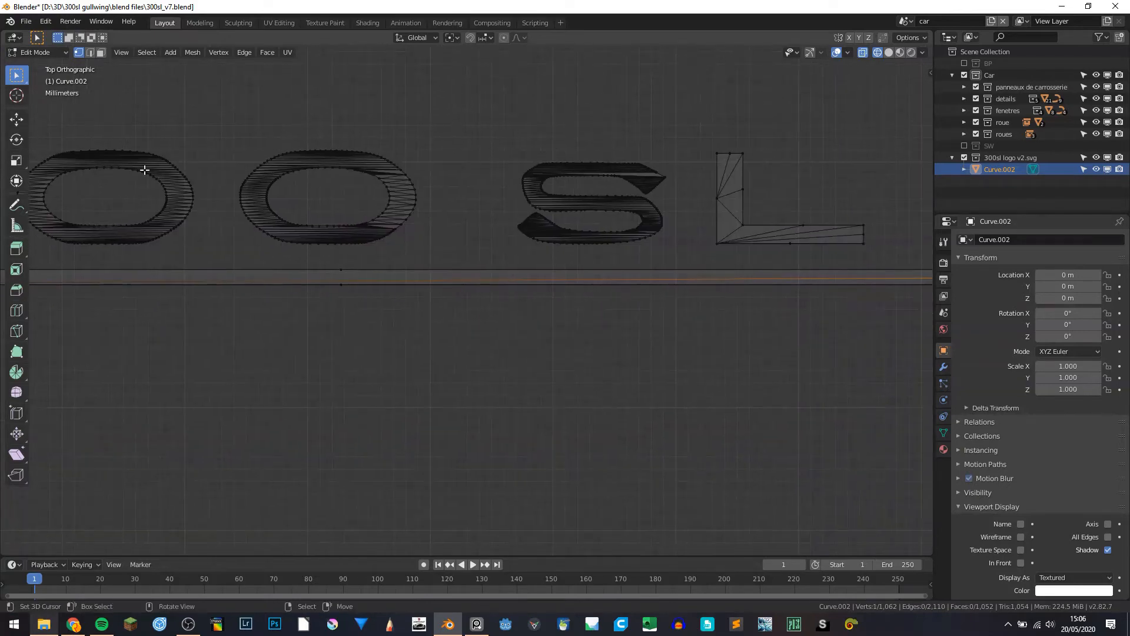
left_click(90, 51)
left_click(309, 277)
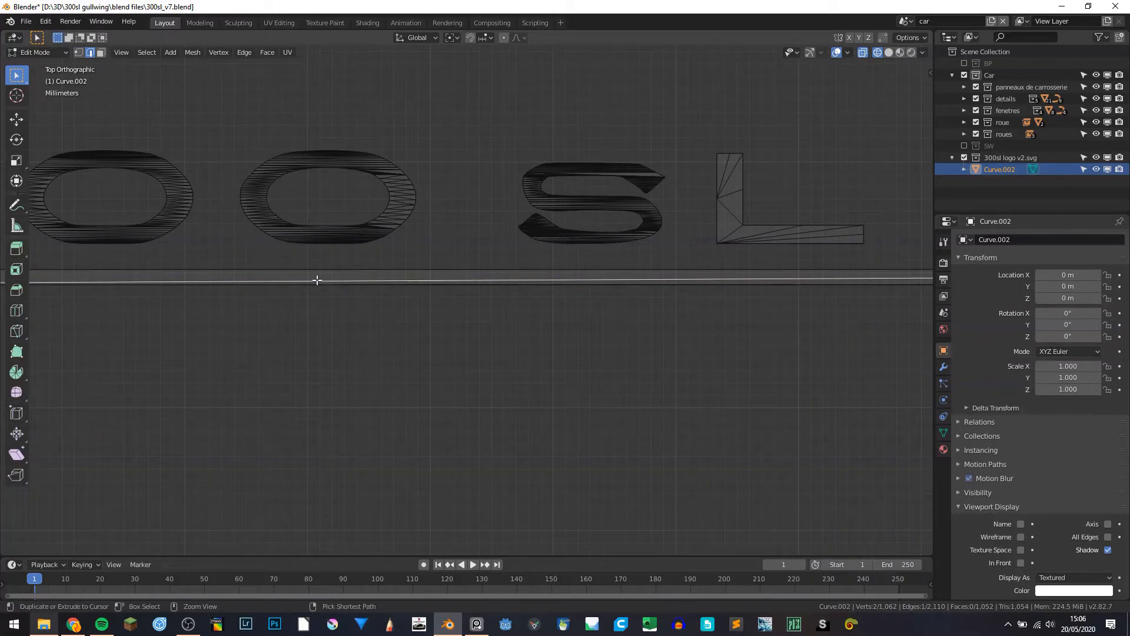
key("ctrl+x")
scroll(310, 277, "down", 4)
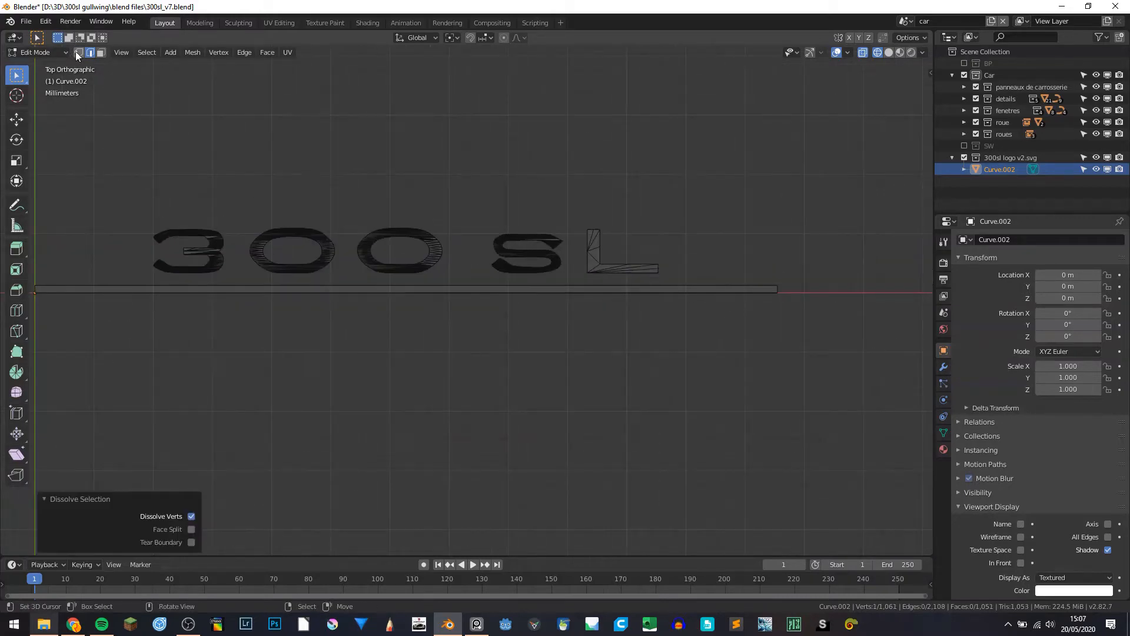
Return to vertex selection and dissolve the two mid-length vertices on the underline bar's long edges
left_click(78, 52)
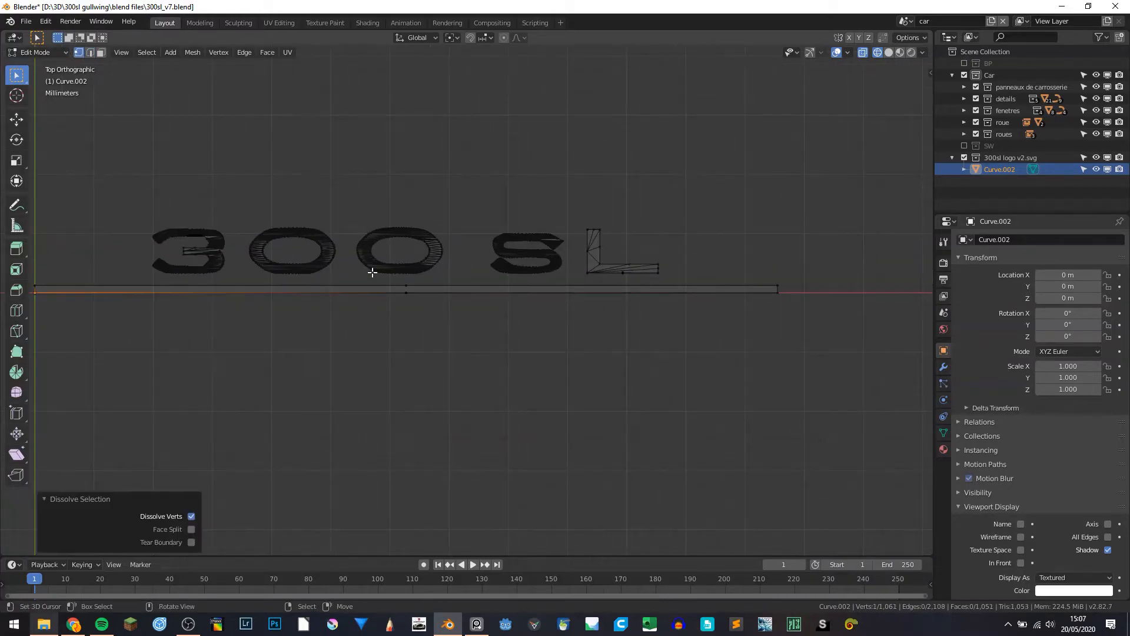
scroll(371, 267, "up", 2)
key("ctrl+x")
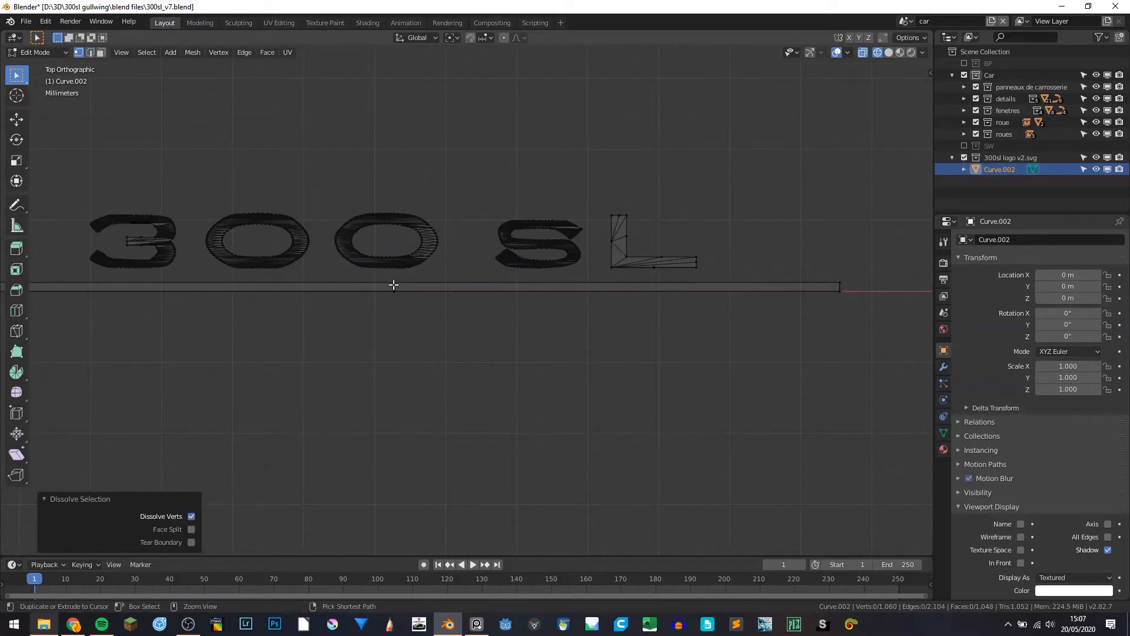
left_click(393, 282)
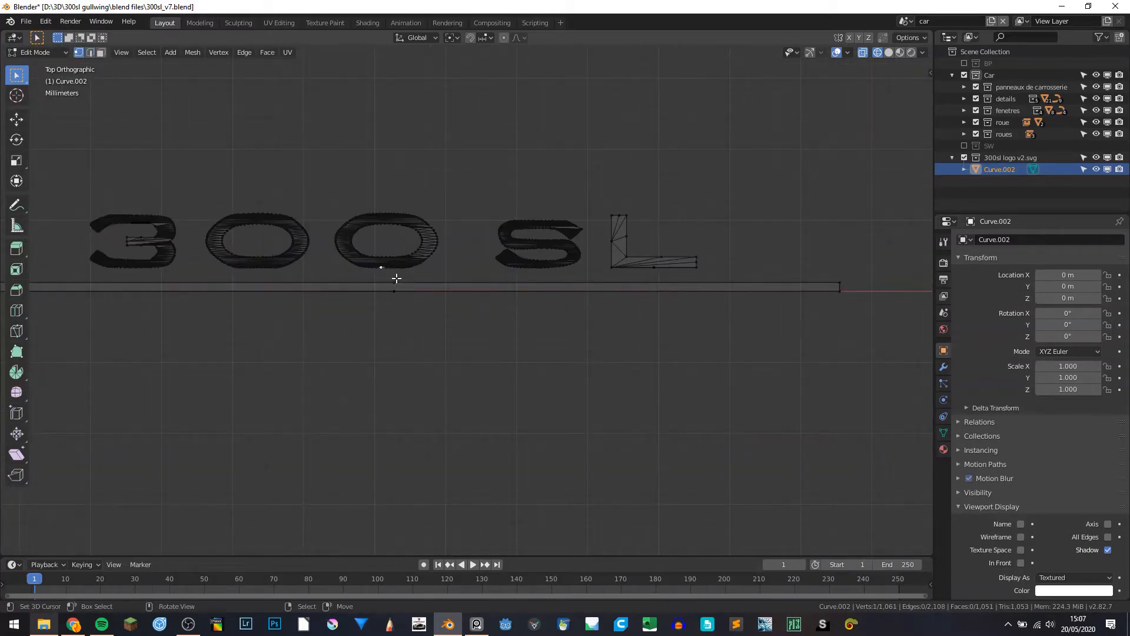
key("ctrl+x")
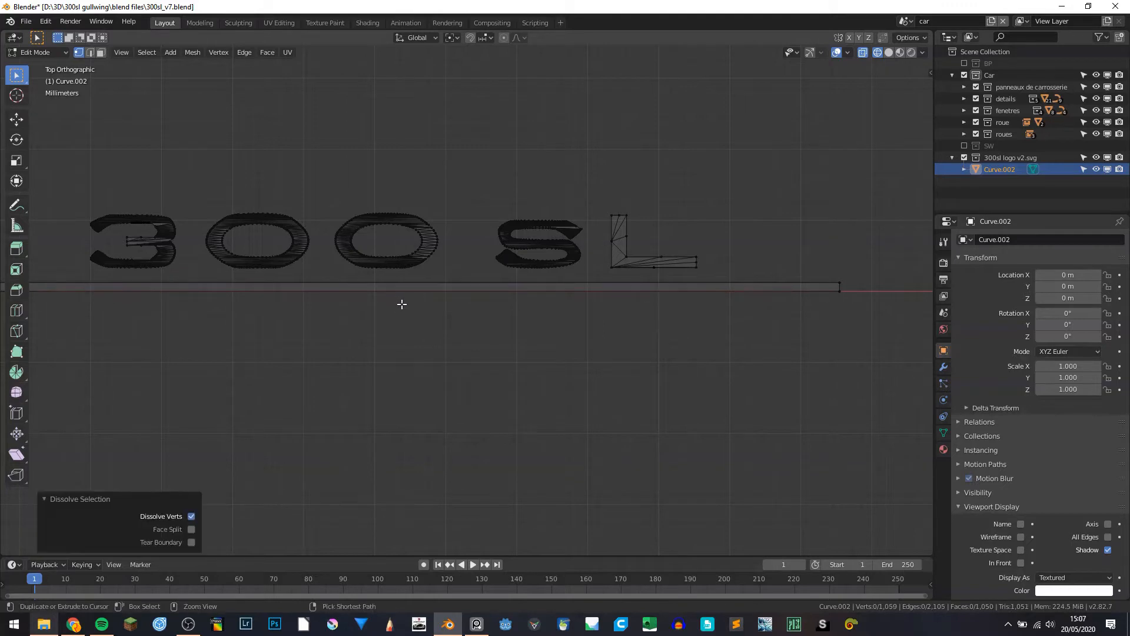
scroll(402, 304, "down", 3)
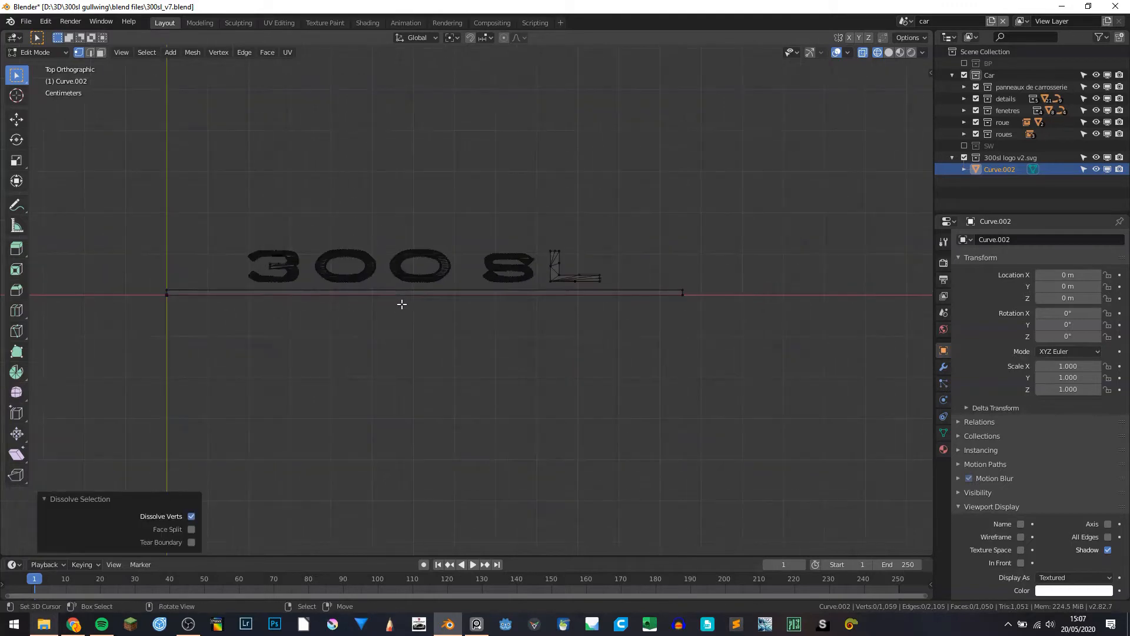
Inspect the underline bar's lower left corner vertex at the world origin and leave mesh editing
scroll(300, 316, "up", 8)
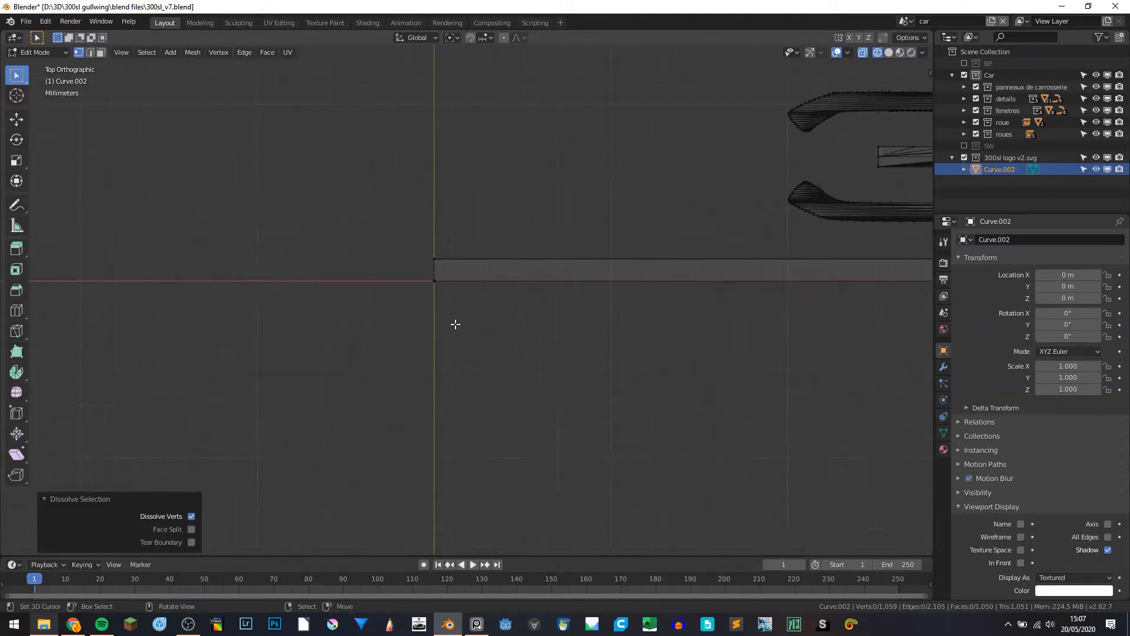
right_click(344, 233)
scroll(326, 255, "up", 5)
middle_click_drag(325, 255, 525, 416, "shift")
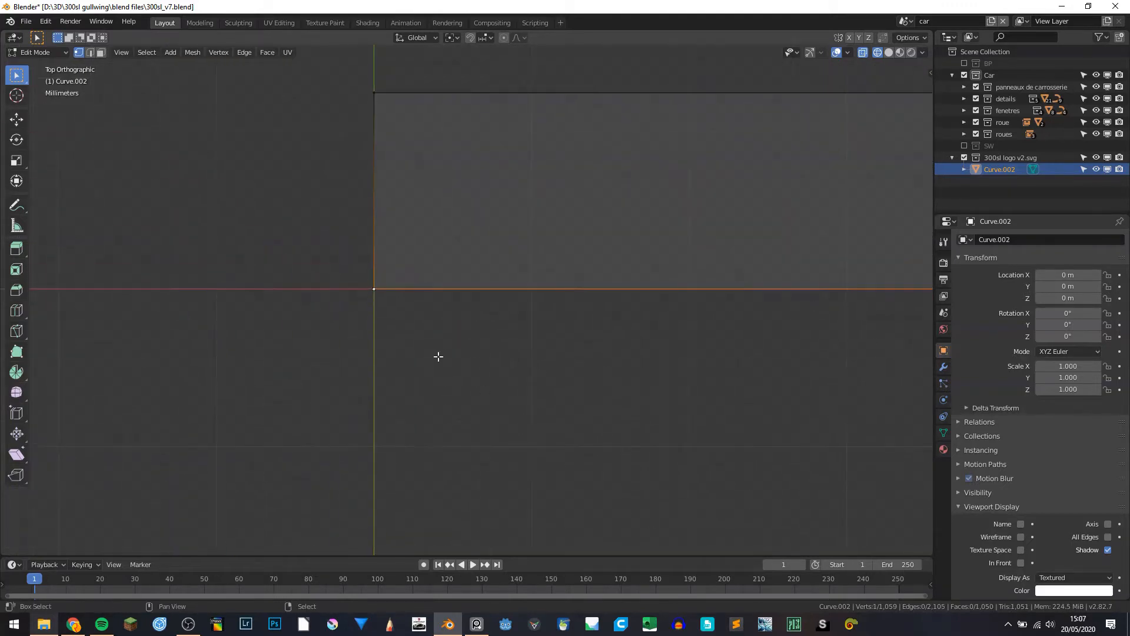
scroll(312, 283, "up", 4)
key("Tab")
scroll(322, 284, "down", 7)
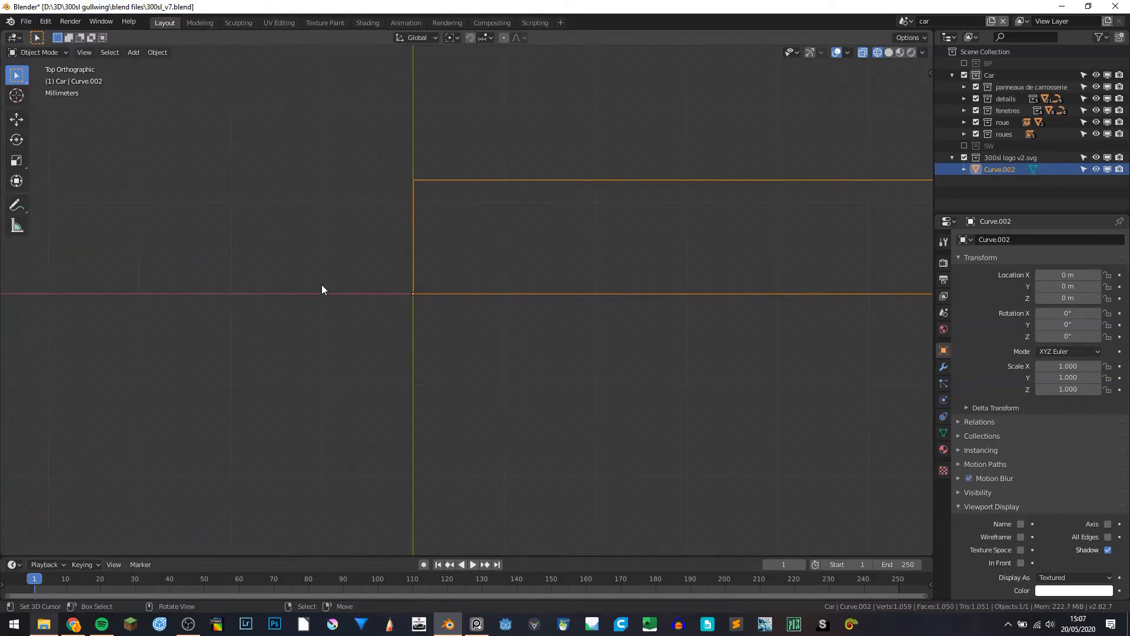
Deselect the 300 SL logo and return the viewport to solid shading
key("alt+a")
scroll(460, 301, "down", 8)
scroll(460, 304, "down", 3)
middle_click_drag(711, 300, 505, 349, "shift")
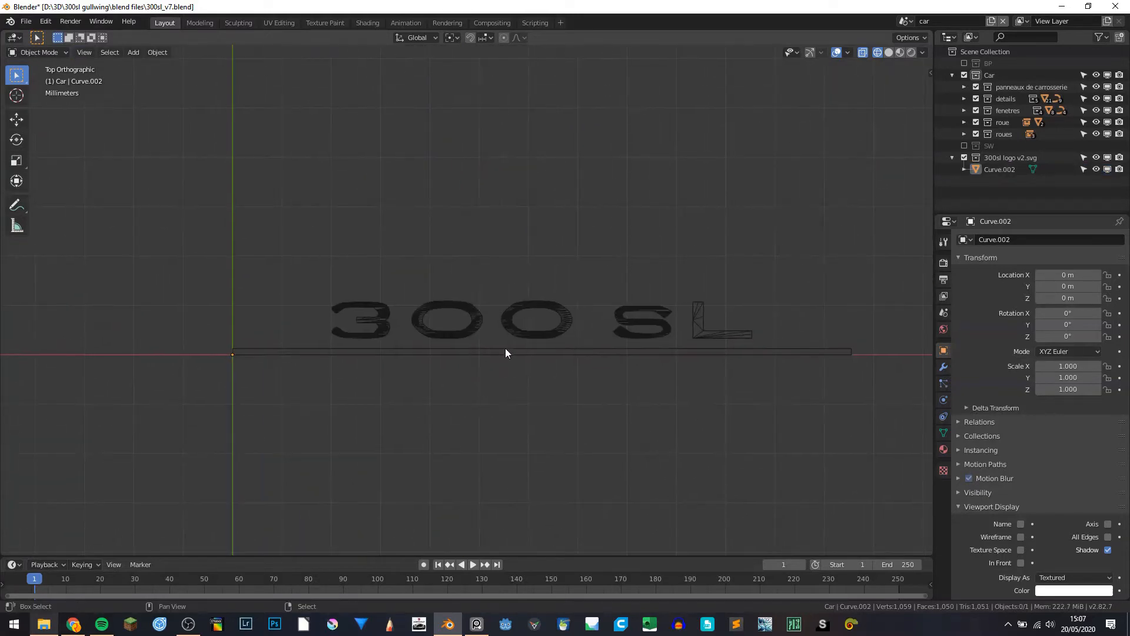
scroll(525, 337, "up", 2)
scroll(524, 338, "down", 2)
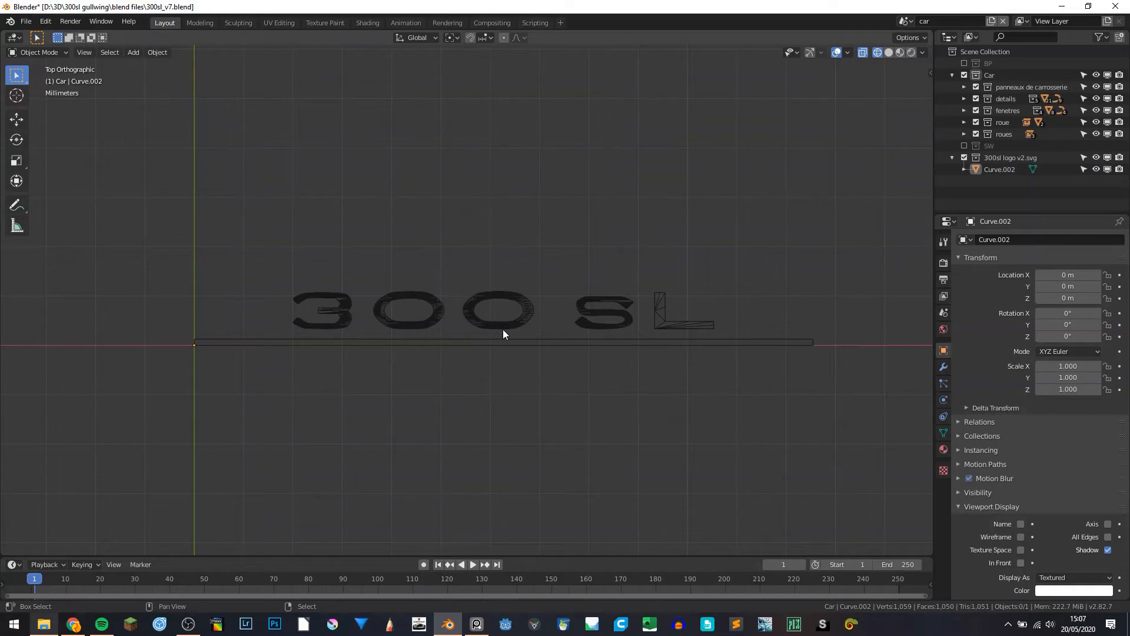
key("shift+z")
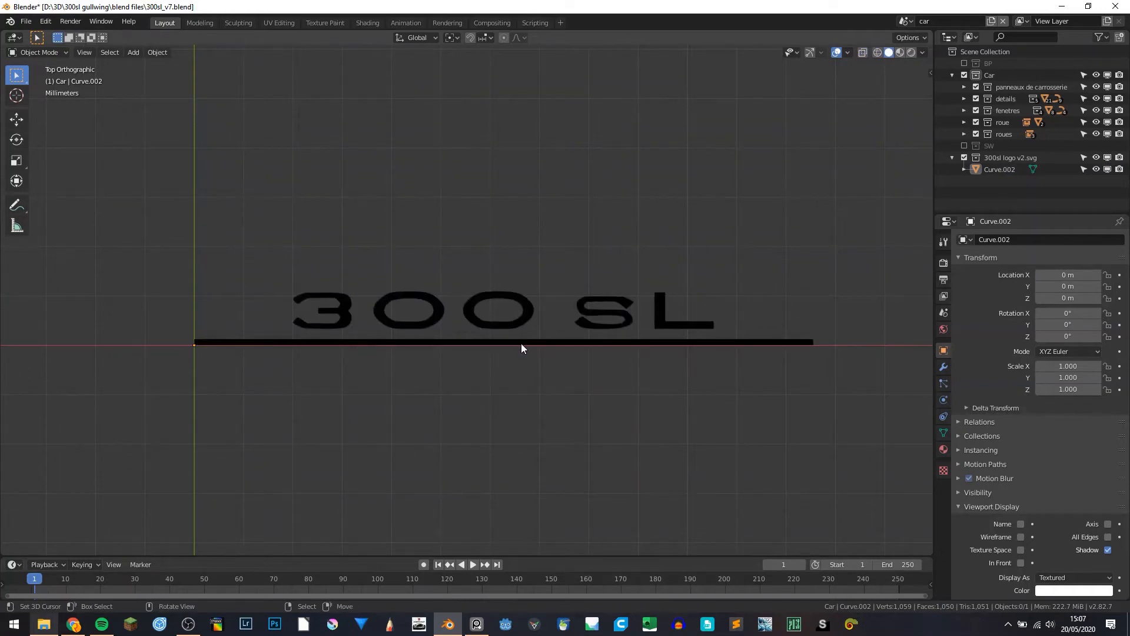
Bring the hidden car back into view and rename the 300 SL logo object as 300sl
middle_click_drag(543, 348, 494, 289)
key("alt+h")
scroll(495, 329, "up", 4)
right_click(495, 302)
scroll(496, 306, "down", 5)
key("F2")
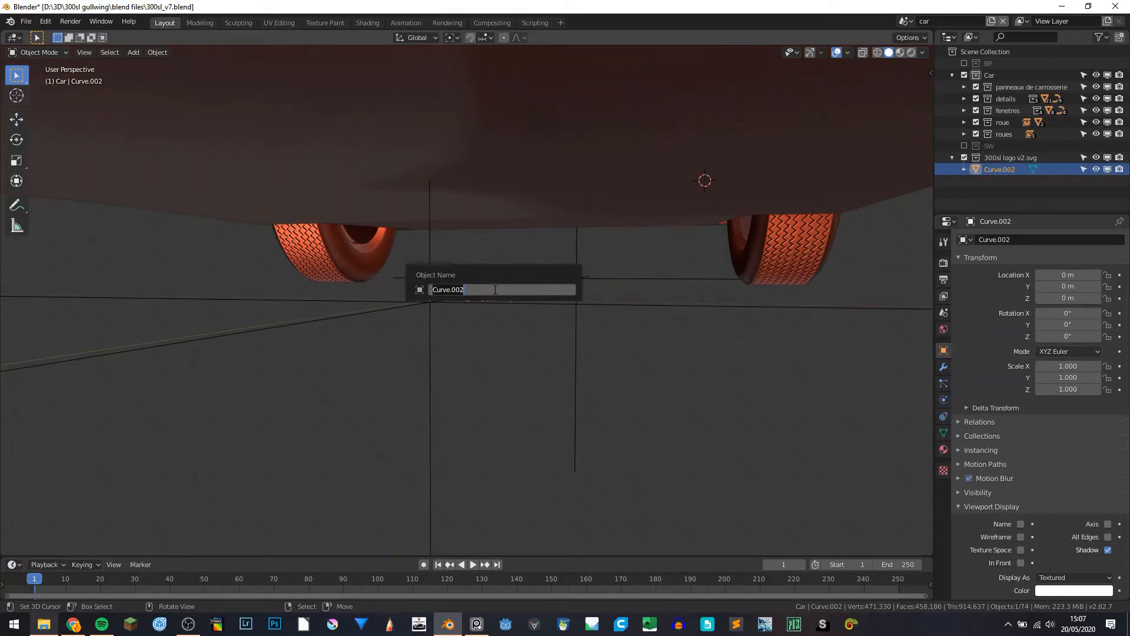
type("300sl")
key("Return")
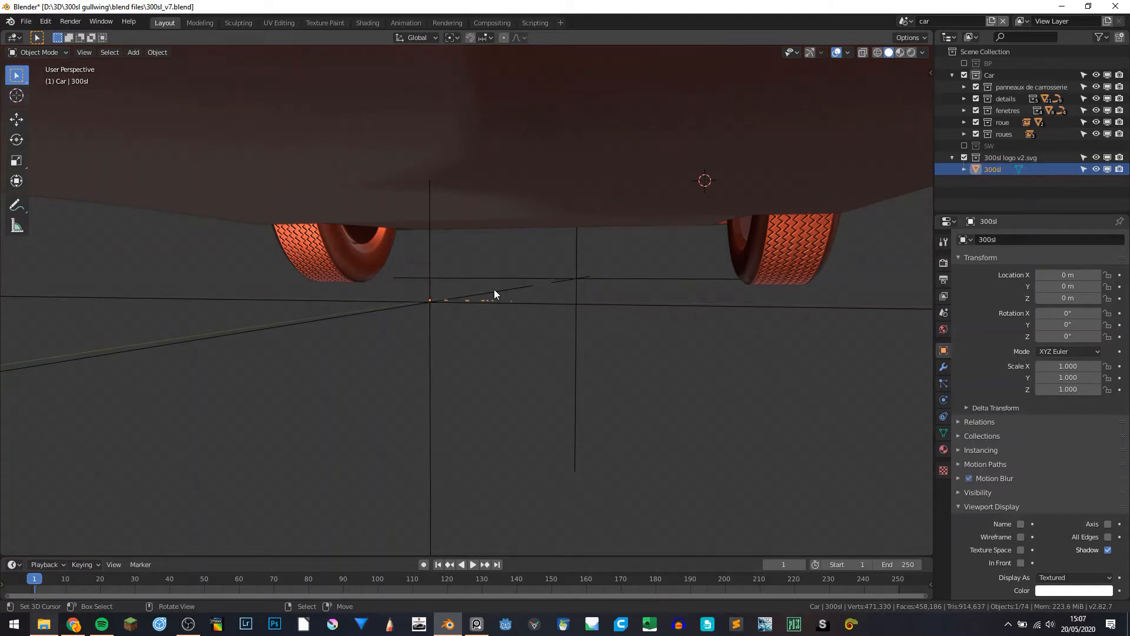
Move the 300sl logo behind the car's rear in the right view, about 2.31 m along Y and 0.723 m along Z
key("KP_3")
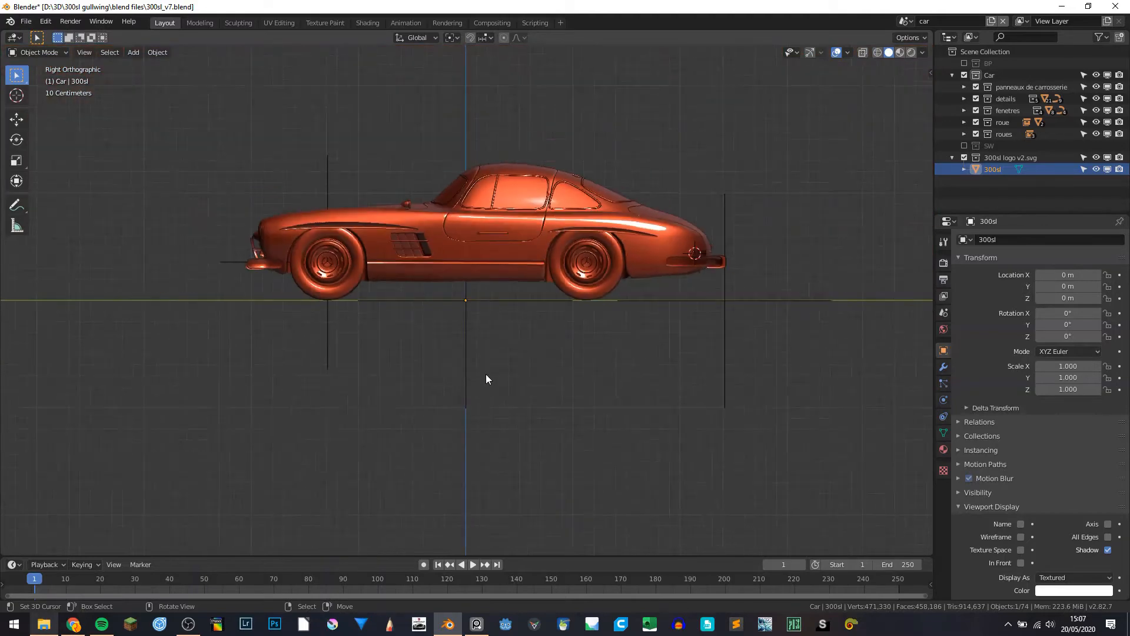
scroll(482, 371, "up", 2)
key("g")
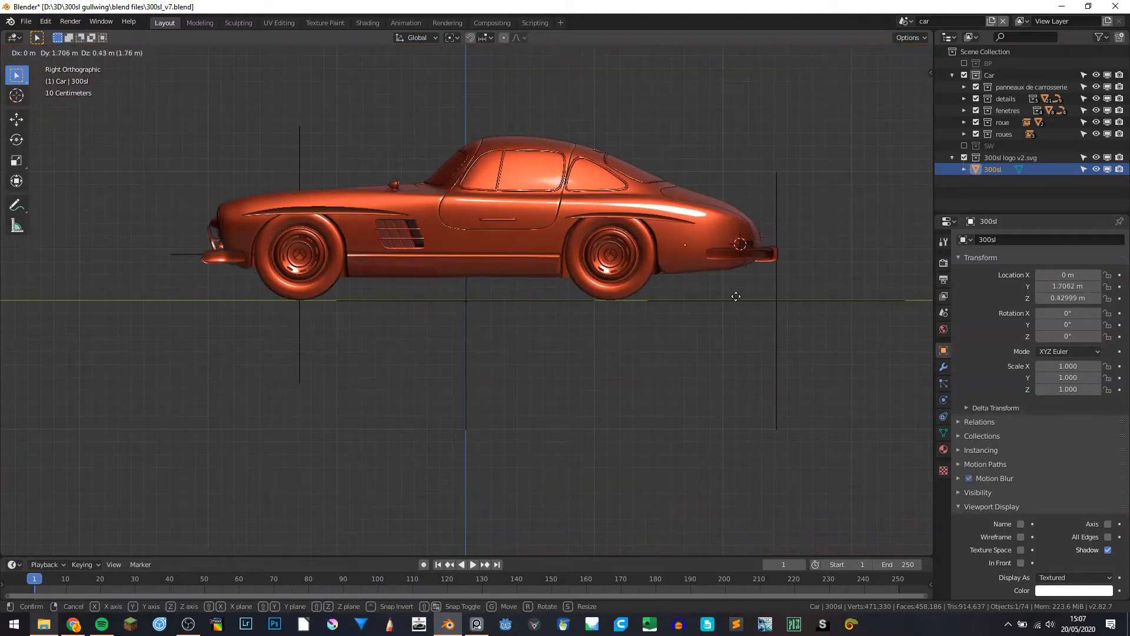
left_click(778, 276)
key("KP_7")
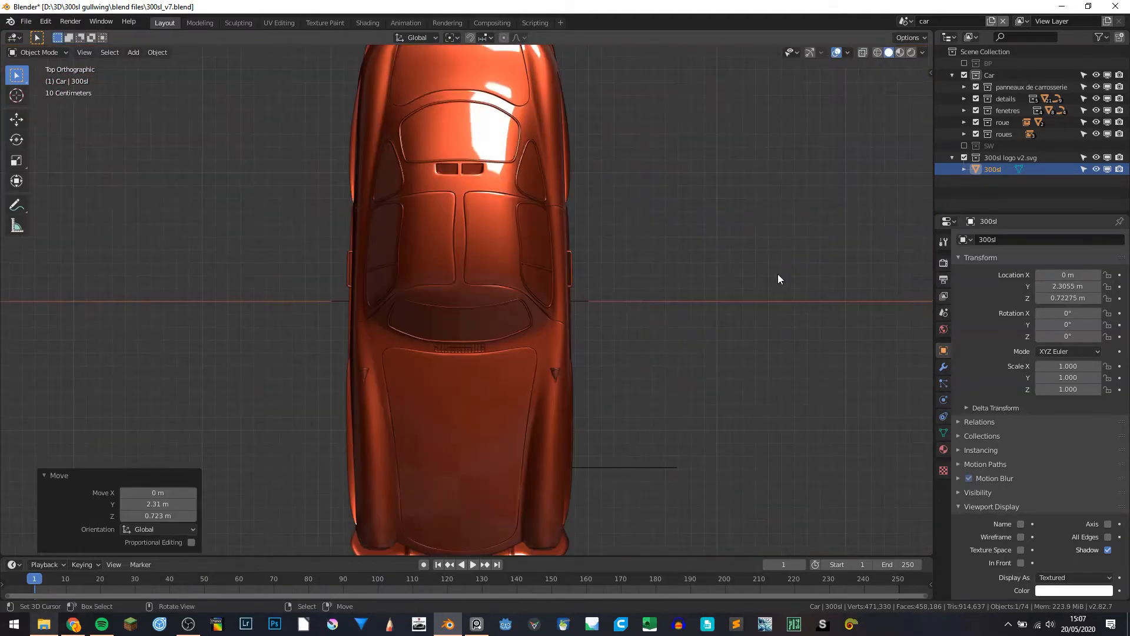
Scale the 300sl logo up about 5.9 times and tilt it to an X rotation of about 121° in the right view
key("KP_3")
key("KP_Decimal")
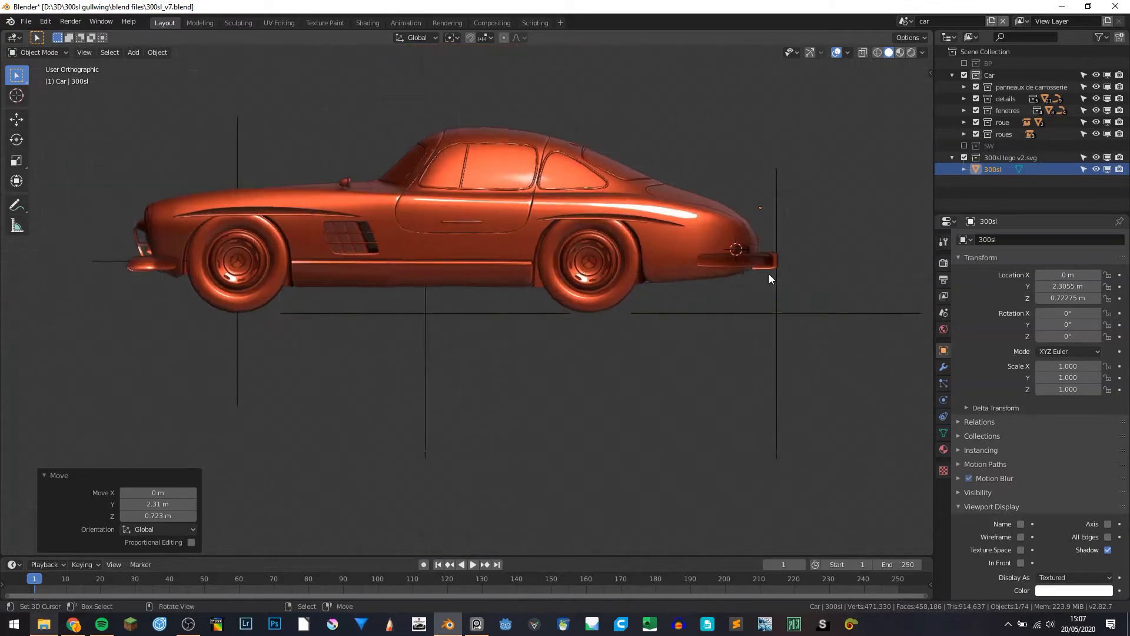
scroll(542, 339, "down", 2)
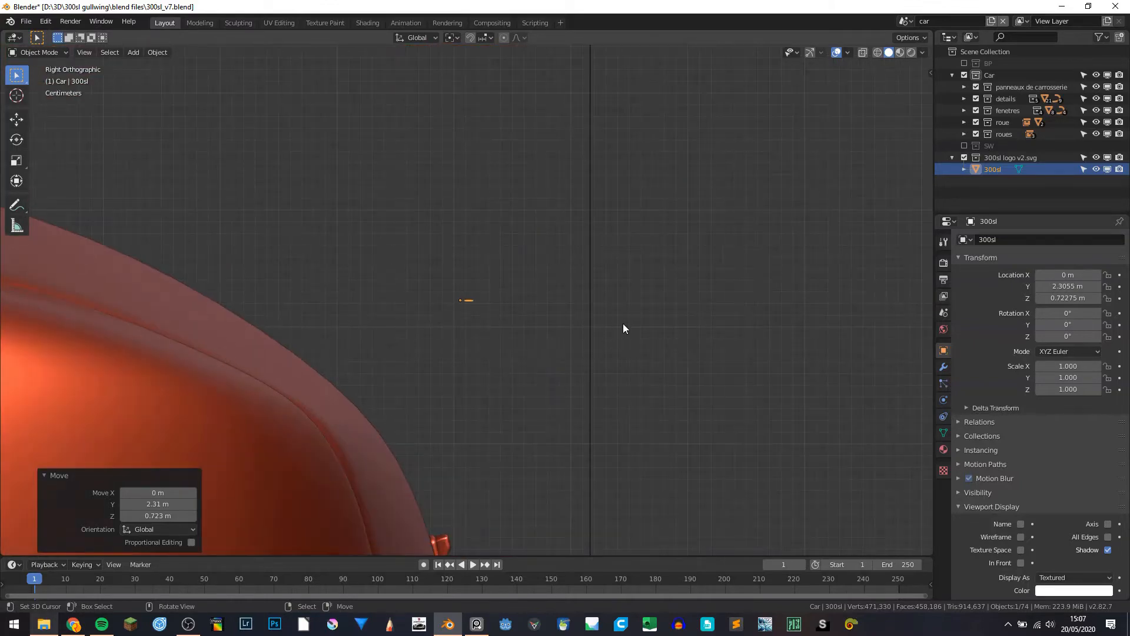
key("s")
left_click(623, 370)
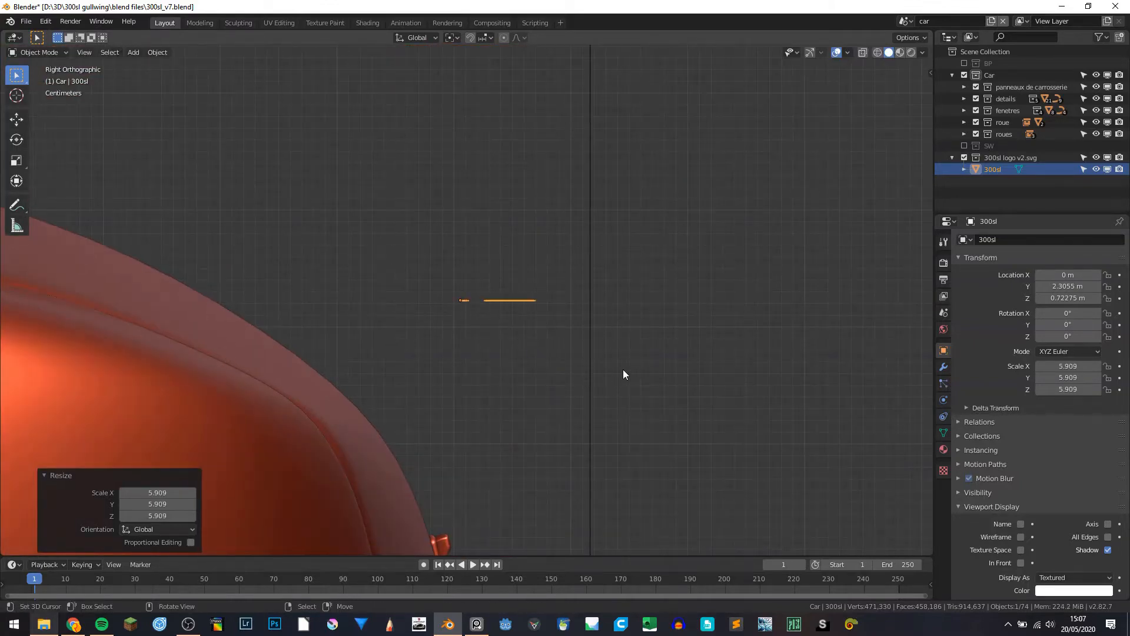
key("r")
left_click(432, 182)
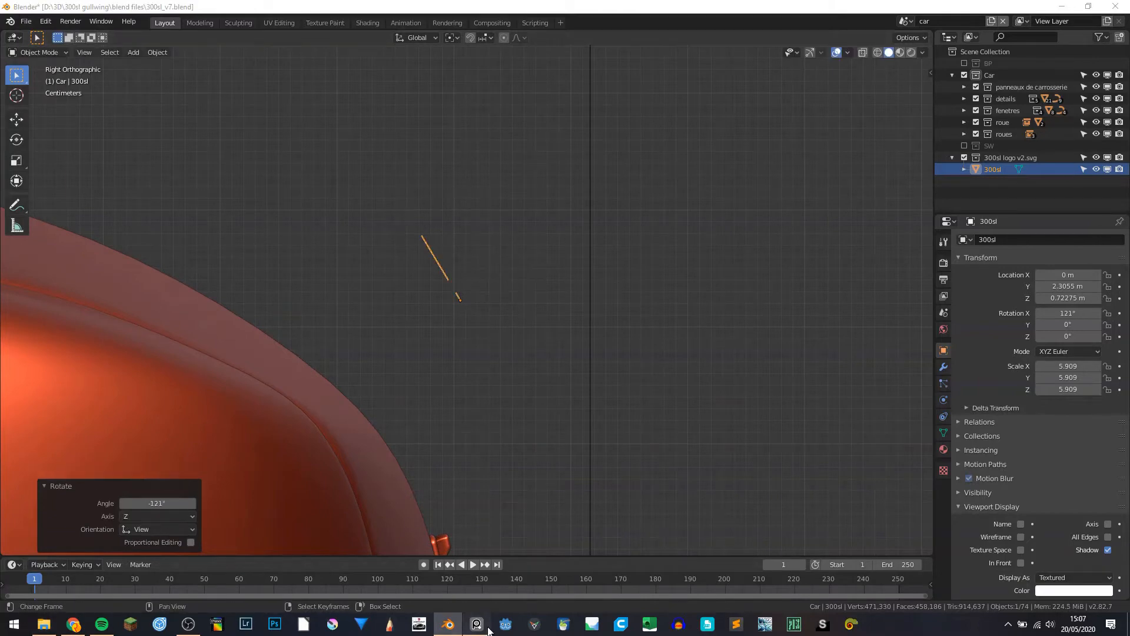
Rotate the 300sl logo 180° about the global Z axis
middle_click_drag(212, 412, 302, 433)
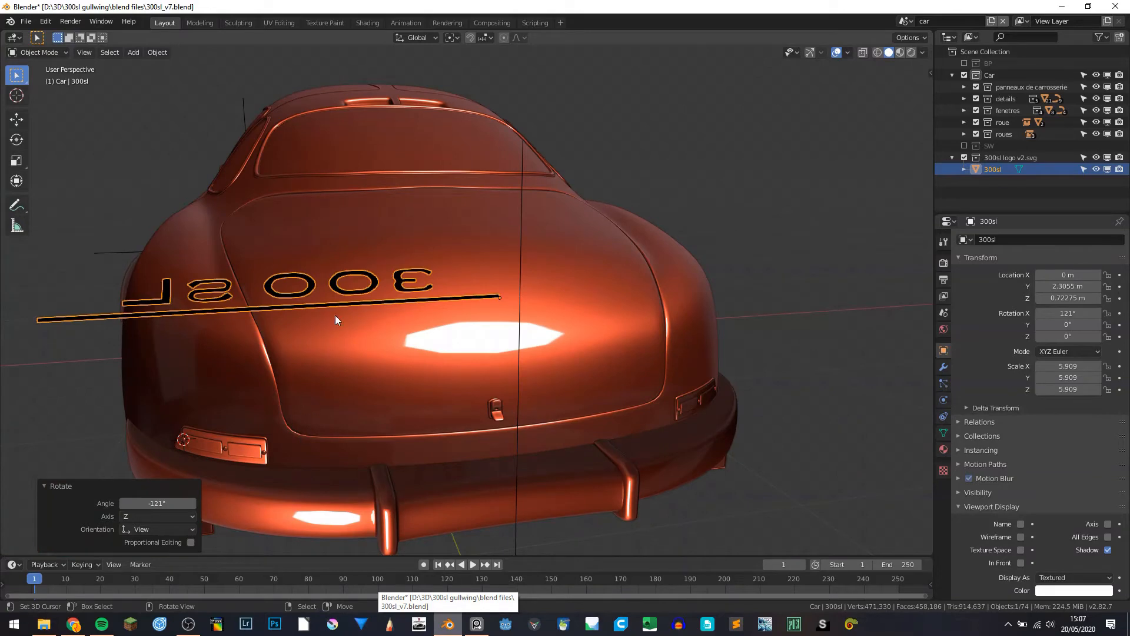
middle_click_drag(335, 319, 369, 397)
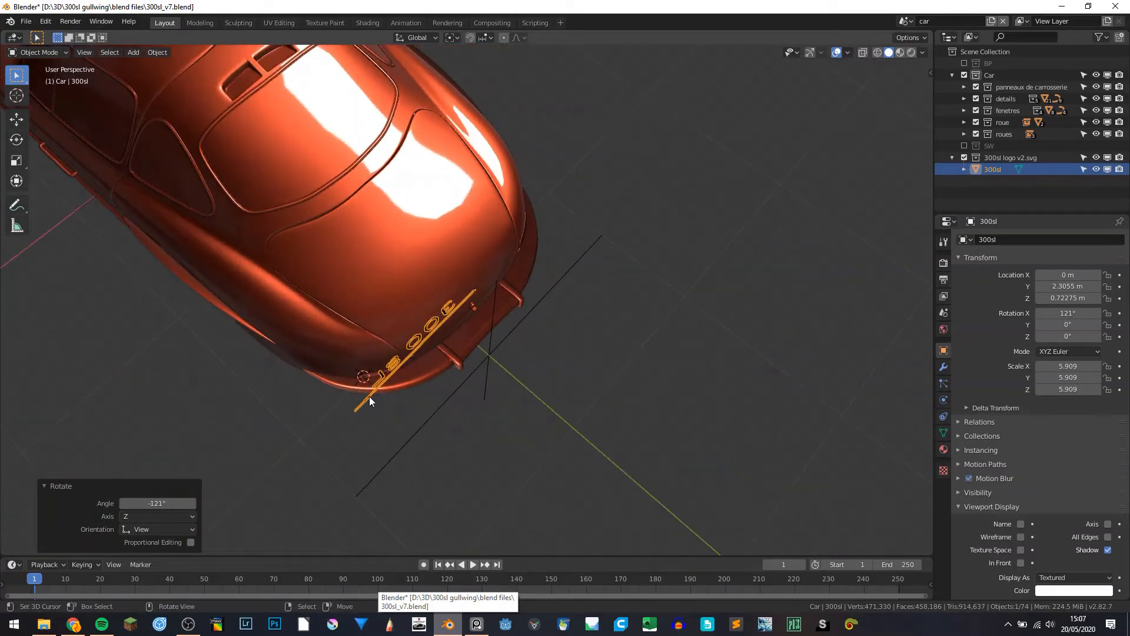
type("rz180")
key("Return")
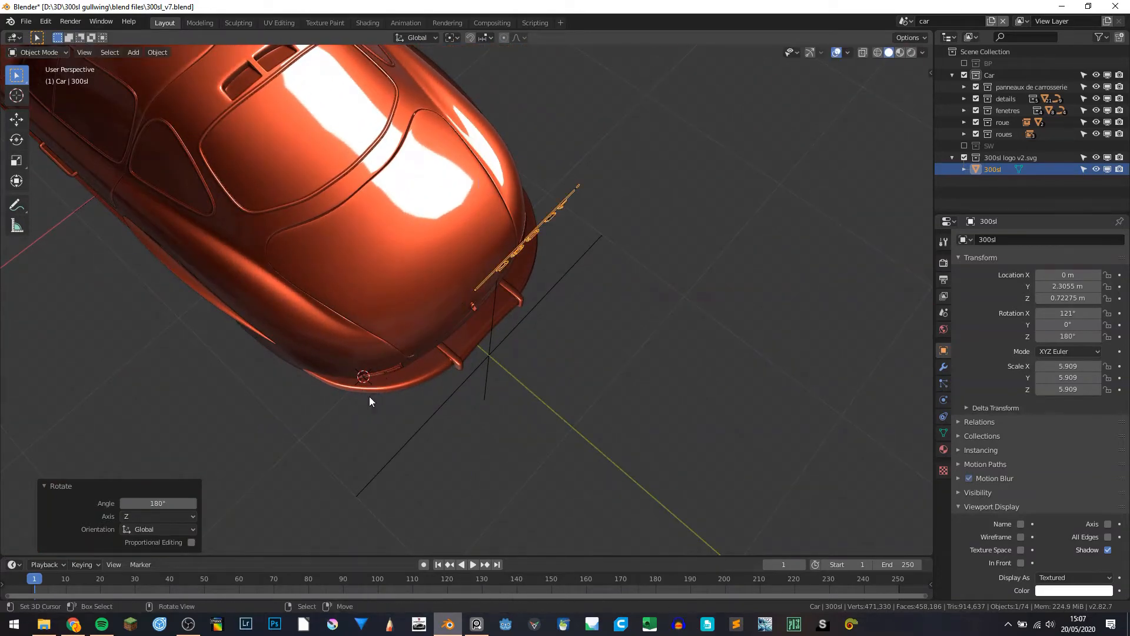
Shrink the 300sl logo to a scale of about 3.88 and move it onto the trunk lid in the back view, about 0.263 m along X and -0.099 m along Z
middle_click_drag(699, 404, 576, 299)
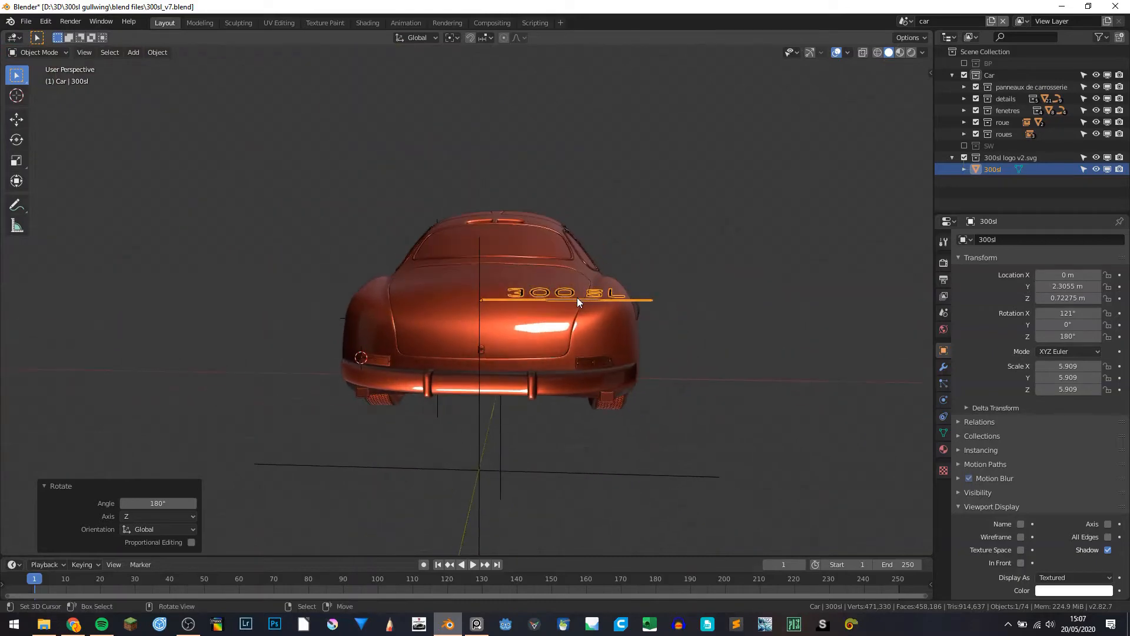
key("ctrl+KP_1")
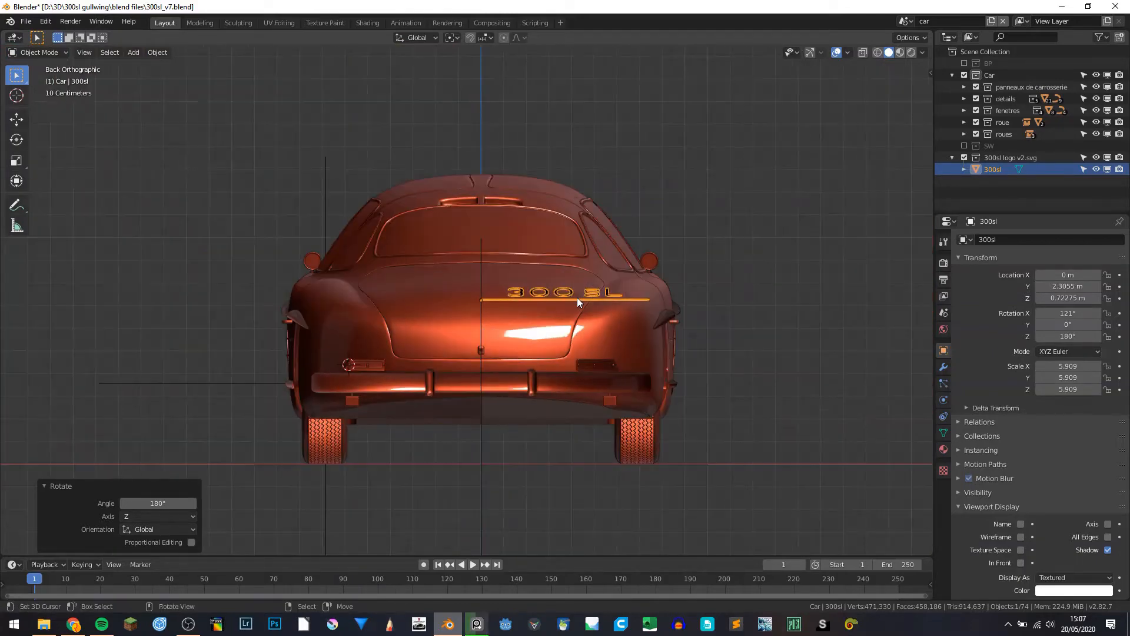
scroll(577, 297, "up", 4)
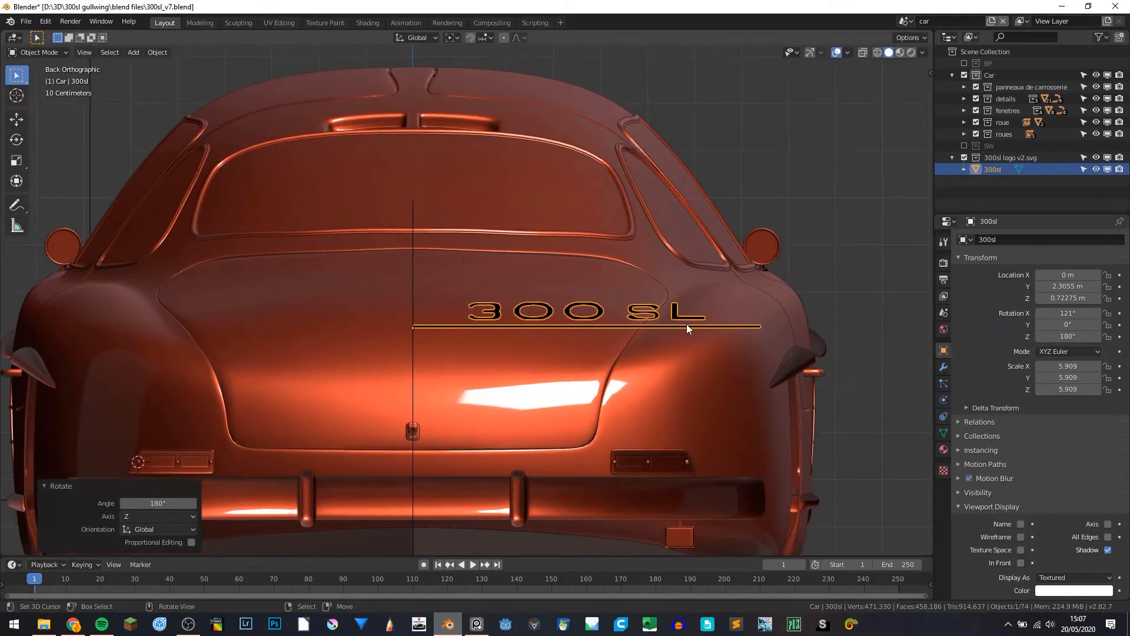
key("s")
left_click(627, 319)
key("g")
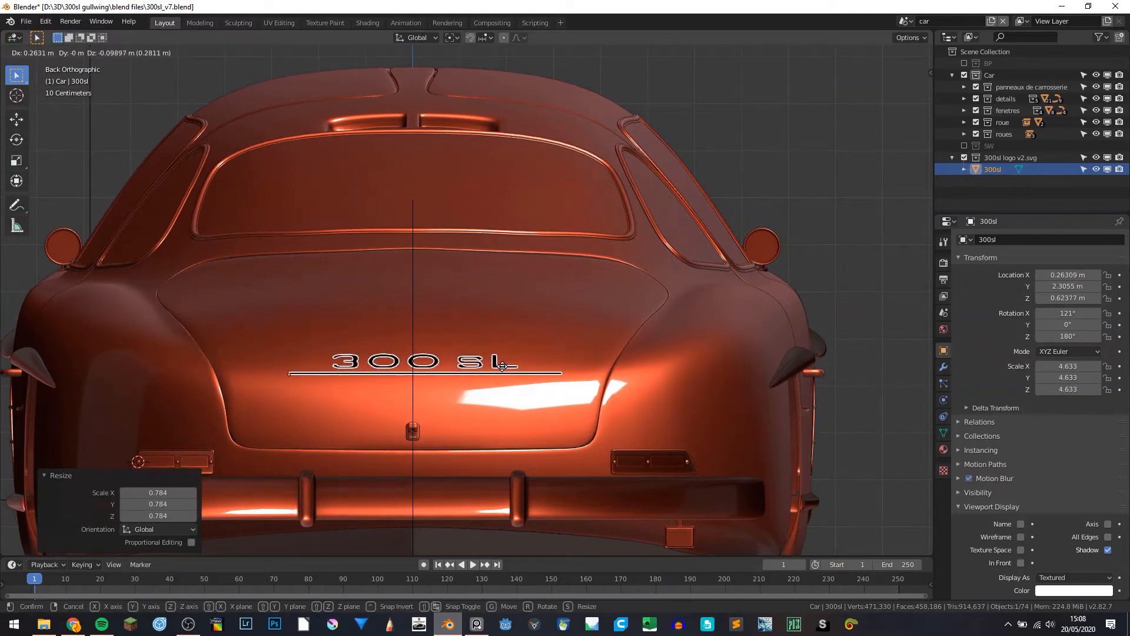
left_click(502, 366)
key("s")
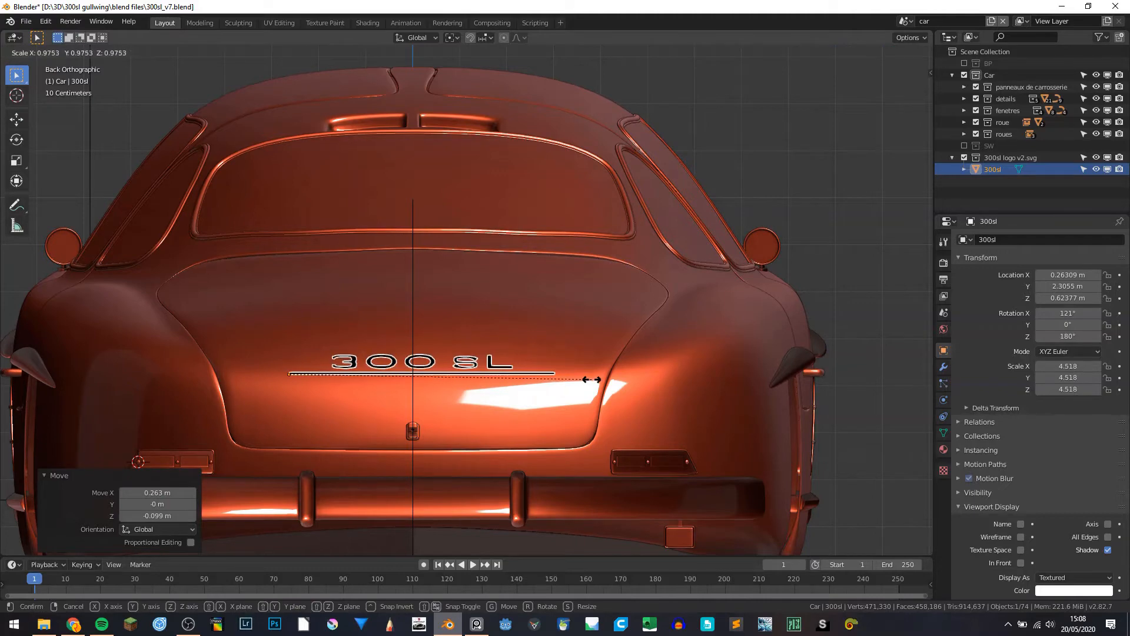
left_click(337, 385)
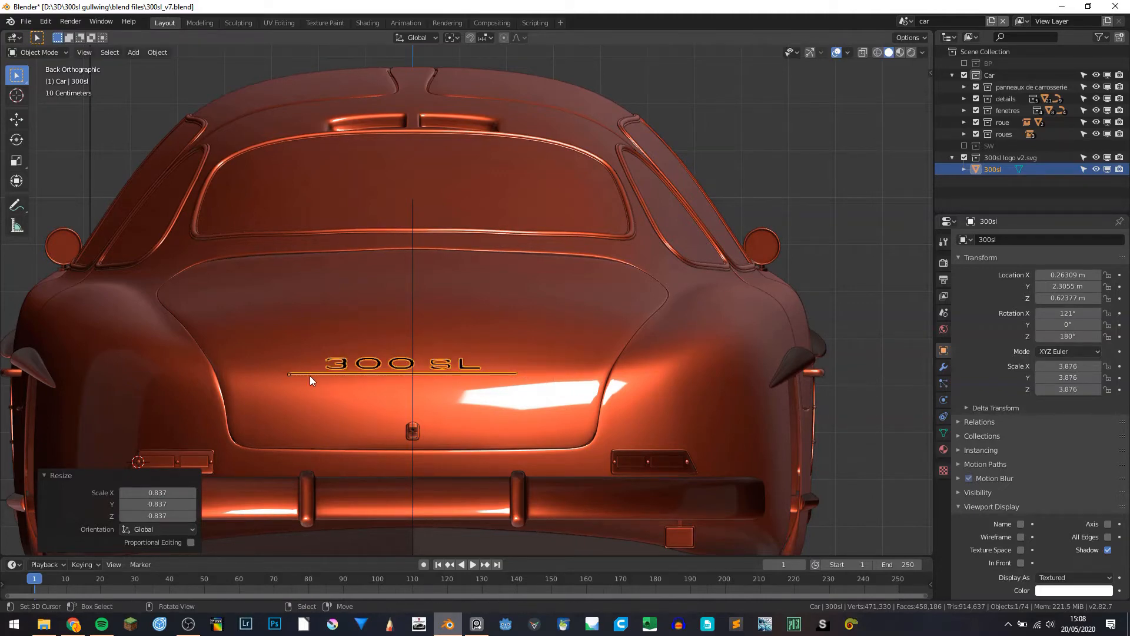
Set the logo's origin to its geometry and centre it on the car with an X location of 0 m
right_click(309, 375)
mouse_move(307, 404)
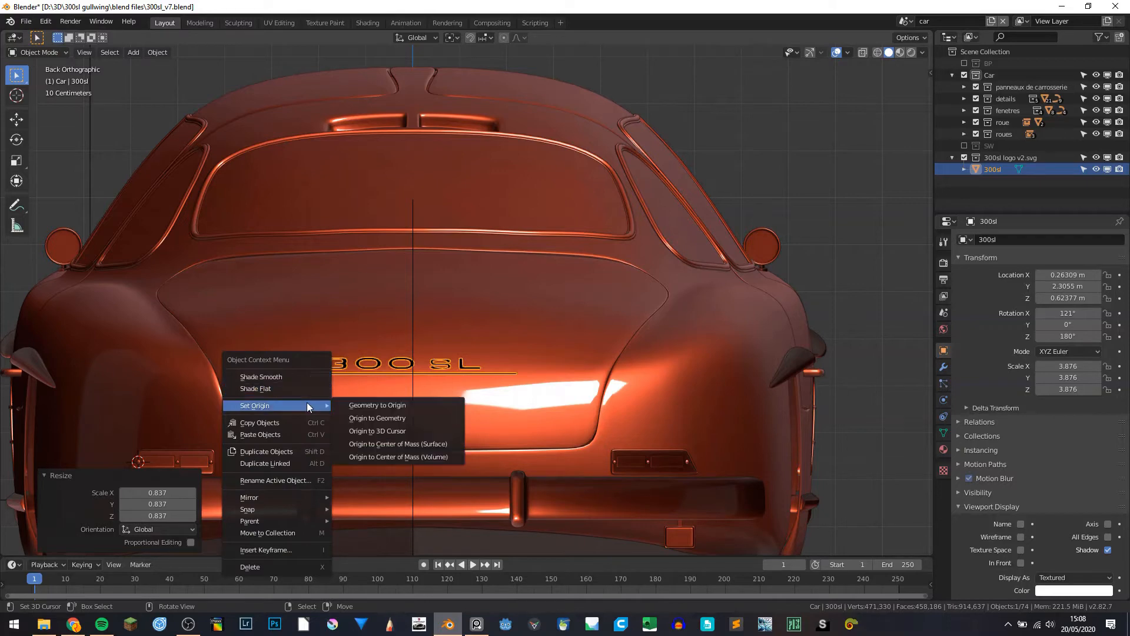
left_click(372, 417)
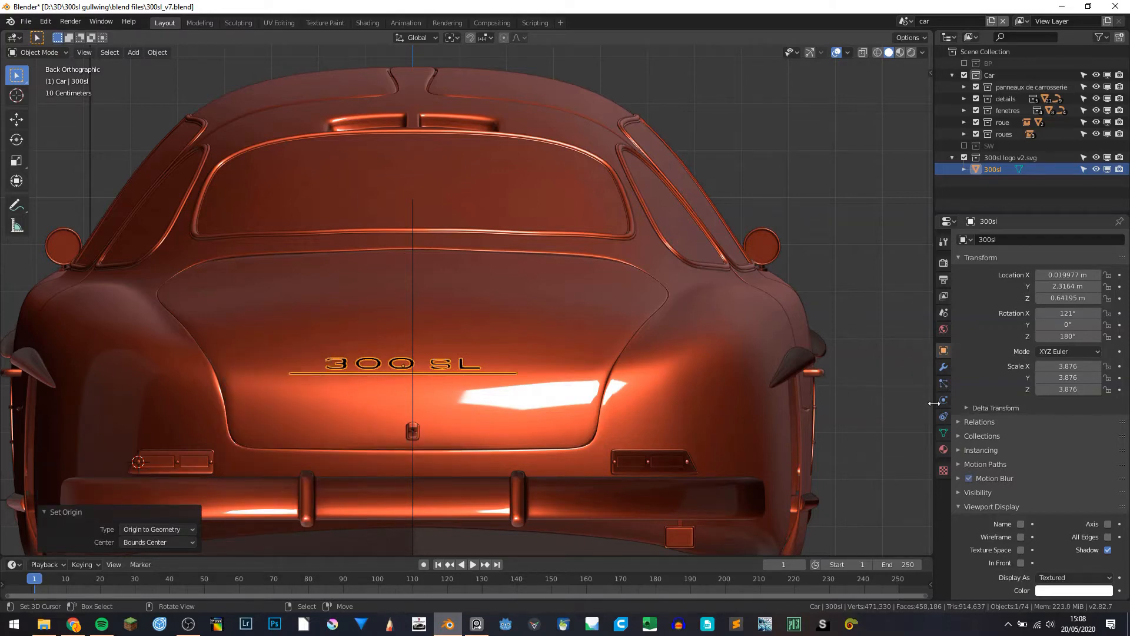
left_click(1063, 276)
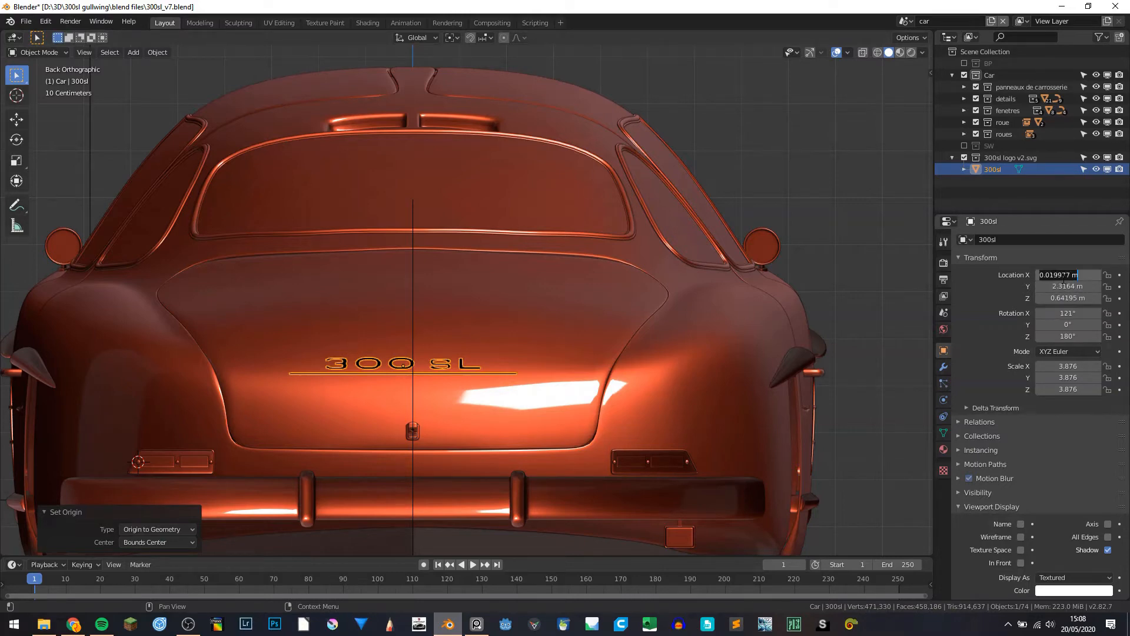
type("0")
key("Return")
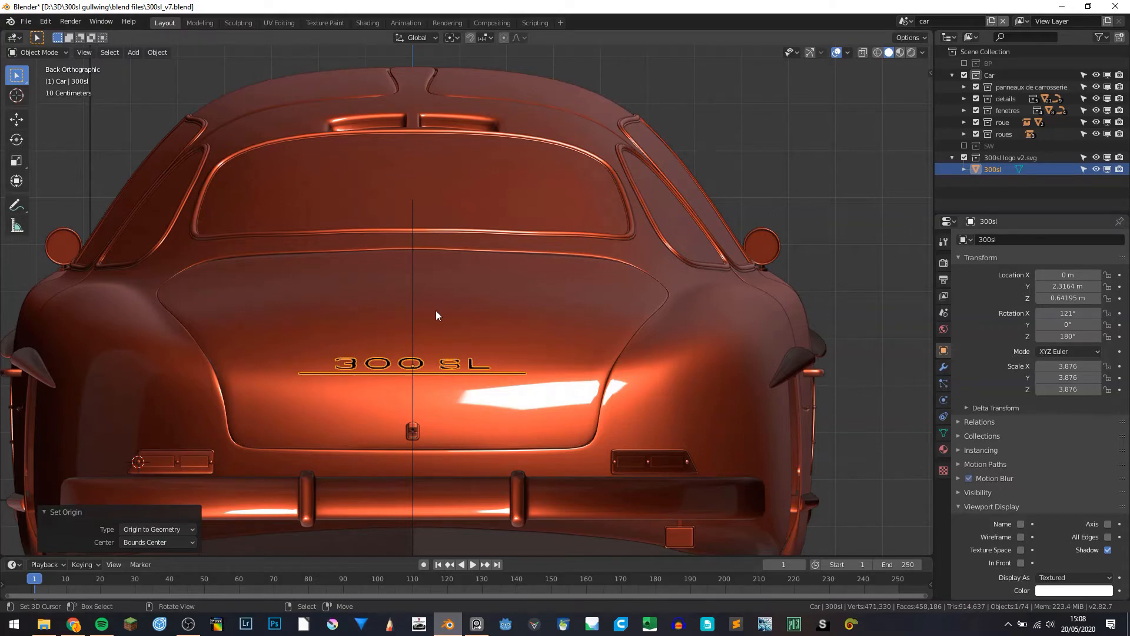
Raise the 300sl logo about 0.023 m along Z and rotate it about -60° in the right view to follow the trunk's slope
key("g")
key("z")
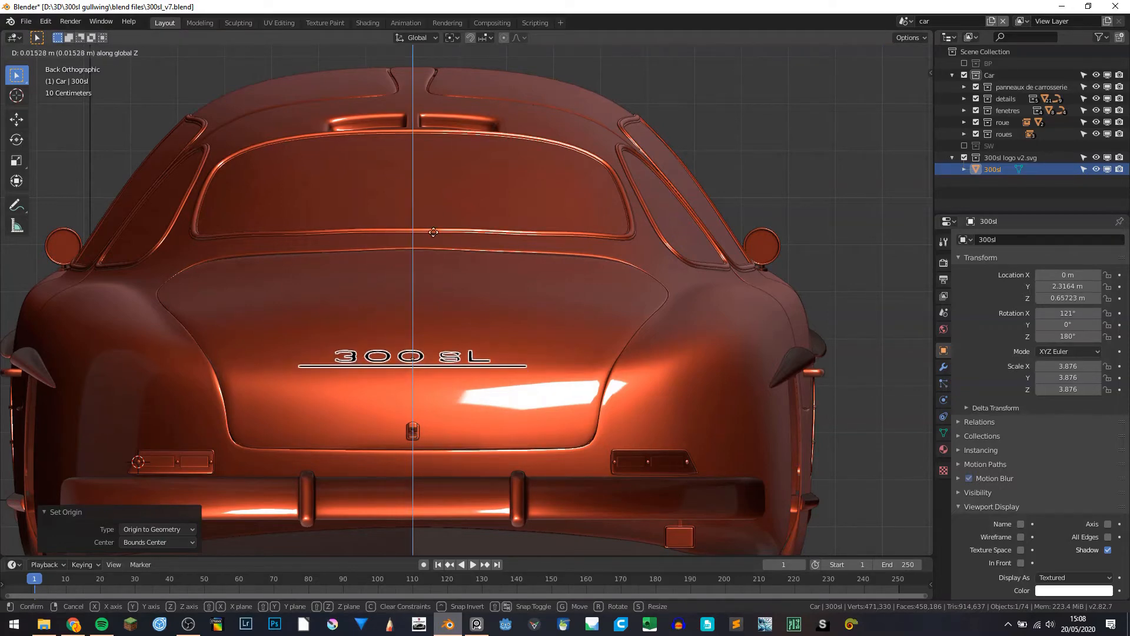
left_click(433, 203)
key("KP_1")
key("KP_3")
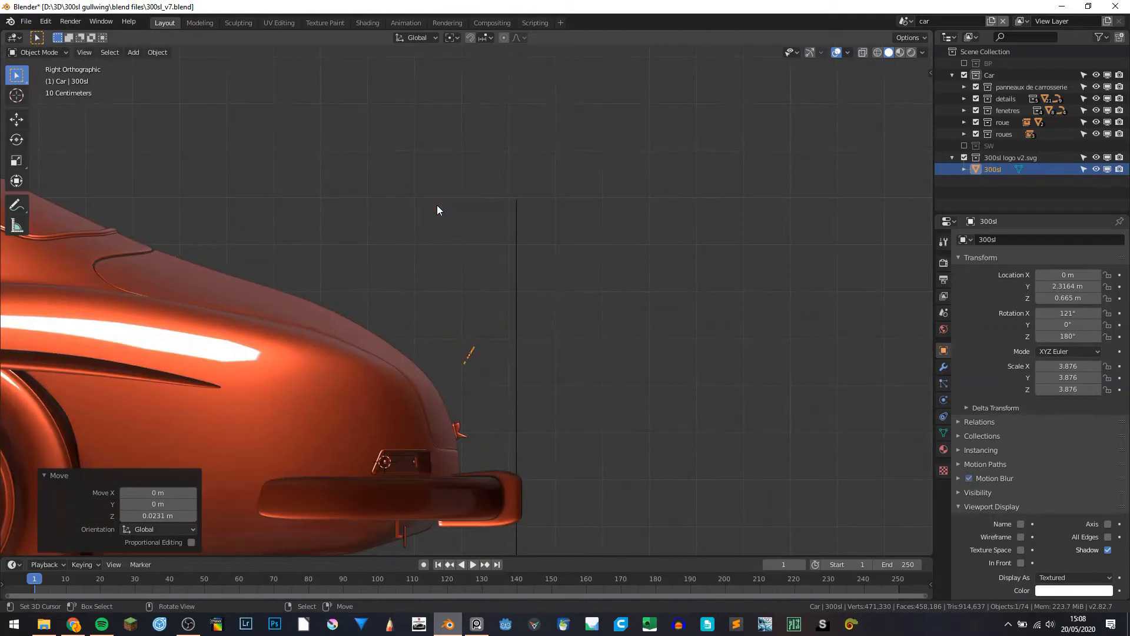
key("r")
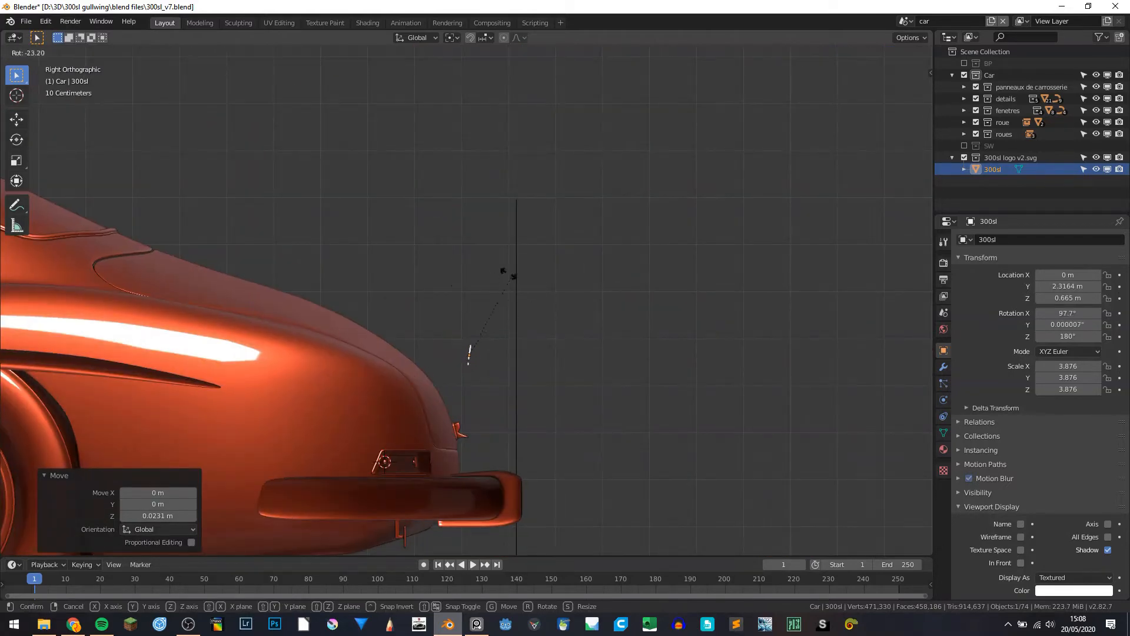
left_click(459, 286)
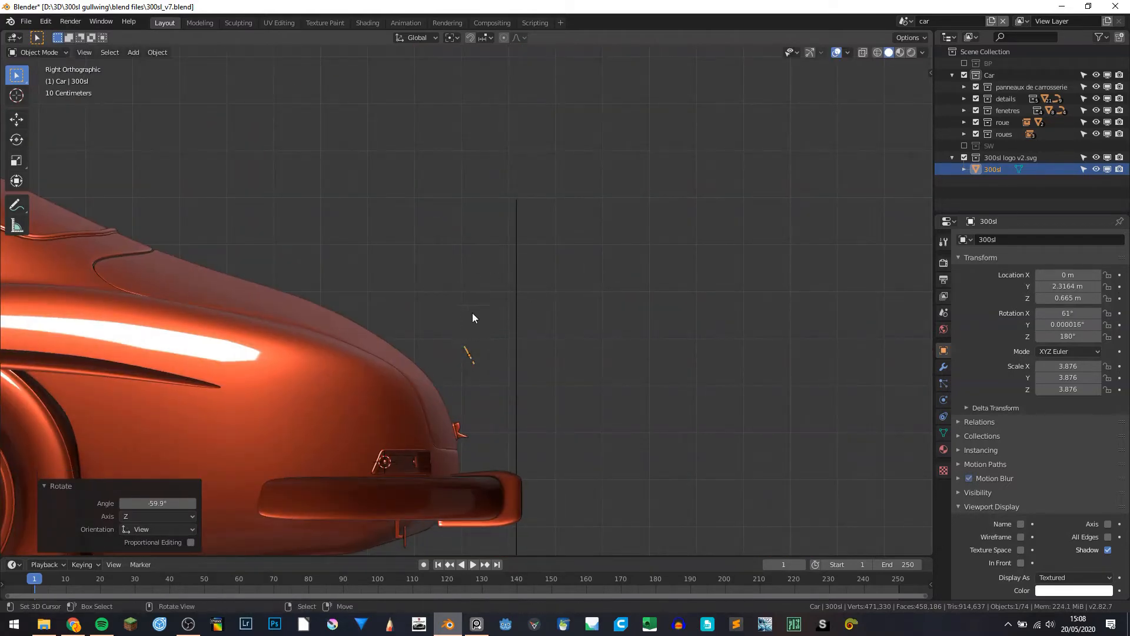
Apply the scale and the rotation of the 300sl logo
key("ctrl+a")
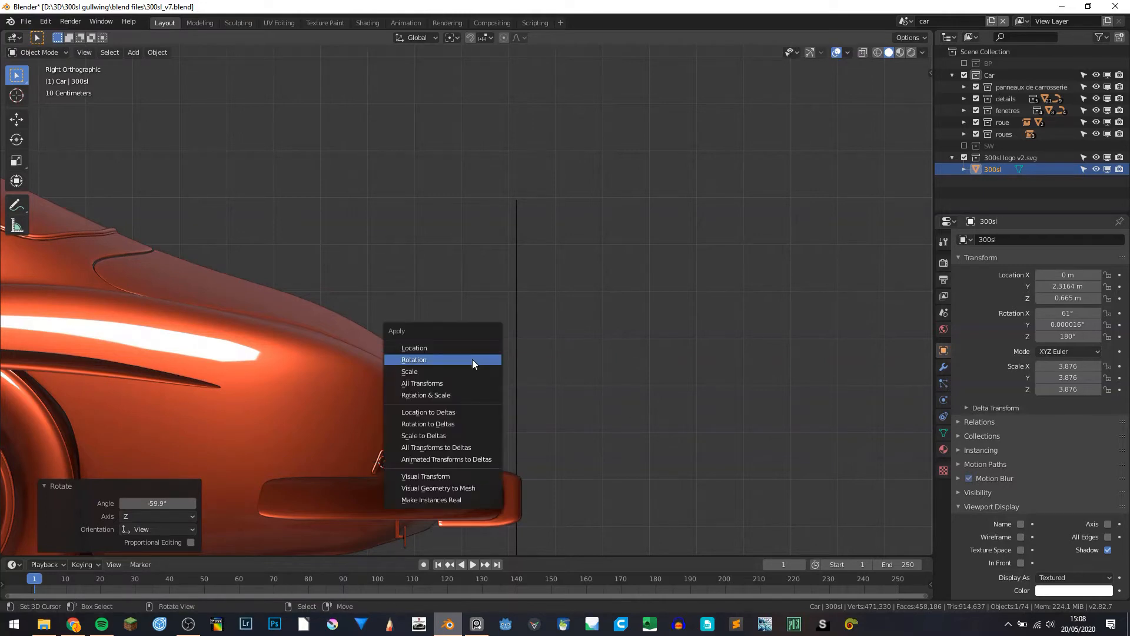
left_click(461, 370)
key("ctrl+a")
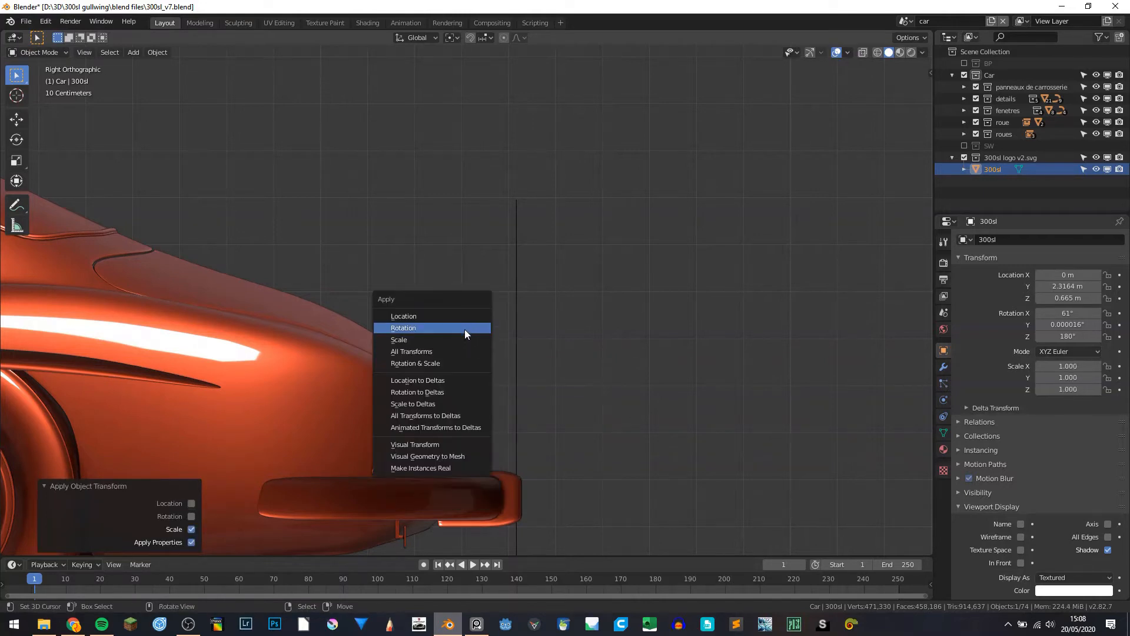
left_click(467, 330)
Divide the 300sl logo's underline bar with a series of evenly spaced crosswise loop cuts in mesh editing, without sliding them
middle_click_drag(539, 353, 518, 362)
key("KP_1")
key("KP_3")
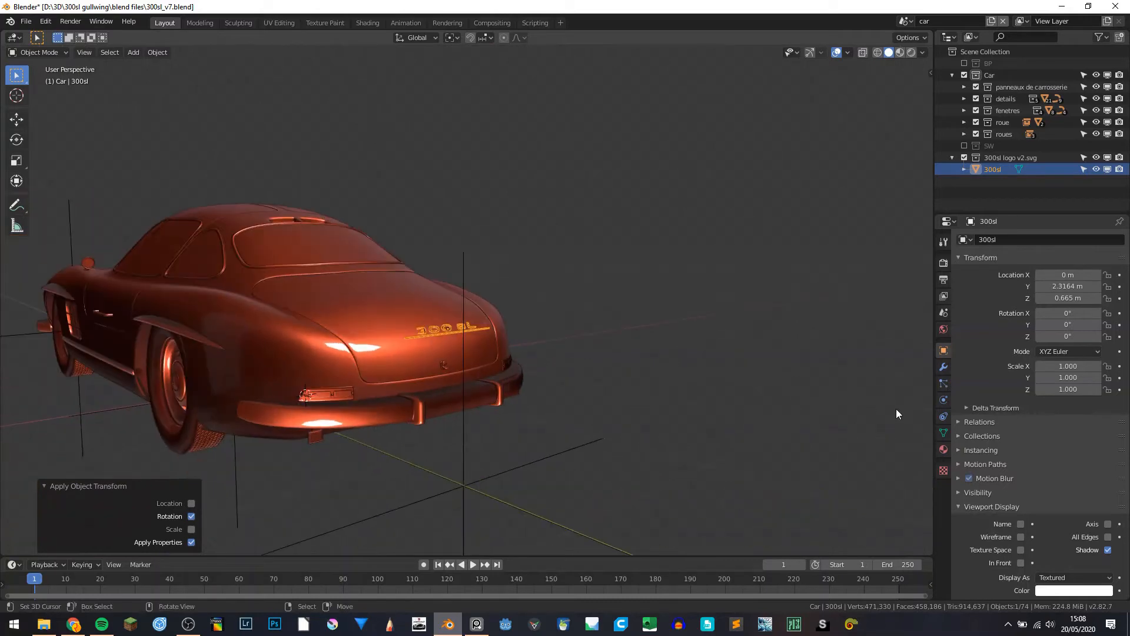
left_click(944, 367)
left_click(465, 331)
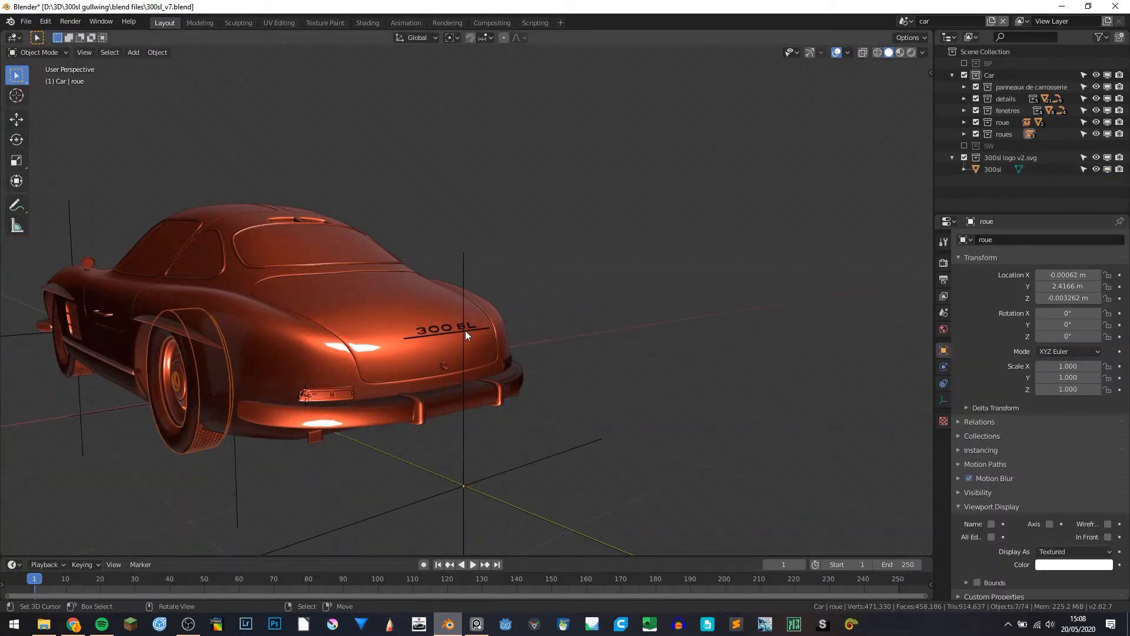
left_click(467, 332)
key("Tab")
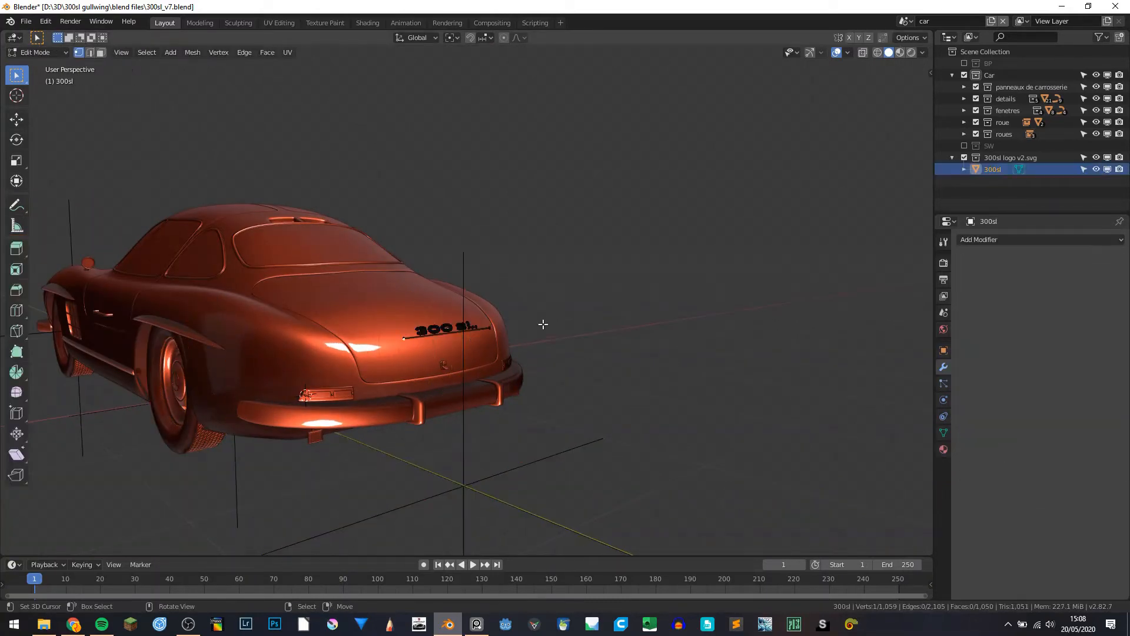
scroll(341, 440, "up", 8)
middle_click_drag(341, 440, 389, 380, "shift")
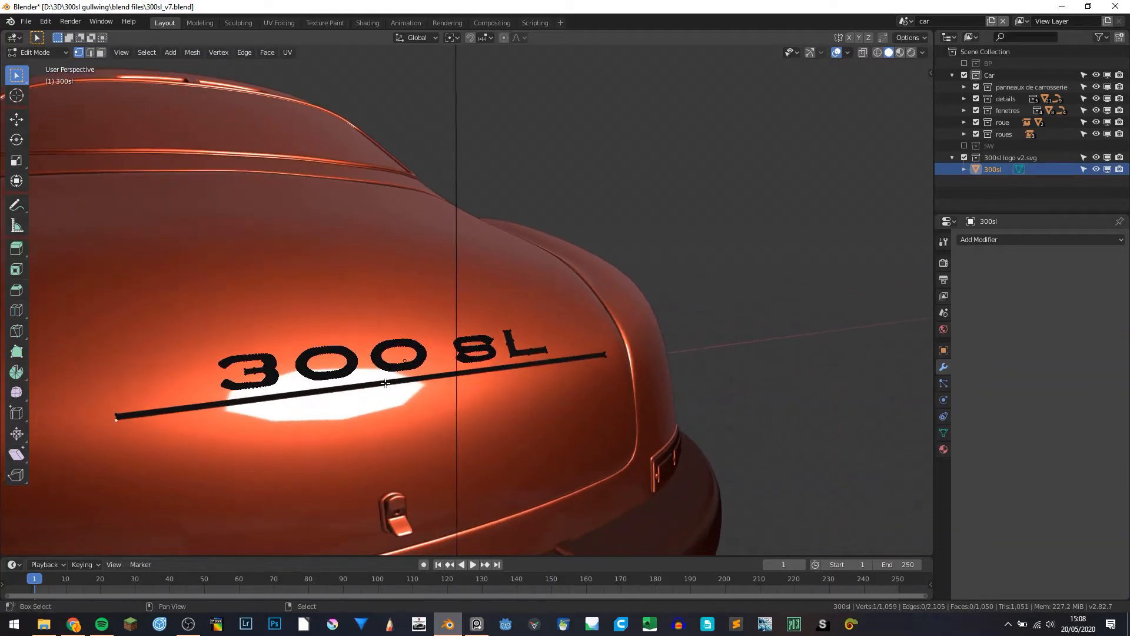
key("ctrl+r")
scroll(388, 381, "up", 11)
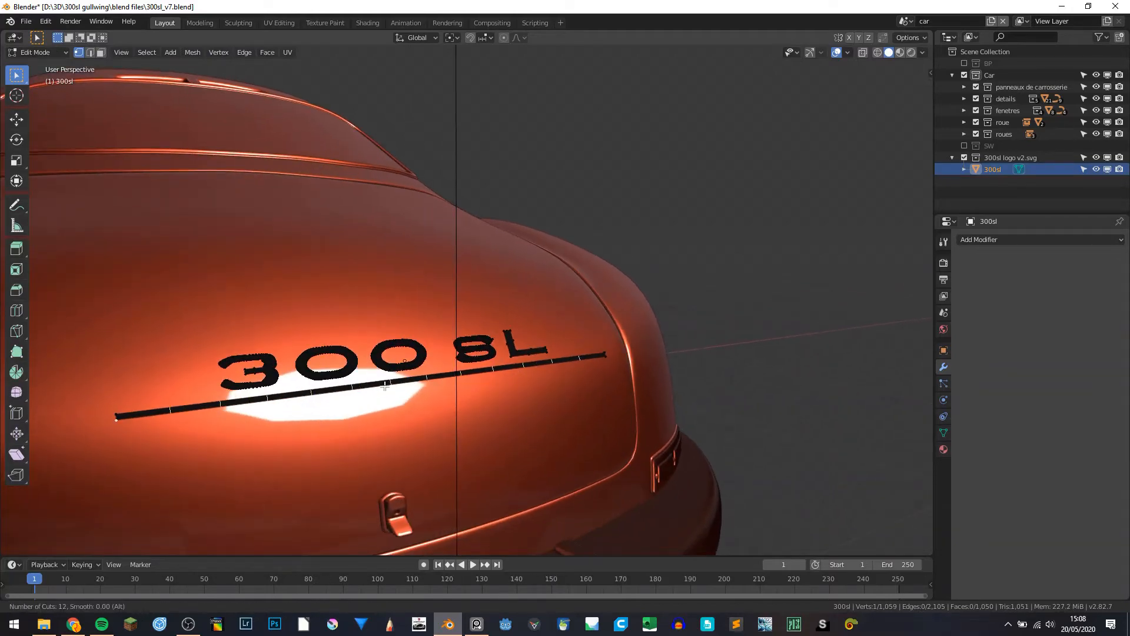
left_click(385, 386)
right_click(385, 386)
key("Tab")
Add a Shrinkwrap modifier to the 300sl logo with base_mesh as its target
scroll(386, 386, "down", 7)
middle_click_drag(389, 388, 491, 421)
left_click(1014, 239)
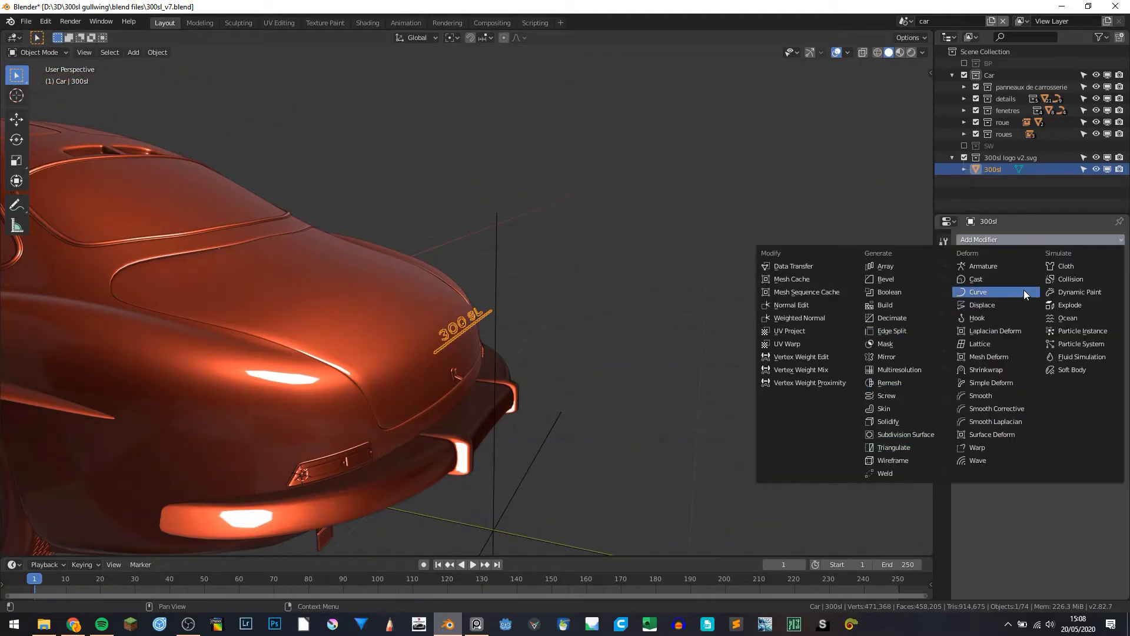
left_click(994, 369)
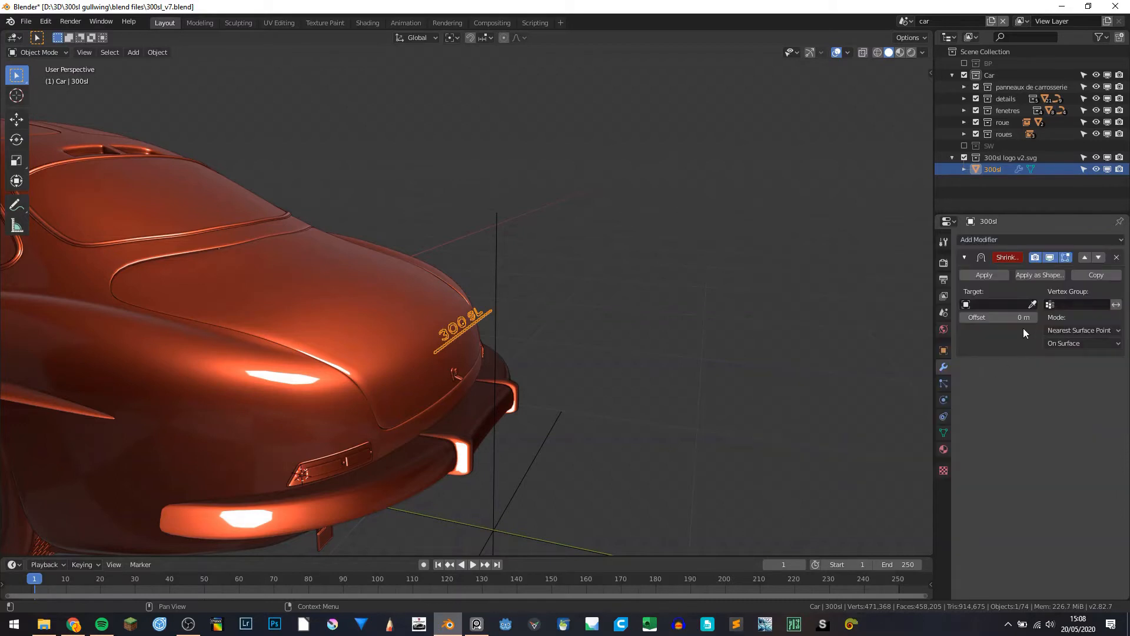
left_click(1009, 306)
left_click(993, 344)
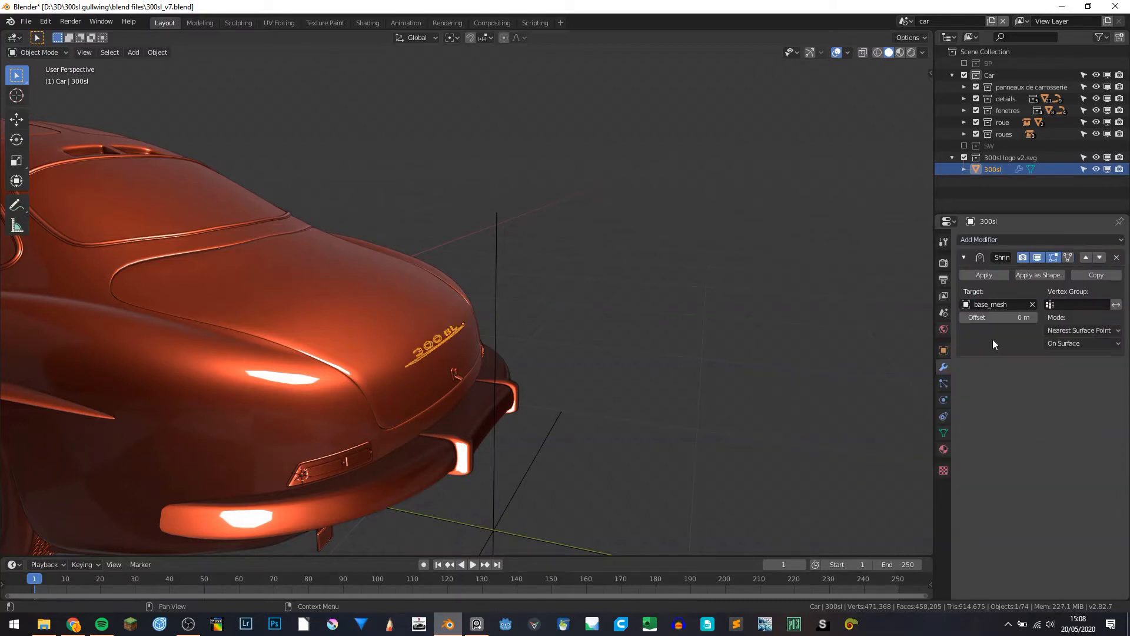
Set the Shrinkwrap mode to Project in the negative direction only and inspect the logo's fit on the trunk lid
middle_click_drag(726, 298, 759, 300)
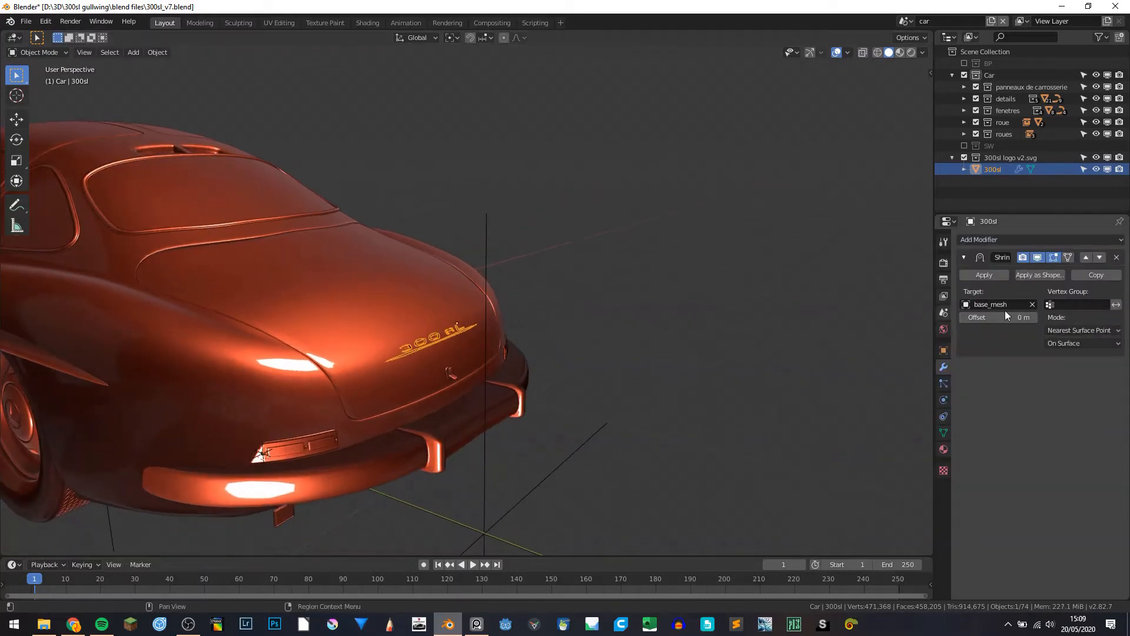
left_click(1084, 330)
left_click(1060, 357)
middle_click_drag(824, 360, 790, 358)
left_click(1008, 395)
left_click(1008, 382)
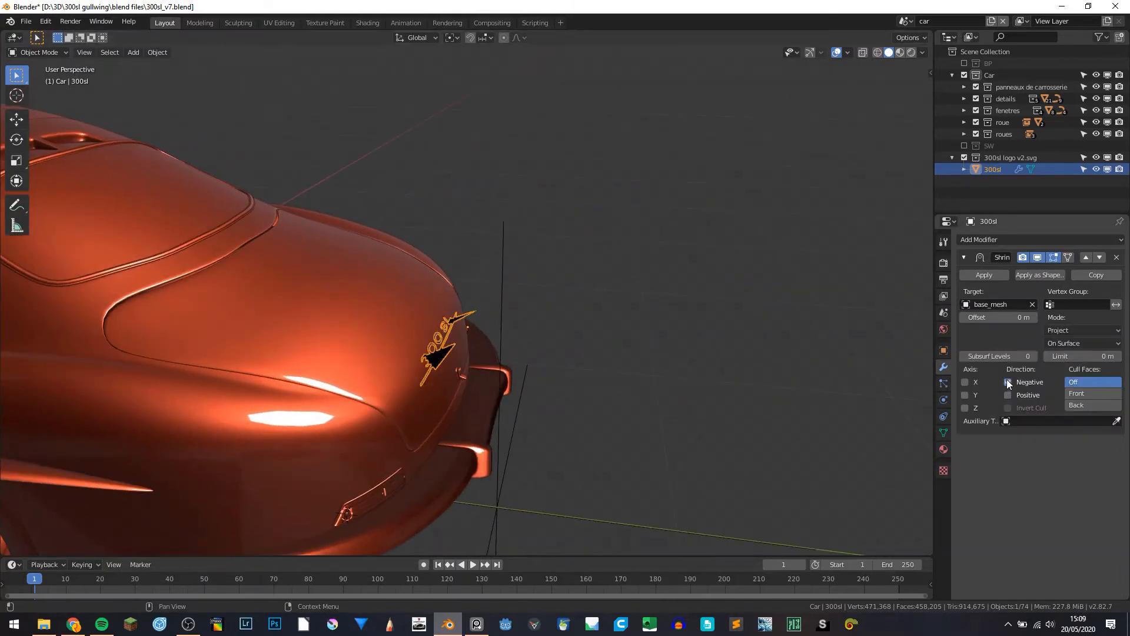
middle_click_drag(706, 359, 440, 356)
scroll(469, 341, "down", 8)
scroll(439, 355, "up", 9)
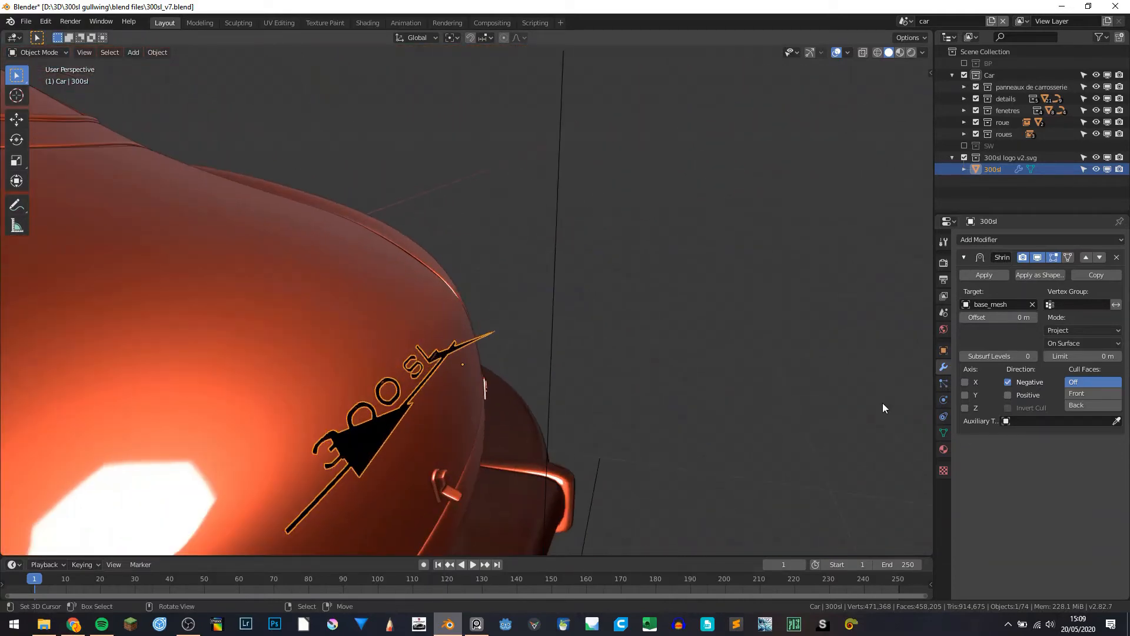
middle_click_drag(832, 386, 365, 309)
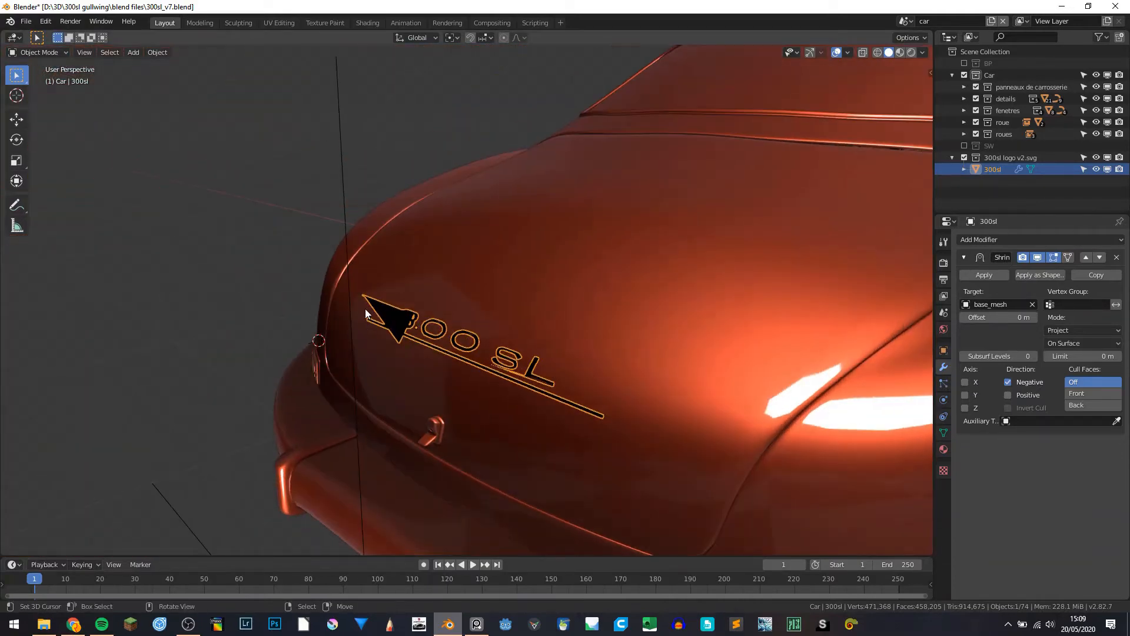
Try the logo's Shrinkwrap projection in the positive direction only, and switch it back to negative only
left_click(1009, 383)
left_click(1009, 395)
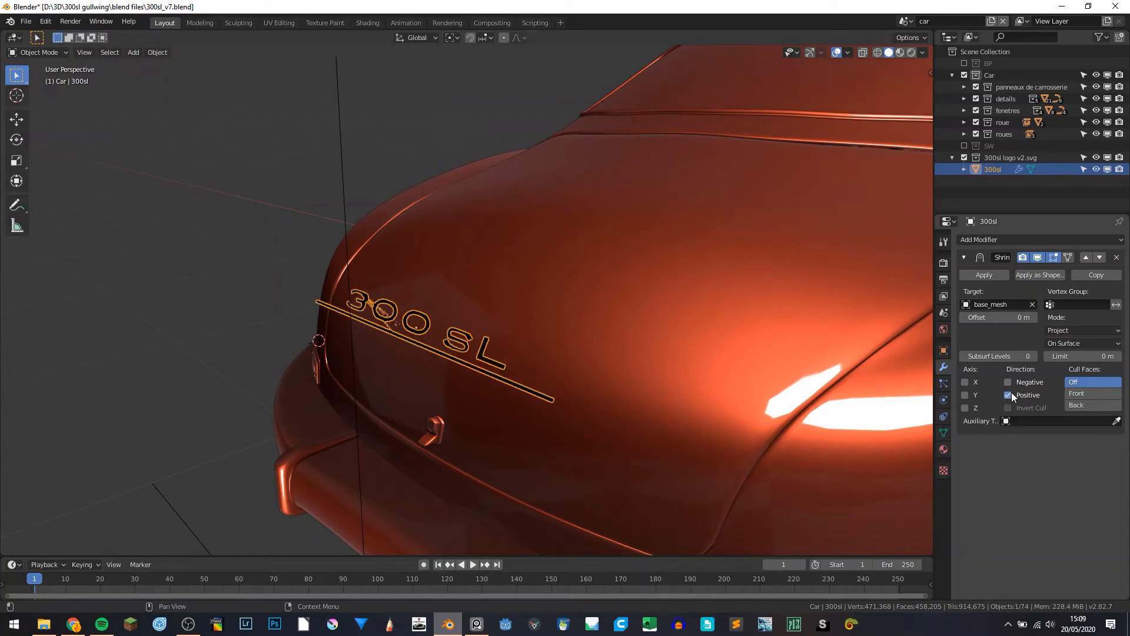
middle_click_drag(186, 322, 306, 301)
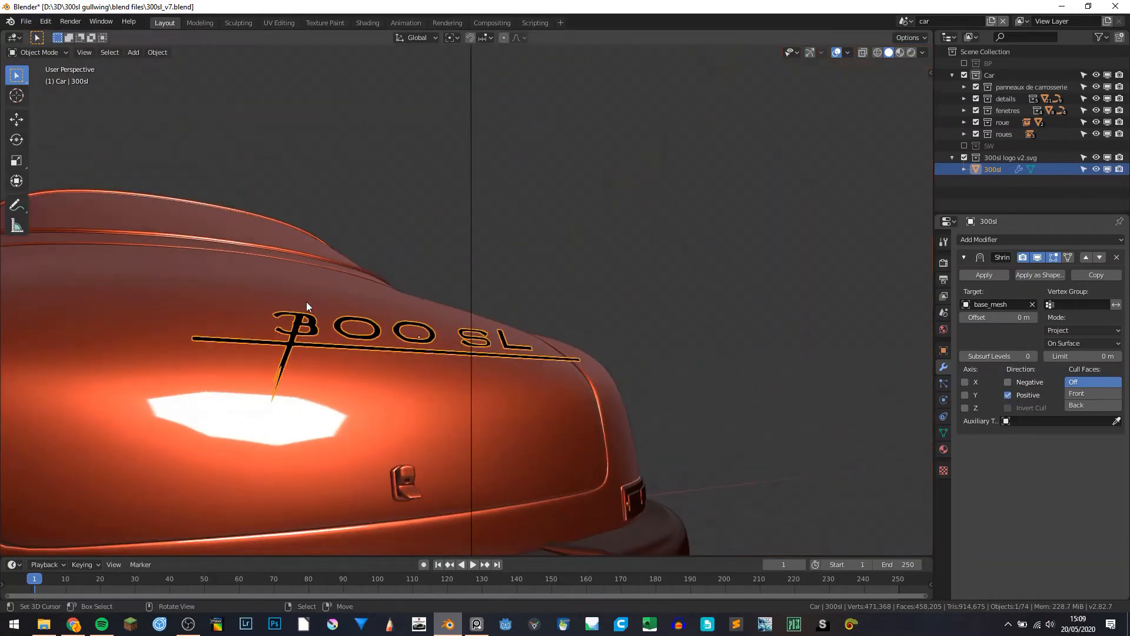
left_click(1016, 392)
left_click(1009, 381)
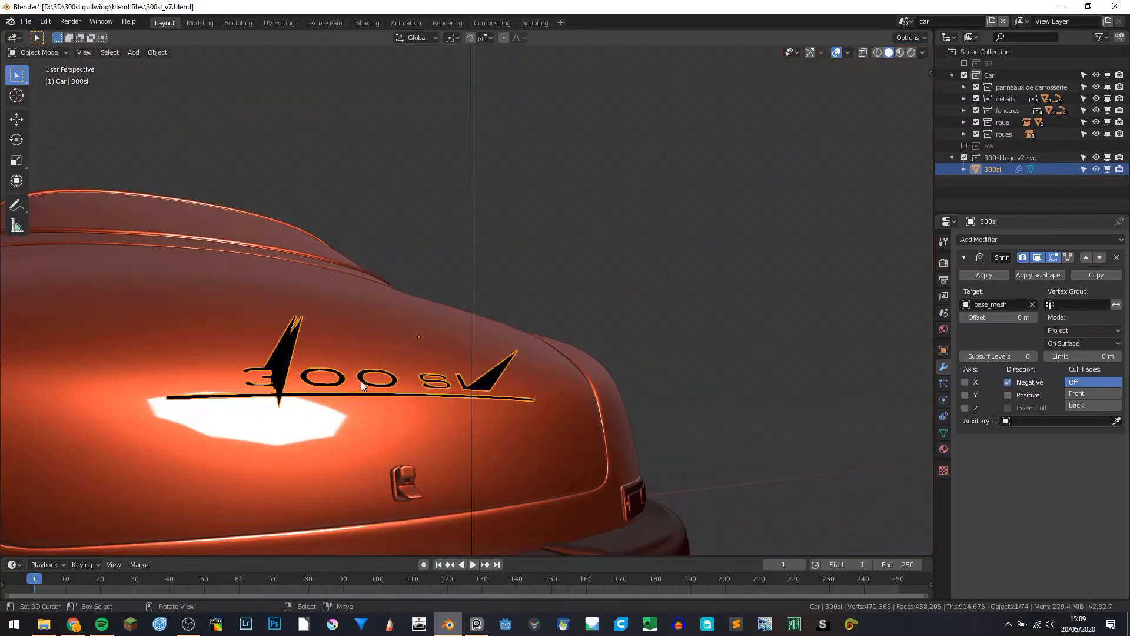
Recalculate the whole 300sl logo's normals outward in mesh editing, and those of the digit 3 inward
key("Tab")
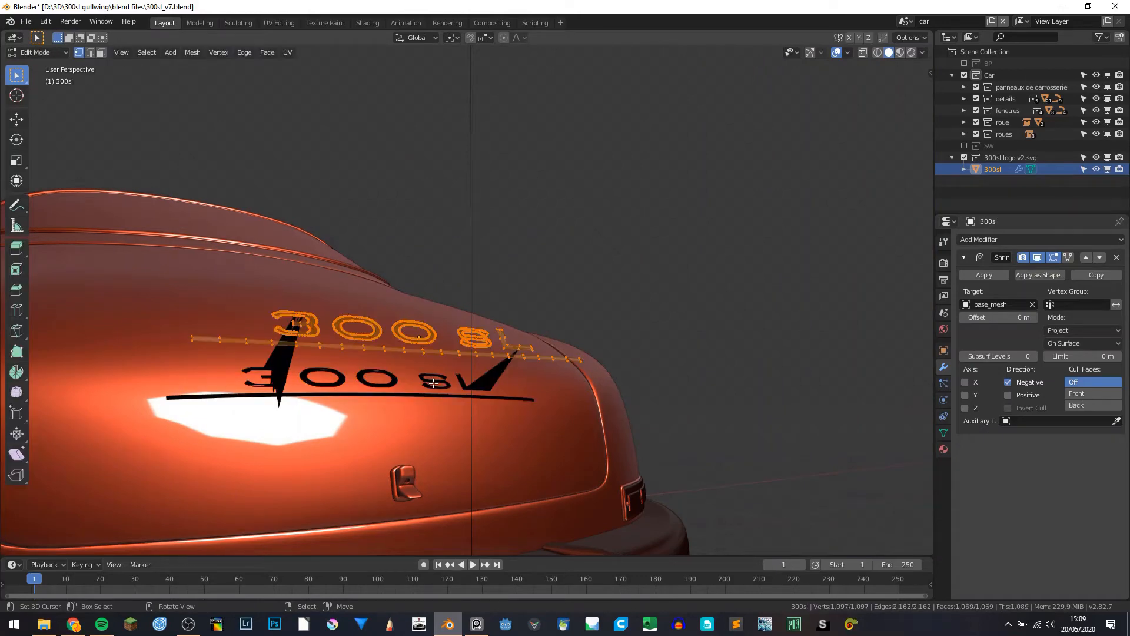
key("shift+n")
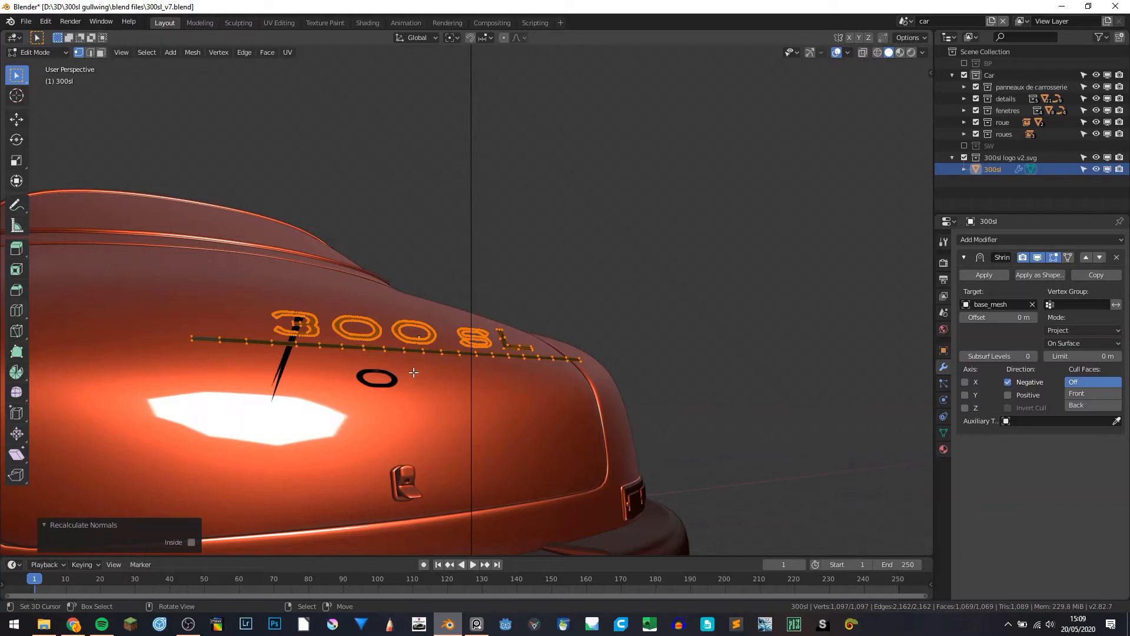
left_click(316, 329)
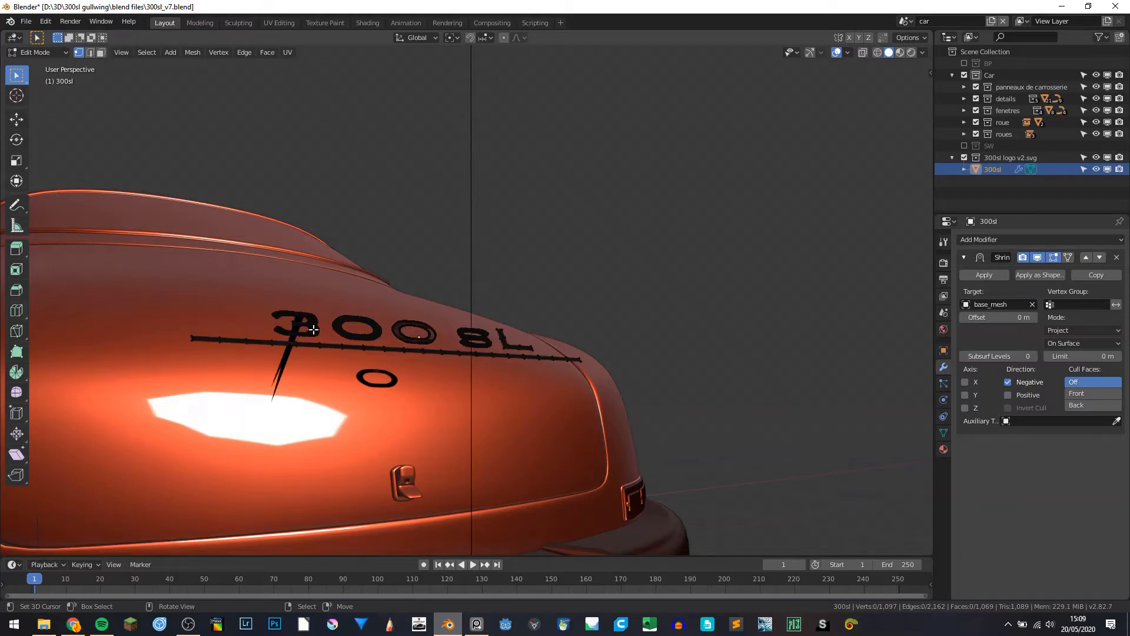
key("l")
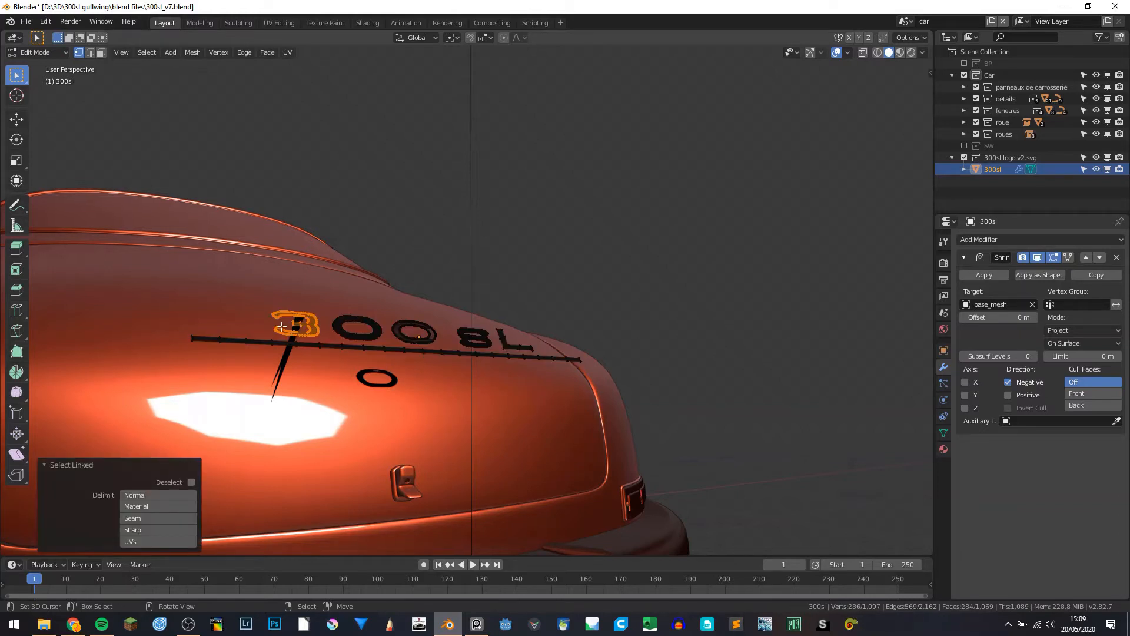
key("ctrl+shift+n")
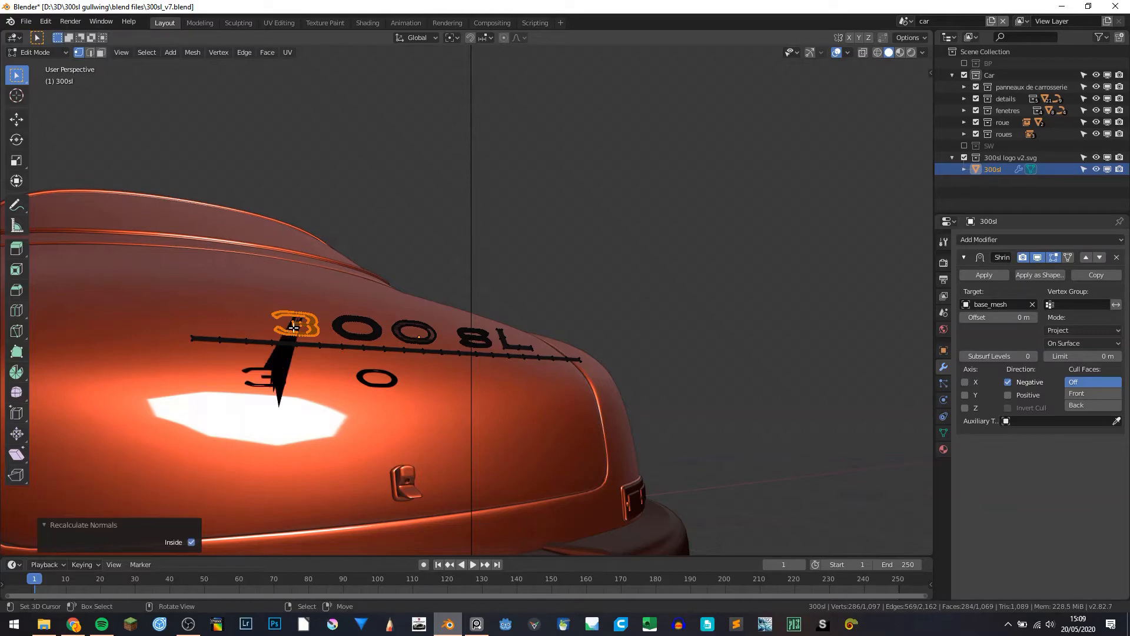
mouse_move(288, 328)
middle_mouse_down()
mouse_move(265, 345)
mouse_move(295, 330)
middle_mouse_up()
key("alt+a")
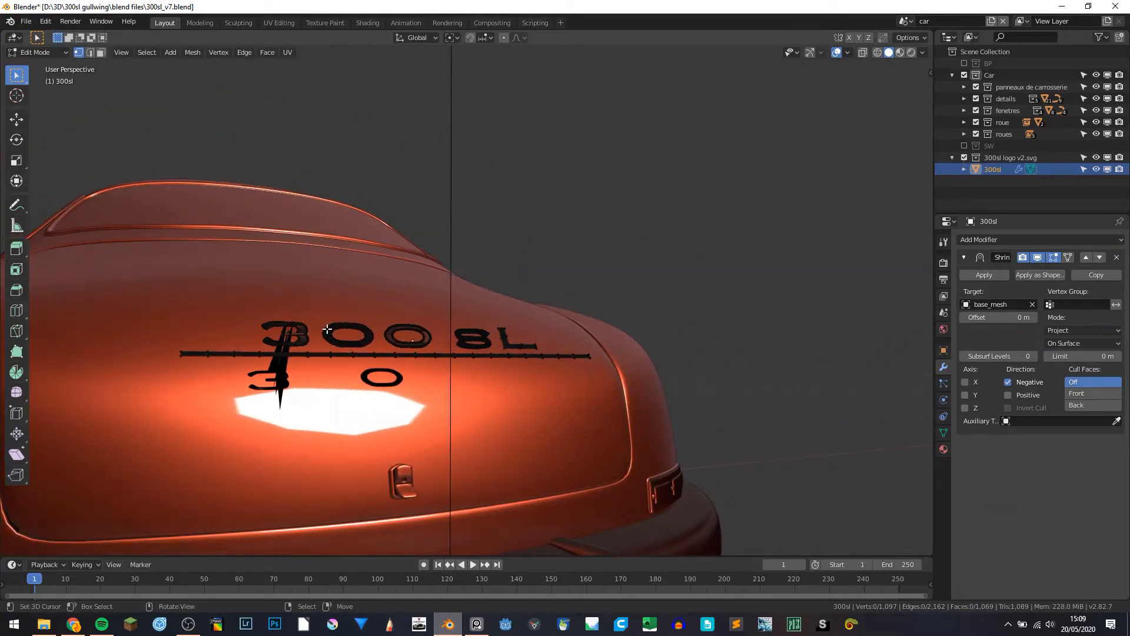
Recalculate the normals of the logo's first 0 and of the underline bar to the inside
key("l")
key("ctrl+shift+n")
middle_click_drag(327, 330, 348, 352)
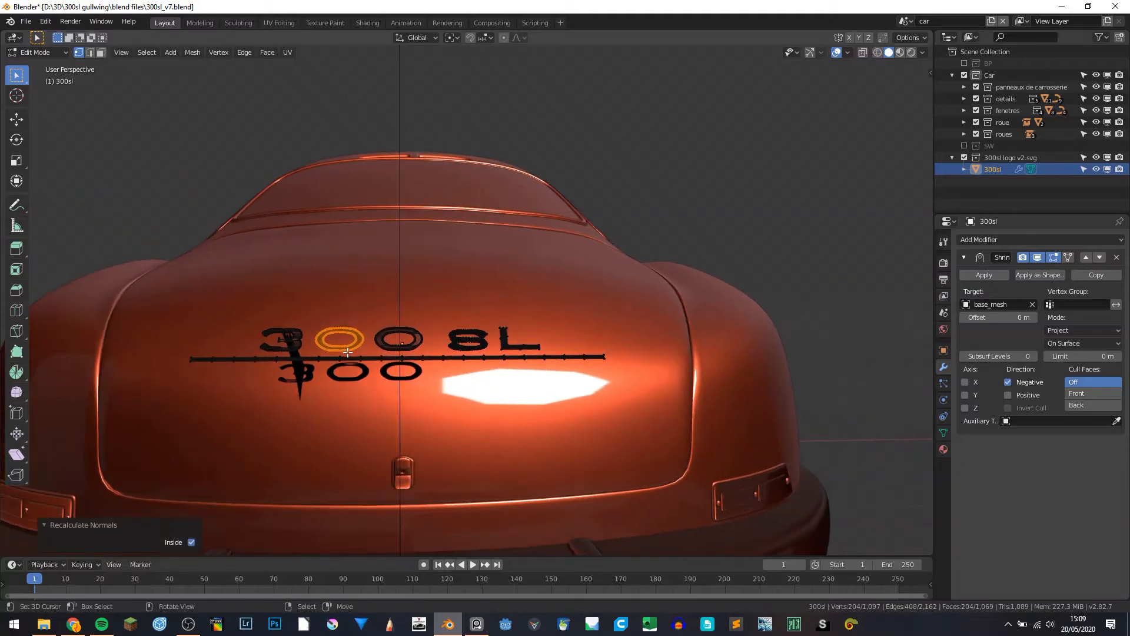
key("alt+a")
key("l")
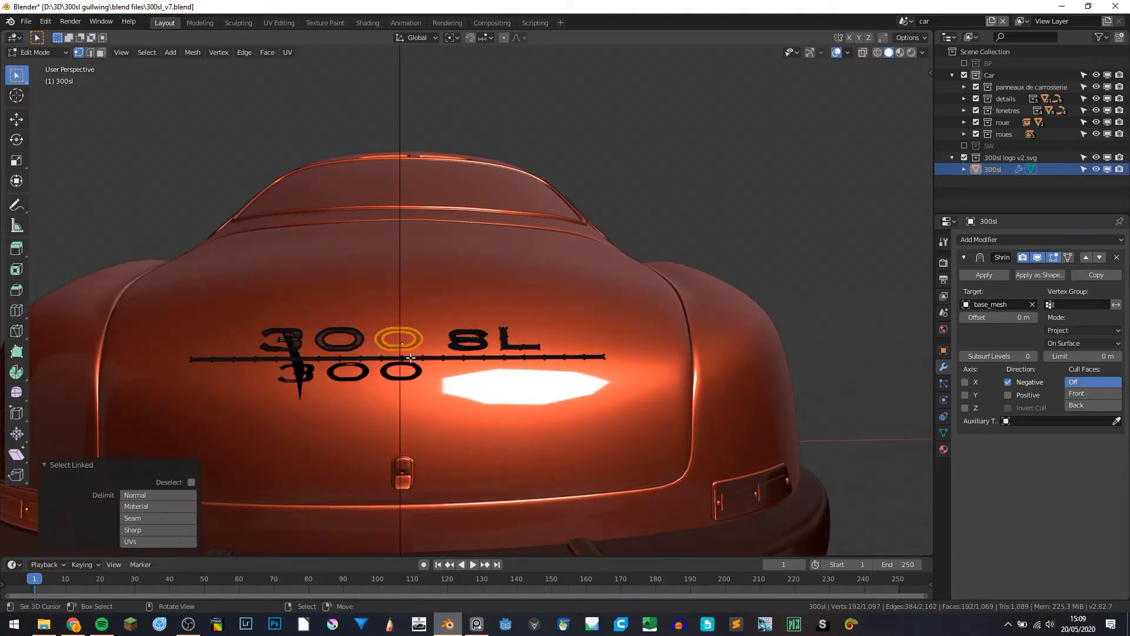
key("a")
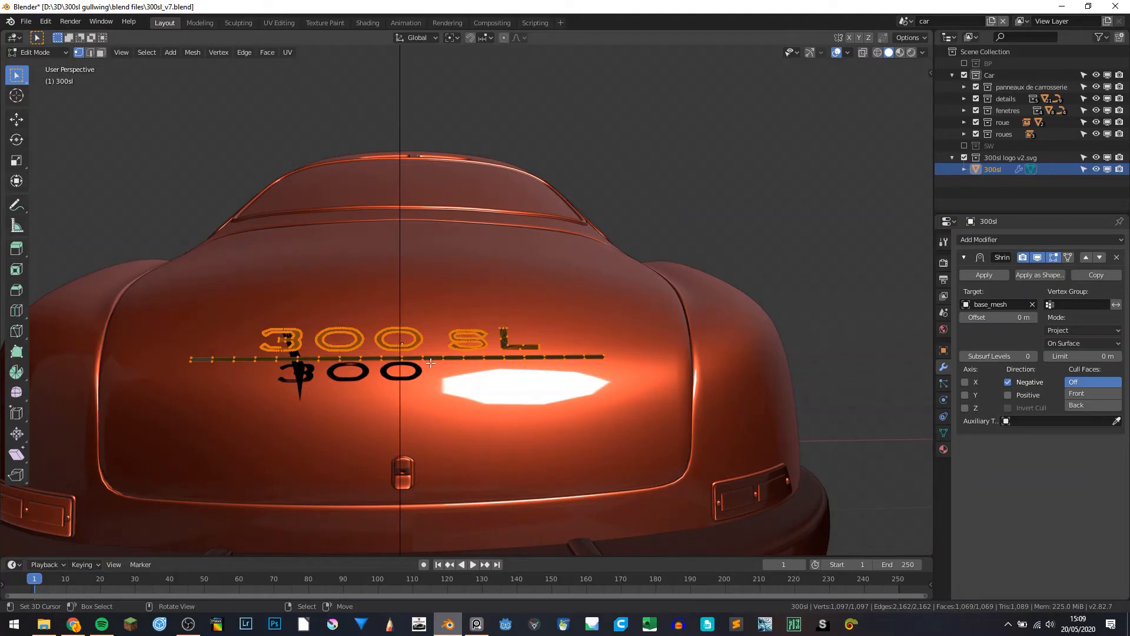
key("alt+a")
key("l")
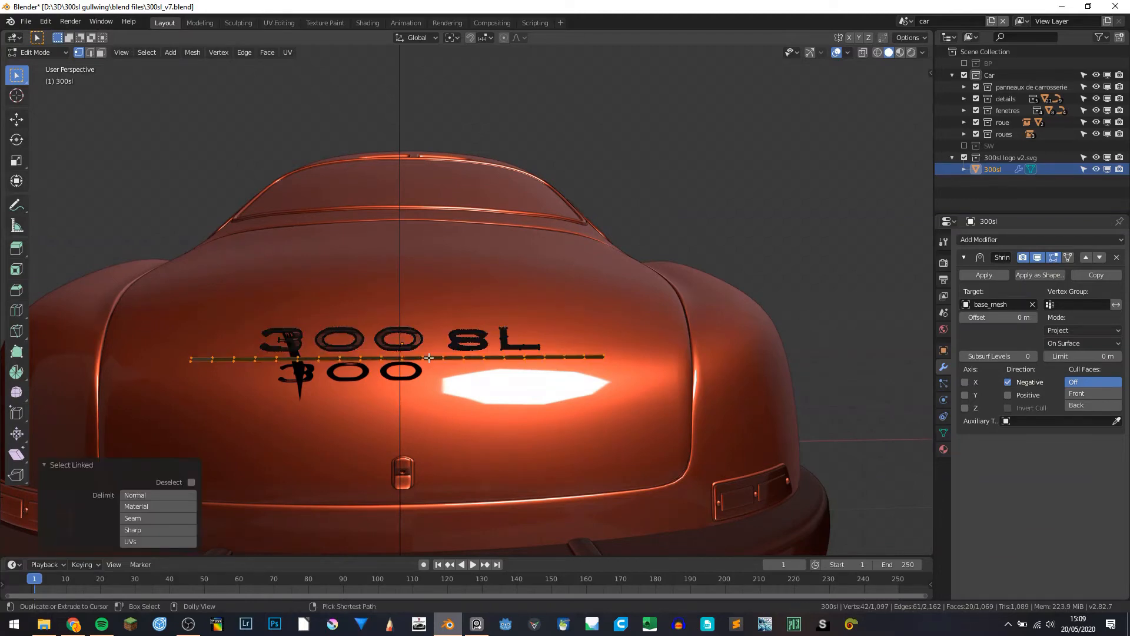
key("ctrl+shift+n")
key("alt+a")
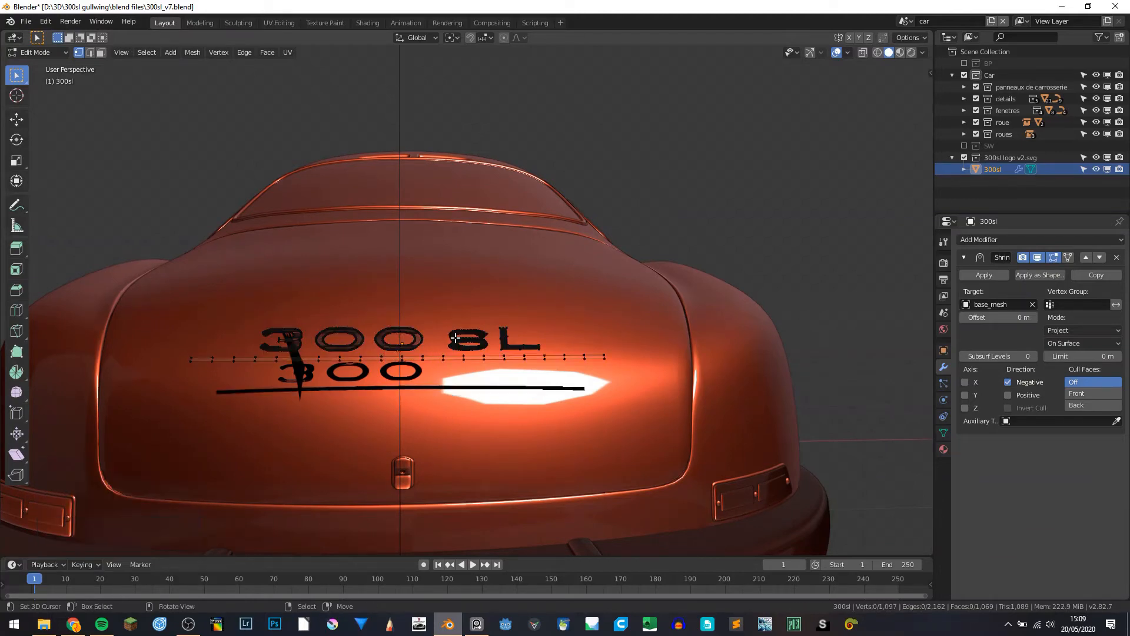
Recalculate the normals of the logo's letters S and L to the inside
key("l")
key("ctrl+shift+n")
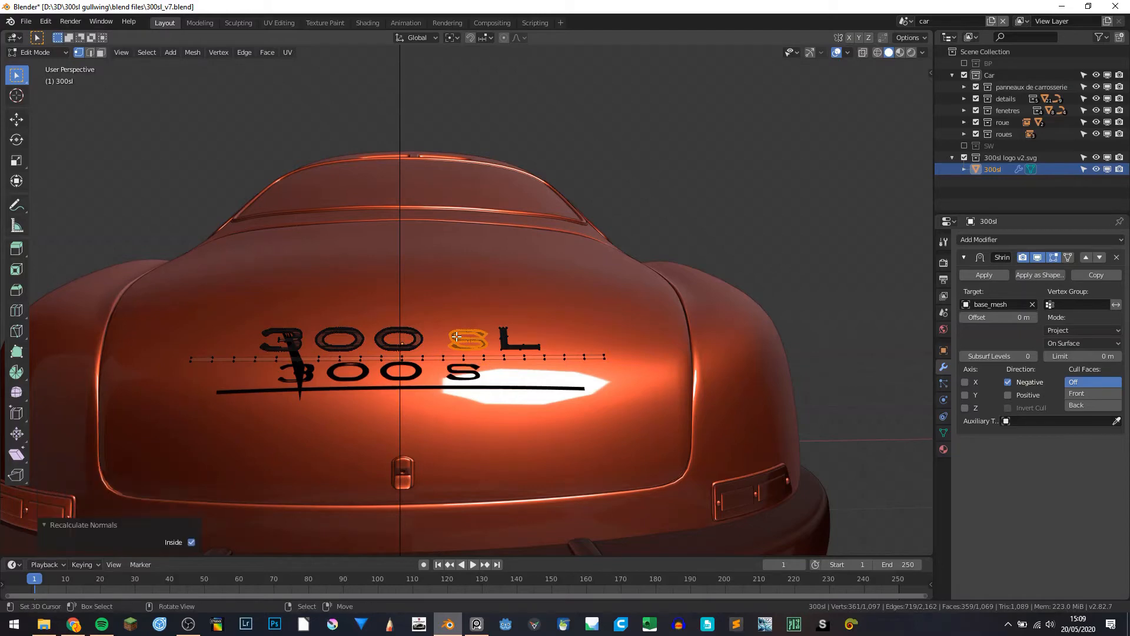
key("alt+a")
key("l")
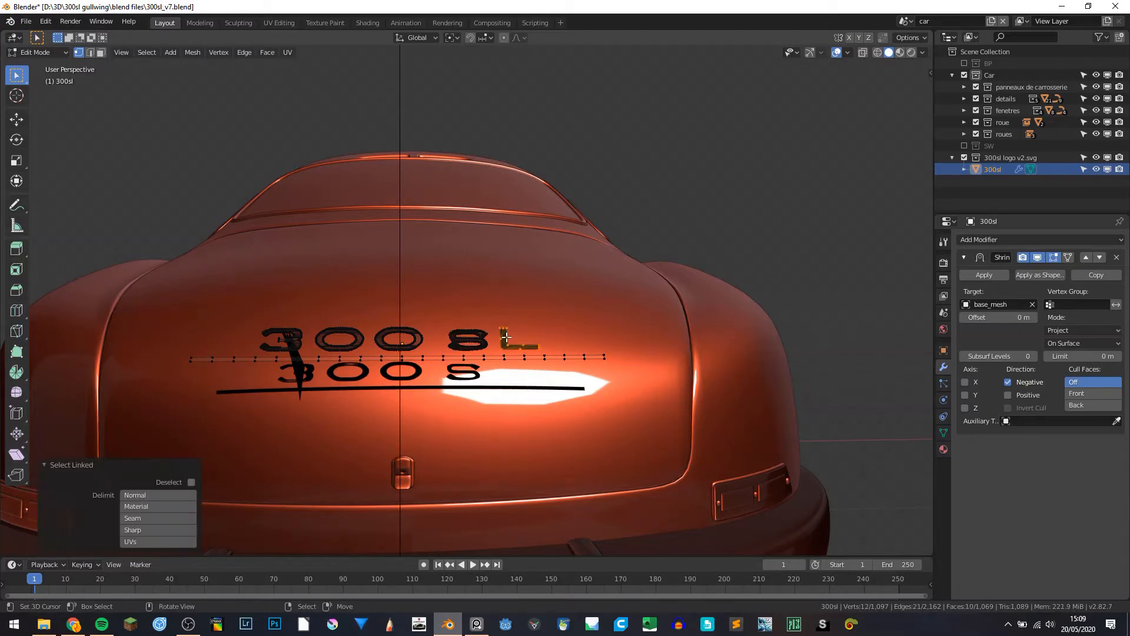
key("ctrl+shift+n")
mouse_move(506, 337)
middle_mouse_down()
mouse_move(384, 305)
mouse_move(503, 345)
middle_mouse_up()
left_click(526, 352)
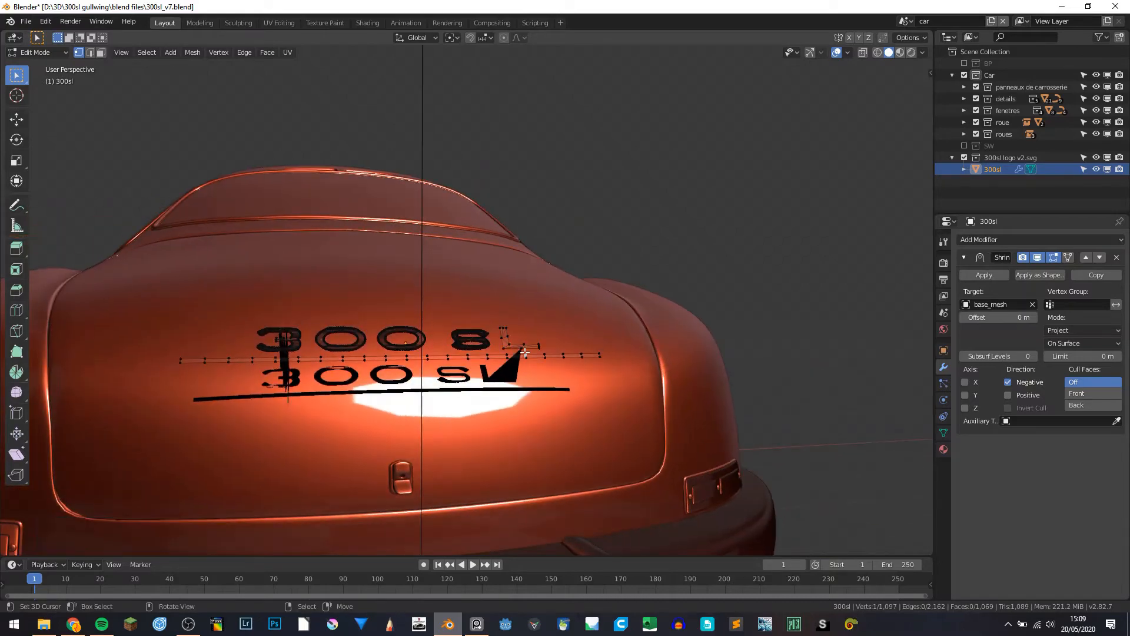
Try recalculating the normals outward and inward on the single vertex where the letter L spikes
scroll(610, 369, "up", 4)
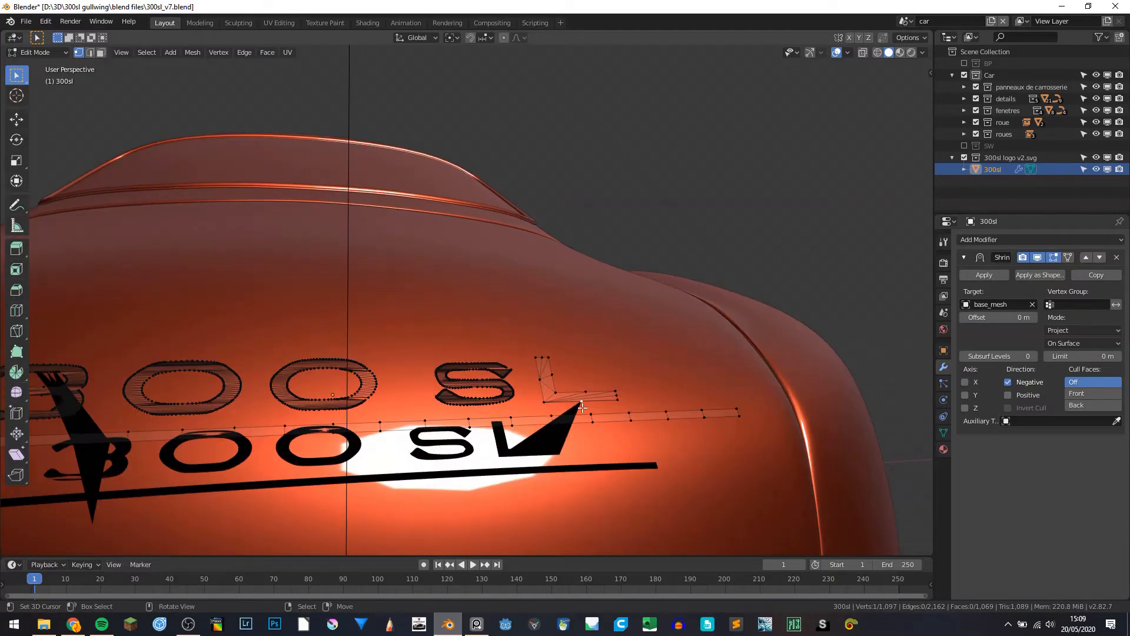
key("shift+n")
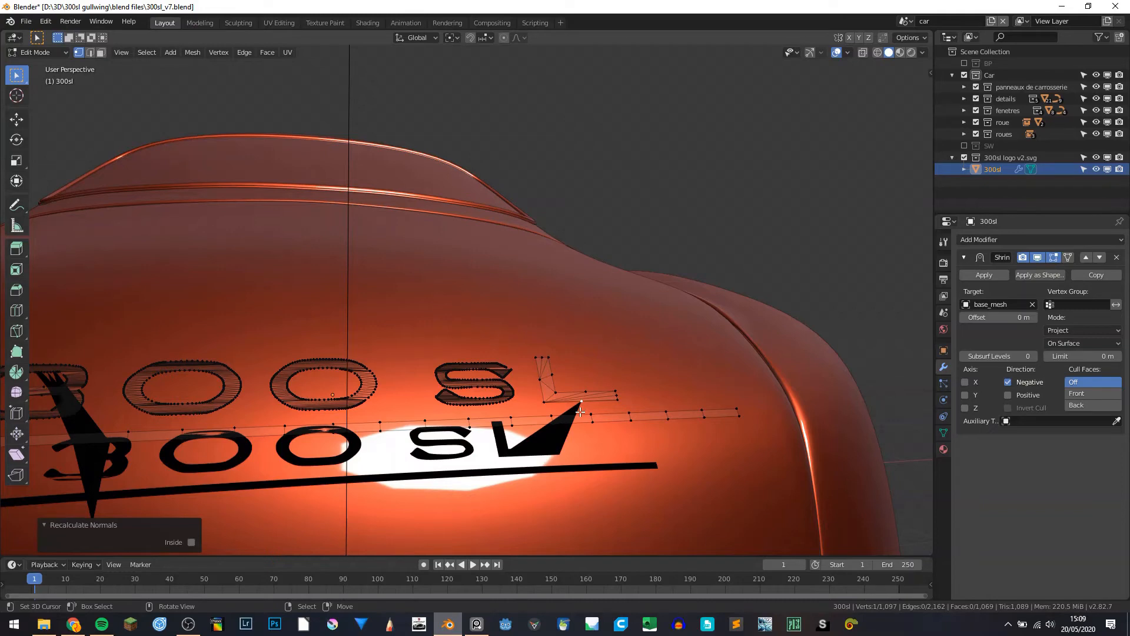
key("ctrl+n")
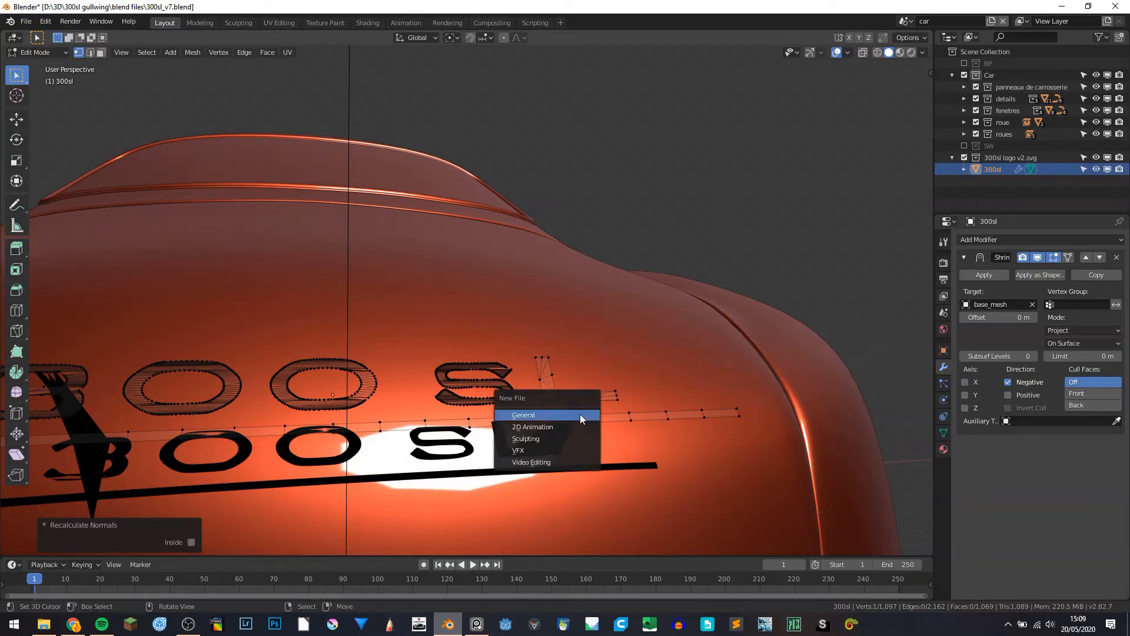
key("Escape")
key("ctrl+shift+n")
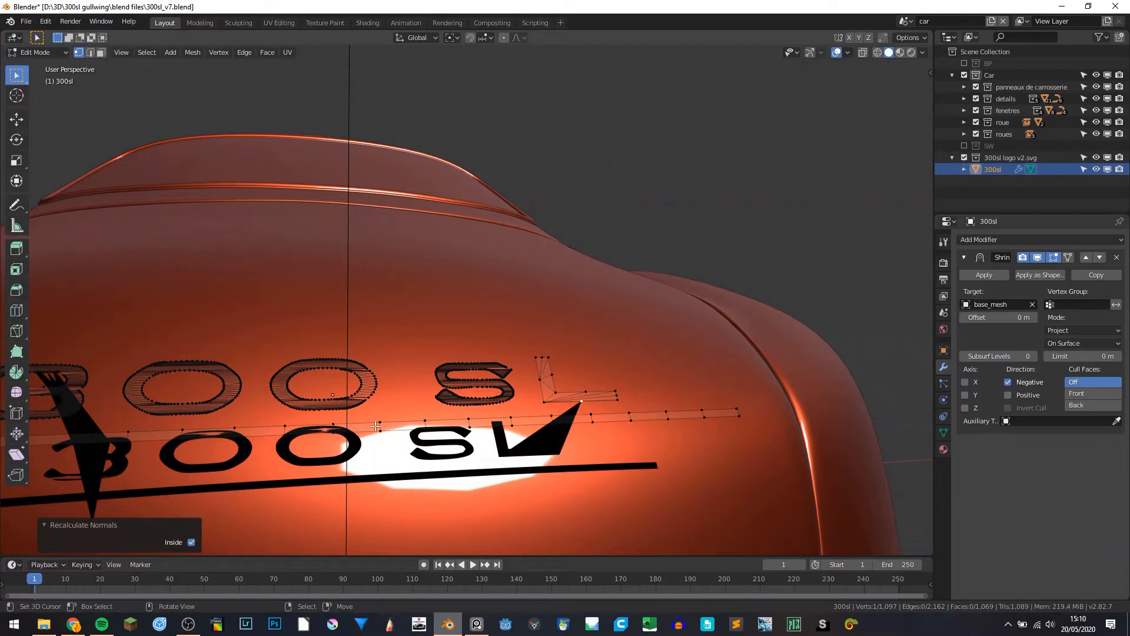
Try recalculating the normals outward on the neighbouring edge vertices where the digit 3 spikes, and leave mesh editing
key("Tab")
scroll(380, 431, "down", 2)
key("Tab")
middle_click_drag(386, 434, 412, 344)
scroll(457, 415, "up", 3)
scroll(457, 415, "up", 1)
scroll(467, 373, "up", 4)
middle_click_drag(467, 373, 535, 226, "shift")
scroll(469, 328, "up", 5)
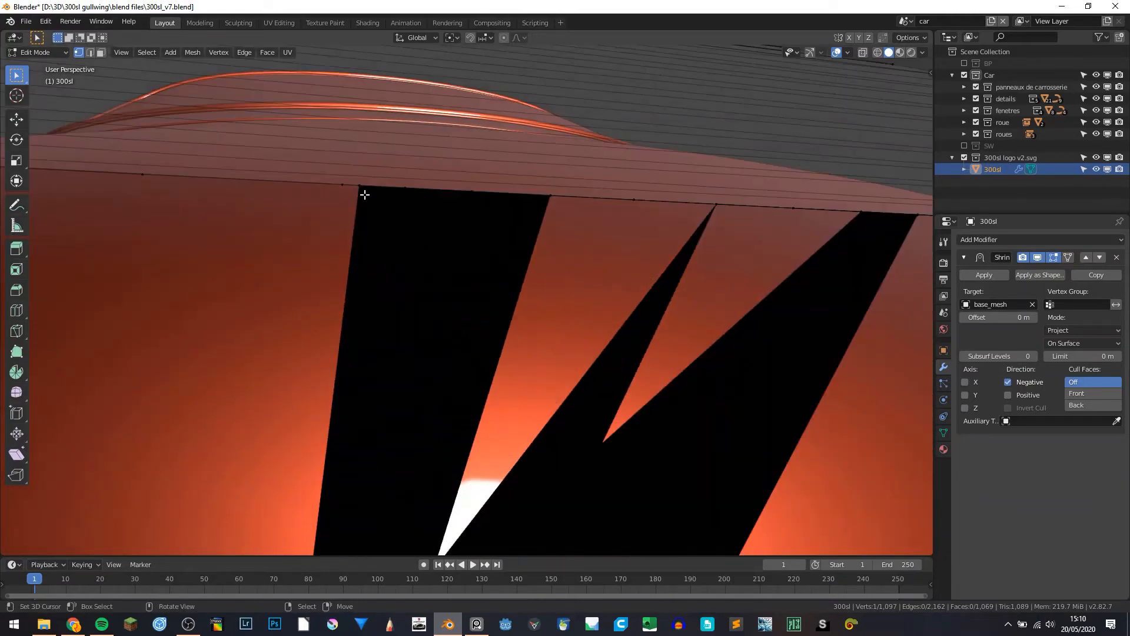
left_click(362, 192, "ctrl")
left_click(467, 196, "ctrl")
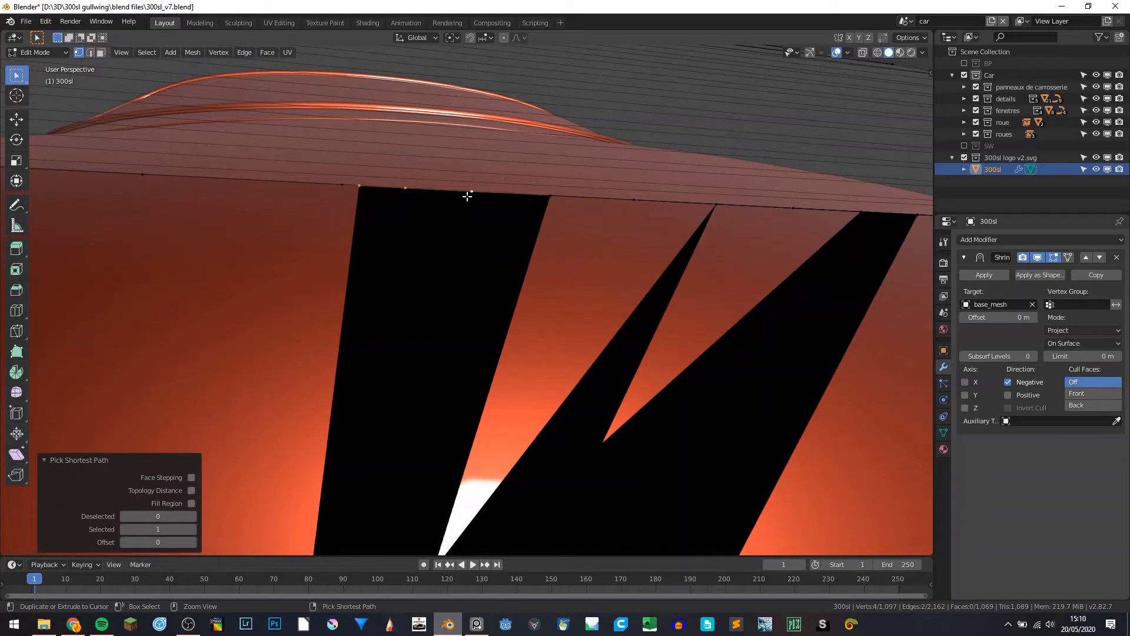
key("shift+n")
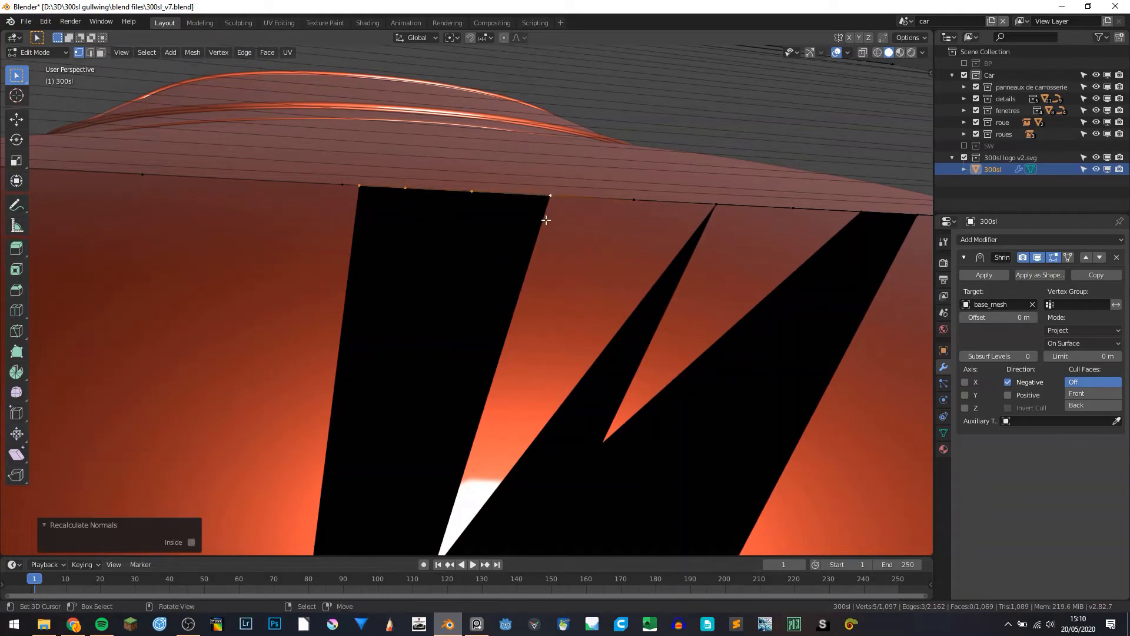
scroll(548, 237, "down", 4)
middle_click_drag(542, 252, 457, 373)
key("Tab")
scroll(506, 315, "down", 3)
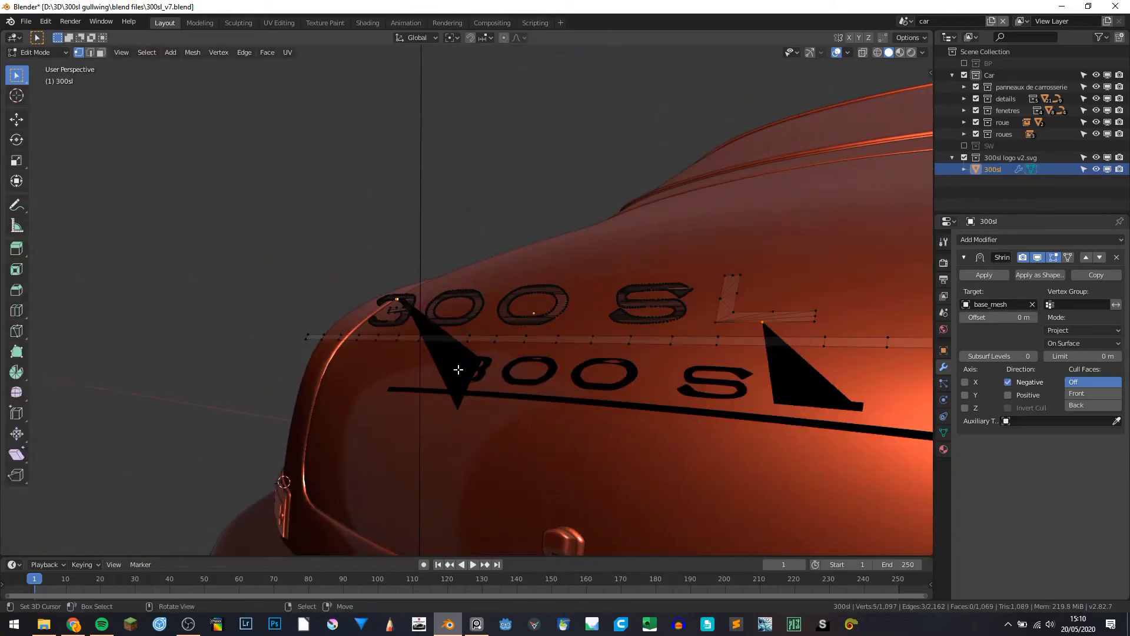
Set the logo's Shrinkwrap to project along the Y axis only, in the negative direction
left_click(1009, 383)
middle_click_drag(919, 383, 687, 401)
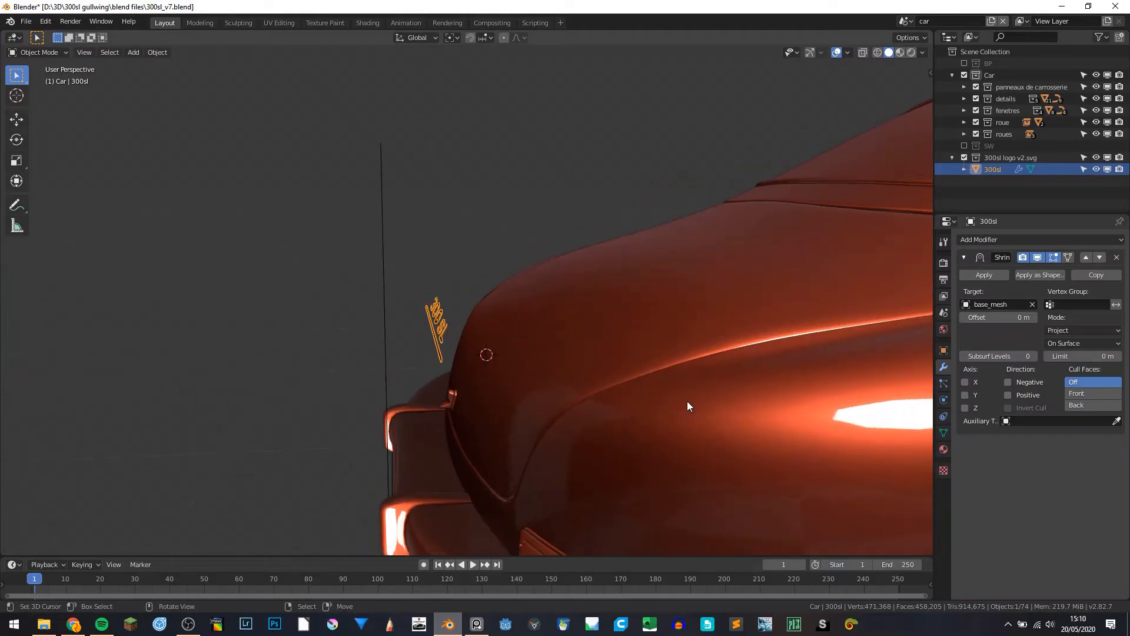
left_click(1009, 382)
left_click(965, 383)
left_click(965, 383)
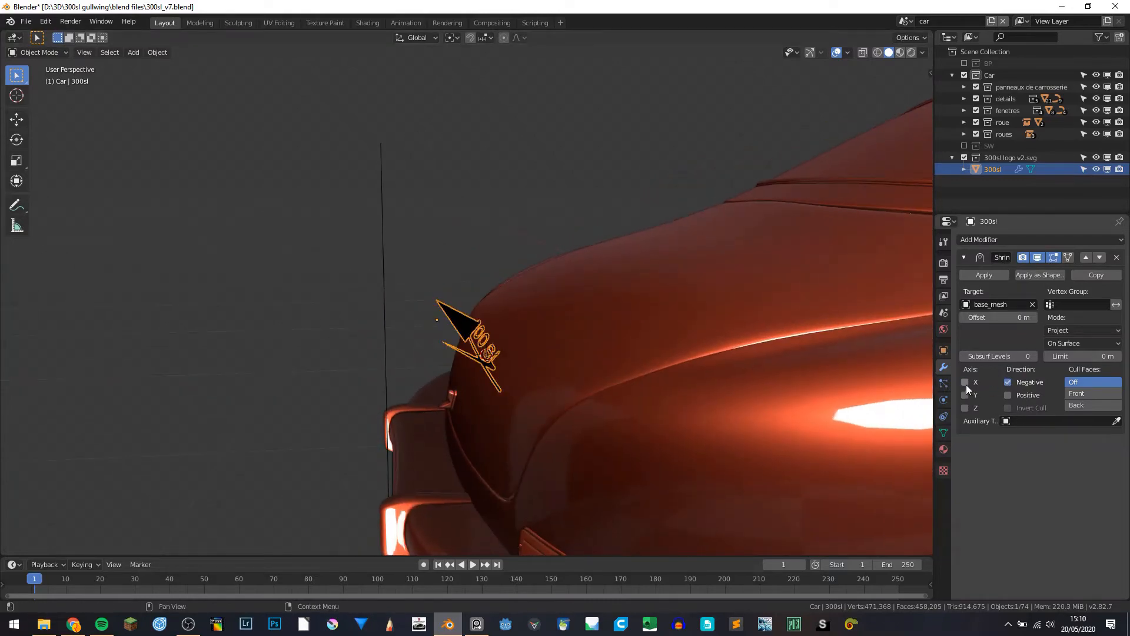
left_click(965, 395)
middle_click_drag(840, 394, 950, 349)
middle_click_drag(557, 297, 499, 302)
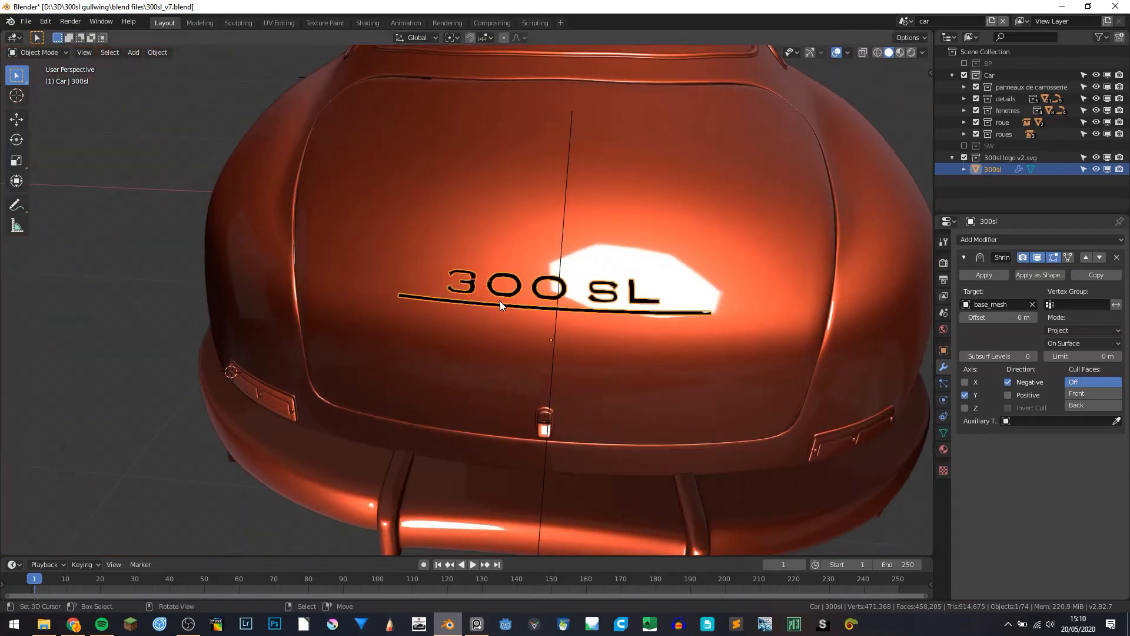
Deselect the logo, save the file and inspect the projected lettering on the trunk lid
key("alt+a")
middle_click_drag(574, 309, 535, 340)
key("ctrl+s")
scroll(533, 336, "up", 5)
middle_click_drag(525, 308, 504, 284)
scroll(644, 265, "down", 6)
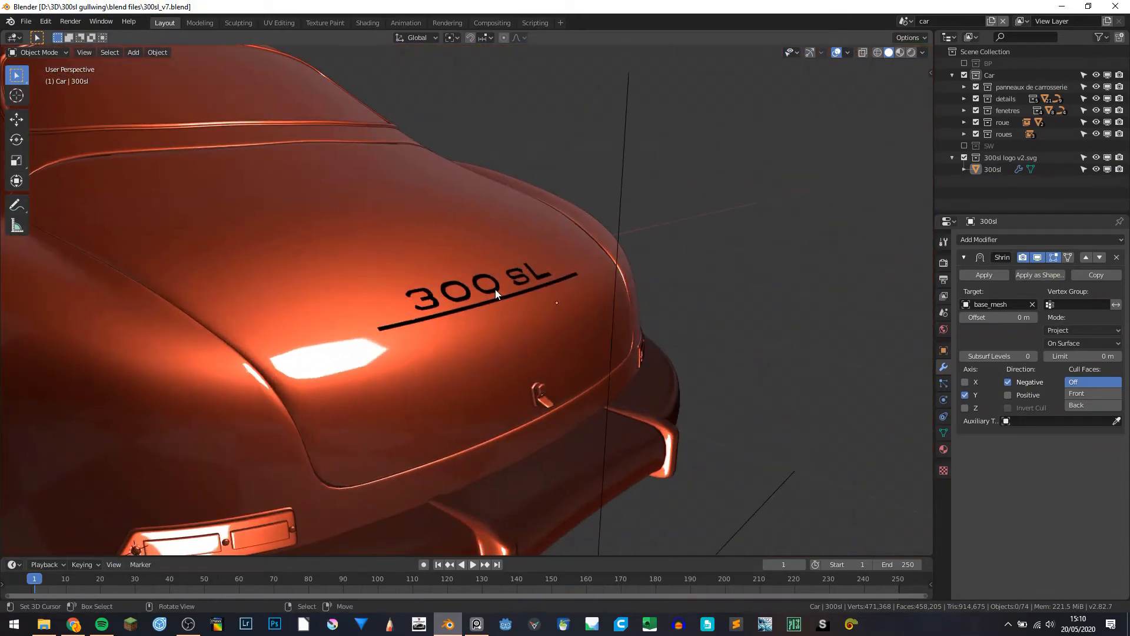
Add a Solidify modifier to the 300sl logo and set its thickness to 5 mm
left_click(496, 288)
left_click(963, 257)
left_click(976, 240)
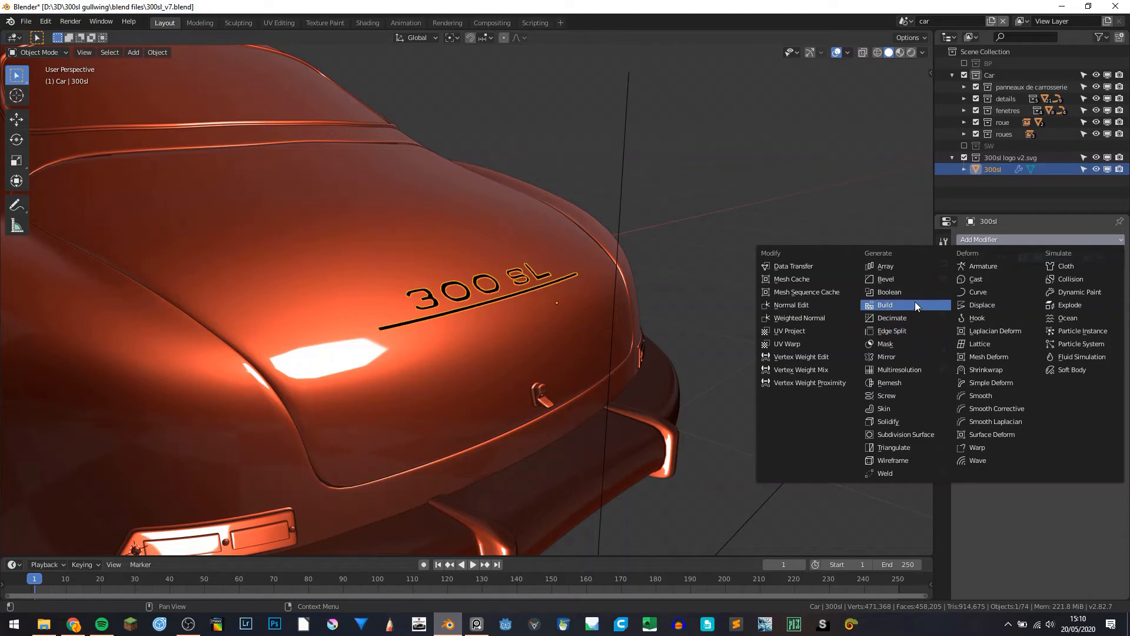
left_click(896, 423)
scroll(440, 282, "up", 2)
middle_click_drag(439, 282, 491, 262)
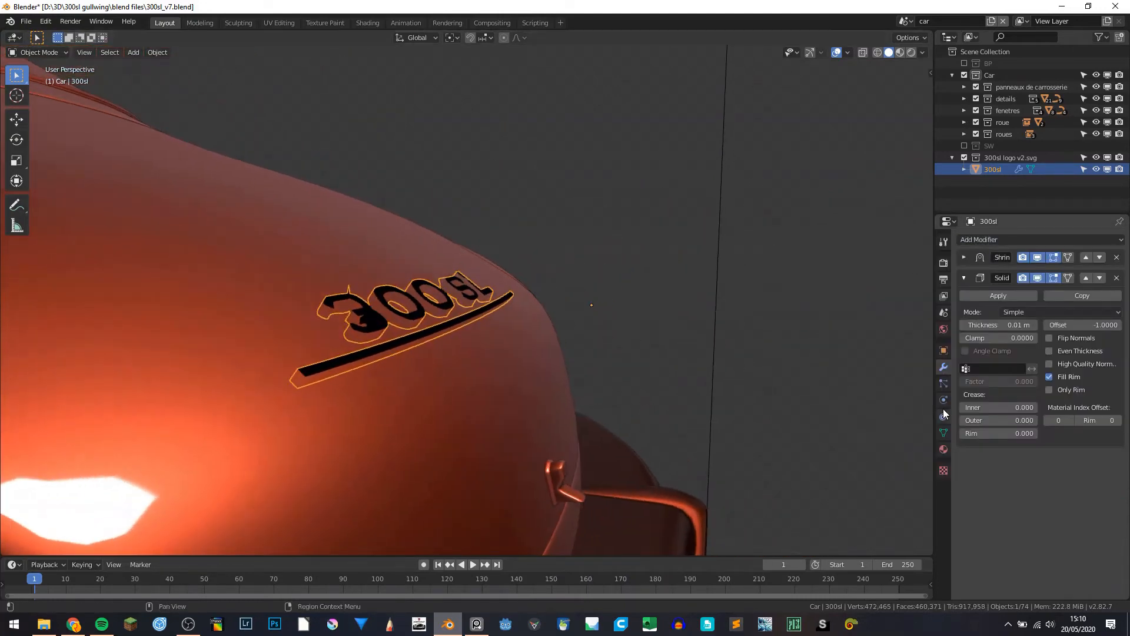
left_click(995, 324)
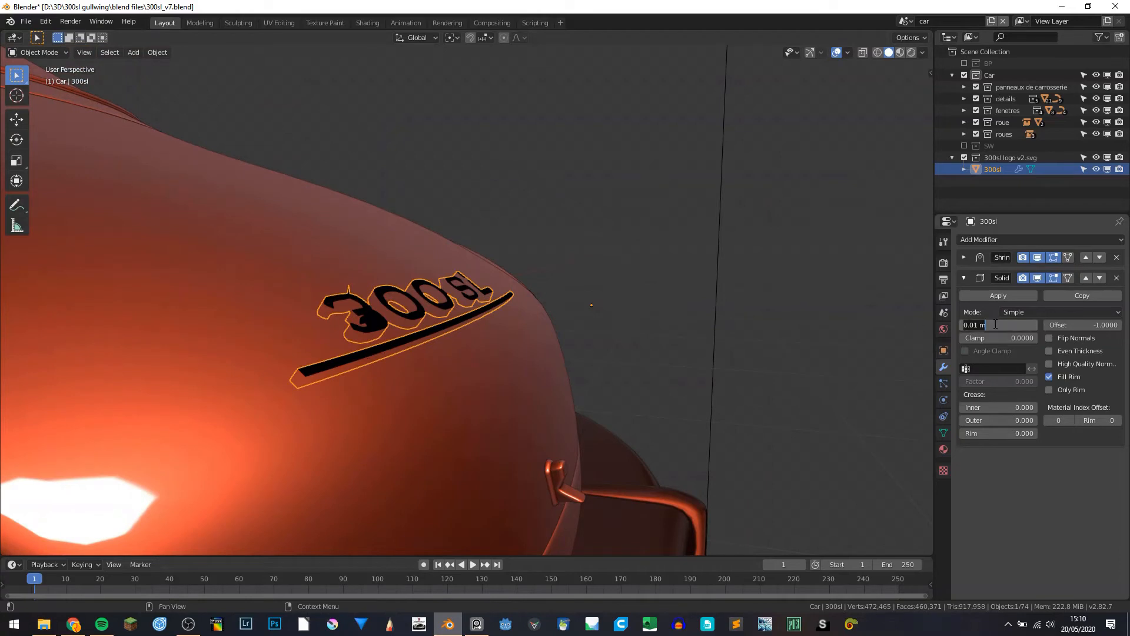
type("5mm")
key("Return")
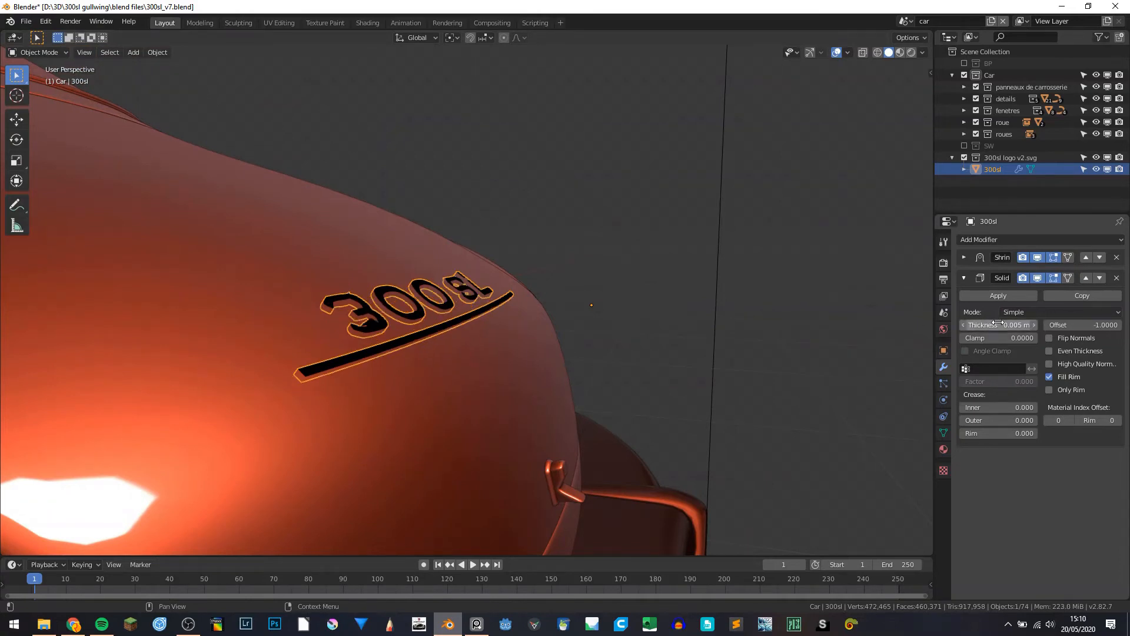
Reverse the Solidify direction by setting the logo's thickness to -0.005 m
left_click(996, 324)
left_click(967, 325)
type("-")
key("Return")
middle_click_drag(241, 250, 200, 372)
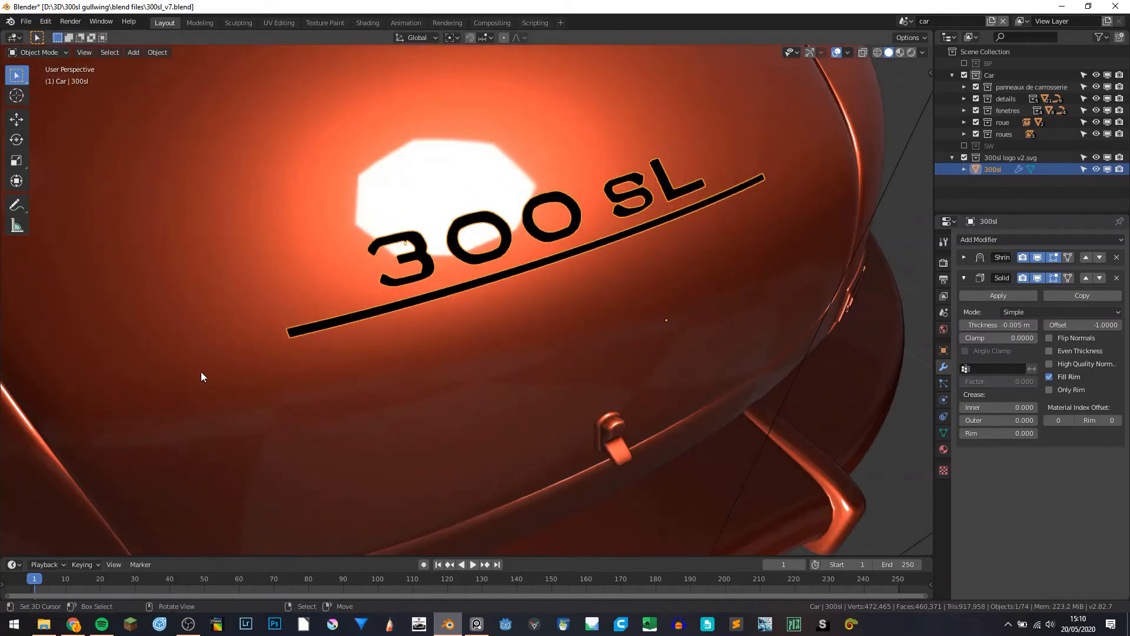
Examine the thickened 300sl badge on the trunk lid from several angles with the viewport overlays hidden
key("shift+alt+z")
scroll(536, 294, "down", 4)
middle_click_drag(538, 381, 585, 380)
scroll(502, 324, "up", 4)
scroll(585, 381, "down", 5)
middle_click_drag(448, 323, 414, 300)
scroll(584, 296, "up", 3)
key("shift+alt+z")
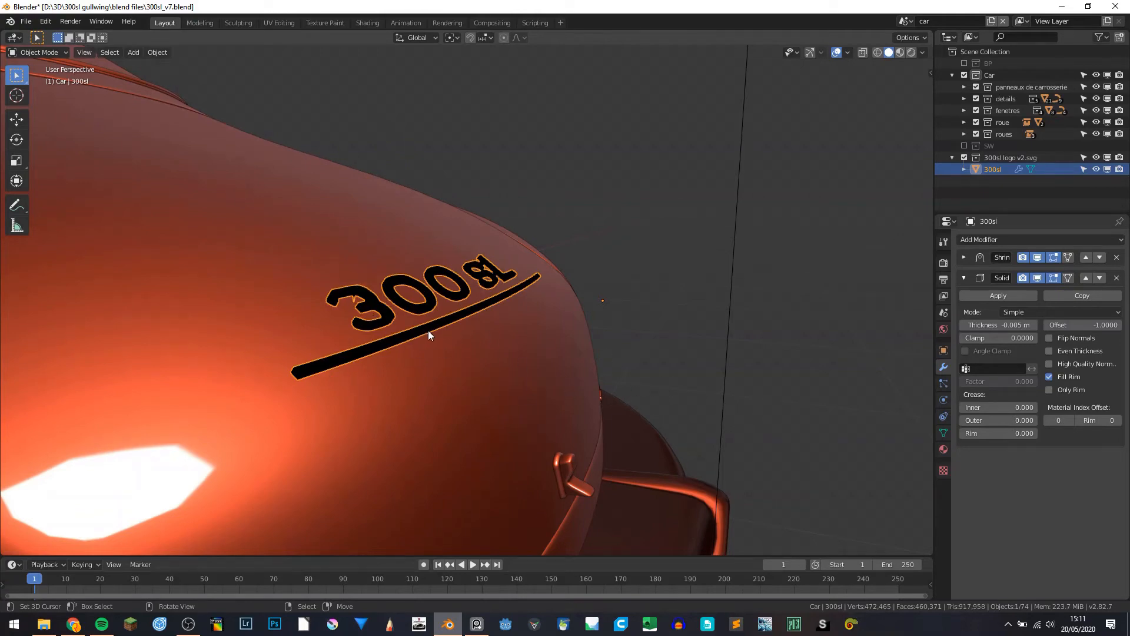
Remove the SVGMat.001 material from the 300sl badge on the trunk lid
middle_click_drag(428, 331, 459, 343)
scroll(528, 300, "down", 3)
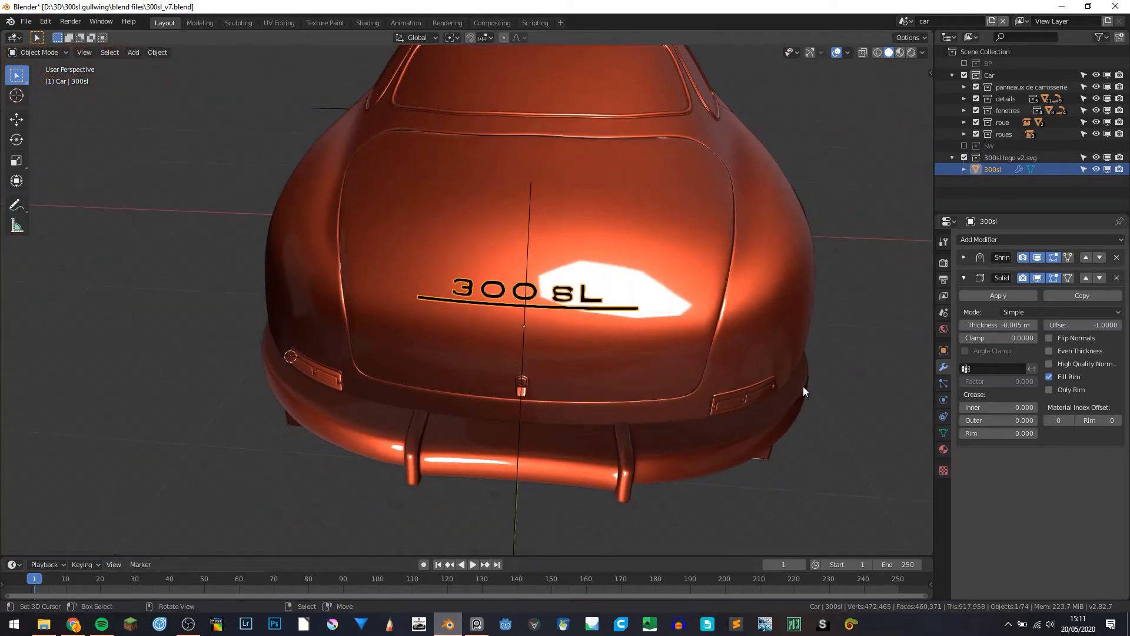
left_click(943, 449)
scroll(419, 289, "up", 2)
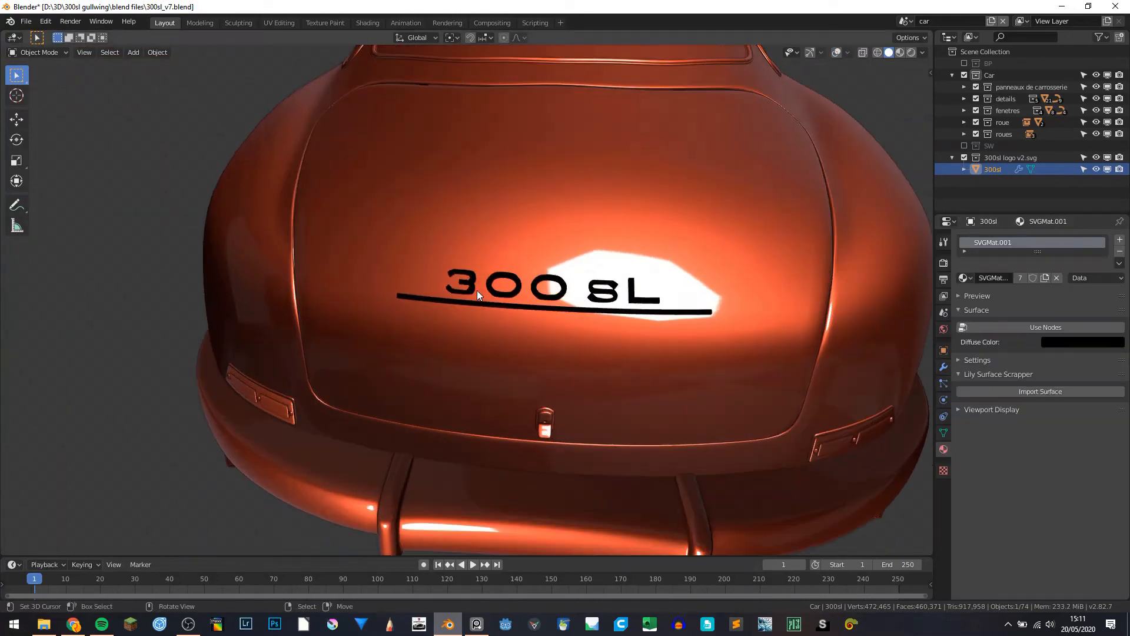
scroll(477, 291, "up", 1)
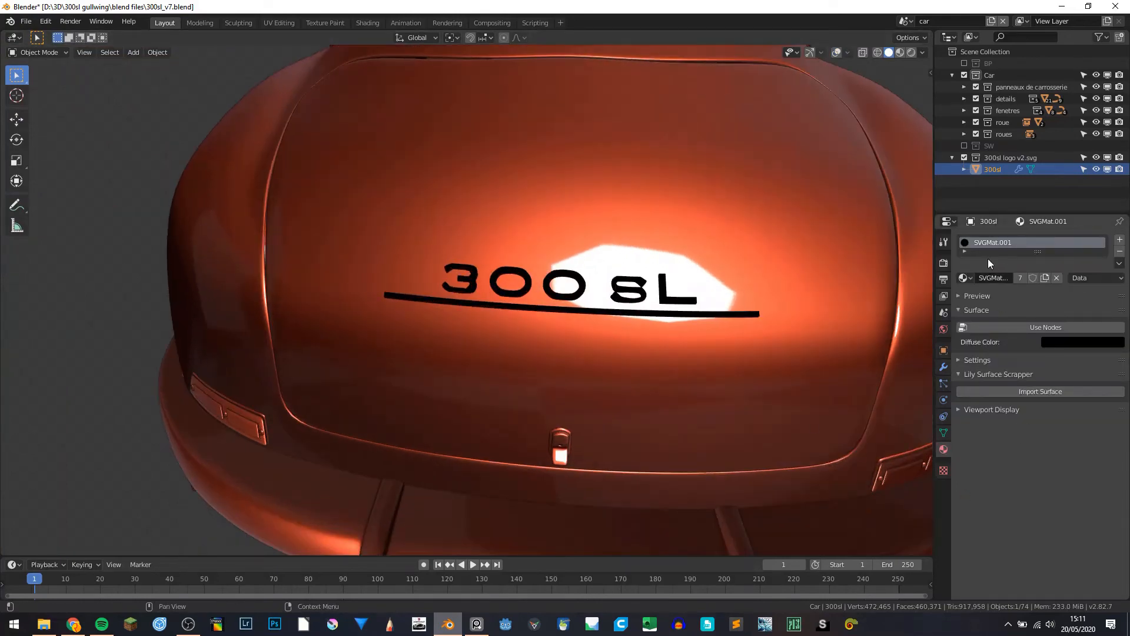
left_click(1056, 278)
scroll(356, 331, "down", 3)
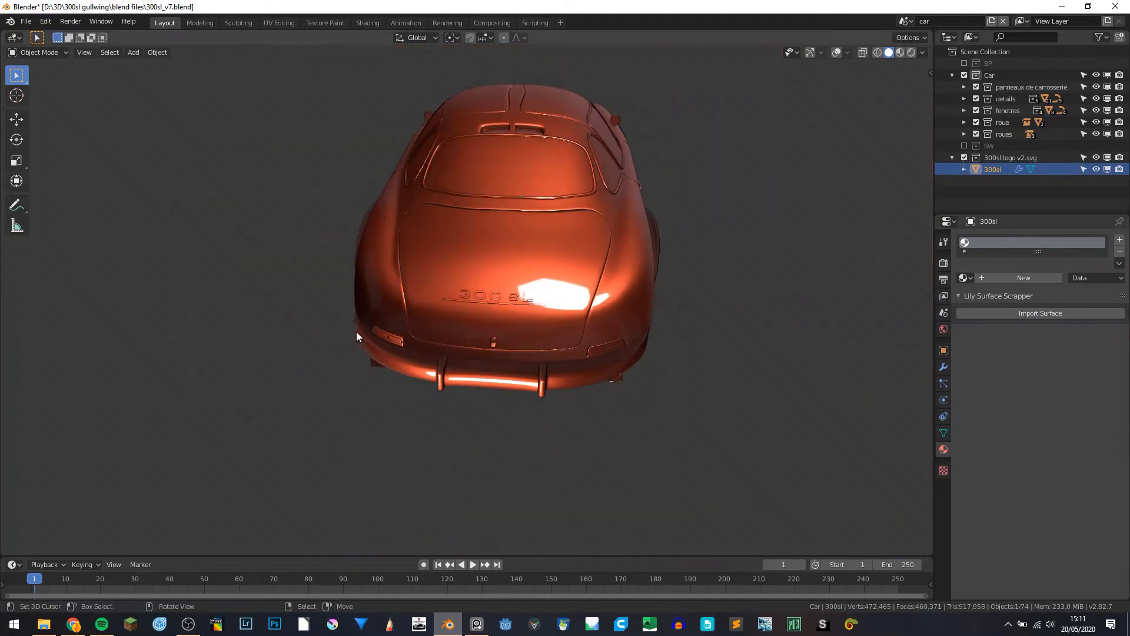
Examine the car and its 300sl badge from several angles with the viewport overlays hidden
mouse_move(356, 331)
middle_mouse_down()
mouse_move(532, 315)
mouse_move(363, 313)
middle_mouse_up()
key("shift+alt+z")
key("shift+alt+z")
scroll(416, 318, "down", 2)
middle_click_drag(471, 295, 532, 307)
scroll(532, 308, "up", 1)
middle_click_drag(336, 384, 631, 328)
scroll(708, 287, "up", 4)
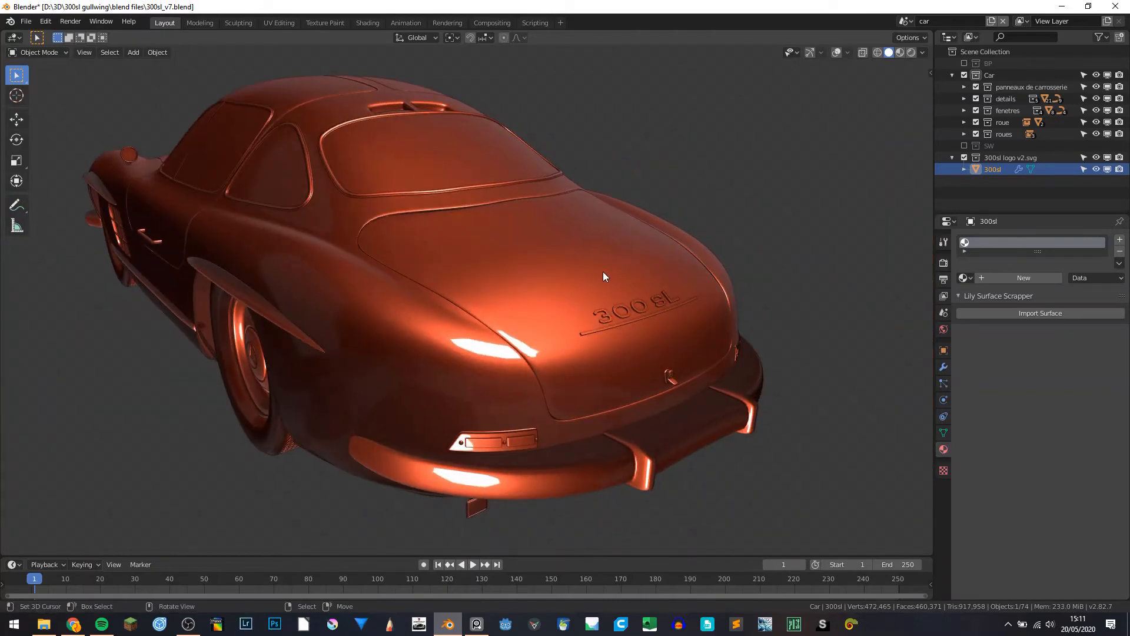
middle_click_drag(259, 287, 319, 277)
Show the overlays, duplicate the front wheel's Mercedes star in place and clear the copy's location and rotation
key("shift+alt+z")
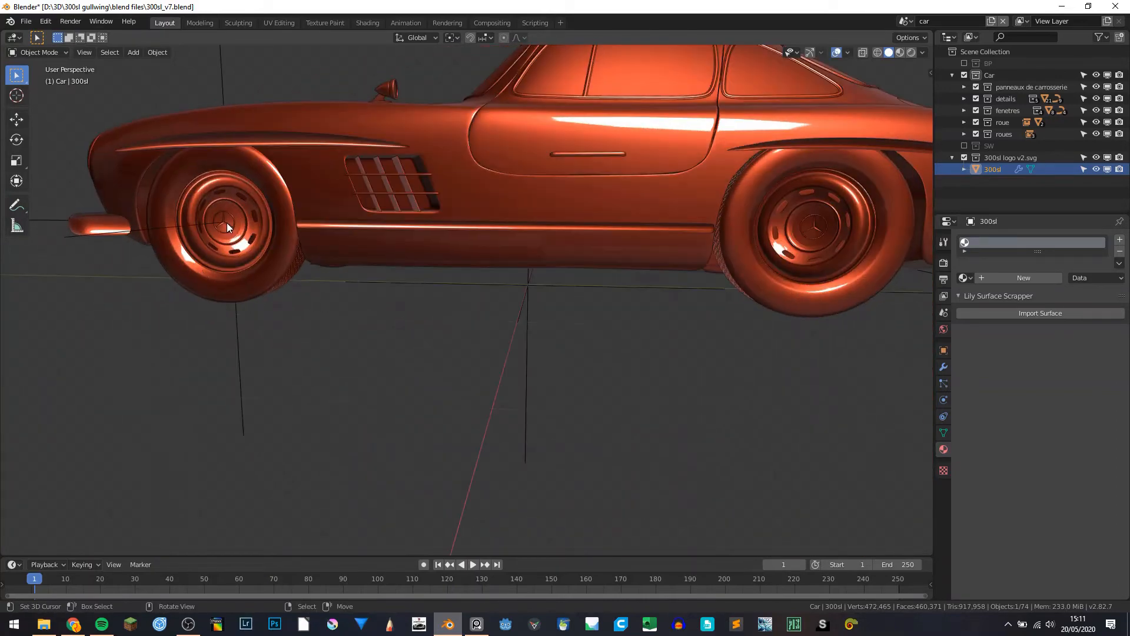
left_click(227, 223)
scroll(218, 269, "down", 6)
middle_click_drag(231, 278, 473, 352)
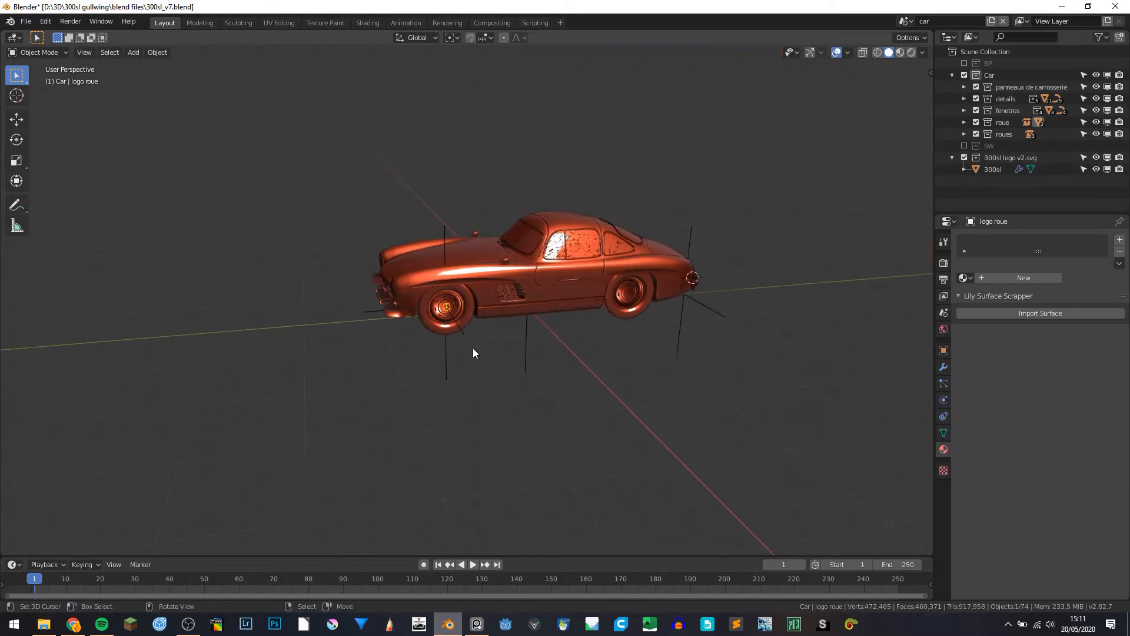
key("shift+d")
right_click(517, 383)
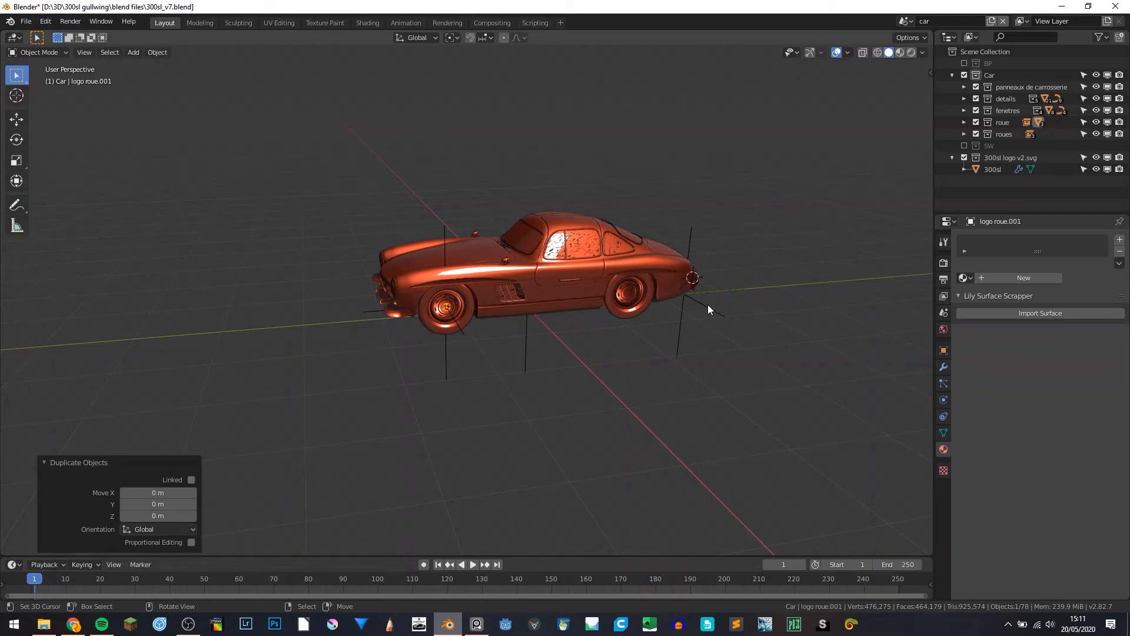
key("alt+r")
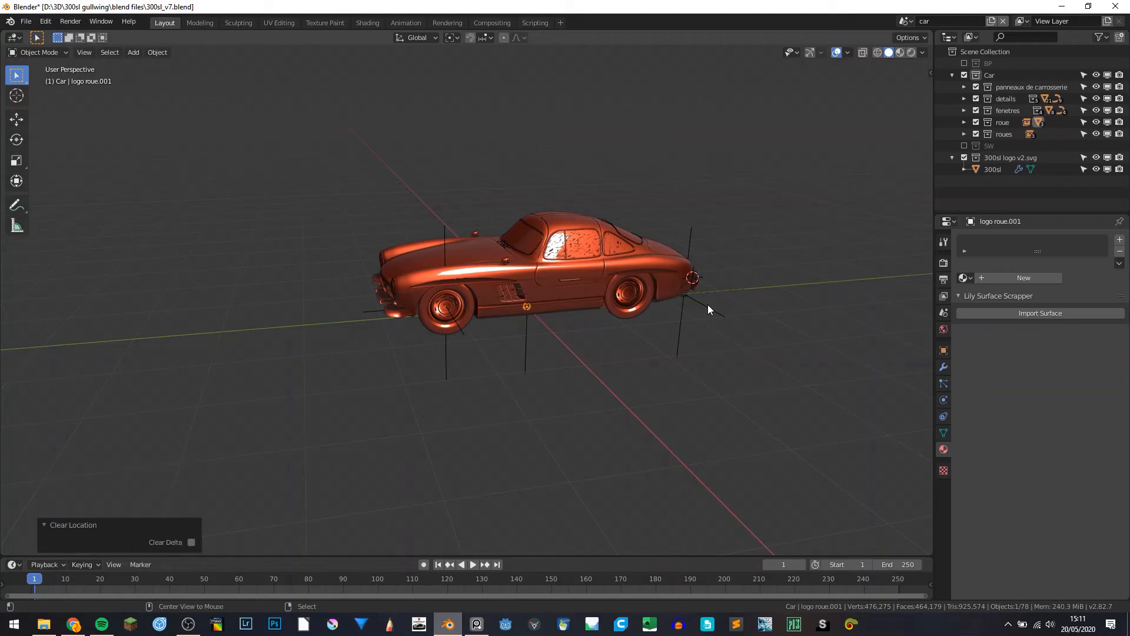
middle_click_drag(708, 305, 500, 309)
scroll(628, 251, "up", 7)
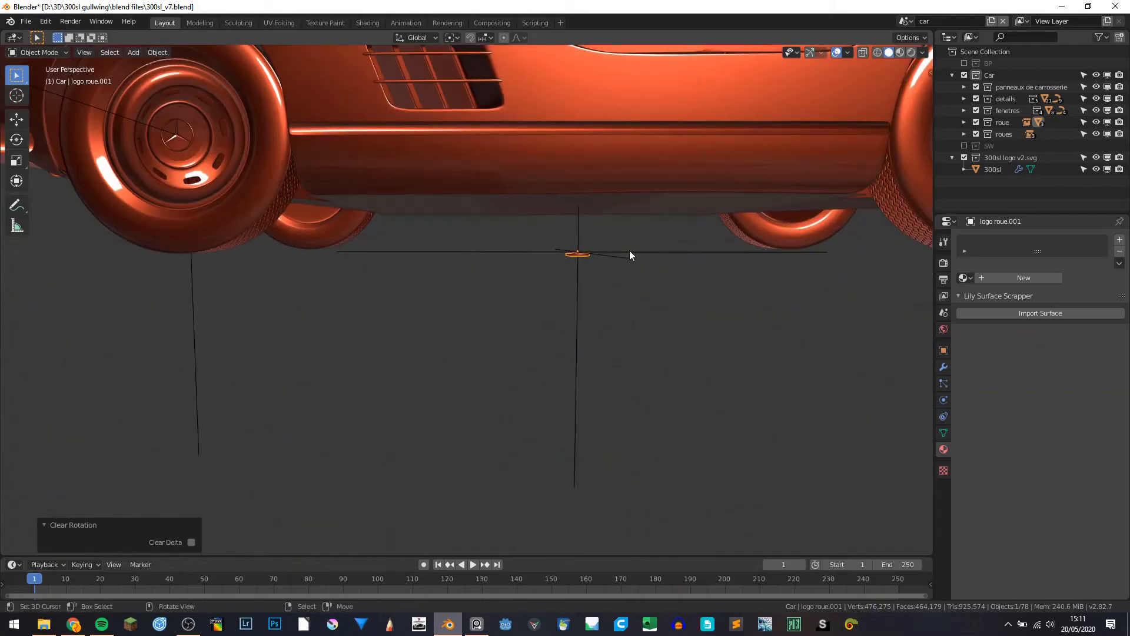
In the right side view, move the duplicated star about 2.18 m in Y and 0.745 m in Z, above the trunk lid
scroll(630, 249, "down", 4)
middle_click_drag(630, 250, 282, 453)
key("KP_3")
scroll(531, 321, "up", 4)
key("g")
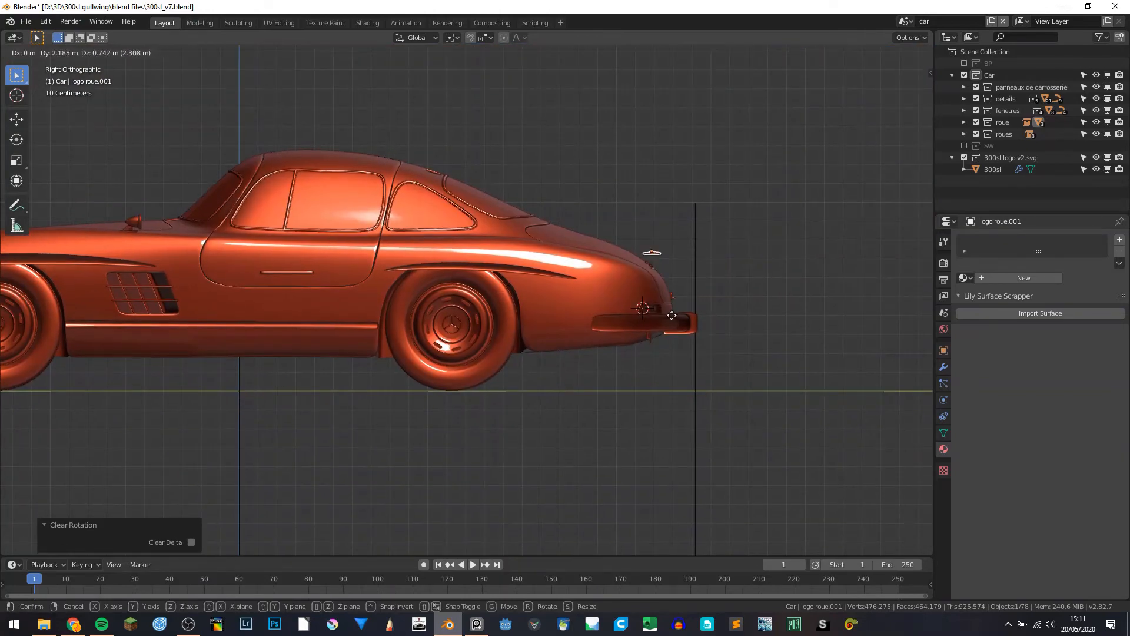
left_click(676, 320)
Rotate the duplicated star in the side view by about -134° and again by about -184° to face outward along the trunk slope
key("r")
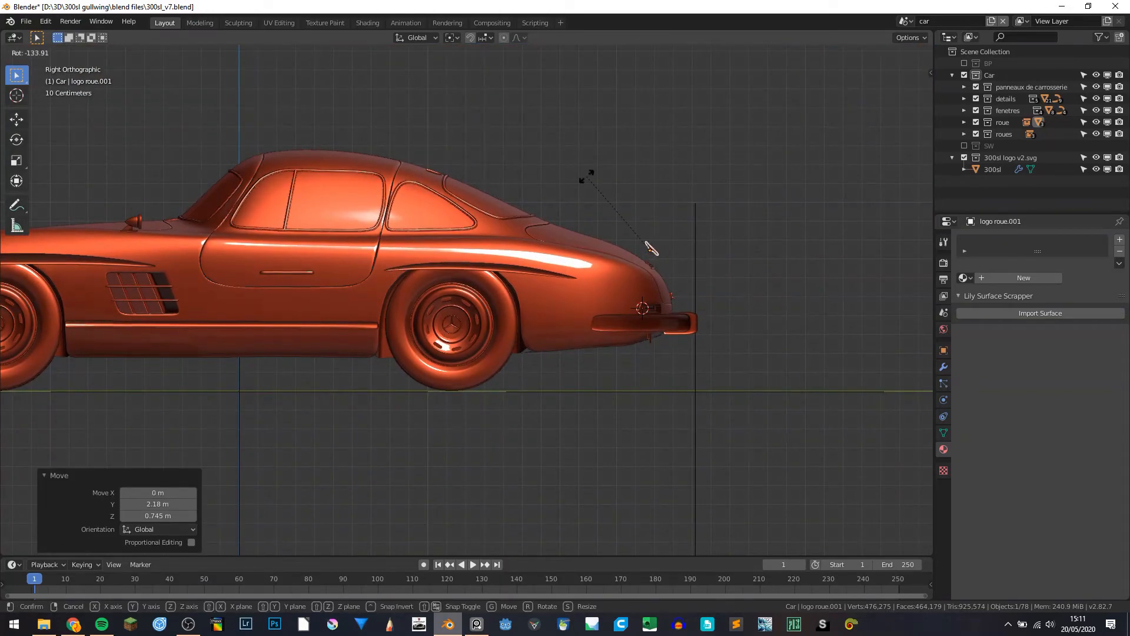
left_click(589, 176)
key("KP_Decimal")
key("KP_3")
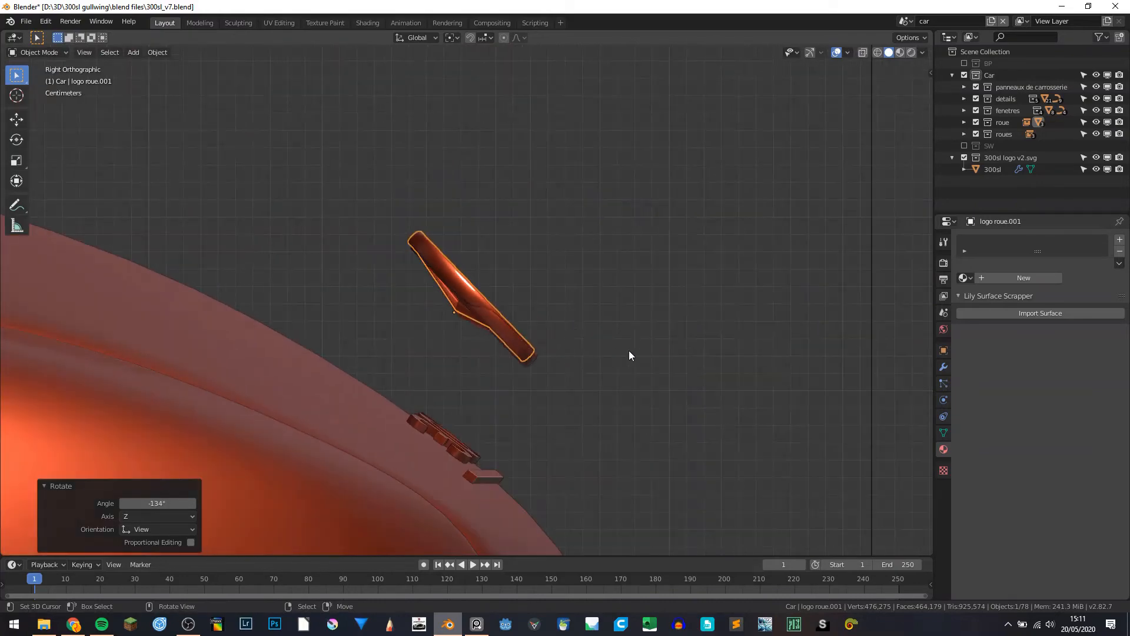
key("r")
left_click(329, 296)
middle_click_drag(329, 296, 438, 338)
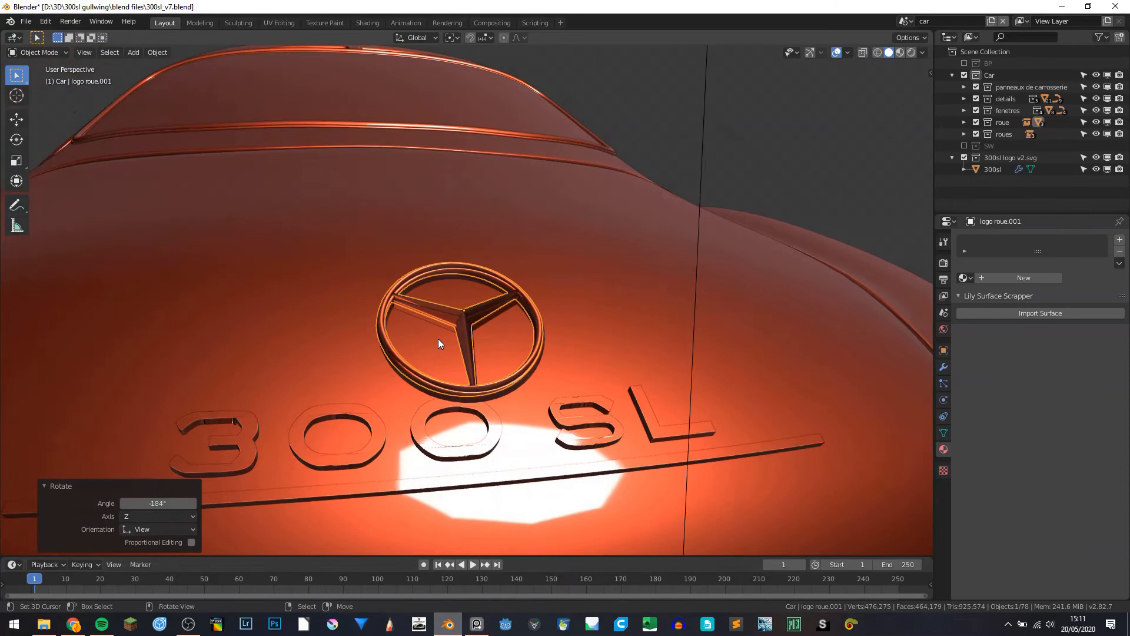
left_click(943, 368)
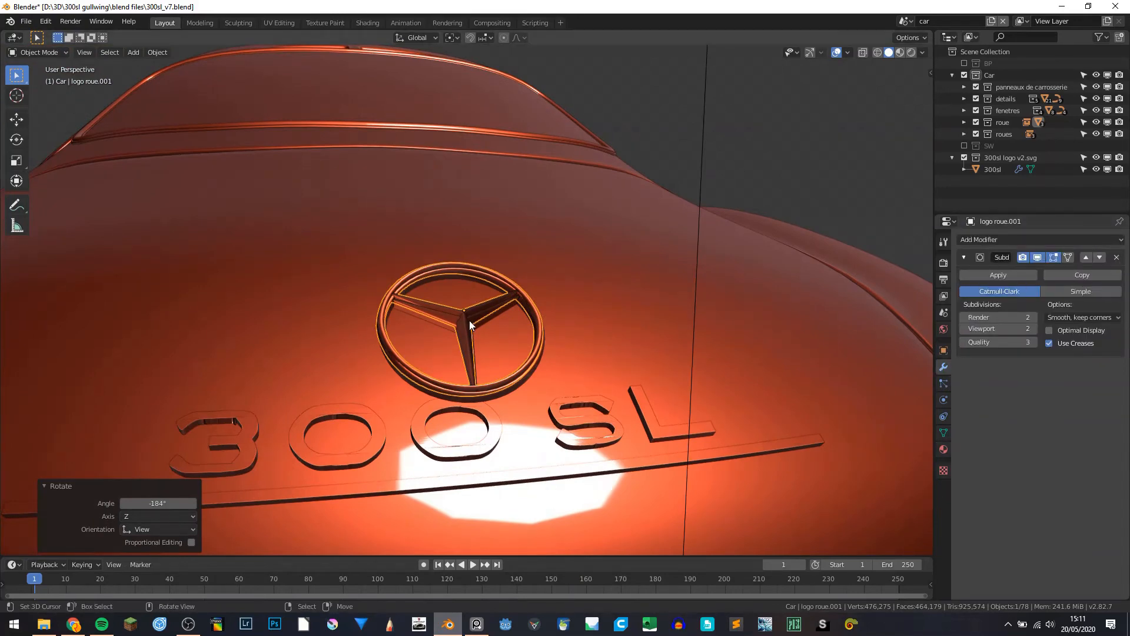
key("shift+d")
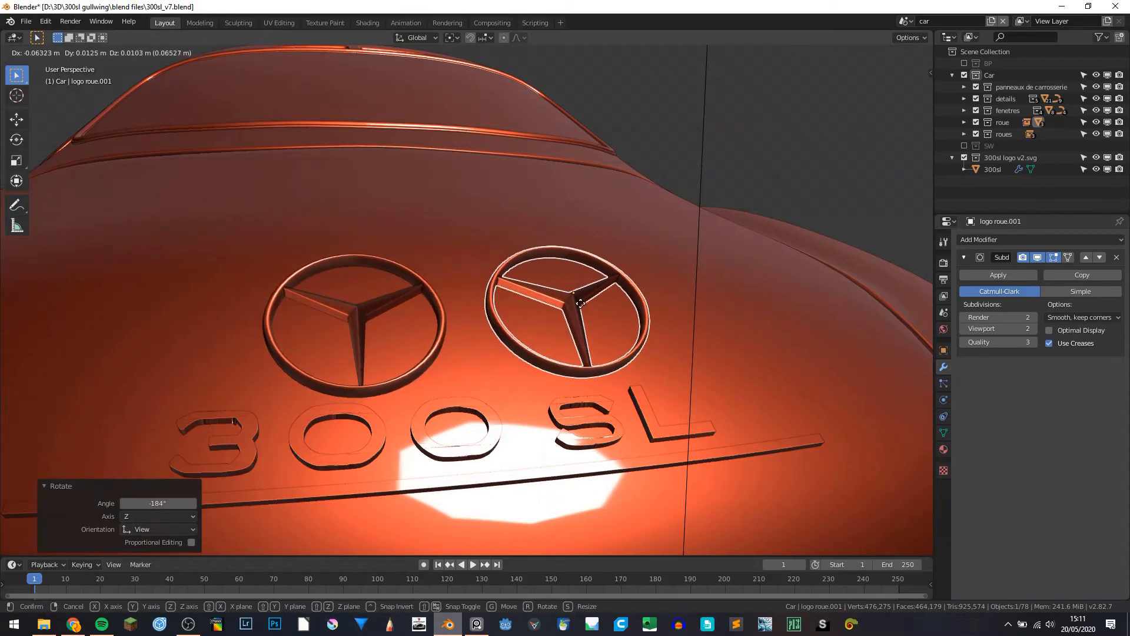
right_click(363, 301)
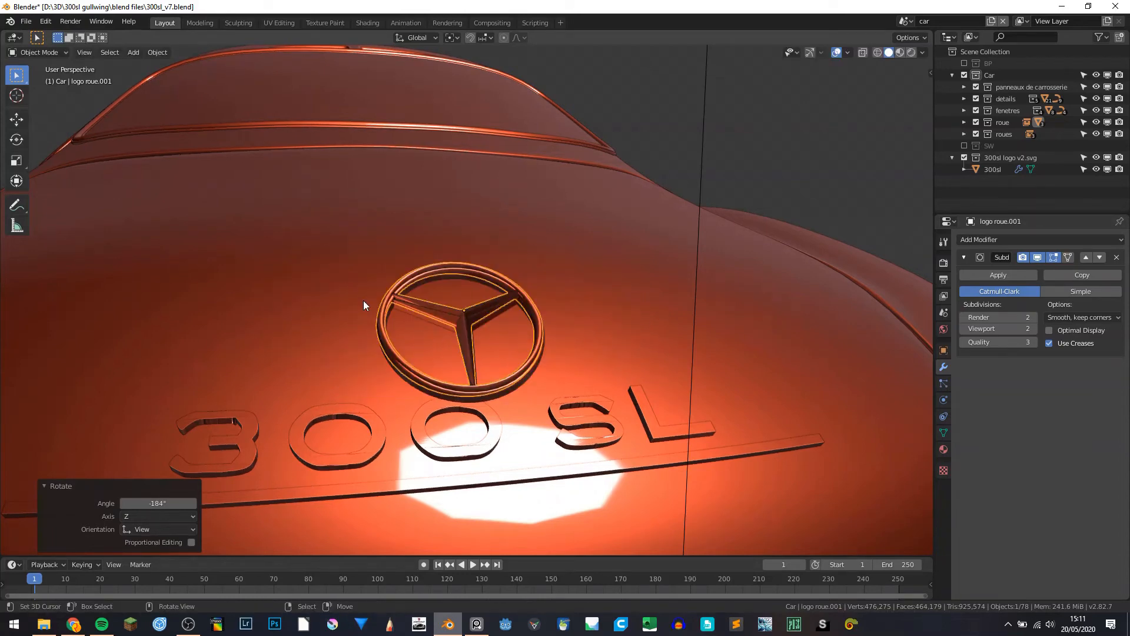
middle_click_drag(414, 303, 535, 295)
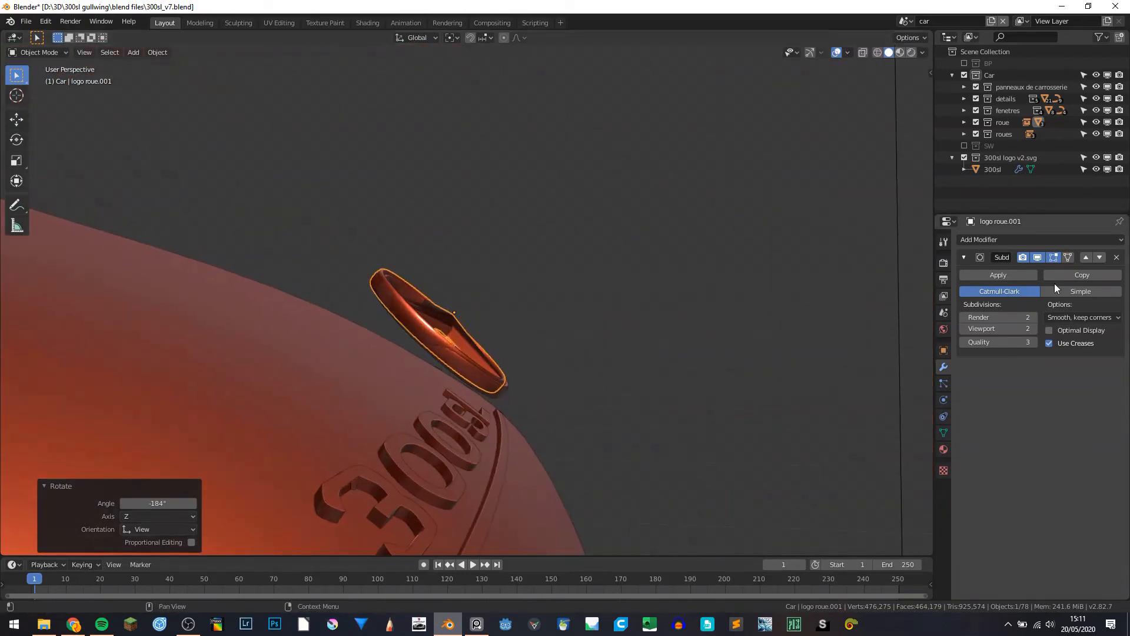
left_click(1038, 258)
left_click(1038, 258)
Move the duplicated star out of the wheel collection into the root Scene Collection
scroll(657, 440, "down", 5)
middle_click_drag(658, 436, 594, 437)
scroll(603, 416, "down", 3)
scroll(553, 440, "down", 7)
scroll(600, 439, "up", 6)
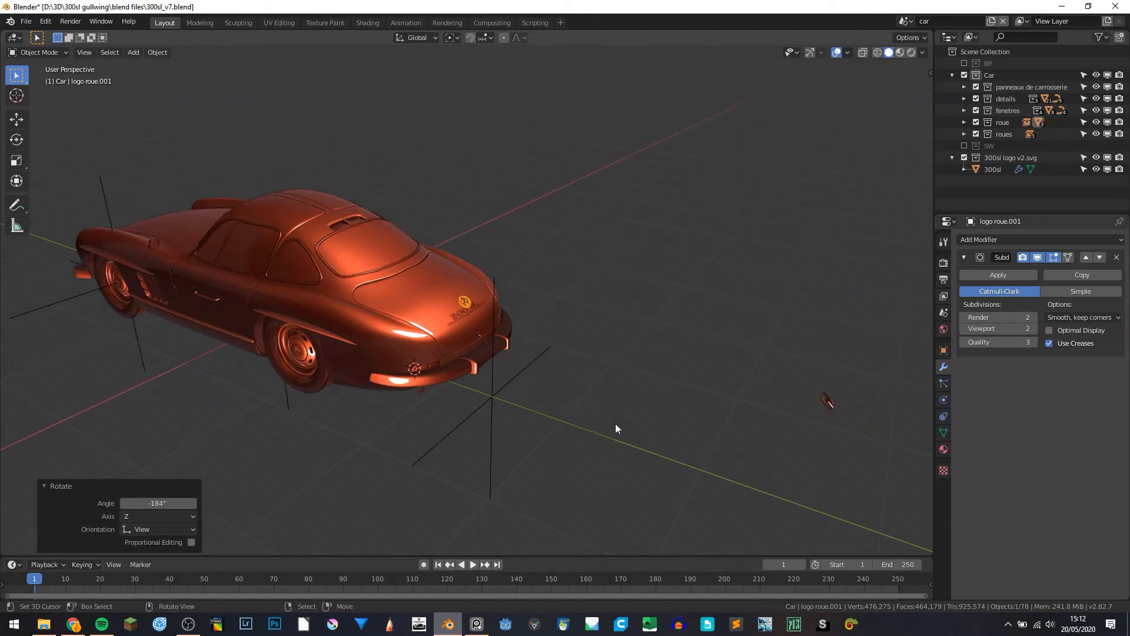
scroll(552, 348, "up", 5)
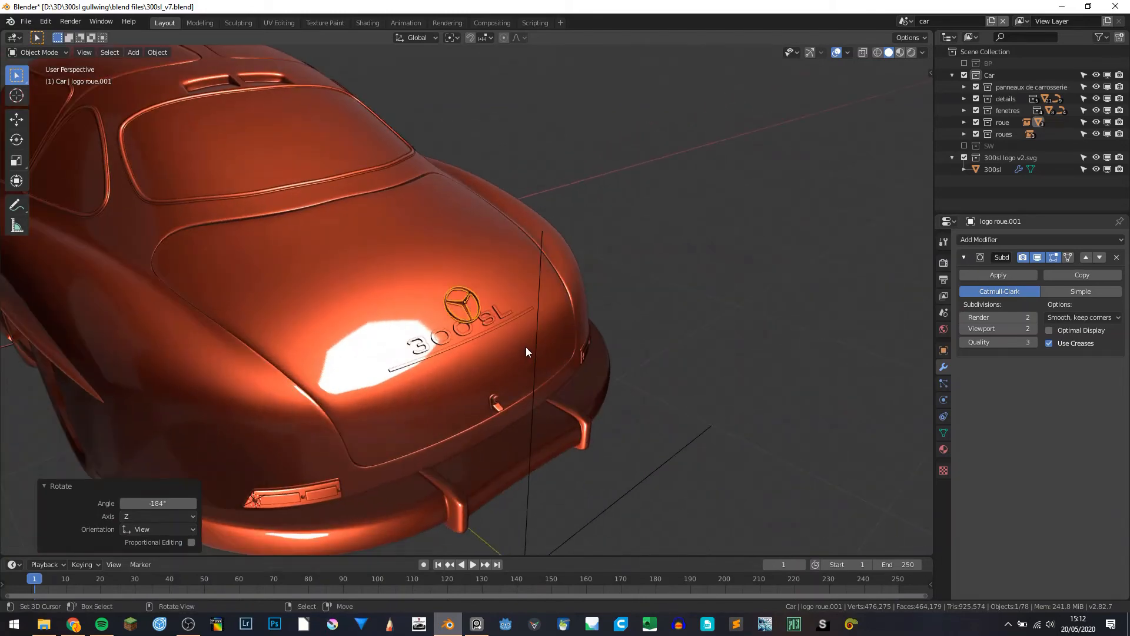
key("m")
left_click(486, 347)
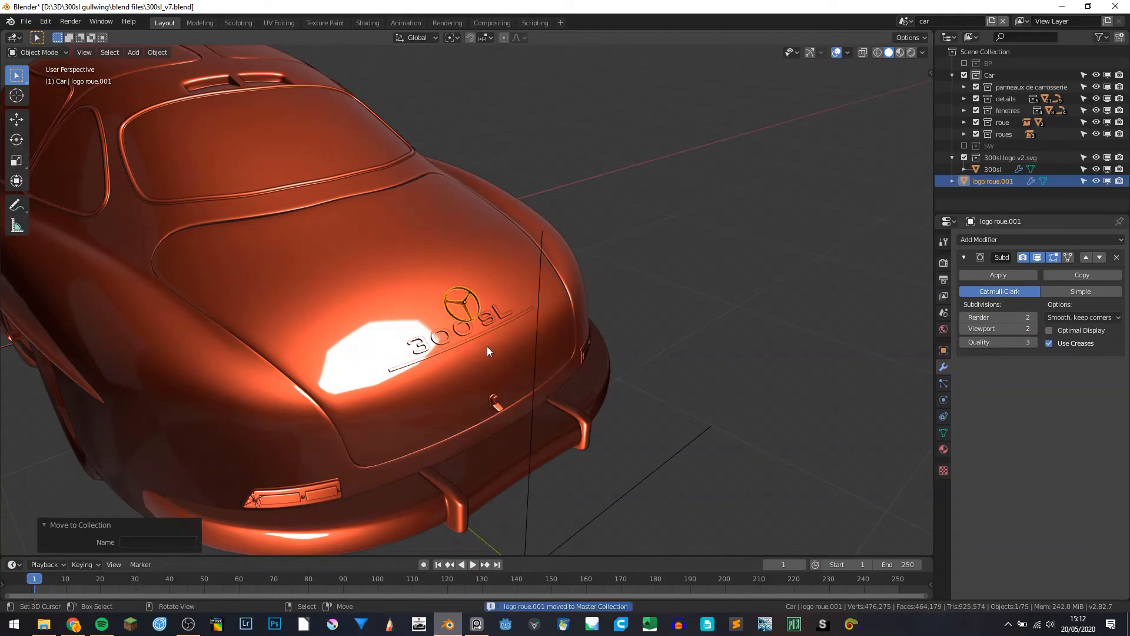
Rotate the duplicated star 180° about its local Z axis
scroll(474, 320, "up", 4)
middle_click_drag(475, 320, 448, 323)
scroll(448, 323, "up", 4)
key("KP_7")
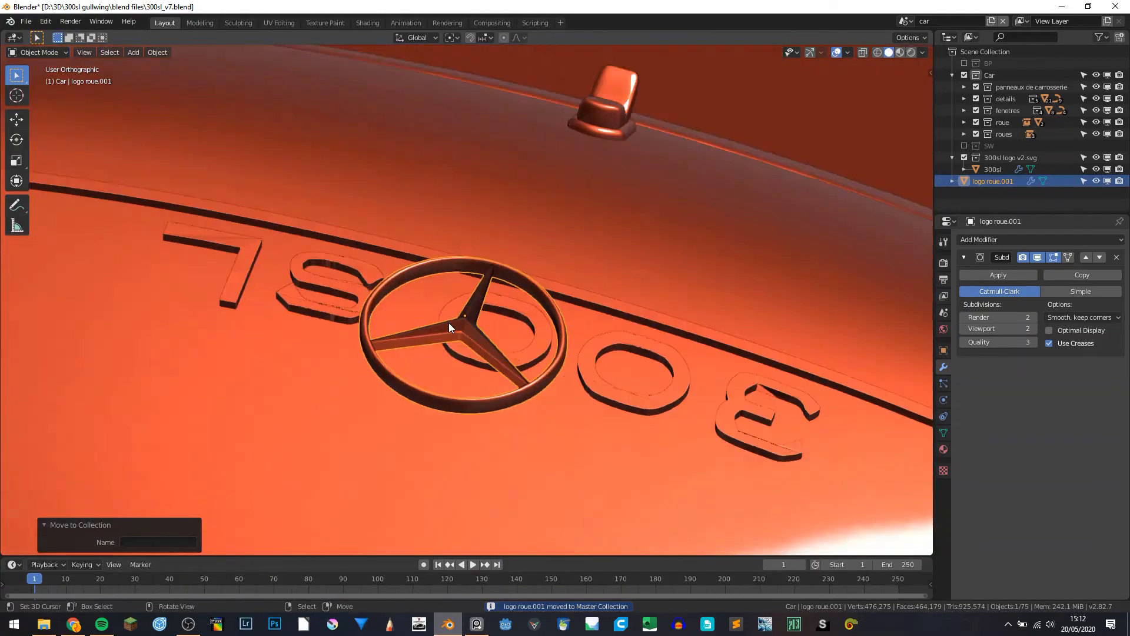
scroll(432, 317, "down", 5)
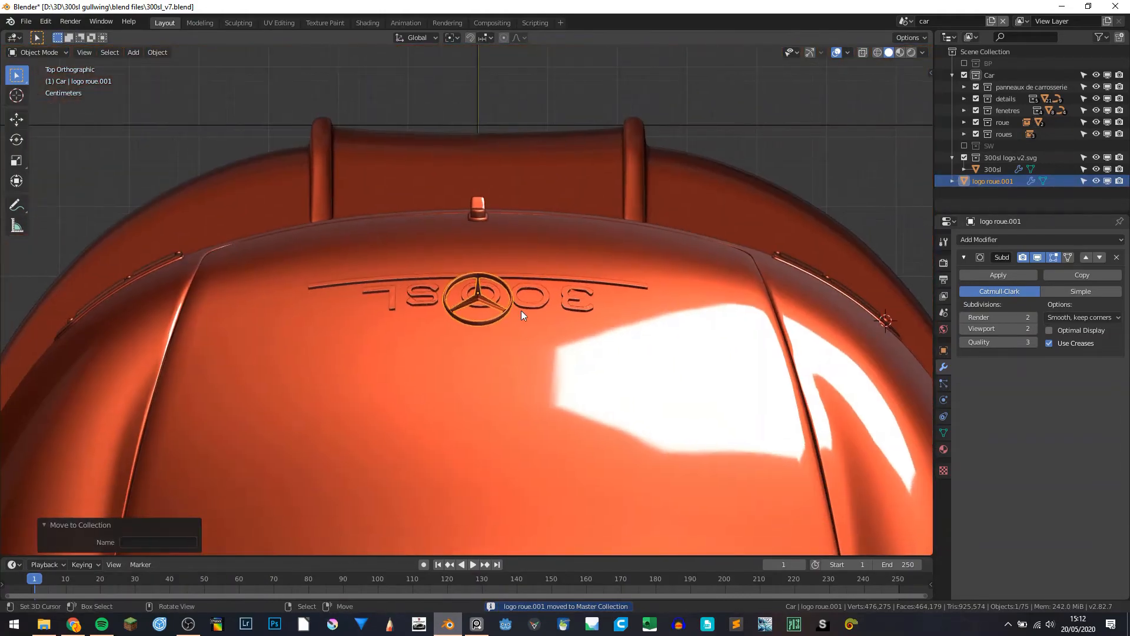
key("r")
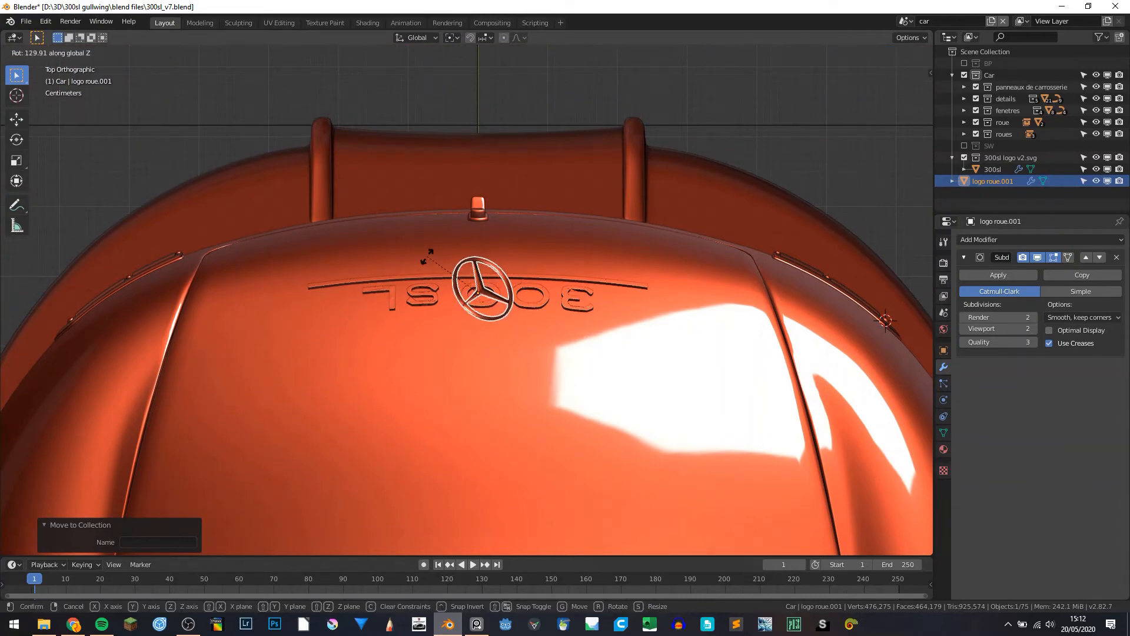
type("z180")
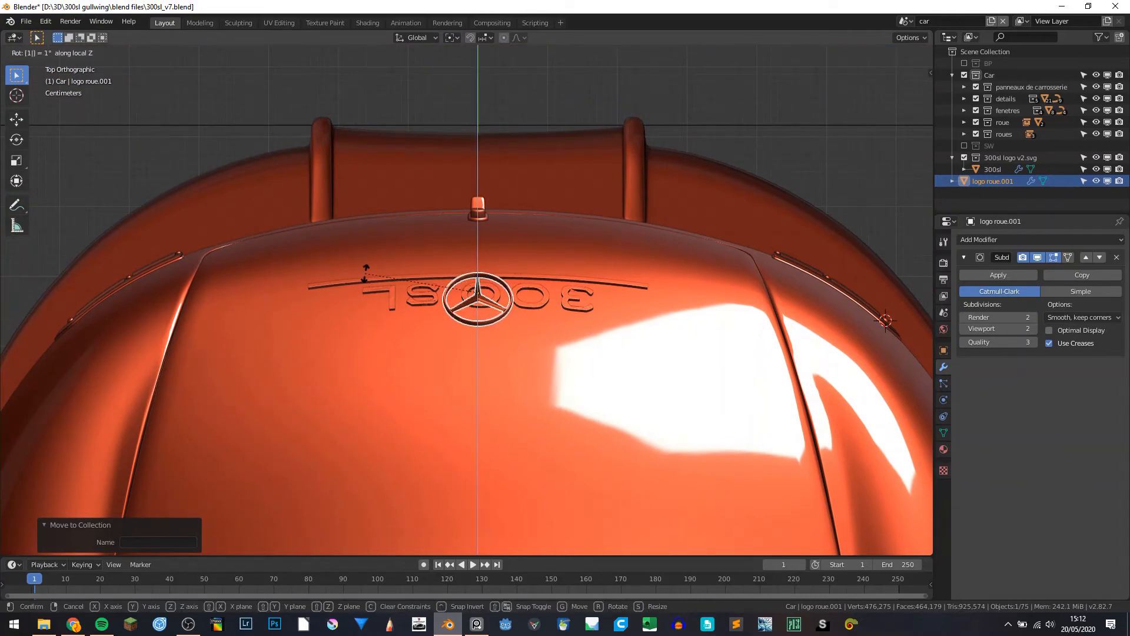
key("Return")
scroll(378, 388, "up", 4)
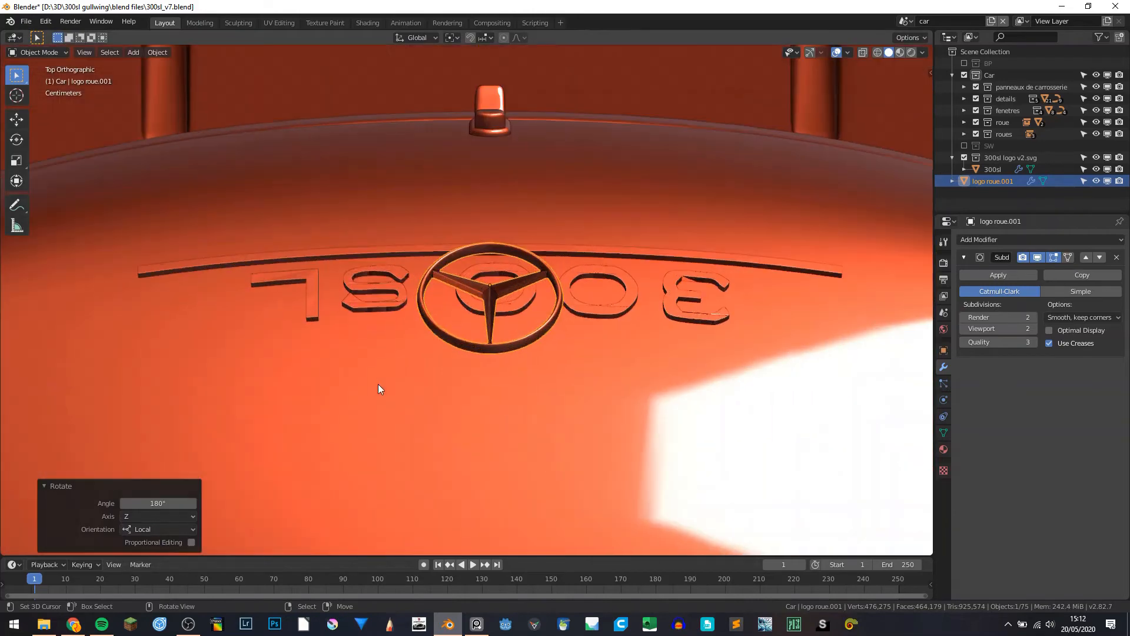
In the top view, move the star about -0.0676 m along Y so it clears the 300 SL lettering
key("g")
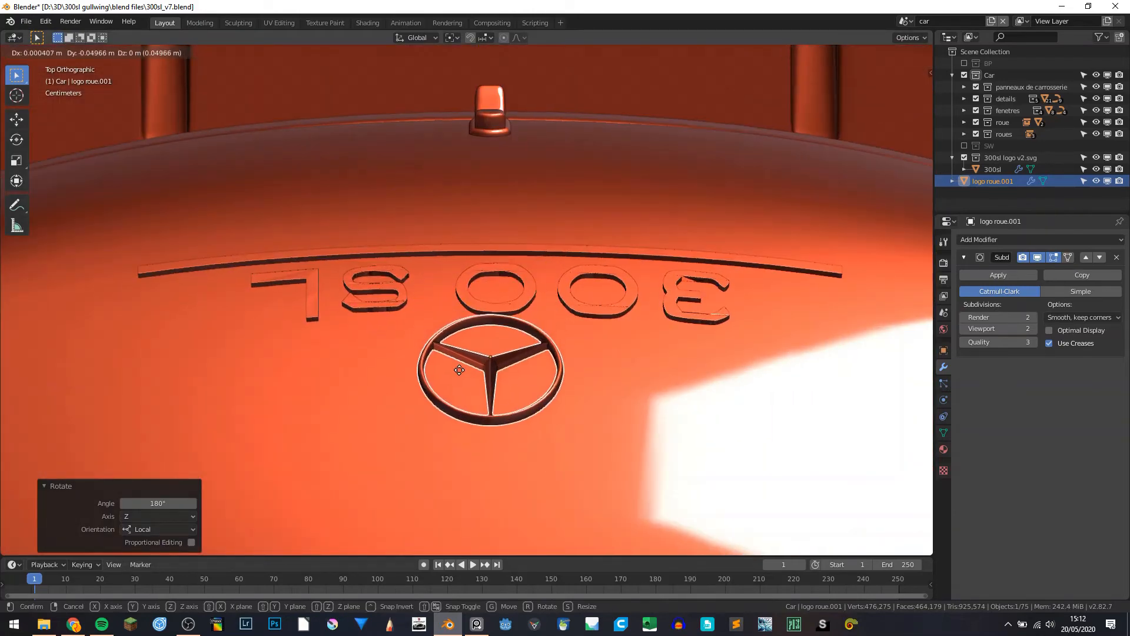
right_click(459, 369)
key("g")
key("y")
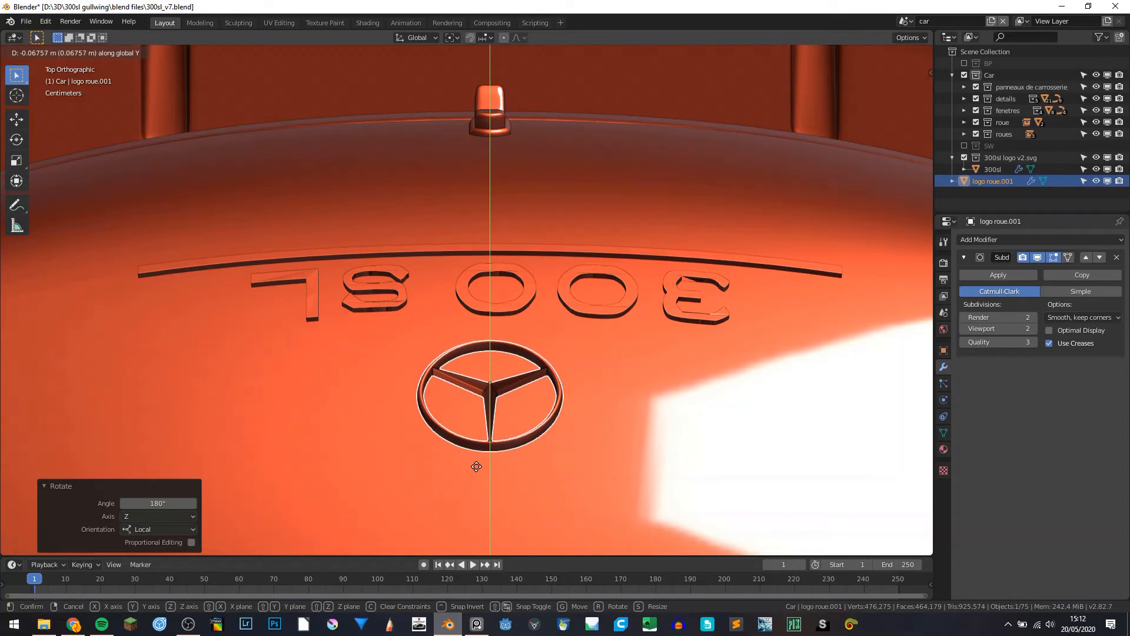
left_click(477, 466)
Scale the star up by about 1.21 and shift it about -0.004 m along Y
key("s")
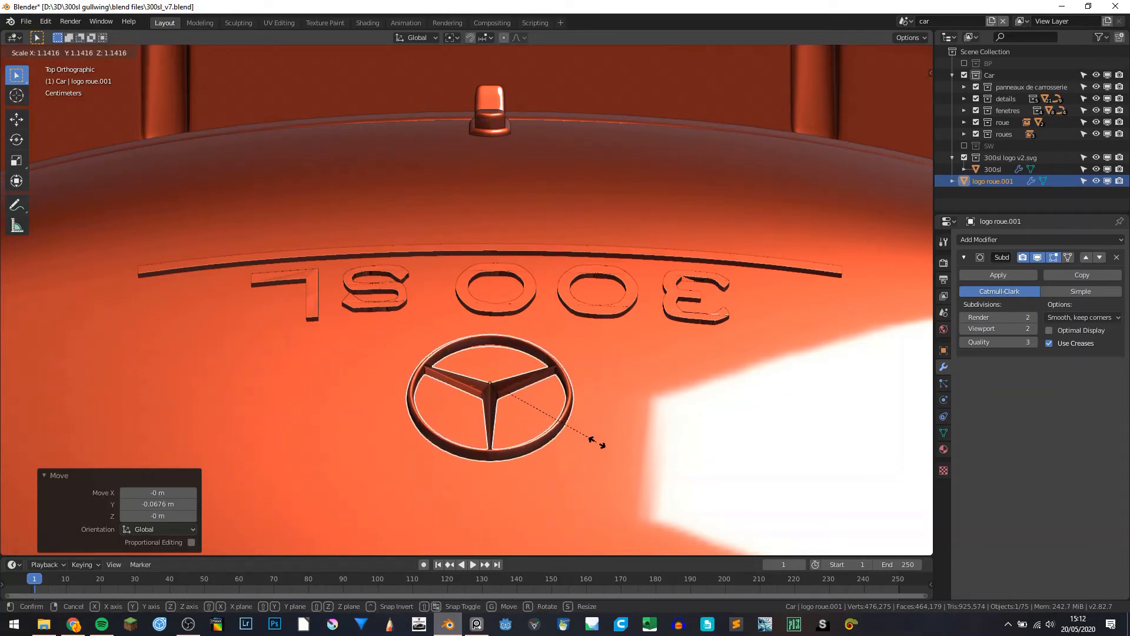
left_click(592, 435)
key("g")
key("y")
left_click(591, 436)
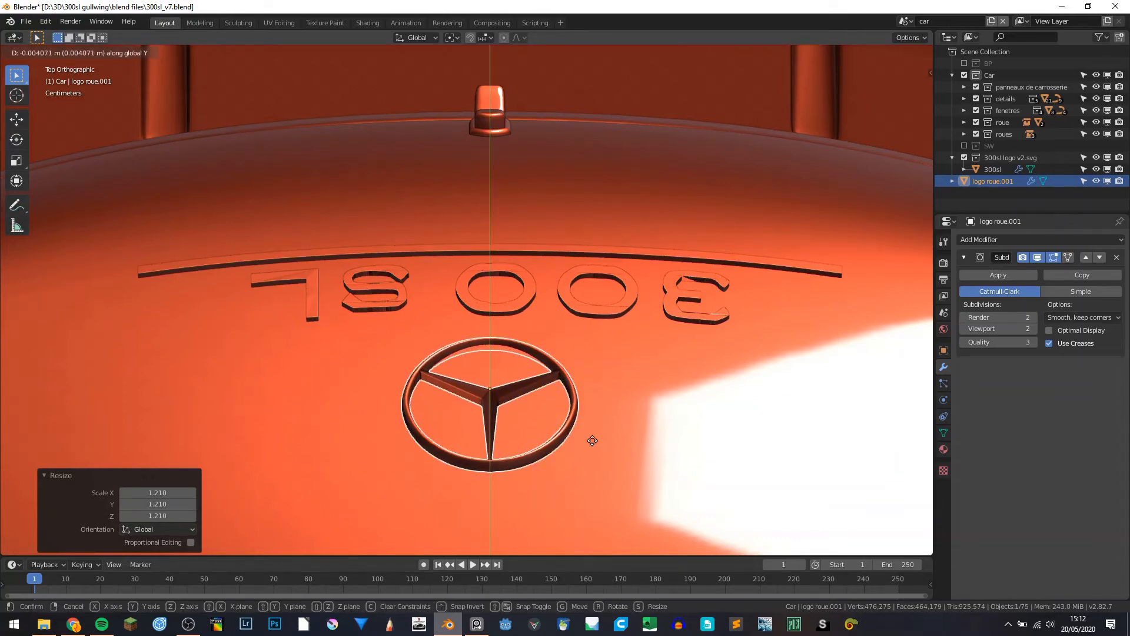
In the right side view, tilt the star about -11.6° and lower it about 0.0103 m along Z onto the trunk lid
middle_click_drag(591, 438, 484, 318)
key("KP_3")
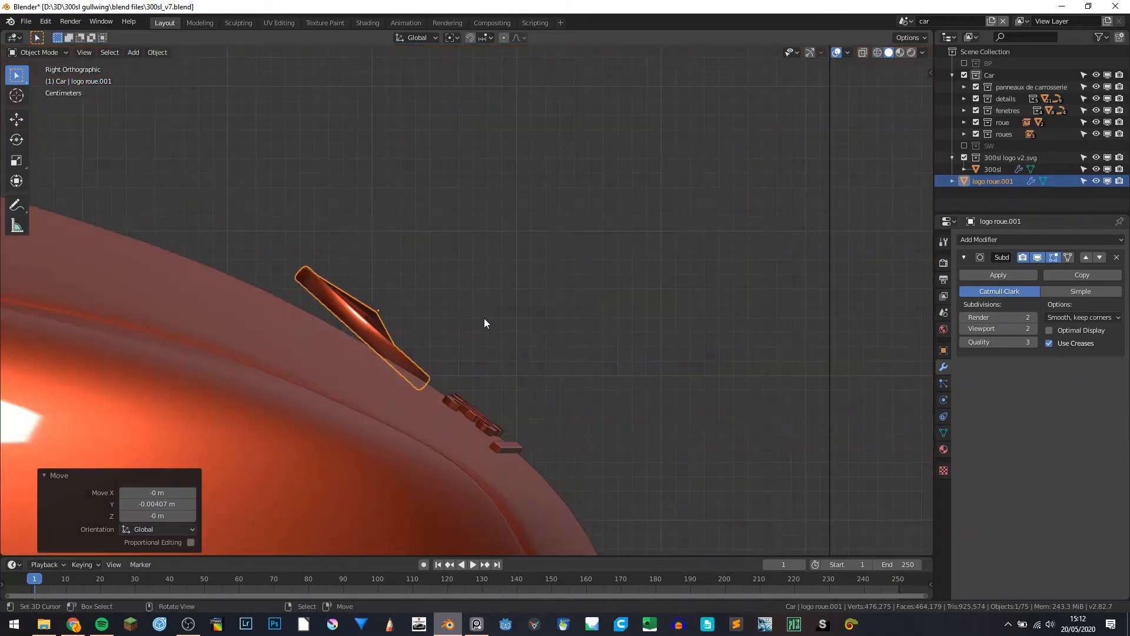
key("r")
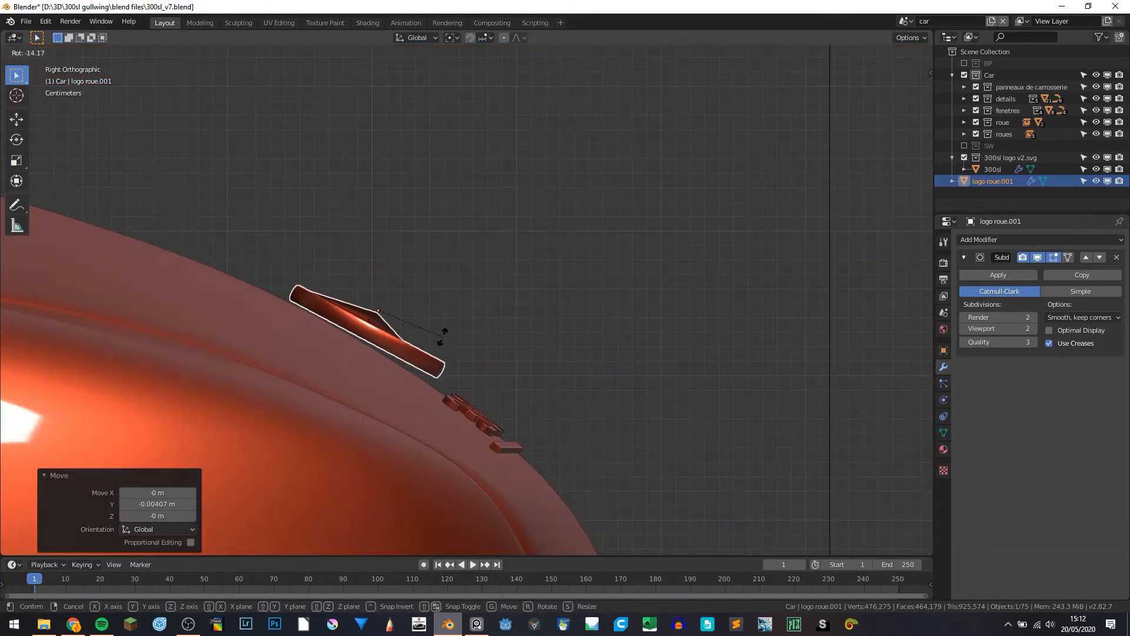
left_click(444, 352)
key("g")
key("z")
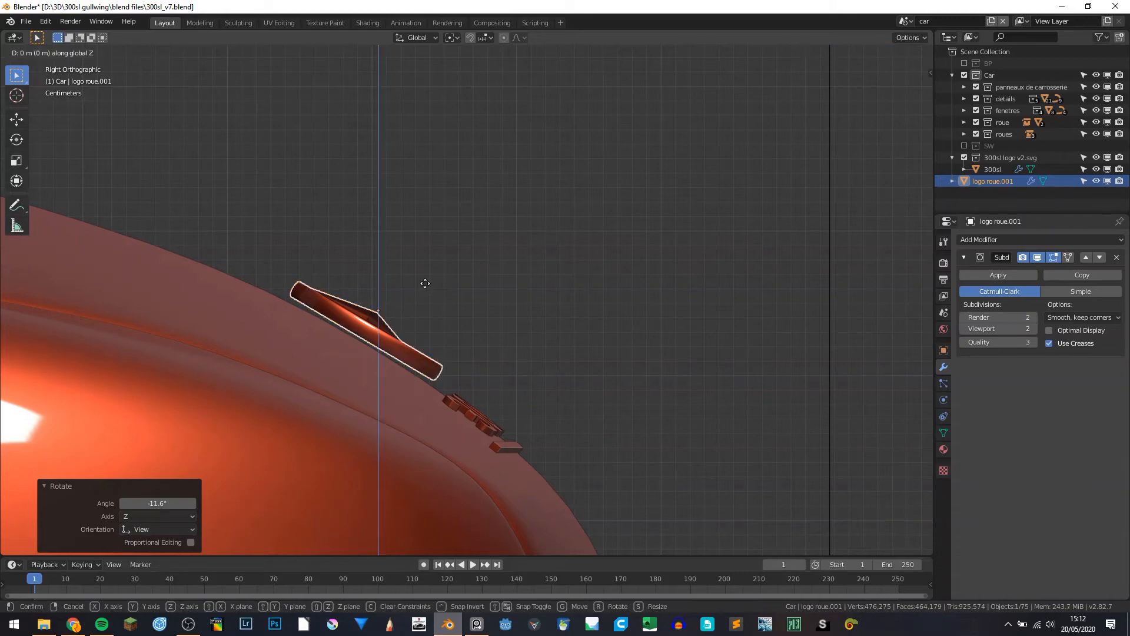
left_click(412, 327)
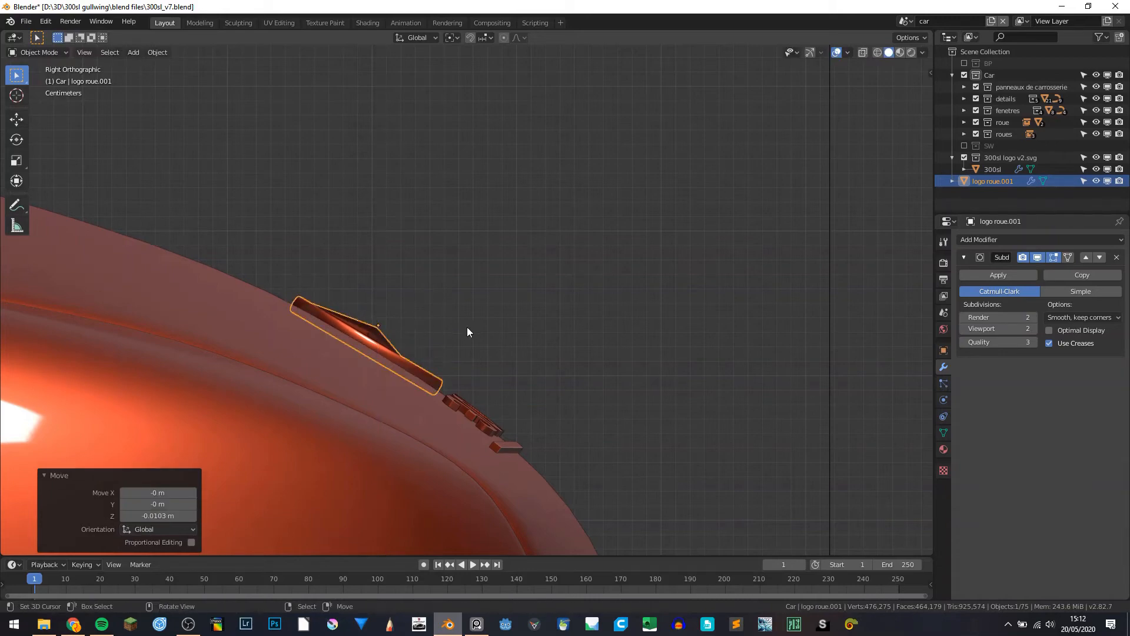
Deselect the star, hide the viewport overlays and inspect the badges on the car's rear
middle_click_drag(467, 327, 354, 363)
key("alt+a")
key("alt+shift+z")
scroll(382, 348, "down", 8)
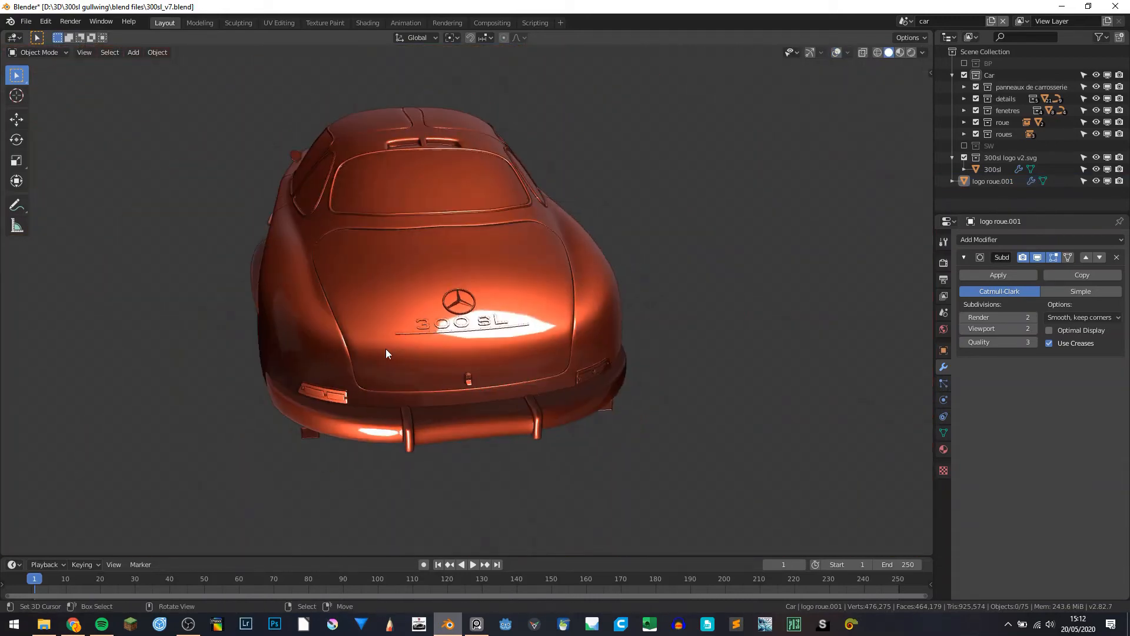
Save the file and turn the viewport overlays back on
left_click(189, 624)
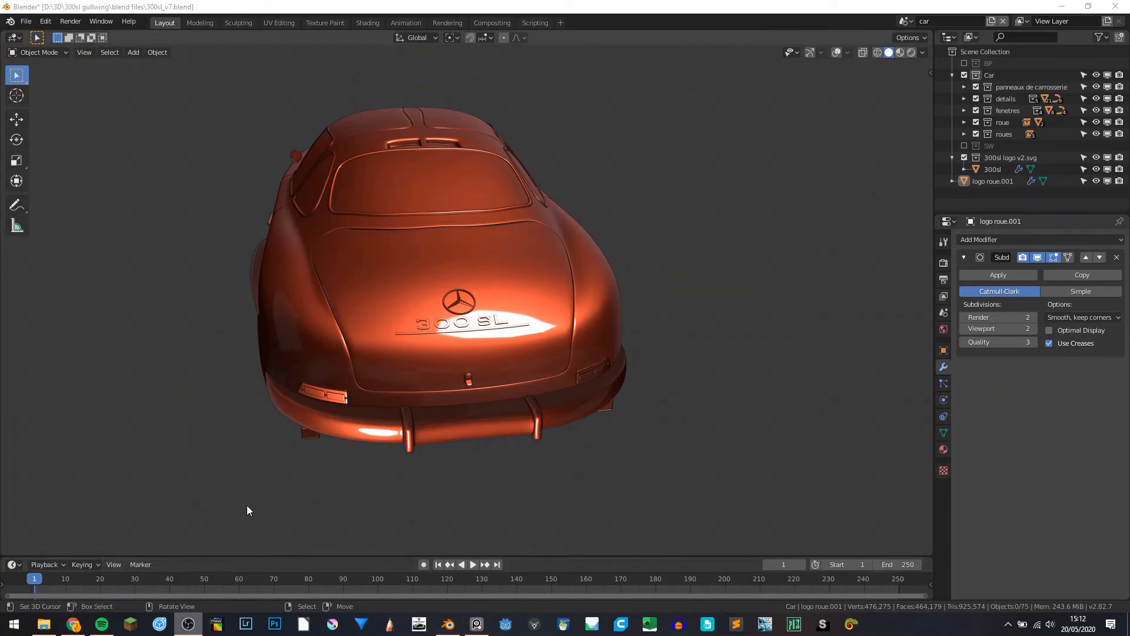
middle_click_drag(382, 399, 543, 367)
key("ctrl+s")
key("alt+shift+z")
Examine the whole car from the front, side and rear, and pick out the hood for closer inspection
middle_click_drag(331, 343, 316, 246)
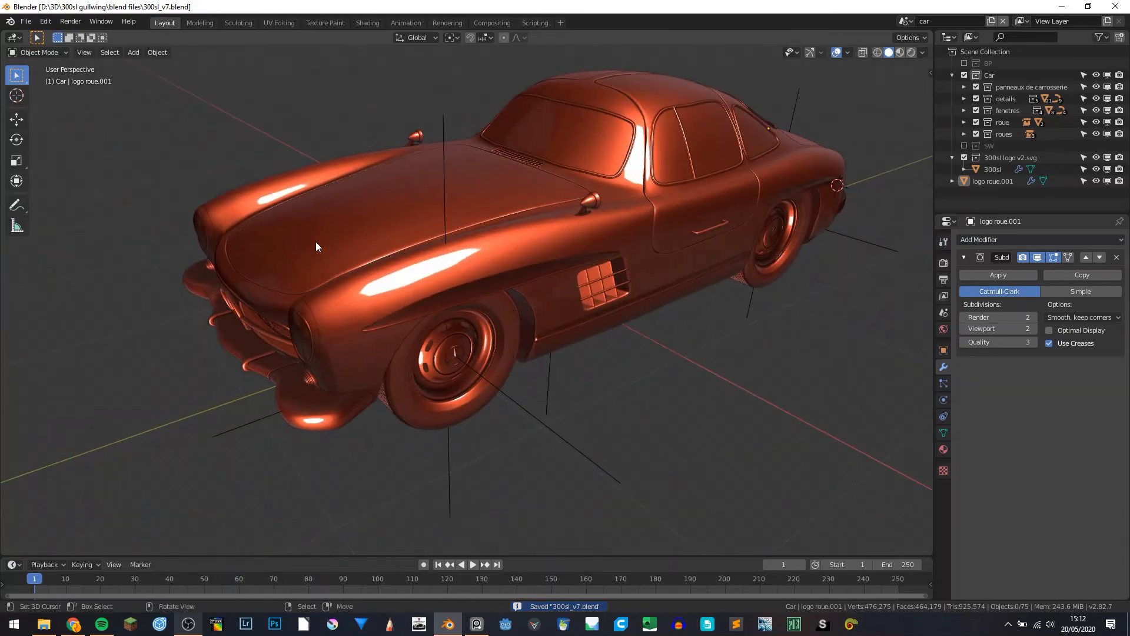
middle_click_drag(263, 277, 565, 301)
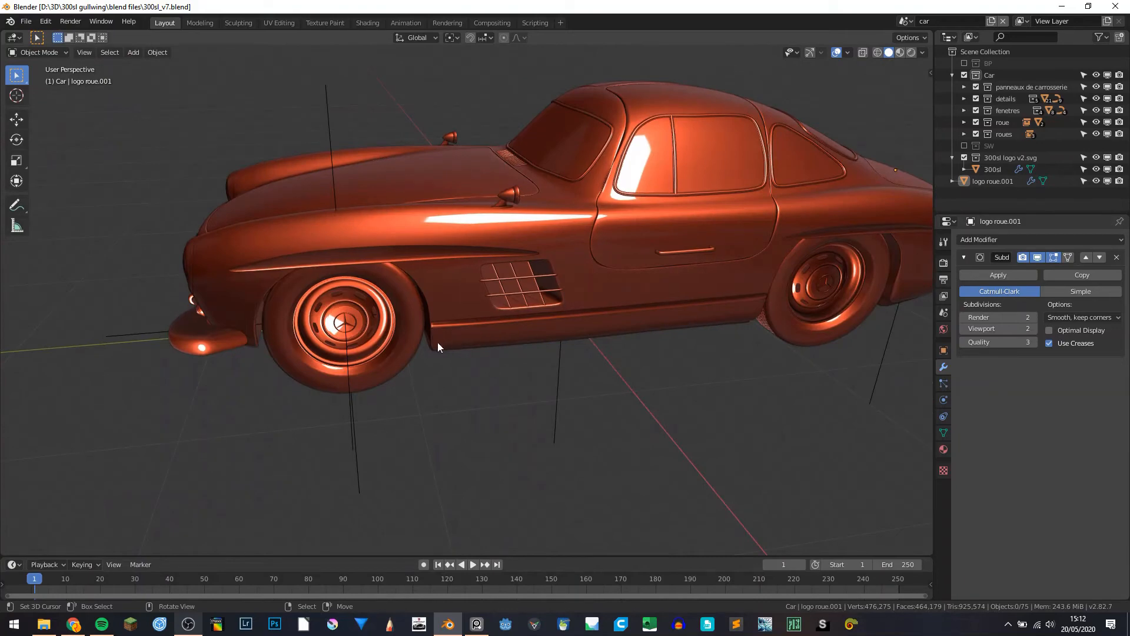
scroll(638, 320, "down", 3)
middle_click_drag(638, 320, 556, 292)
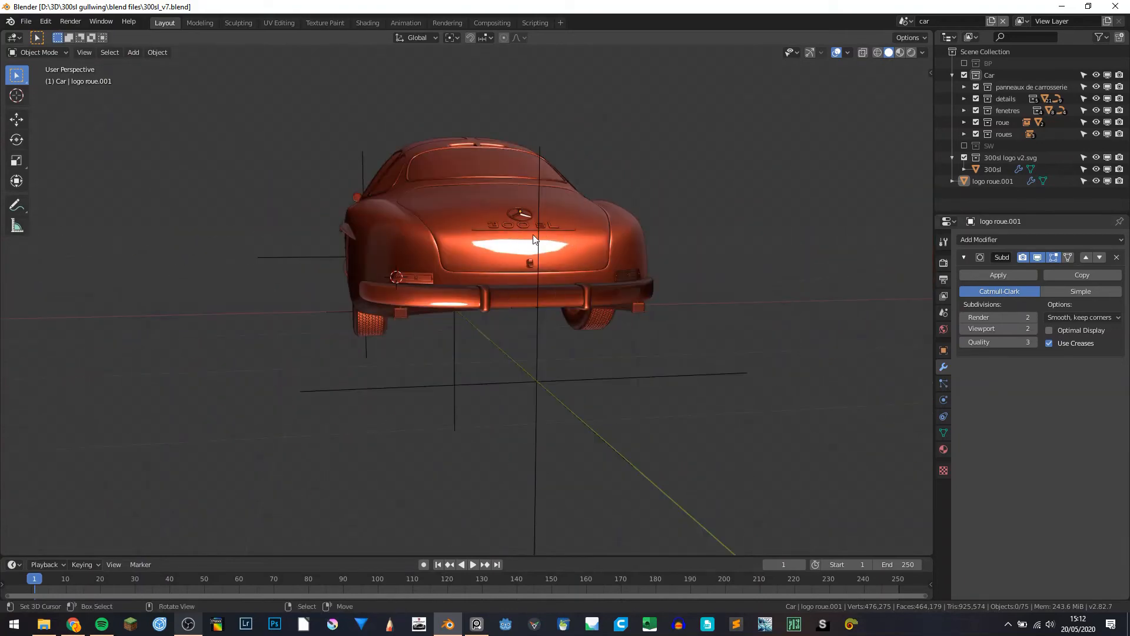
middle_click_drag(534, 238, 520, 261)
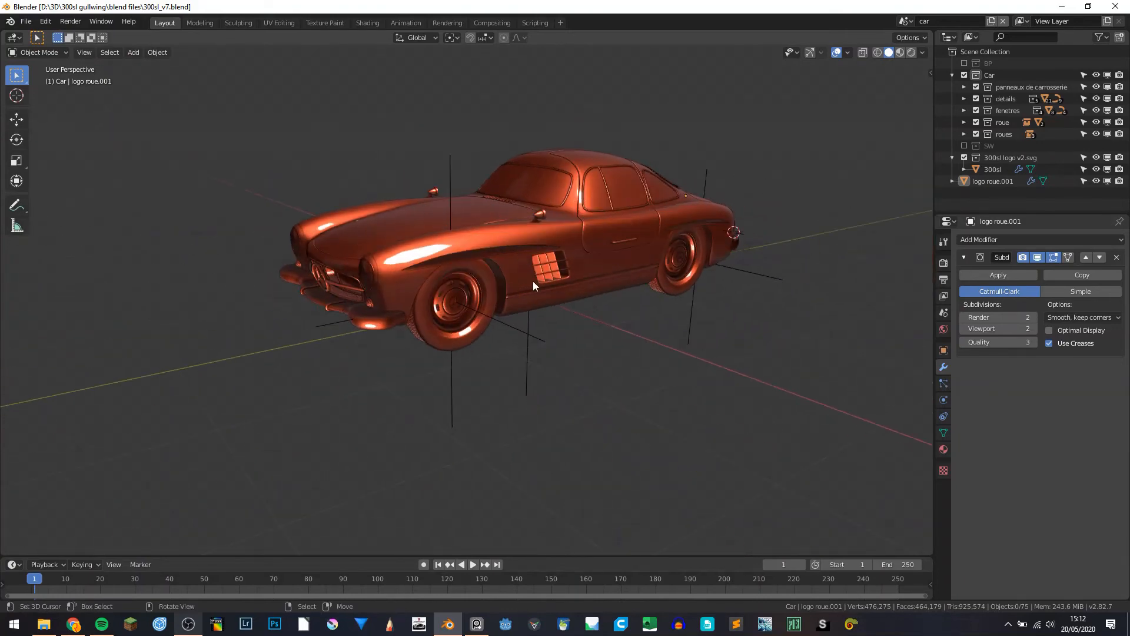
middle_click_drag(398, 263, 363, 295)
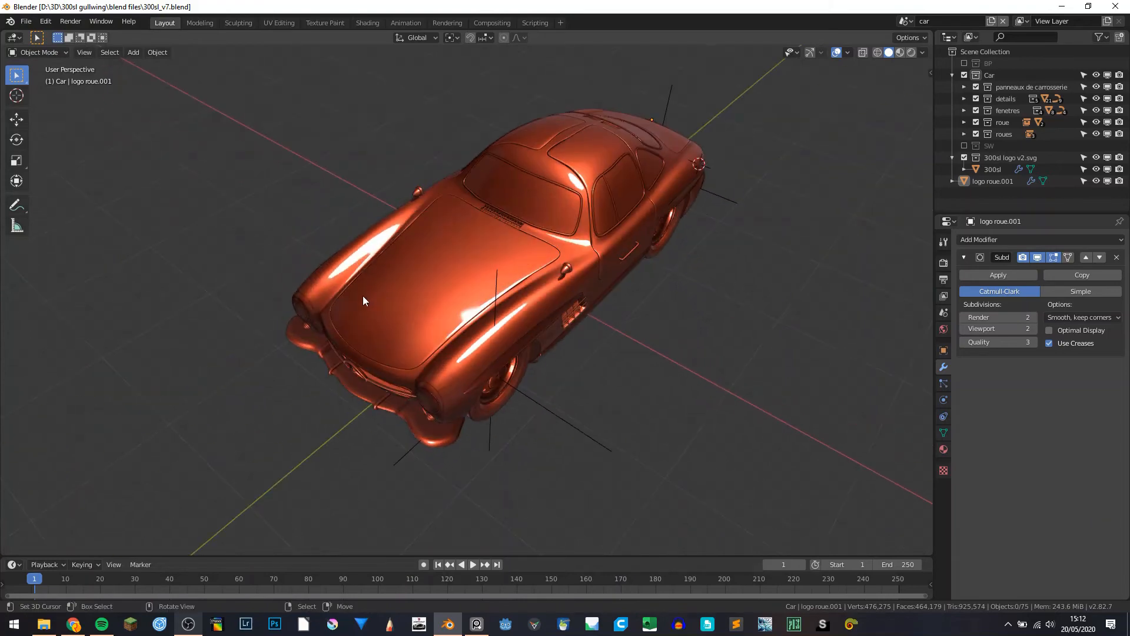
left_click(349, 341)
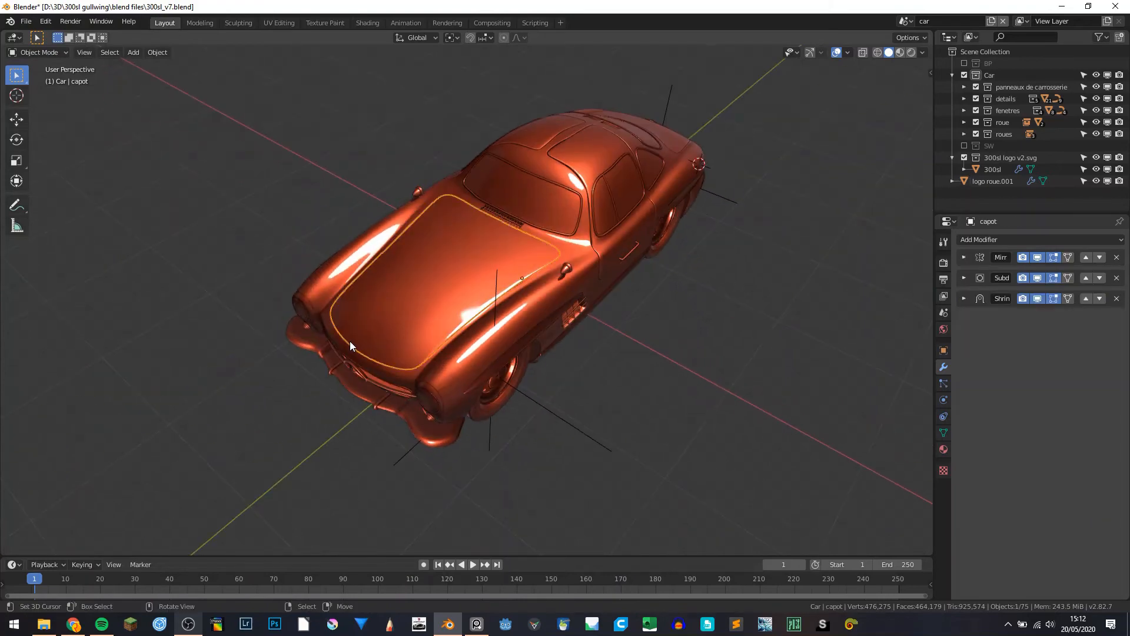
Switch to the details scene and hide the mirror object Plane.002
left_click(905, 20)
left_click(905, 20)
left_click(909, 56)
scroll(593, 175, "down", 5)
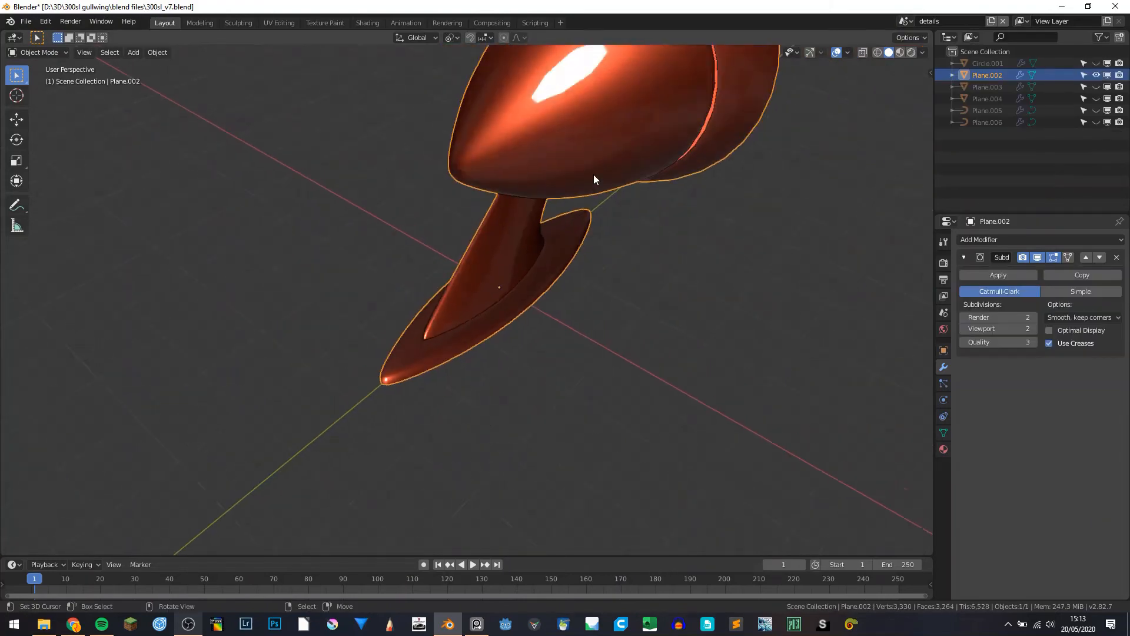
middle_click_drag(591, 189, 545, 173)
key("h")
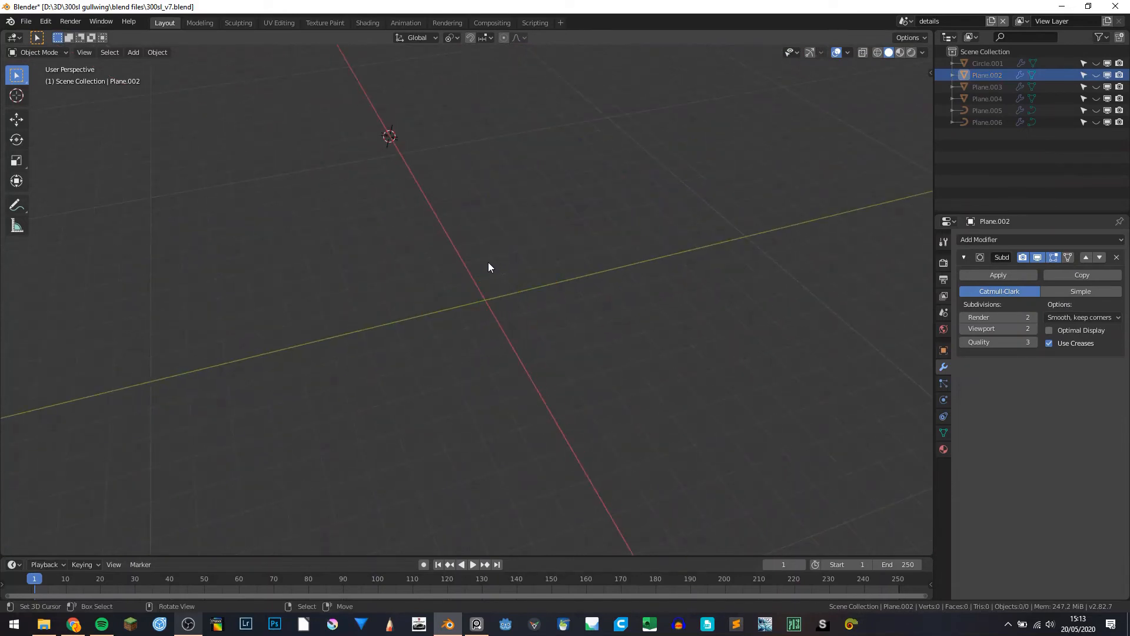
Add an 8-vertex mesh circle located at X 0, Y 0, Z 0
key("shift+a")
mouse_move(489, 263)
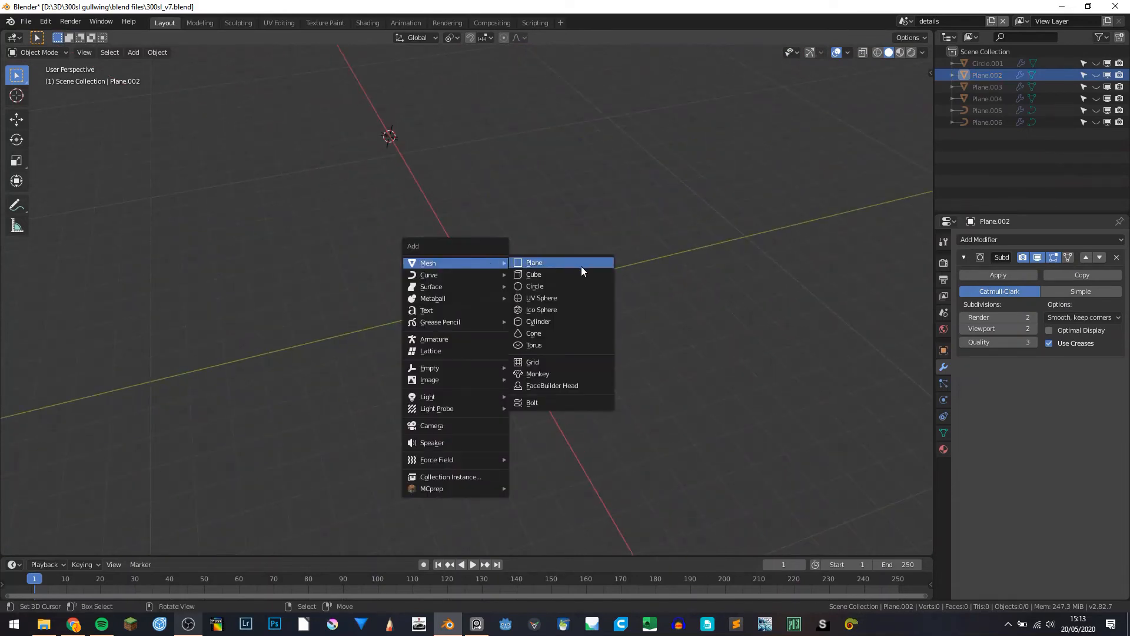
left_click(548, 288)
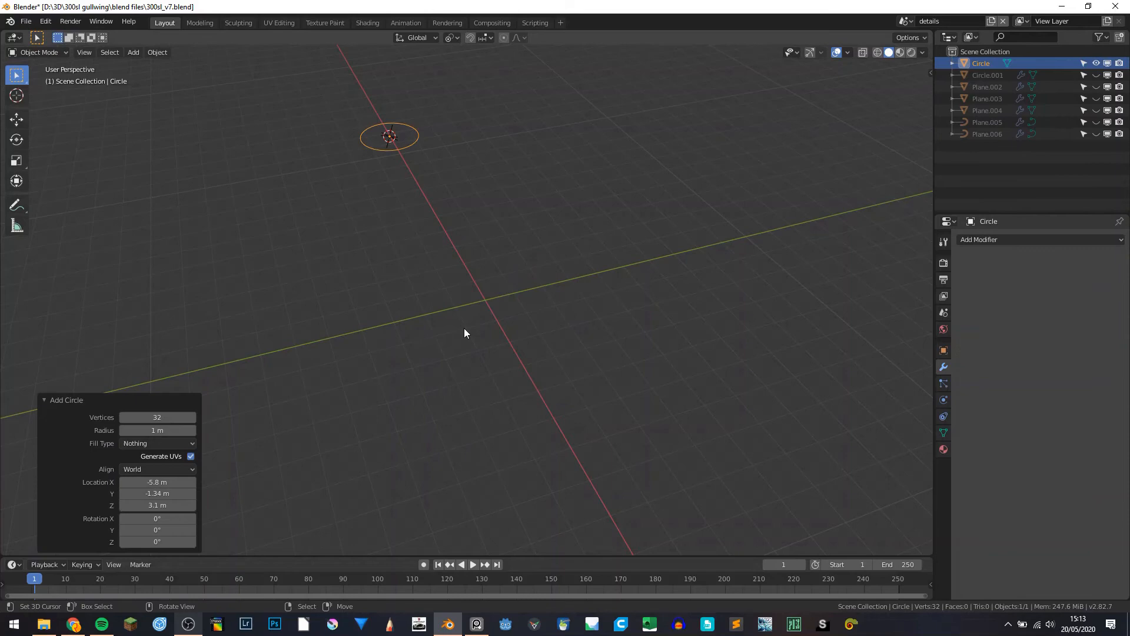
left_click(149, 417)
key("Return")
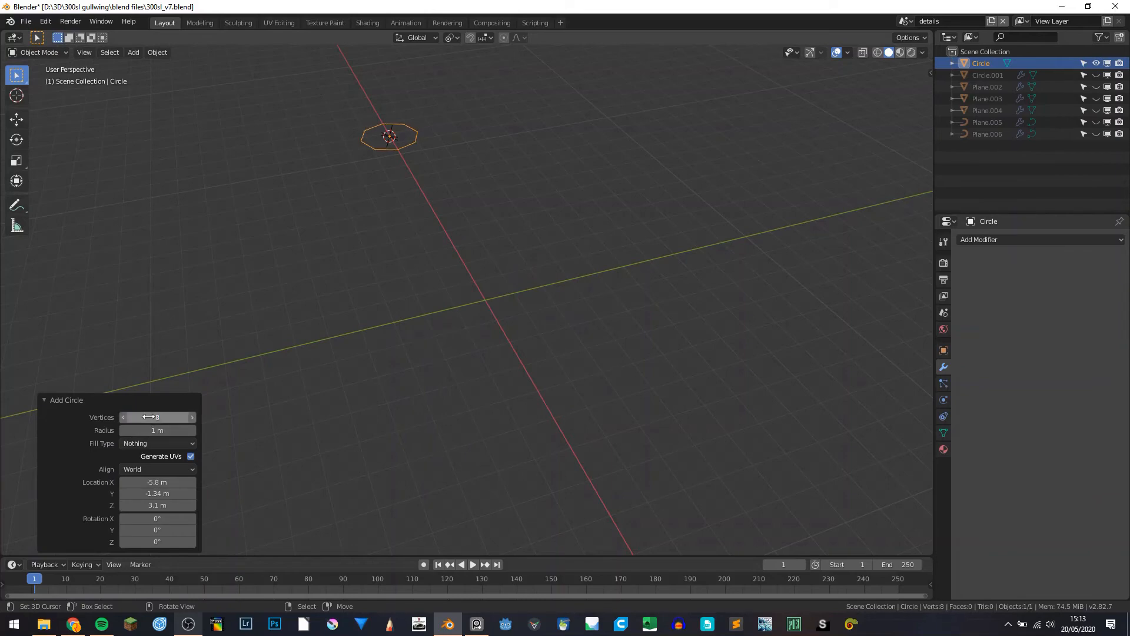
left_click_drag(139, 482, 139, 505)
type("0")
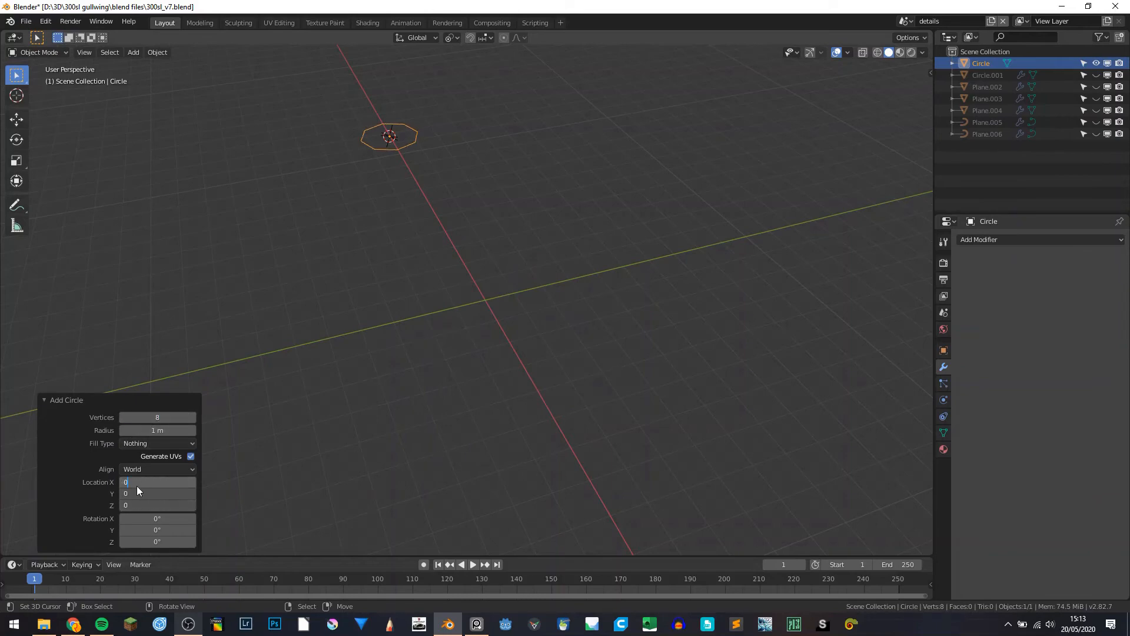
key("Return")
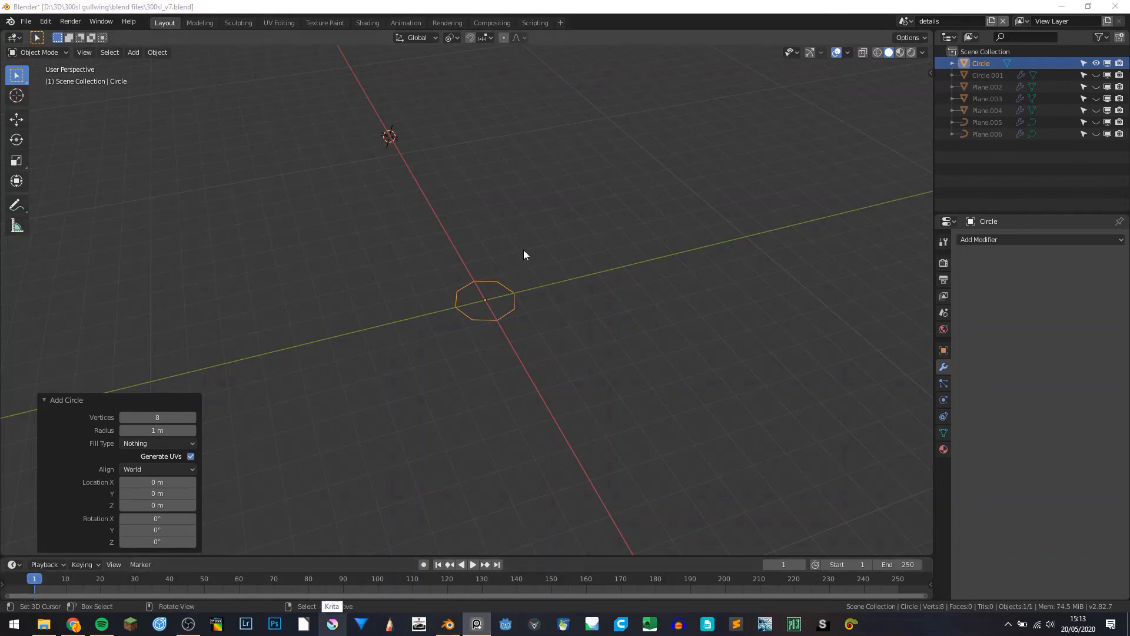
Give the circle a level 2 Subdivision Surface modifier and enter Edit Mode
middle_click_drag(523, 250, 557, 254)
key("KP_7")
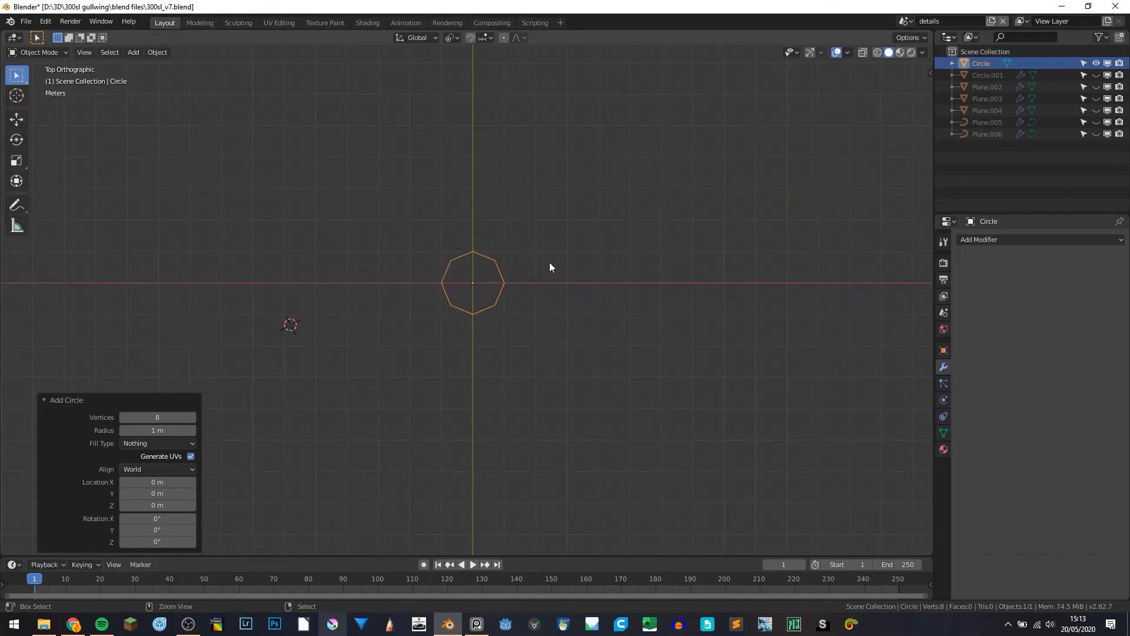
key("ctrl+2")
scroll(443, 297, "up", 5)
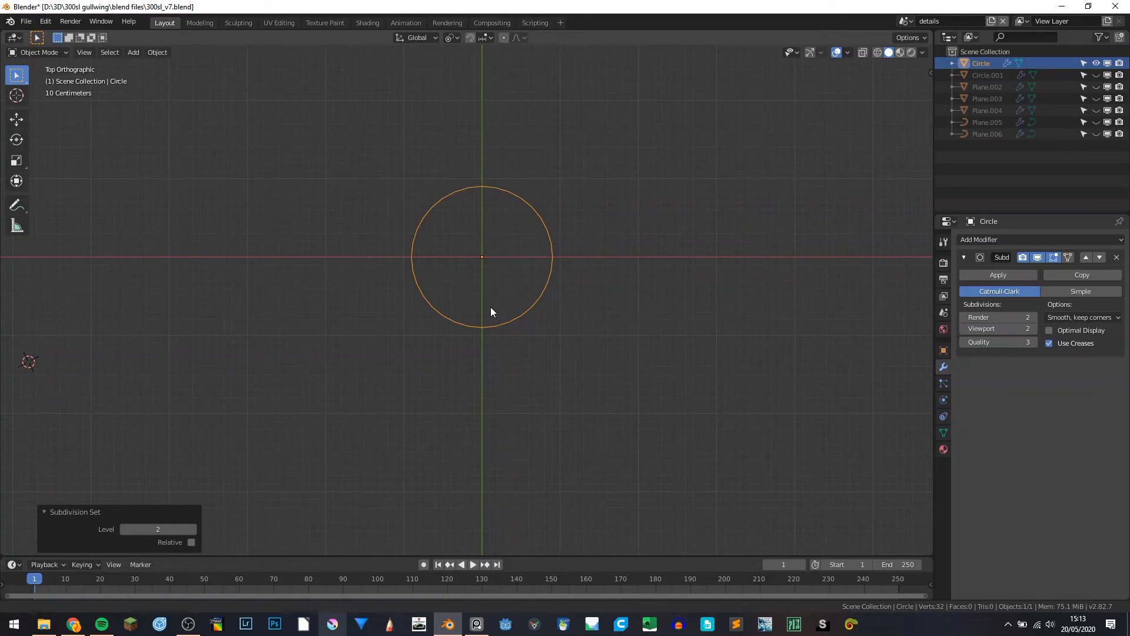
middle_click_drag(492, 313, 442, 264, "shift")
key("Tab")
key("e")
key("z")
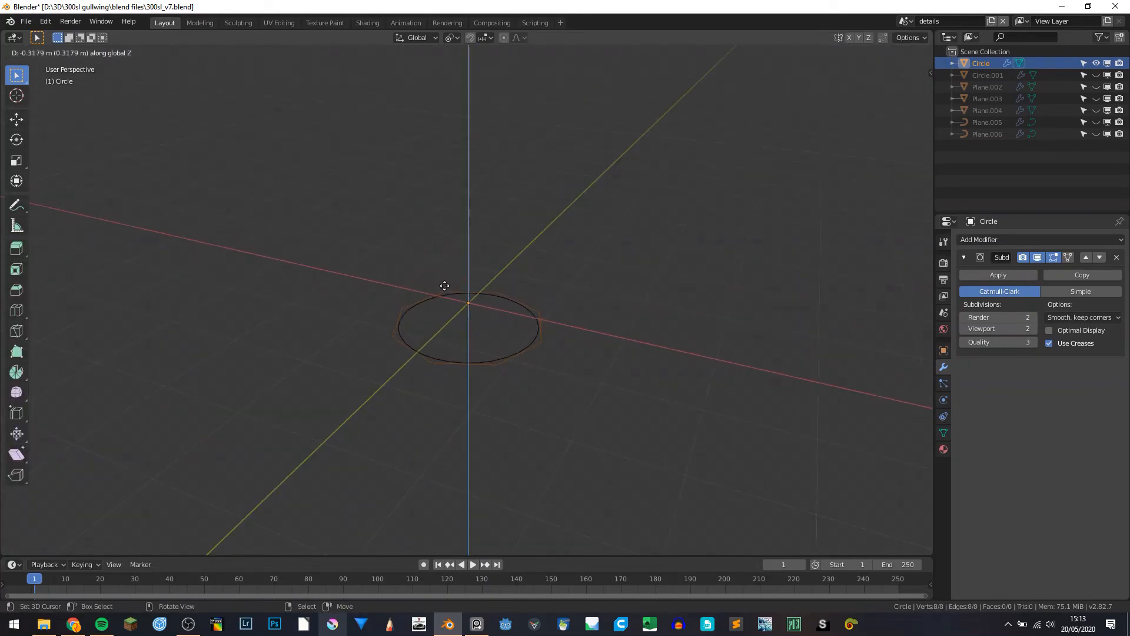
right_click(445, 286)
key("ctrl+z")
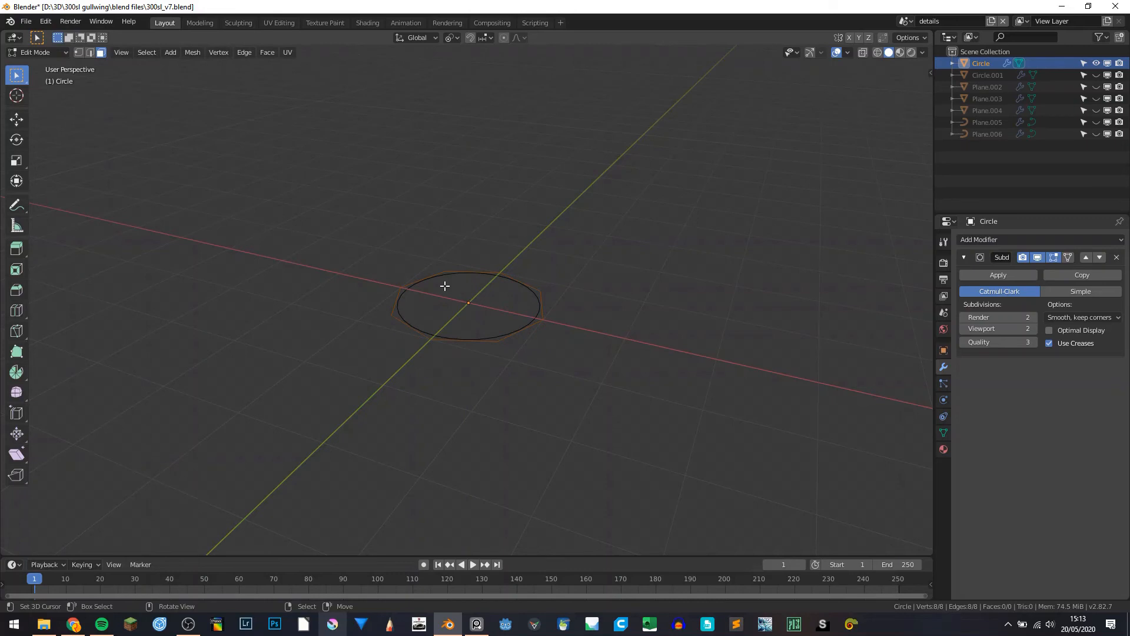
key("e")
key("z")
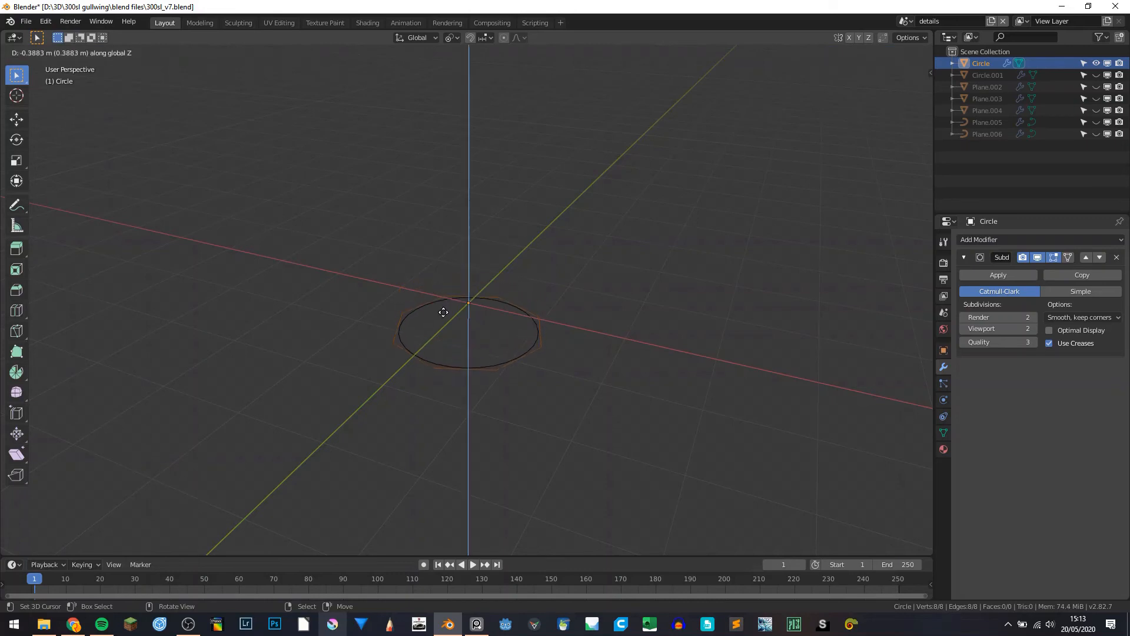
right_click(443, 312)
key("ctrl+z")
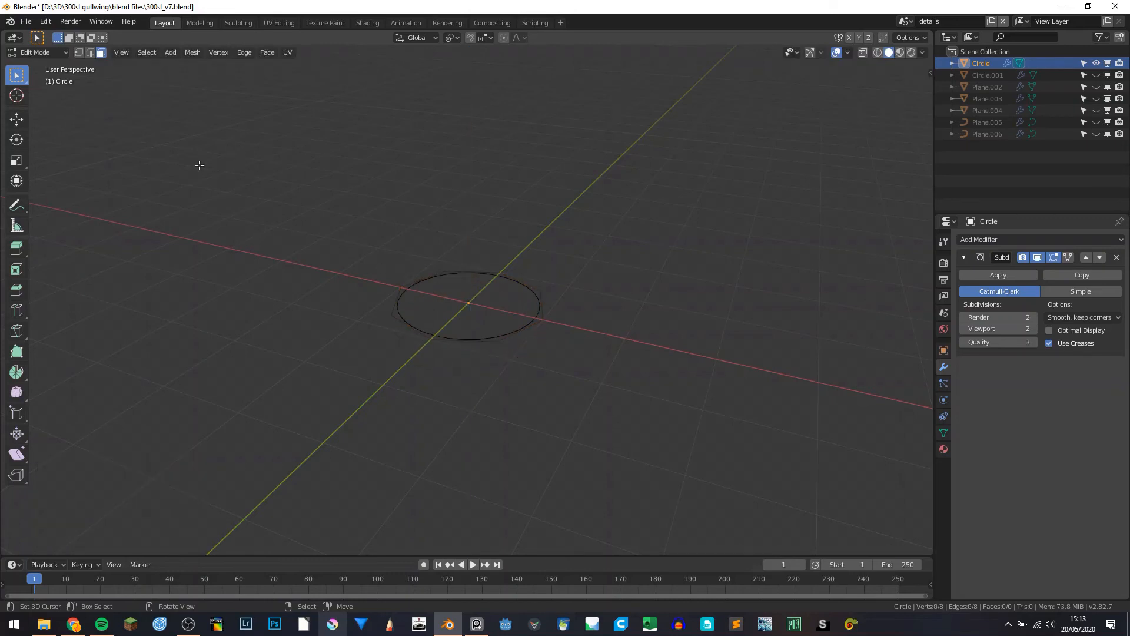
In vertex select mode, extrude the whole circle about -0.755 m along Z into a ring wall
key("1")
left_click(481, 298)
key("e")
key("z")
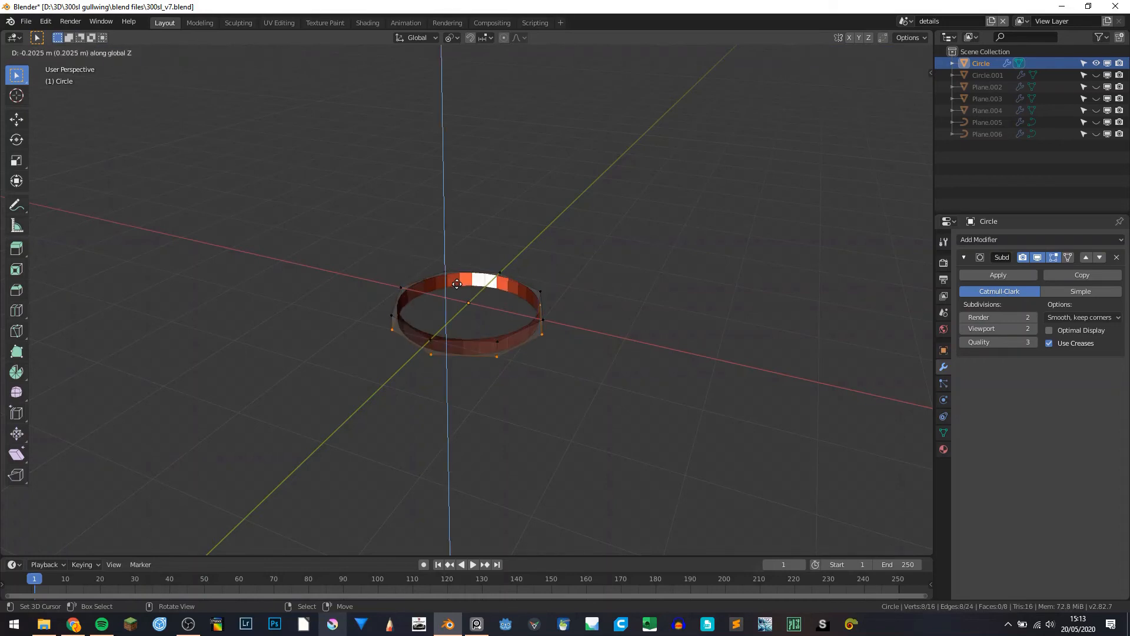
left_click(459, 315)
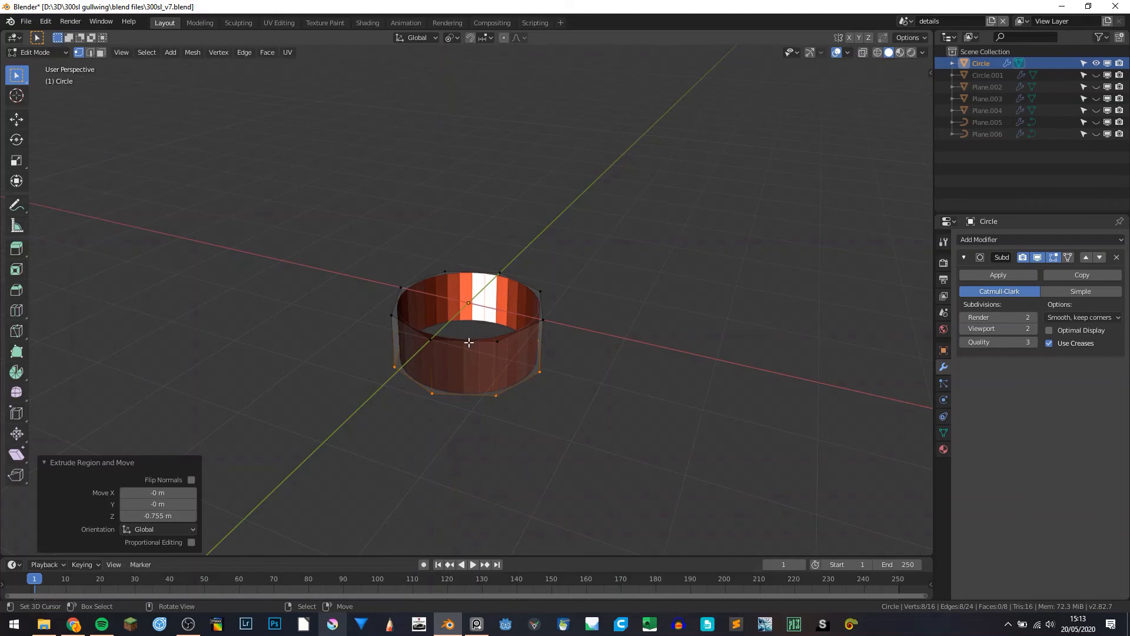
Add a loop cut around the ring wall close to its upper rim and select the upper edge loop
key("ctrl+r")
left_click(488, 358)
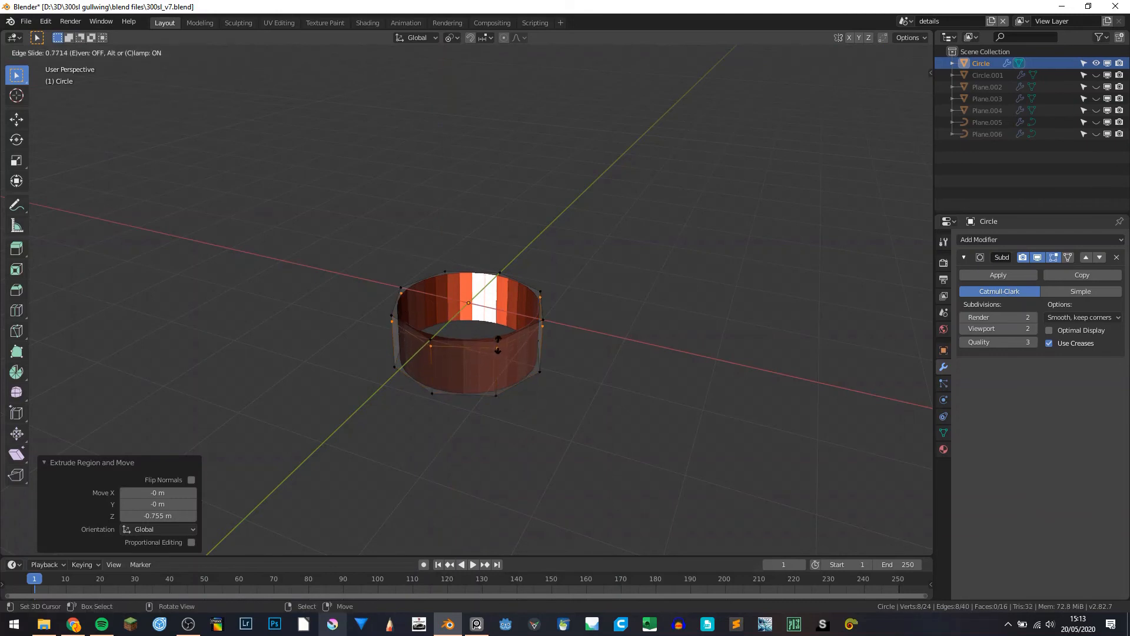
left_click(498, 344)
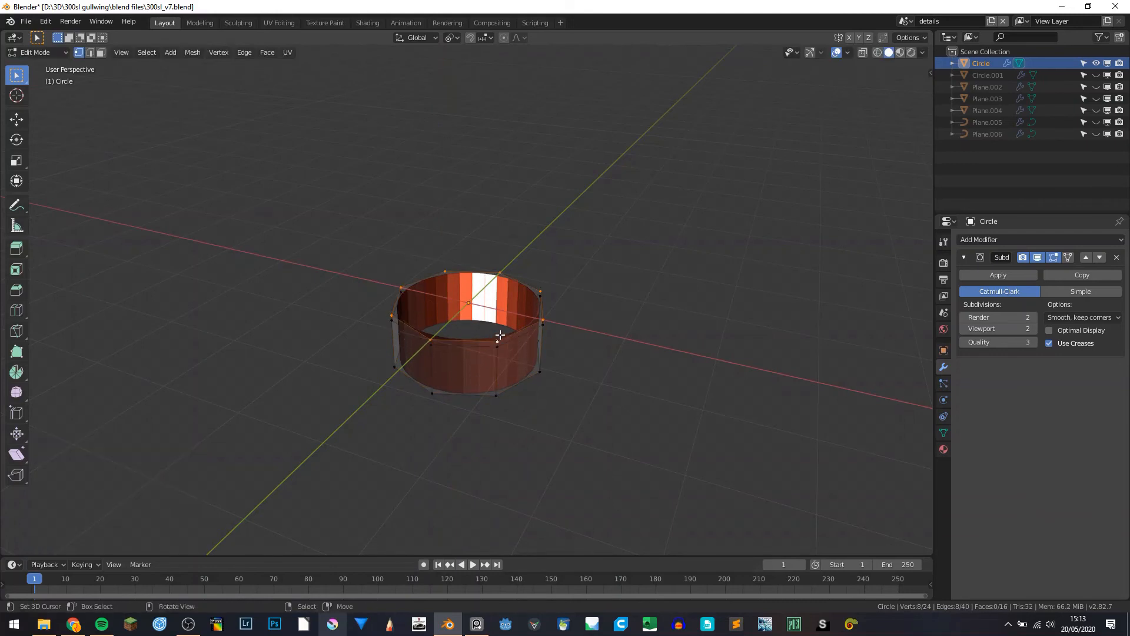
key("KP_1")
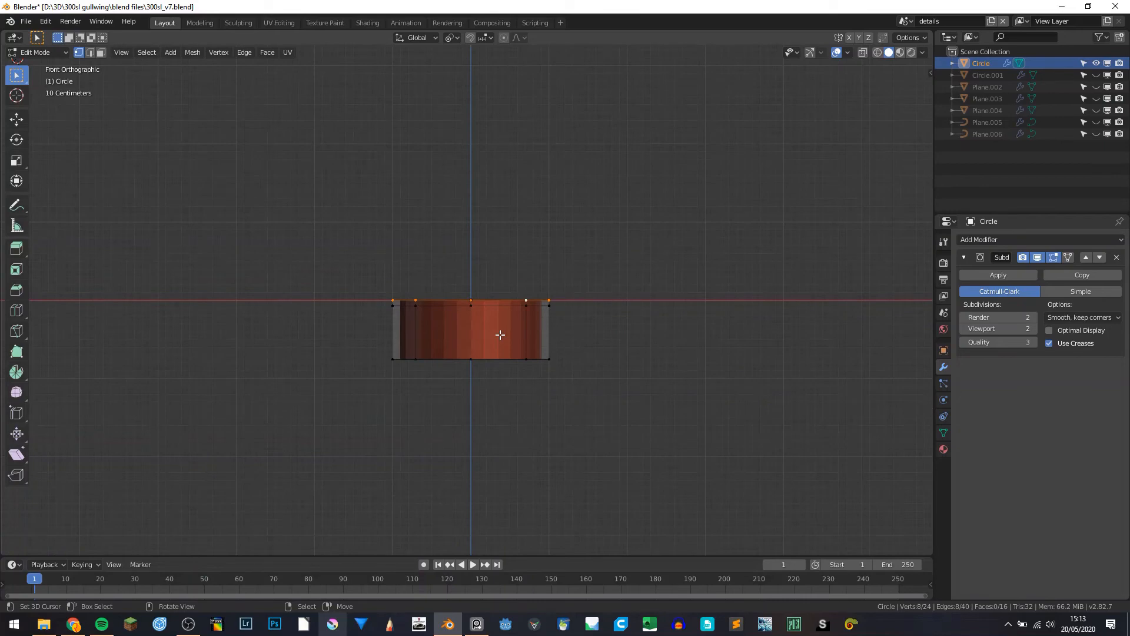
scroll(593, 276, "up", 5)
middle_click_drag(581, 289, 549, 329)
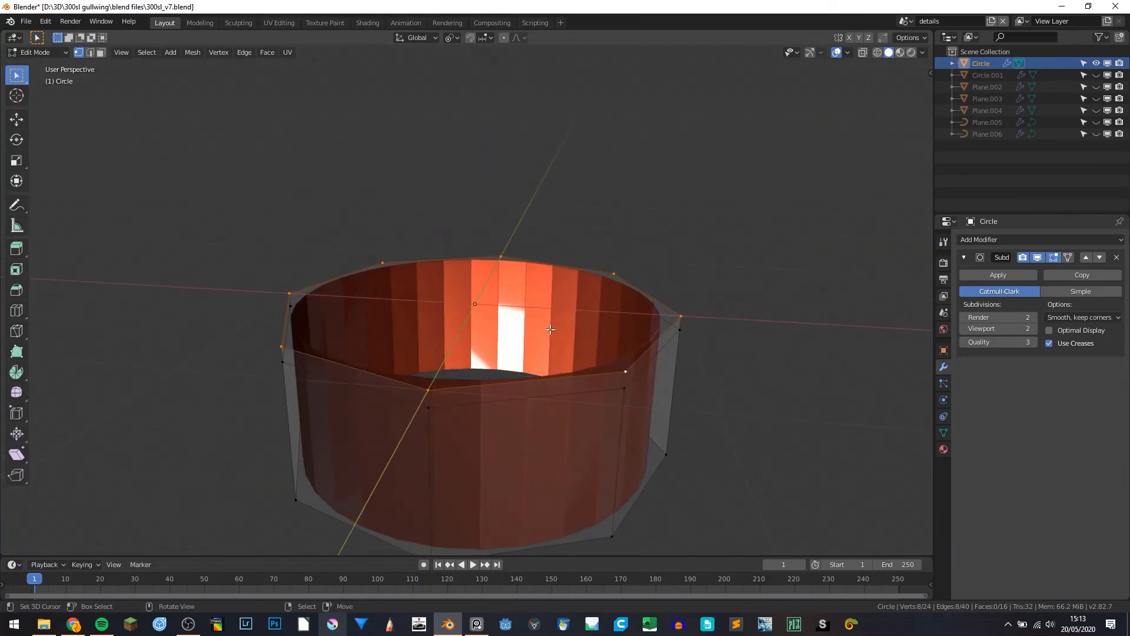
Try to close the ring's open top with Grid Fill
key("F3")
type("GID")
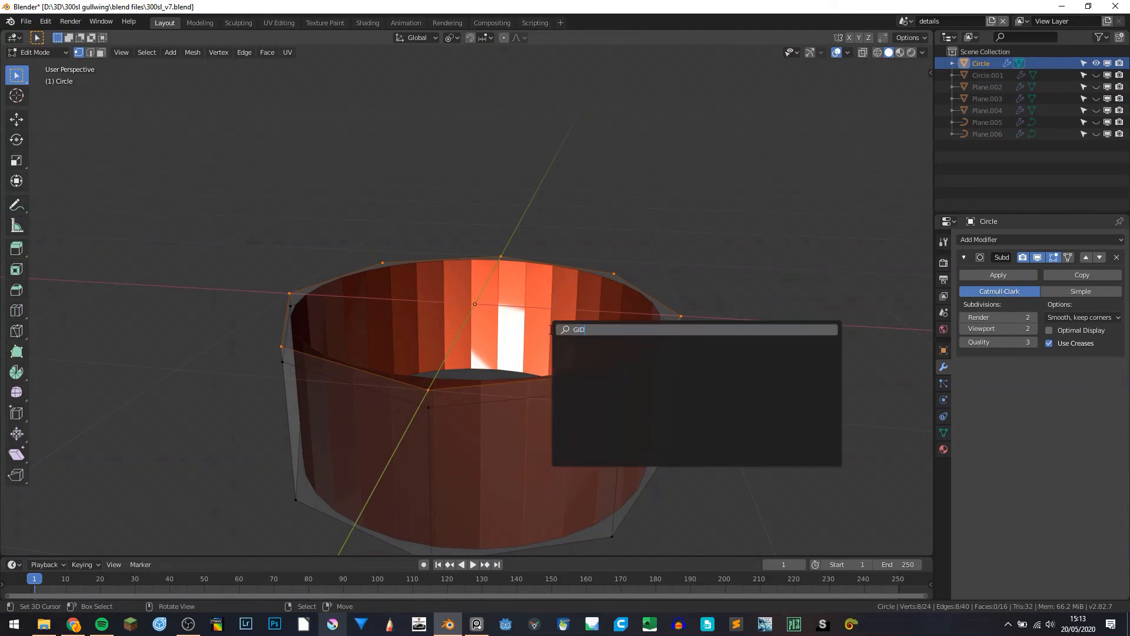
key("BackSpace")
key("BackSpace")
key("BackSpace")
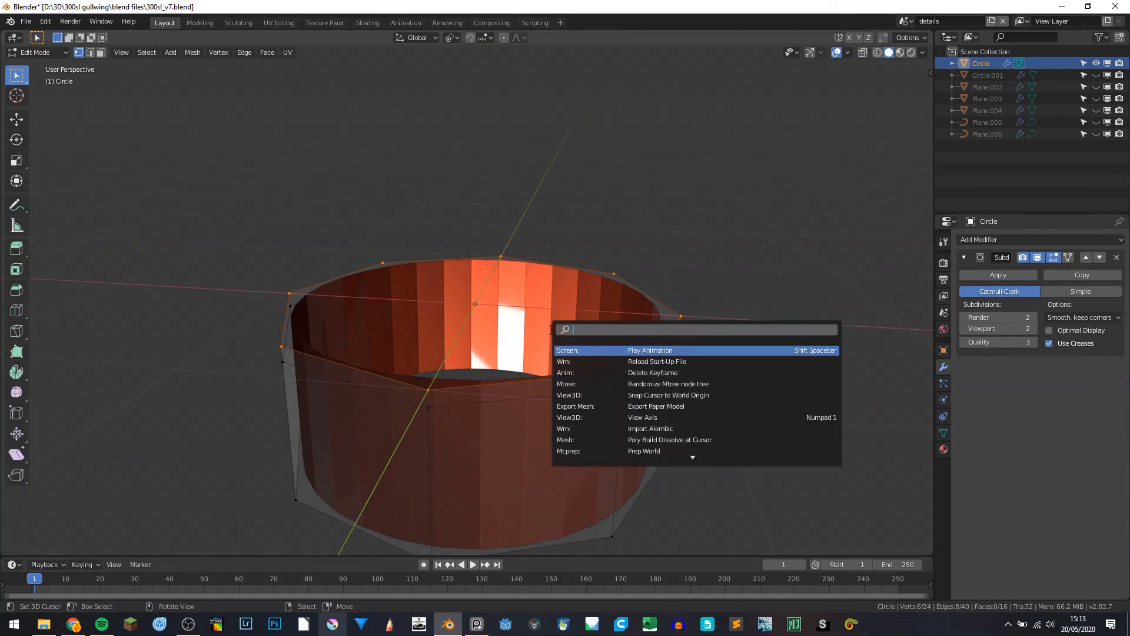
type("grid")
key("Down")
key("Down")
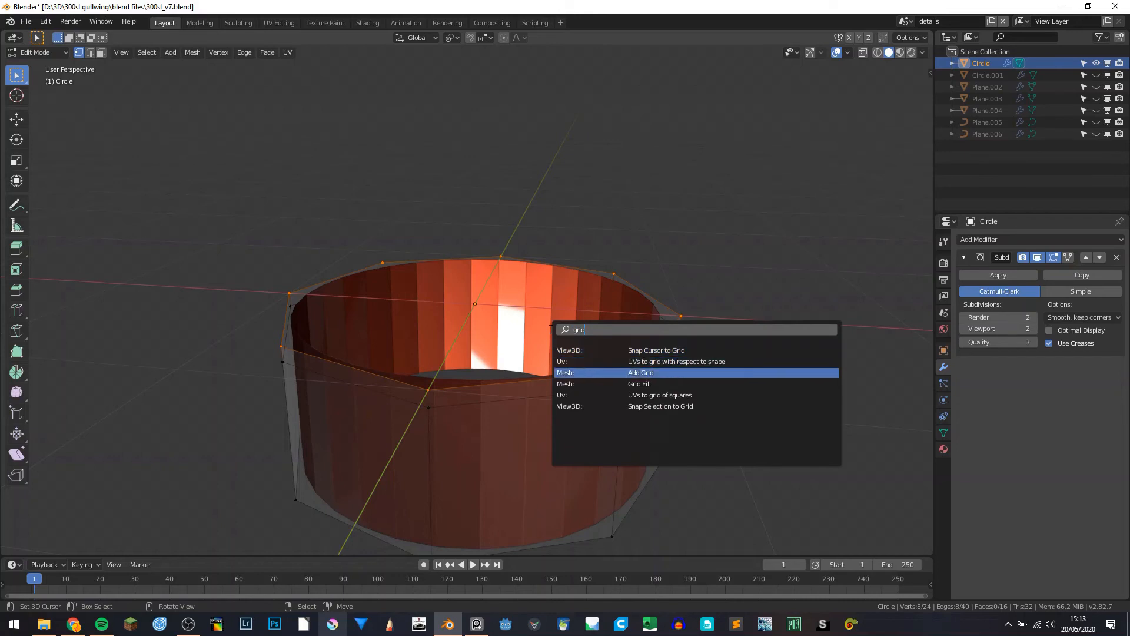
key("Down")
type("*")
key("BackSpace")
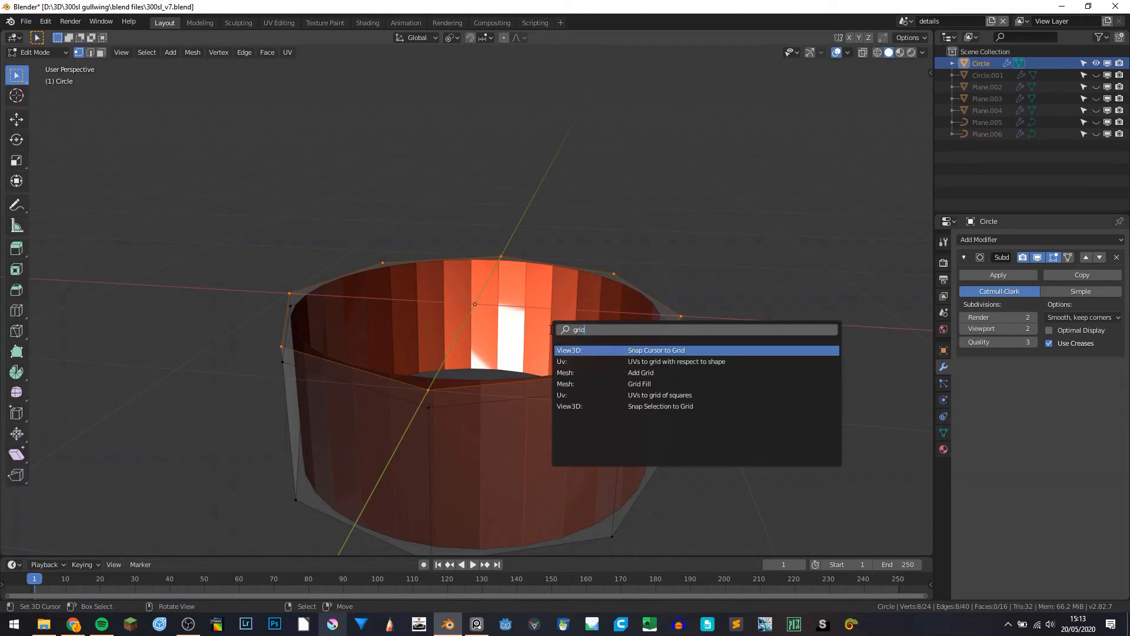
key("Down")
key("Down")
key("Return")
middle_click_drag(550, 329, 529, 398)
key("ctrl+z")
In the front view, extrude the upper edge loop about 0.0484 m upward along Z
key("KP_1")
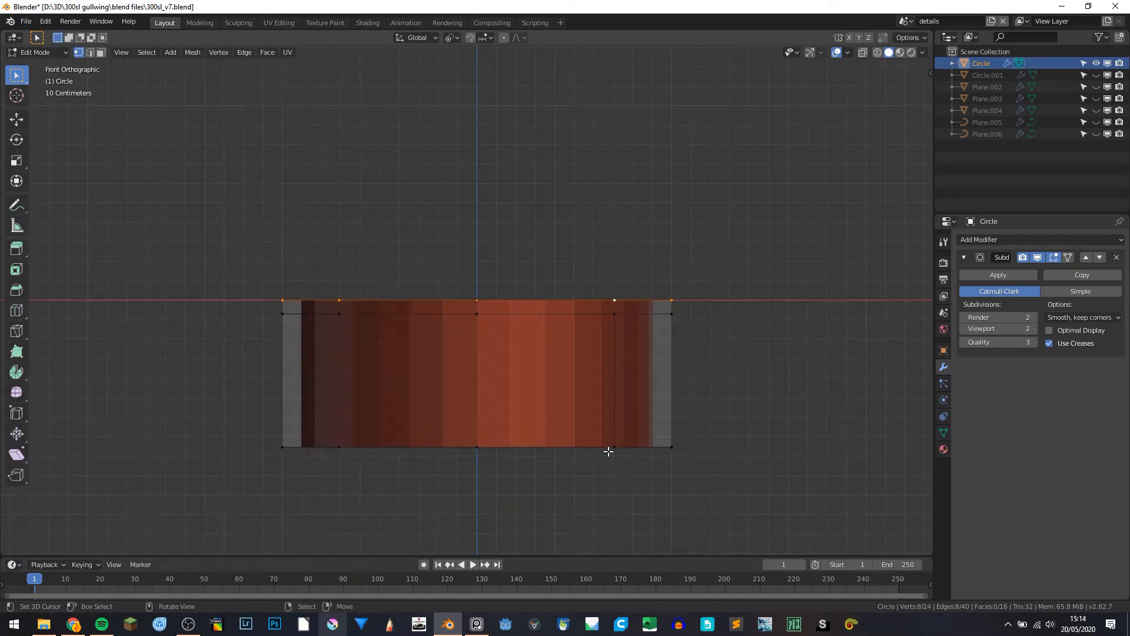
key("e")
left_click(715, 390)
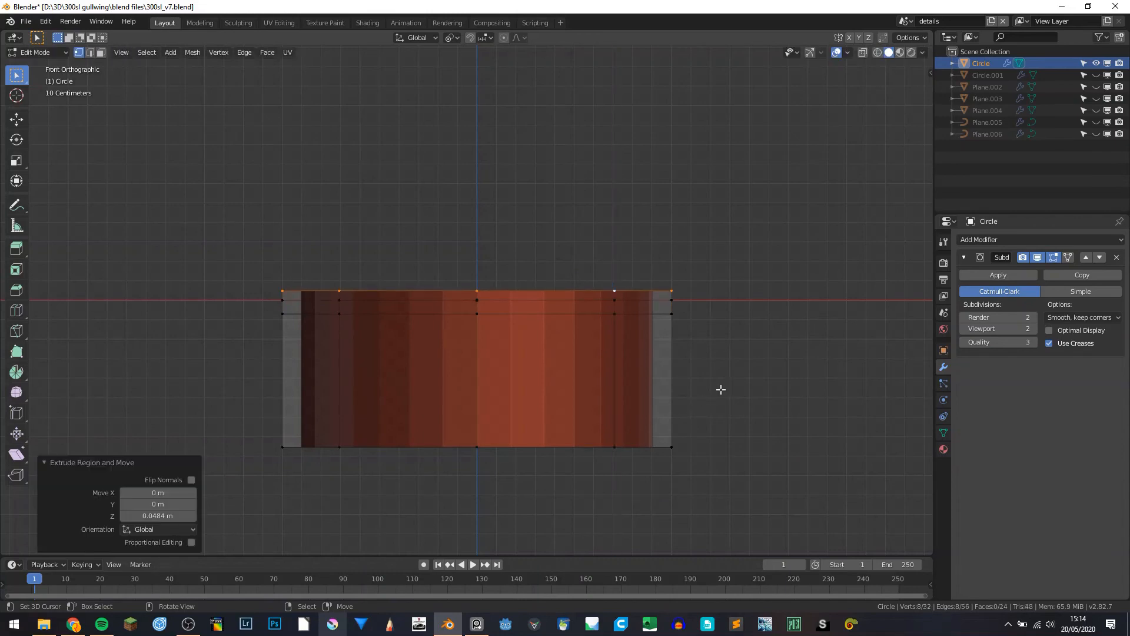
Change the transform pivot point, then scale the raised top loop to about 0.287 and fill it with a face
key("s")
key("Escape")
left_click(455, 39)
left_click(465, 52)
key("s")
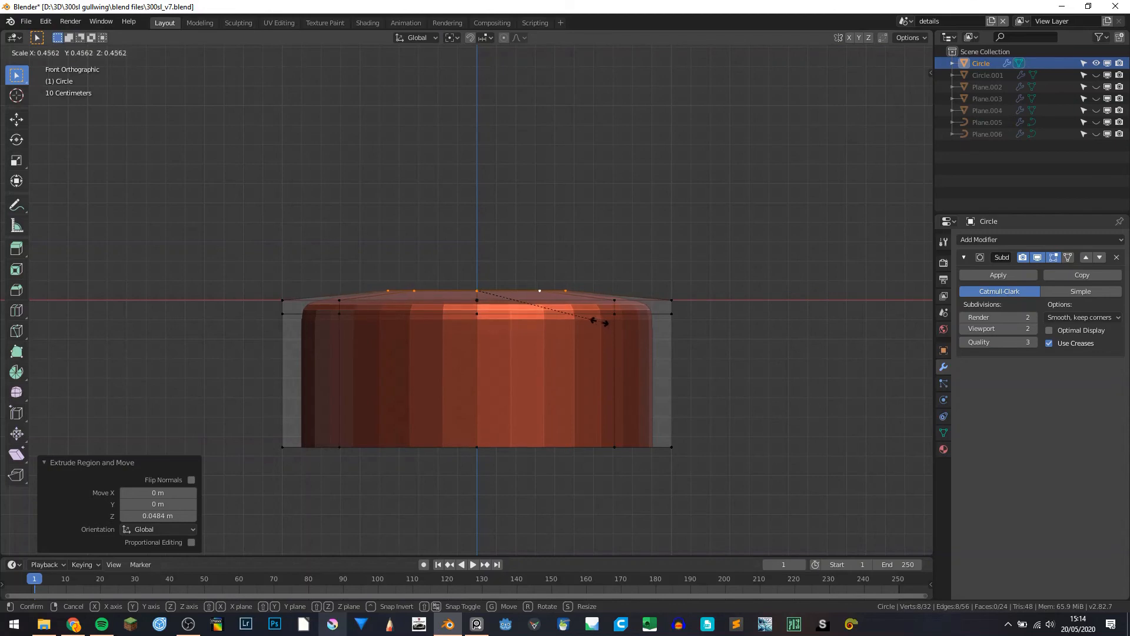
left_click(556, 308)
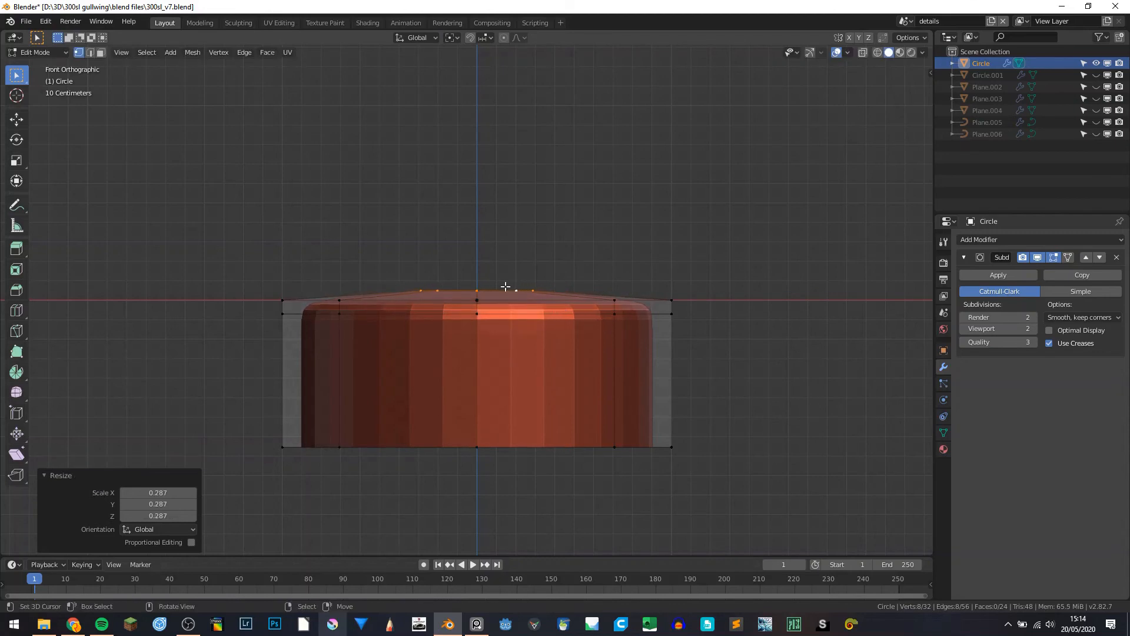
key("f")
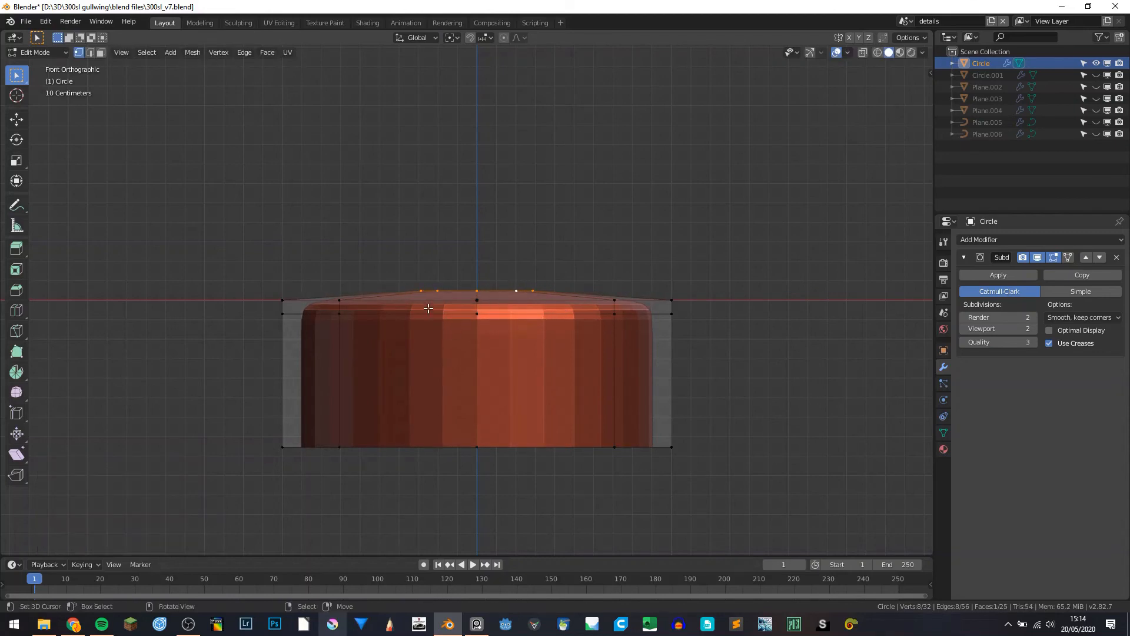
Raise the cap's small central top face about 0.018 m along Z
key("g")
key("z")
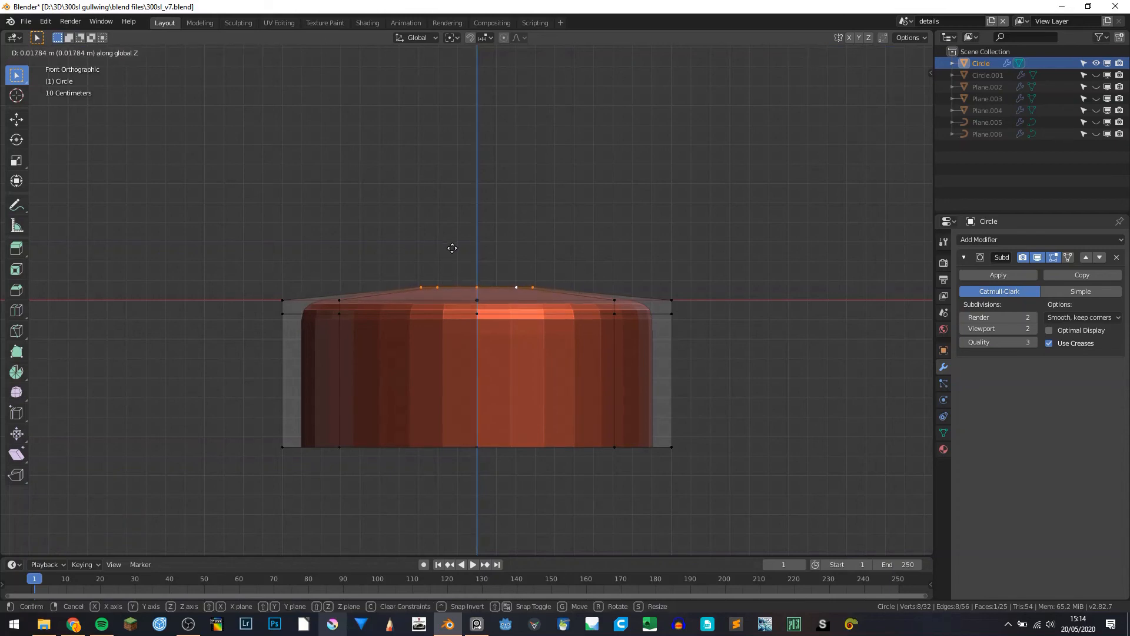
left_click(452, 248)
Add a centred loop cut around the cap's sloping top and scale it outward to 1.310
key("ctrl+r")
left_click(397, 293)
right_click(398, 292)
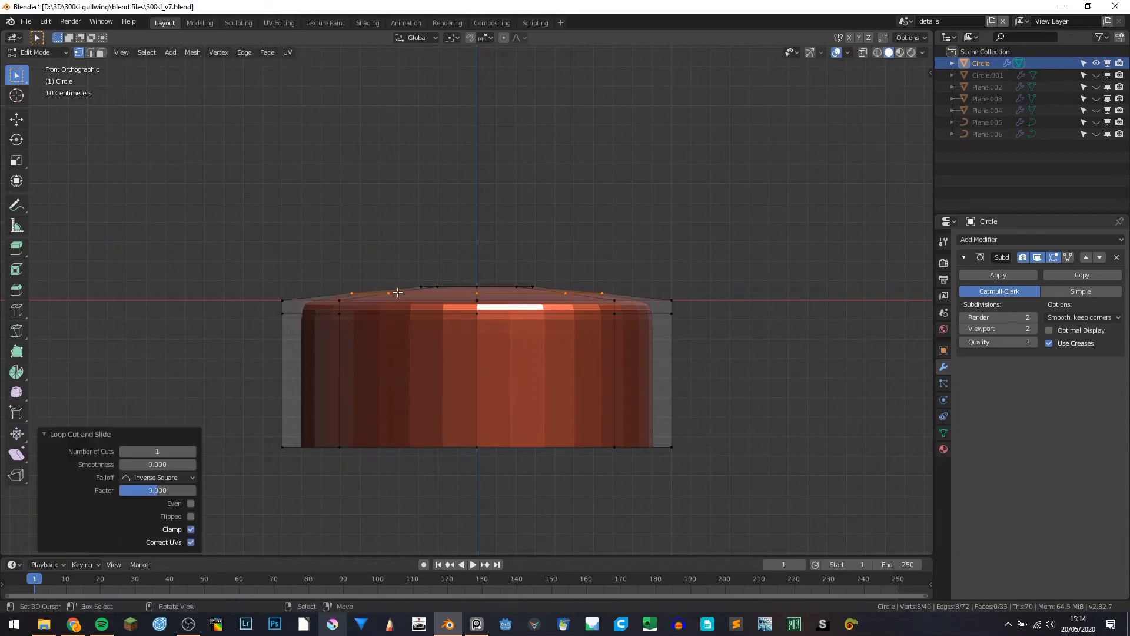
key("s")
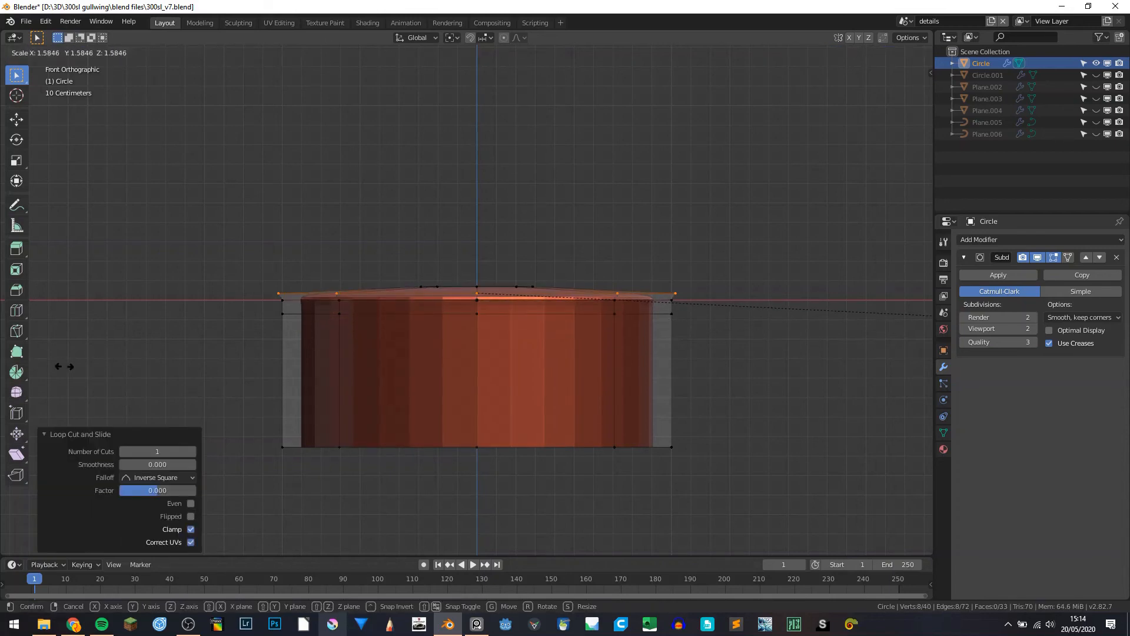
left_click(442, 306)
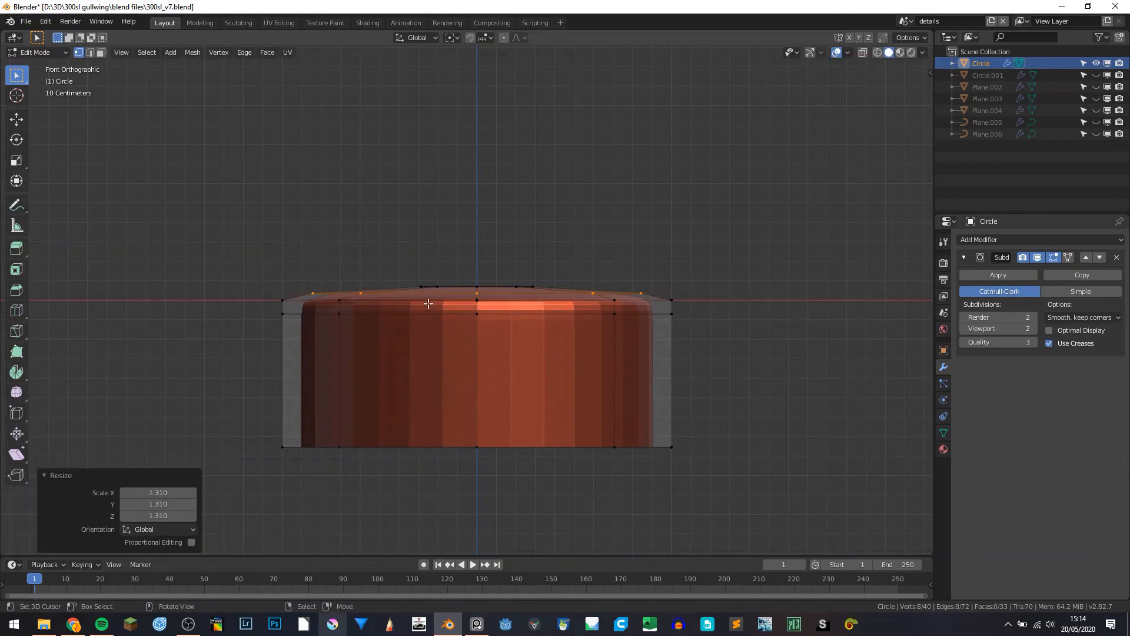
Return to Object Mode and apply smooth shading to the domed cap
key("Tab")
middle_click_drag(588, 298, 514, 398)
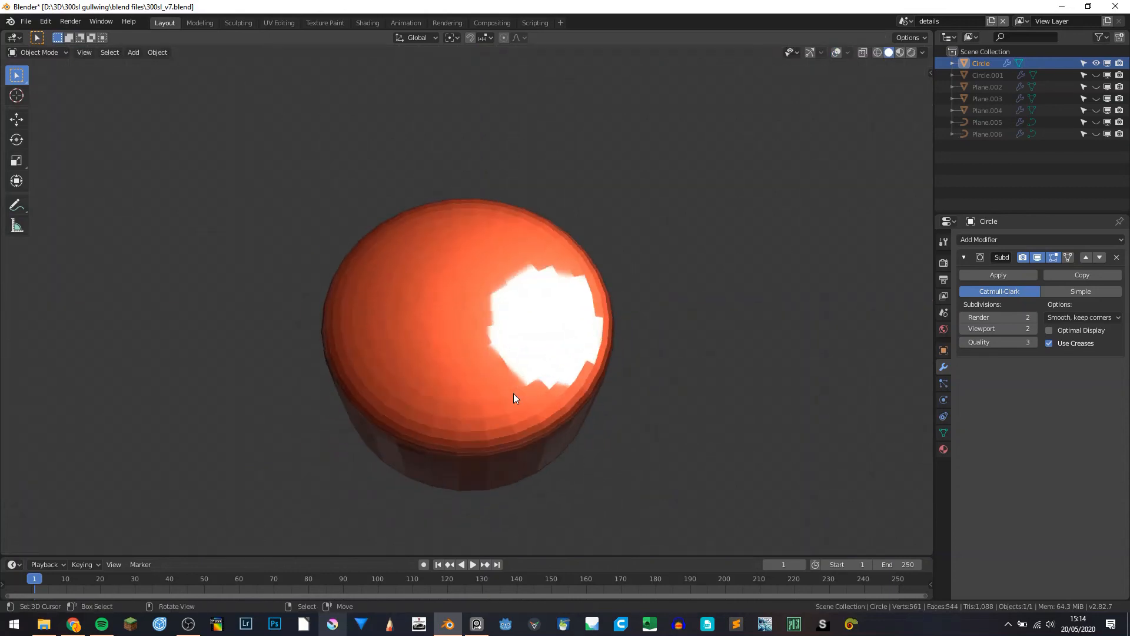
right_click(513, 394)
left_click(487, 371)
right_click(486, 370)
left_click(481, 359)
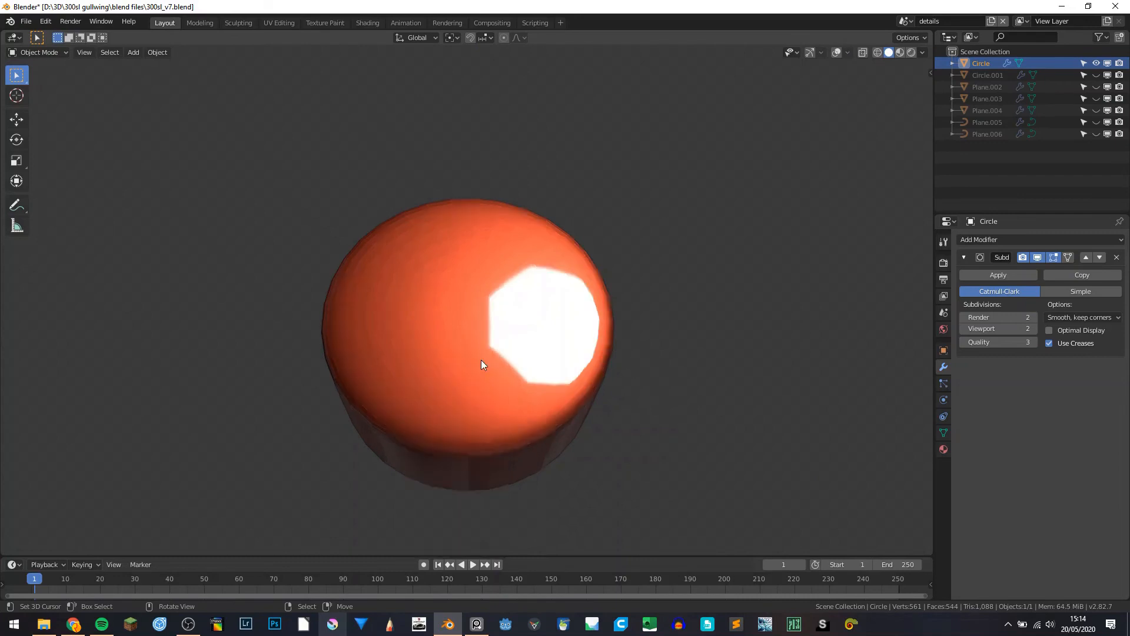
scroll(477, 370, "down", 4)
middle_click_drag(475, 373, 626, 282)
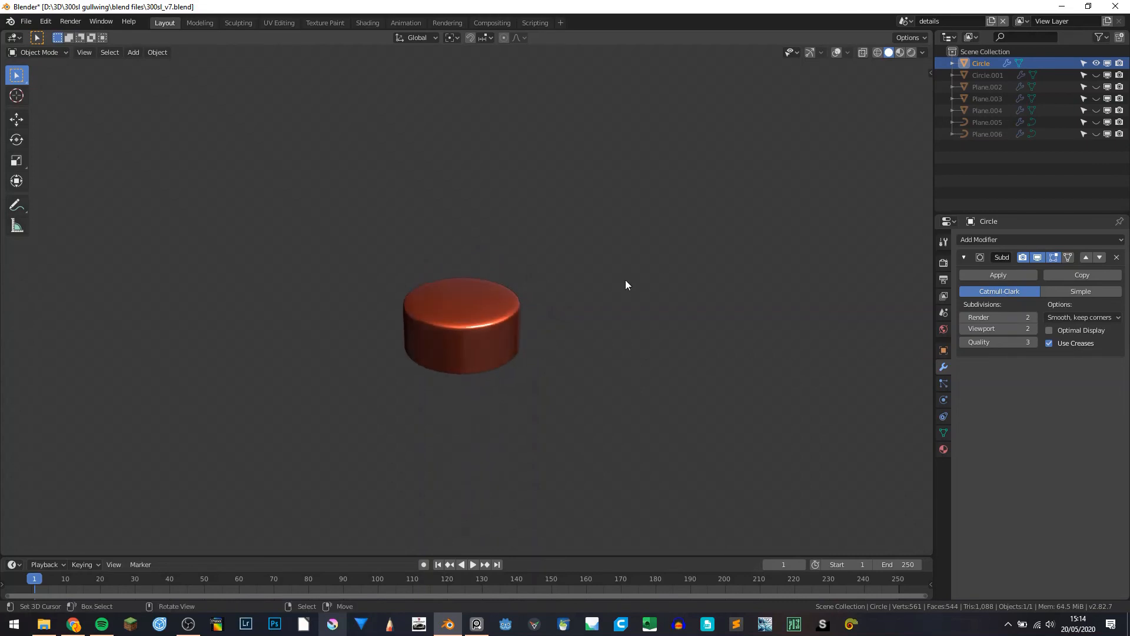
scroll(530, 300, "down", 2)
scroll(478, 316, "up", 3)
Try insetting the central octagonal face on top of the cap
key("Tab")
scroll(468, 317, "up", 5)
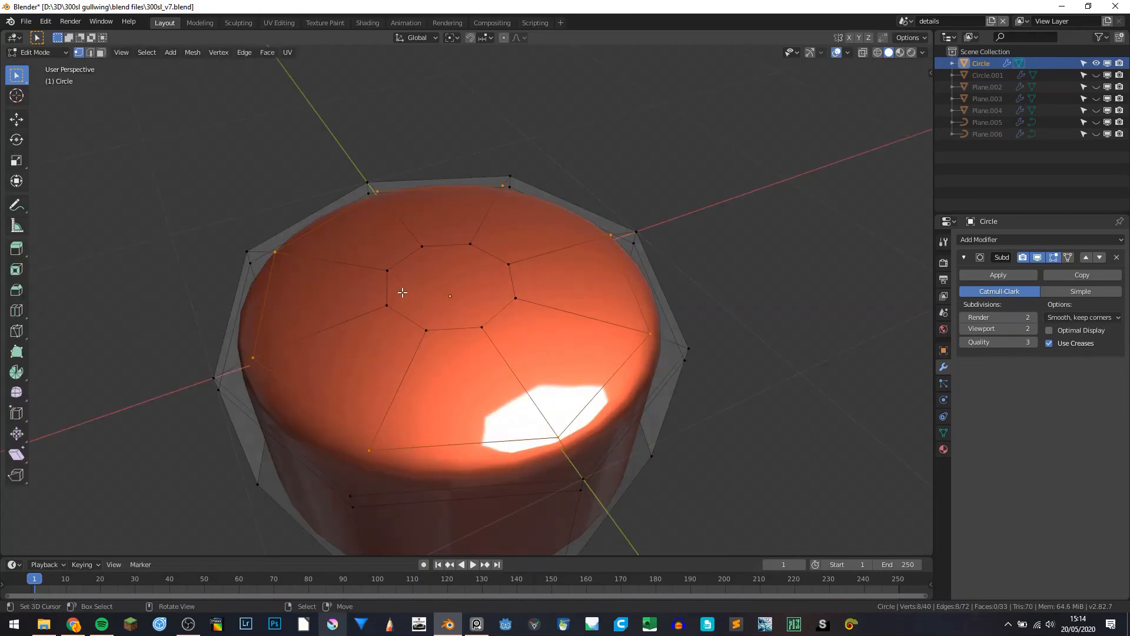
left_click(399, 265, "alt")
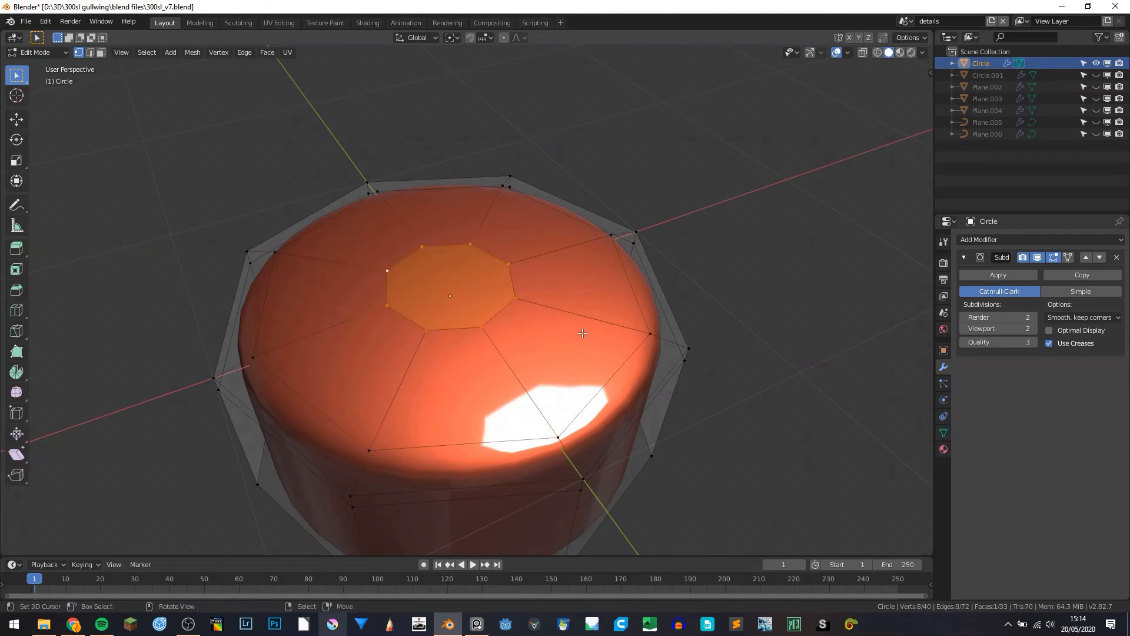
key("i")
left_click(528, 317)
key("Tab")
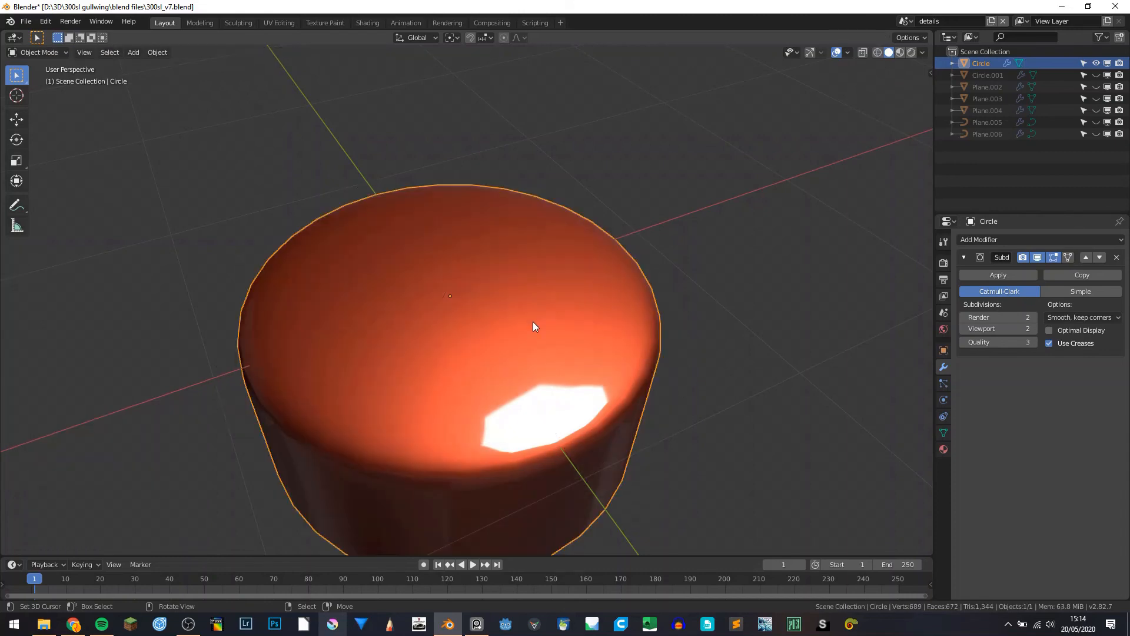
scroll(532, 322, "down", 5)
middle_click_drag(515, 326, 515, 358)
key("ctrl+z")
key("ctrl+z")
key("Tab")
key("shift+alt+z")
key("shift+alt+z")
key("Tab")
key("shift+alt+z")
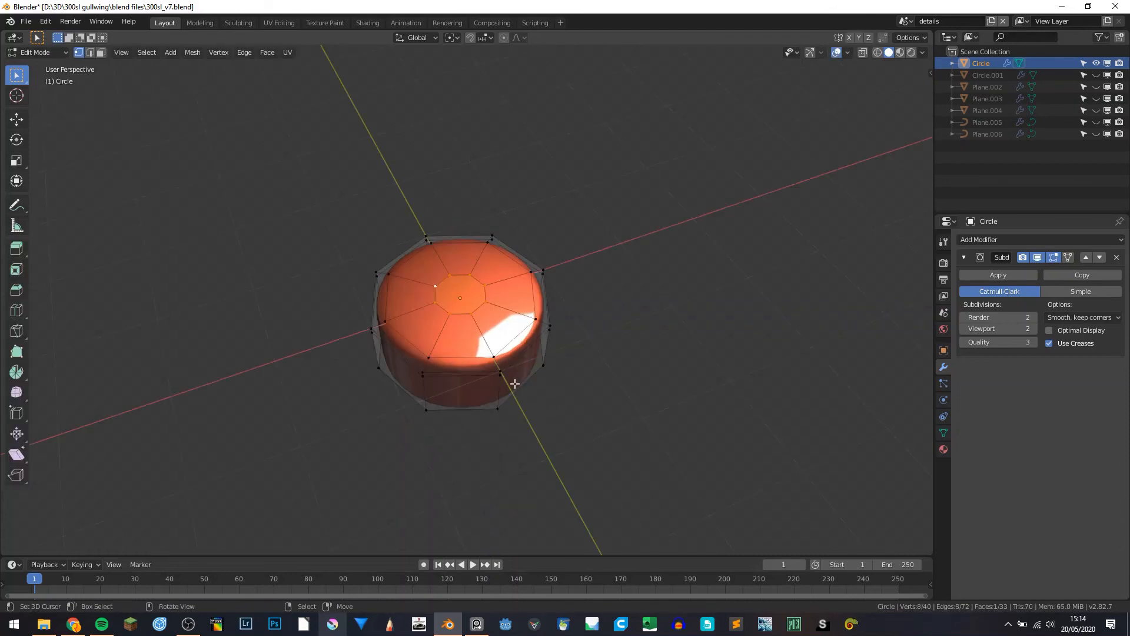
Return the cap to Object Mode and save the blend file
key("Tab")
key("Tab")
key("ctrl+s")
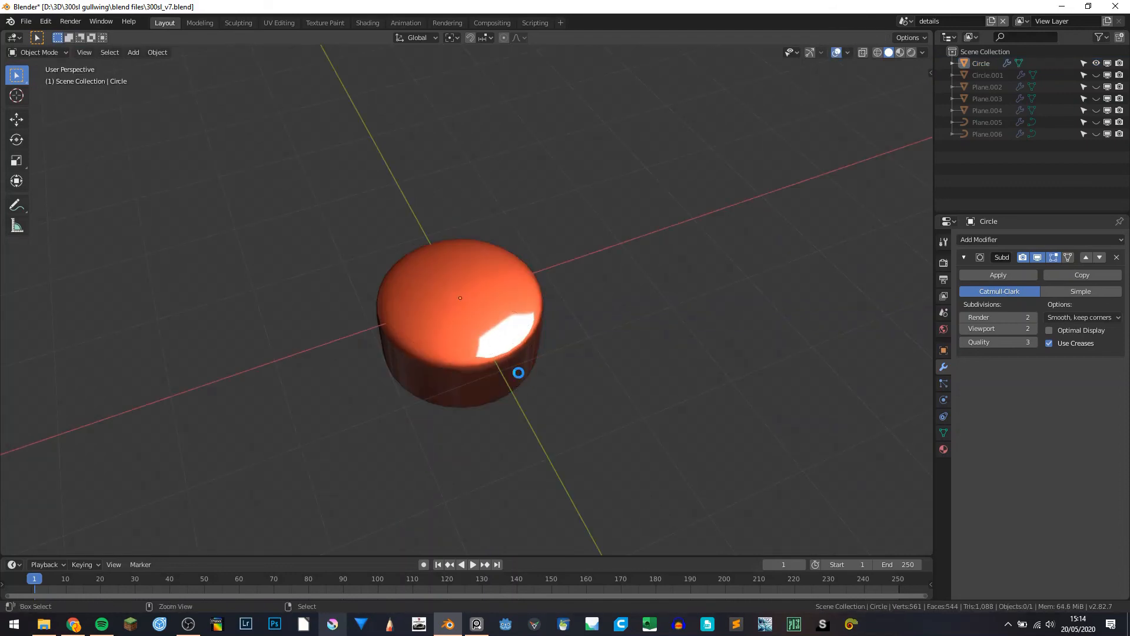
key("Tab")
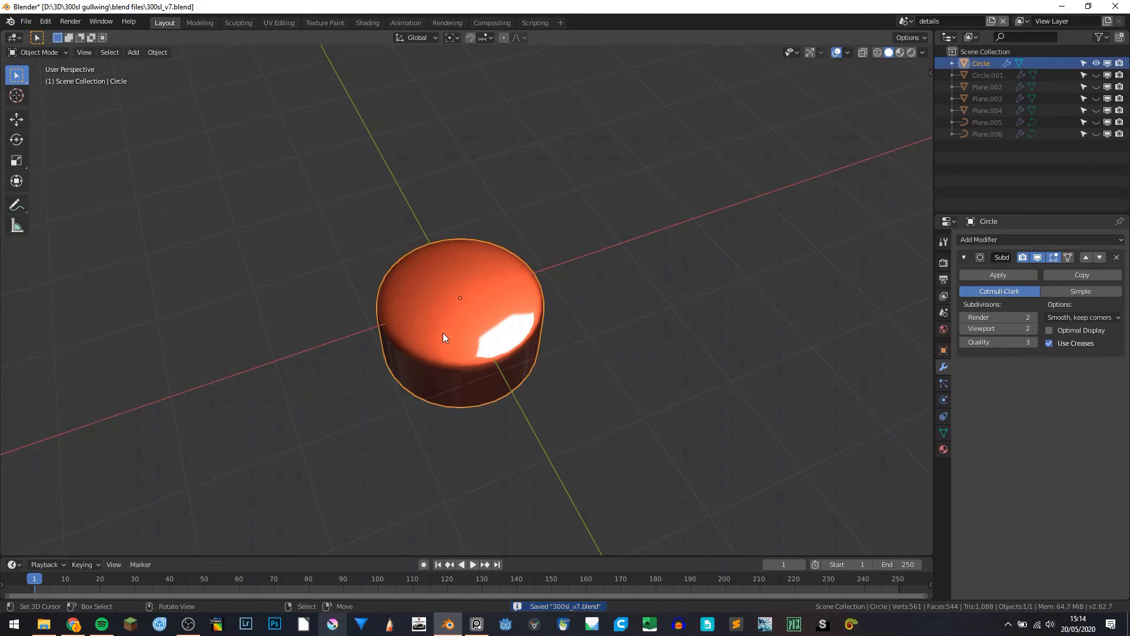
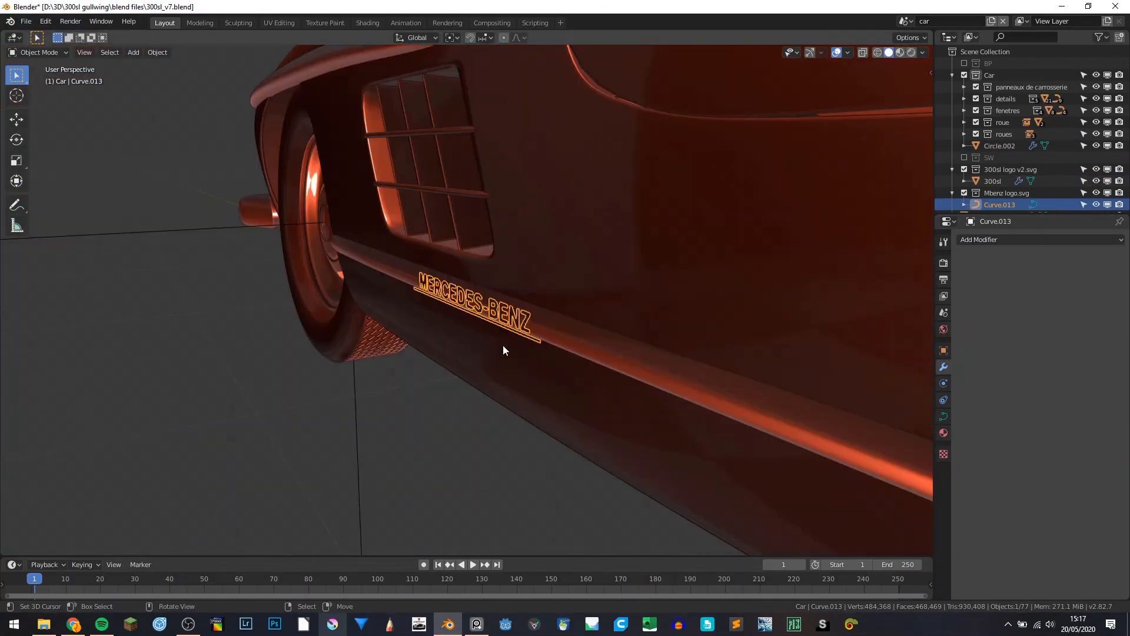
Open the choice of modifiers to add for the MERCEDES-BENZ lettering above the side sill
left_click(1001, 240)
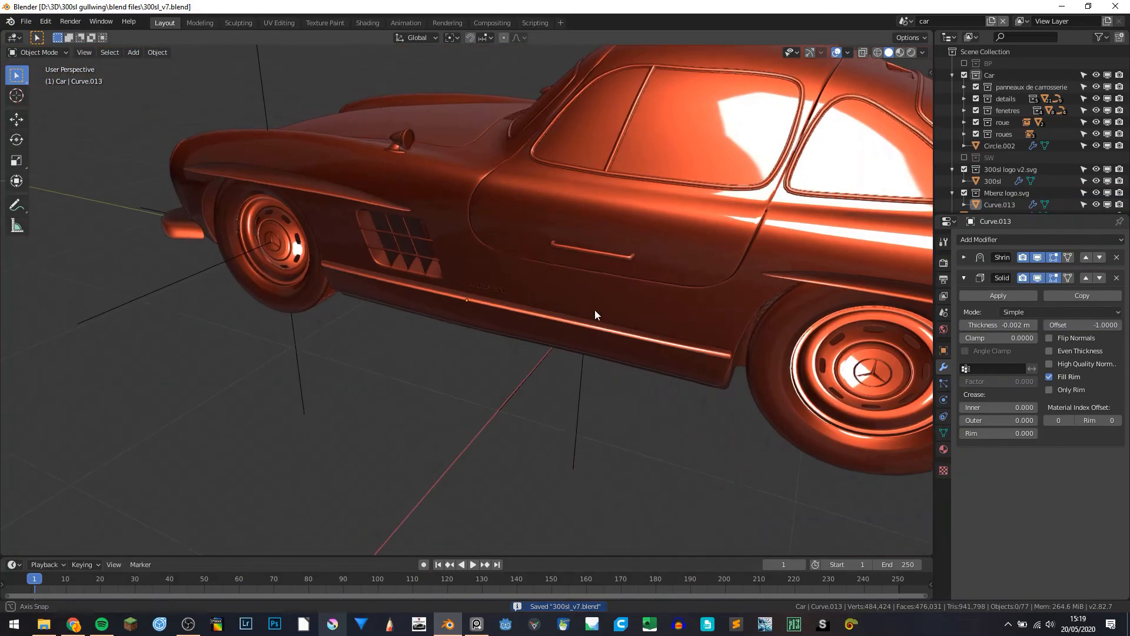
Examine the MERCEDES-BENZ lettering on the car's side up close and within the whole body
middle_click_drag(594, 315, 444, 333)
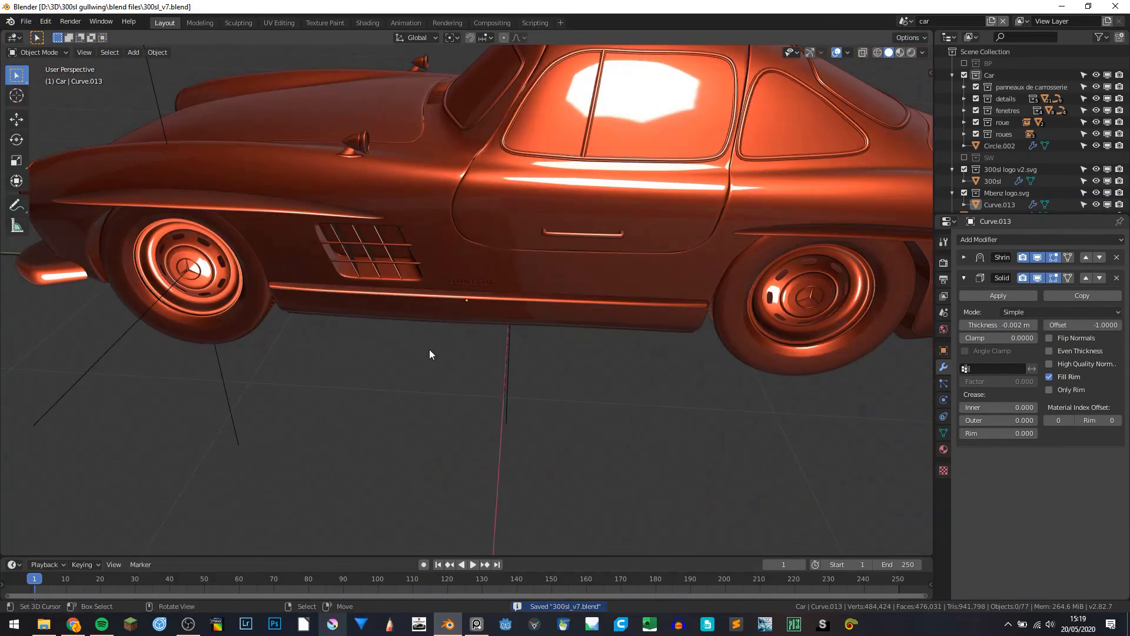
scroll(429, 349, "down", 5)
scroll(408, 281, "up", 5)
middle_click_drag(452, 273, 455, 242)
scroll(448, 269, "up", 10)
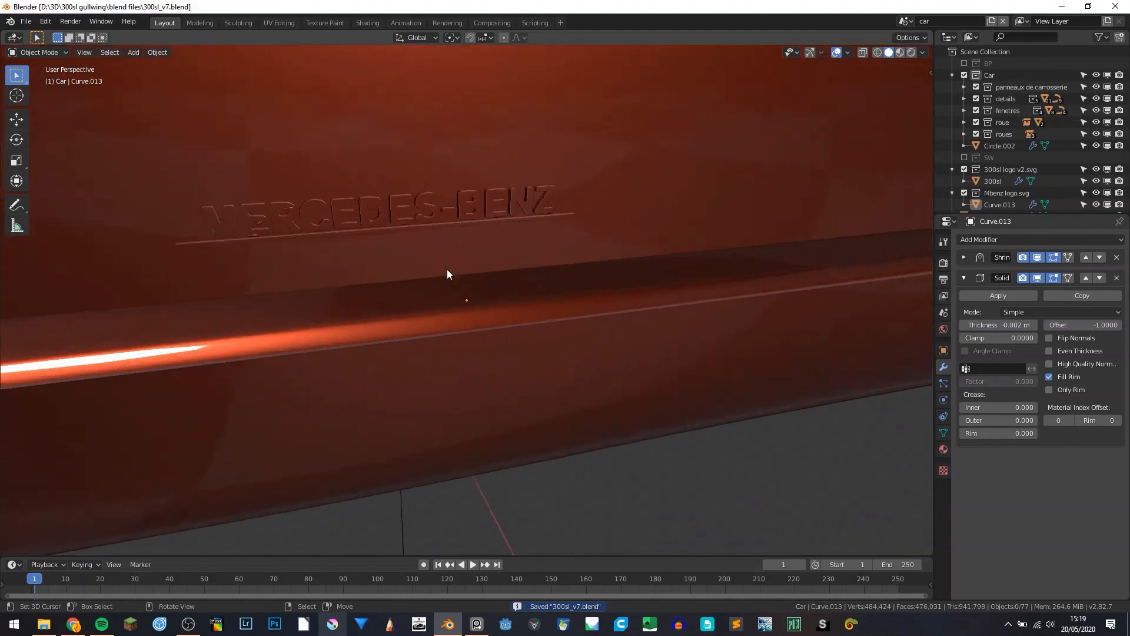
scroll(382, 246, "down", 10)
middle_click_drag(383, 252, 262, 325)
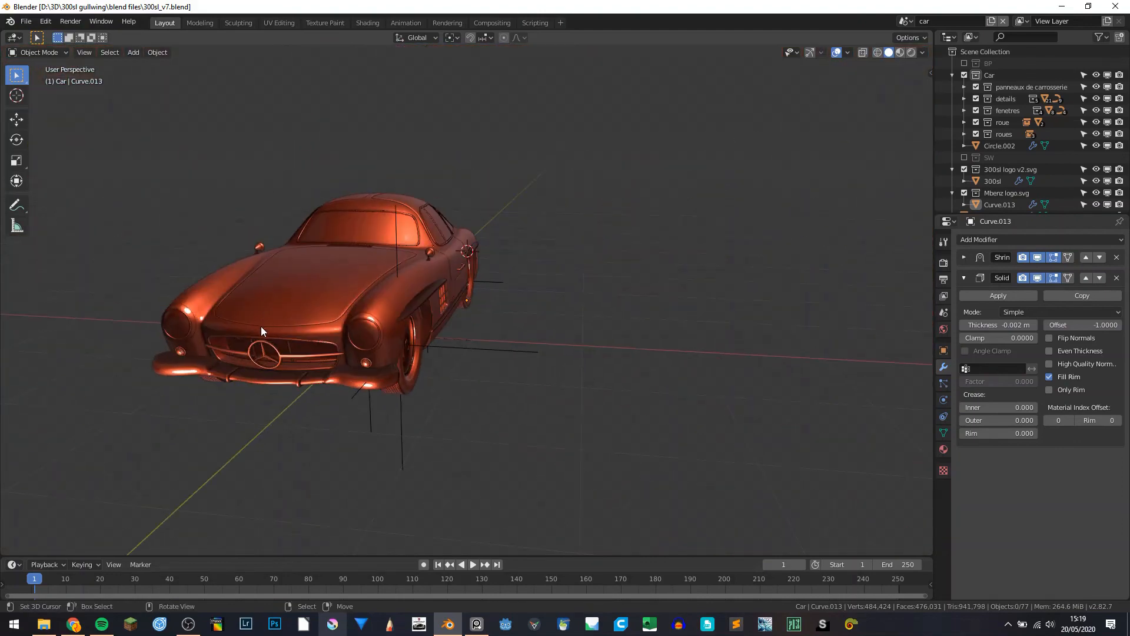
Select the round badge on the nose above the grille and examine how deep it sits in the bodywork
left_click(264, 329)
left_click(265, 329)
left_click(264, 328)
left_click(265, 329)
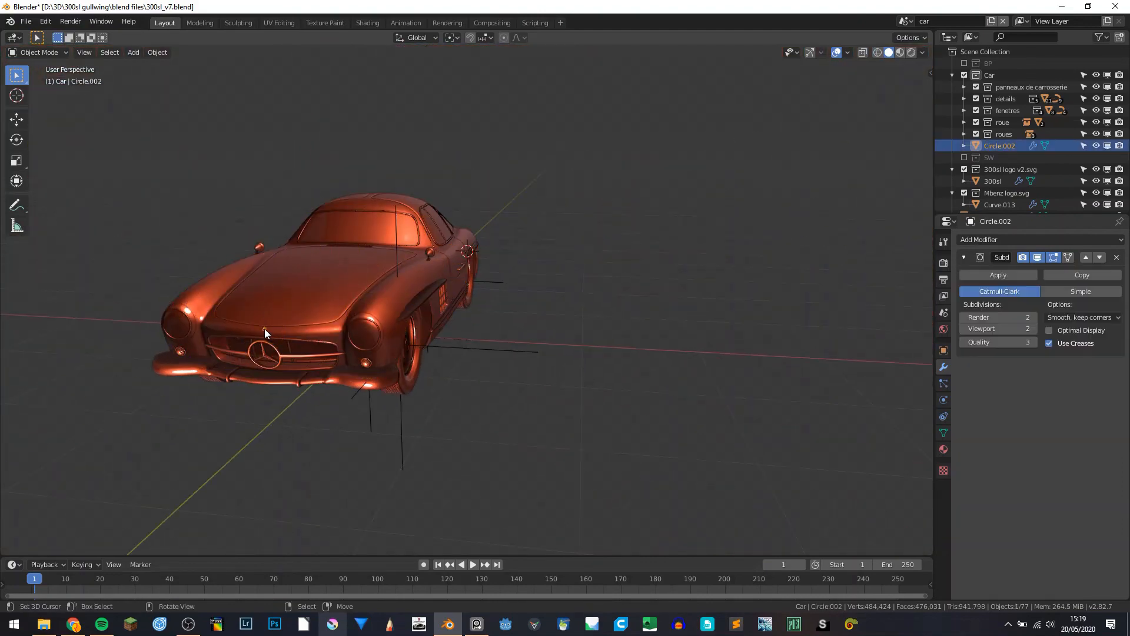
key("KP_Decimal")
scroll(398, 306, "down", 8)
middle_click_drag(398, 307, 347, 285)
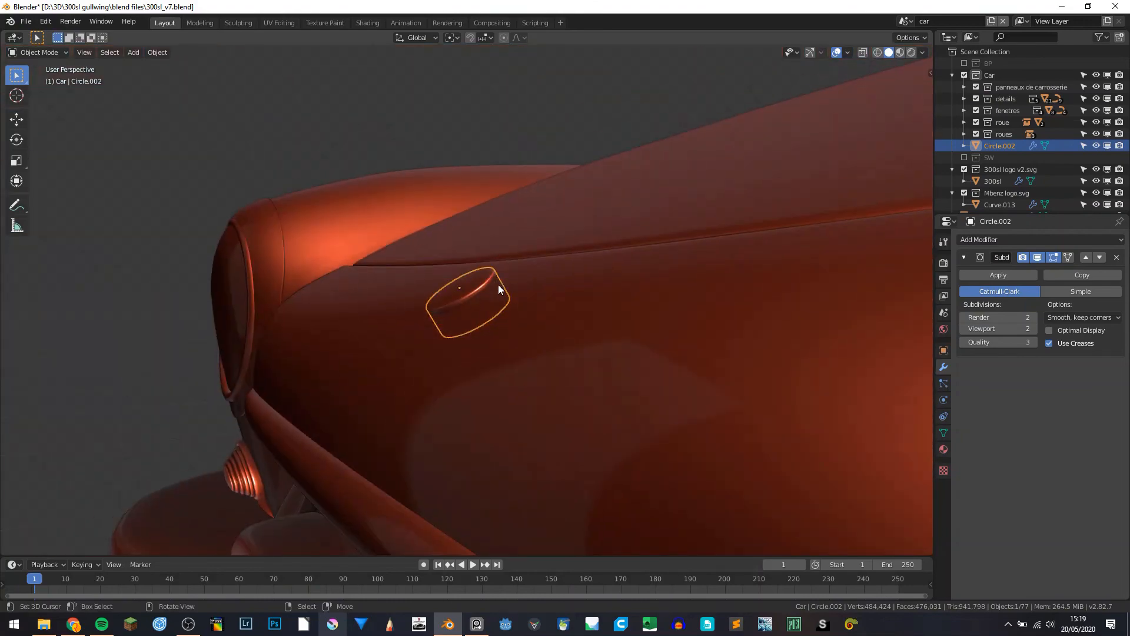
scroll(498, 284, "up", 6)
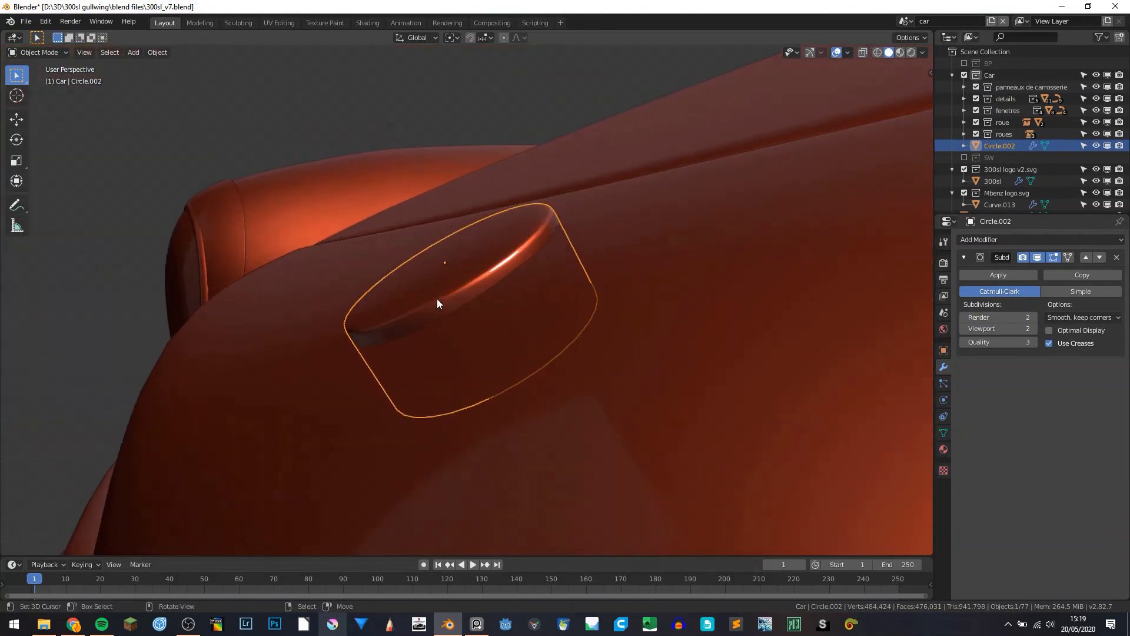
Examine the nose badge's placement between the hood edge and grille from the side, front and above
scroll(375, 323, "down", 8)
middle_click_drag(376, 323, 684, 311)
scroll(685, 311, "up", 3)
scroll(846, 417, "down", 2)
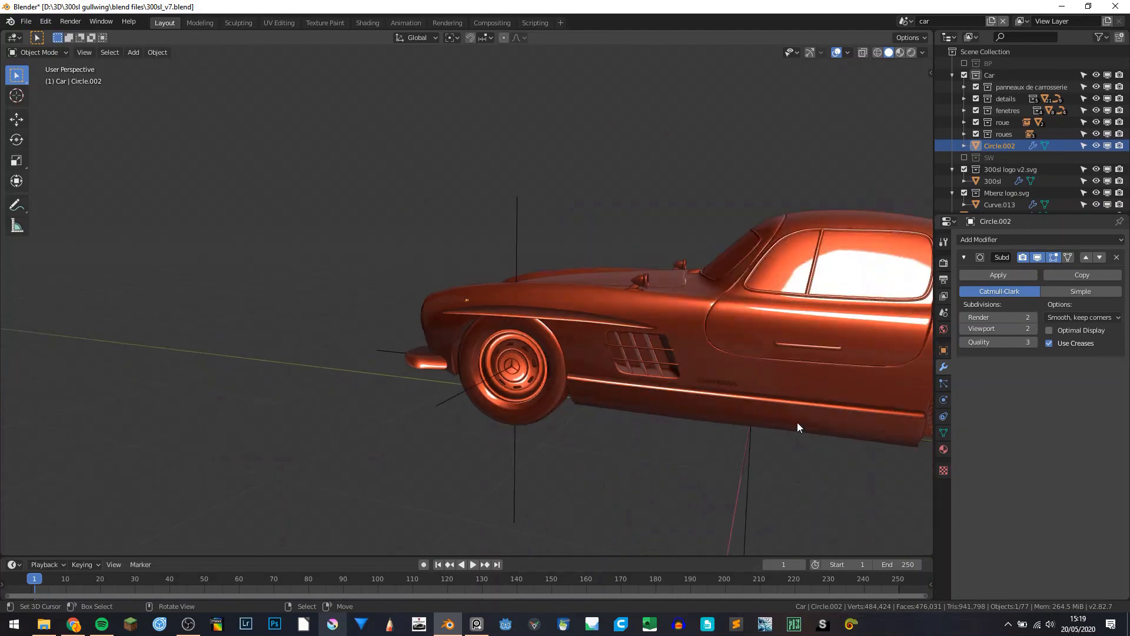
middle_click_drag(307, 288, 429, 350)
scroll(428, 347, "up", 15)
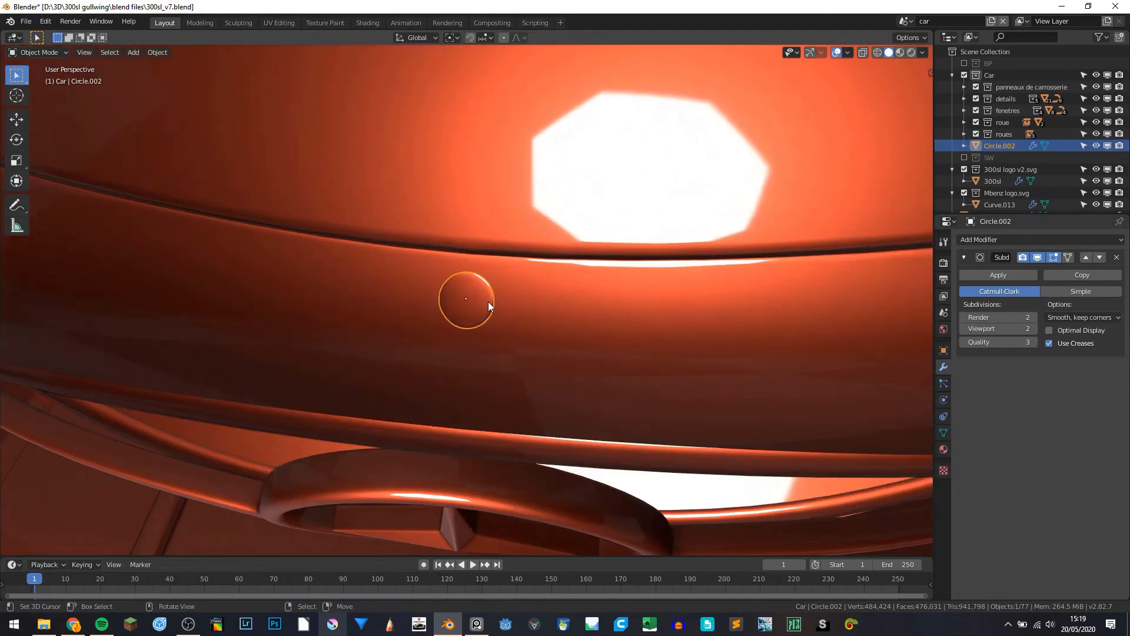
scroll(485, 289, "down", 5)
middle_click_drag(485, 289, 464, 303)
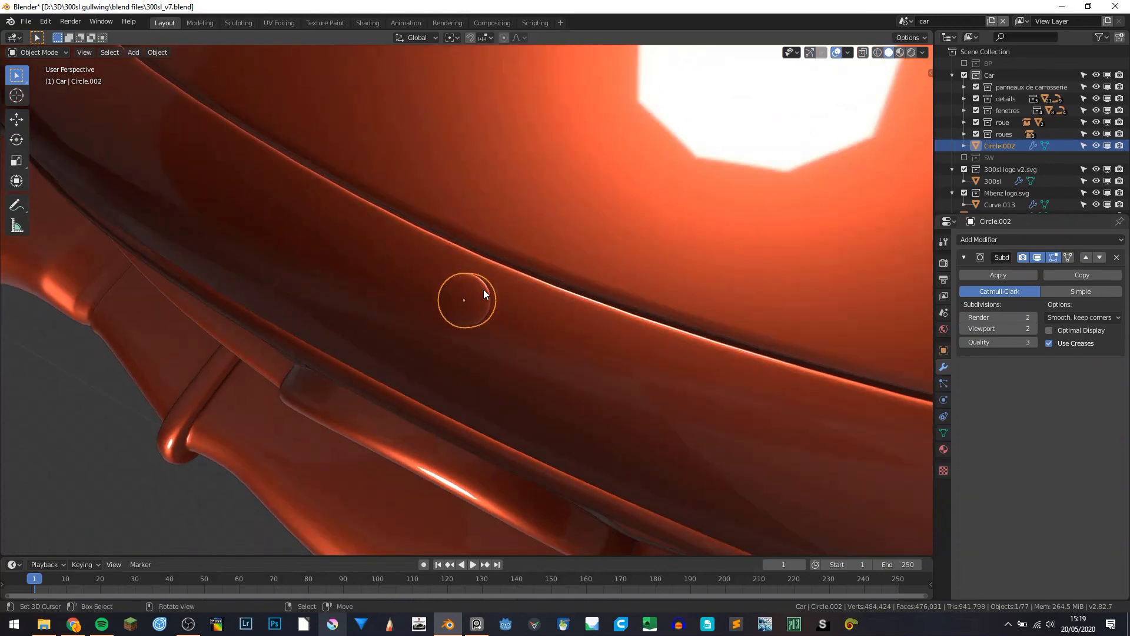
scroll(437, 277, "down", 10)
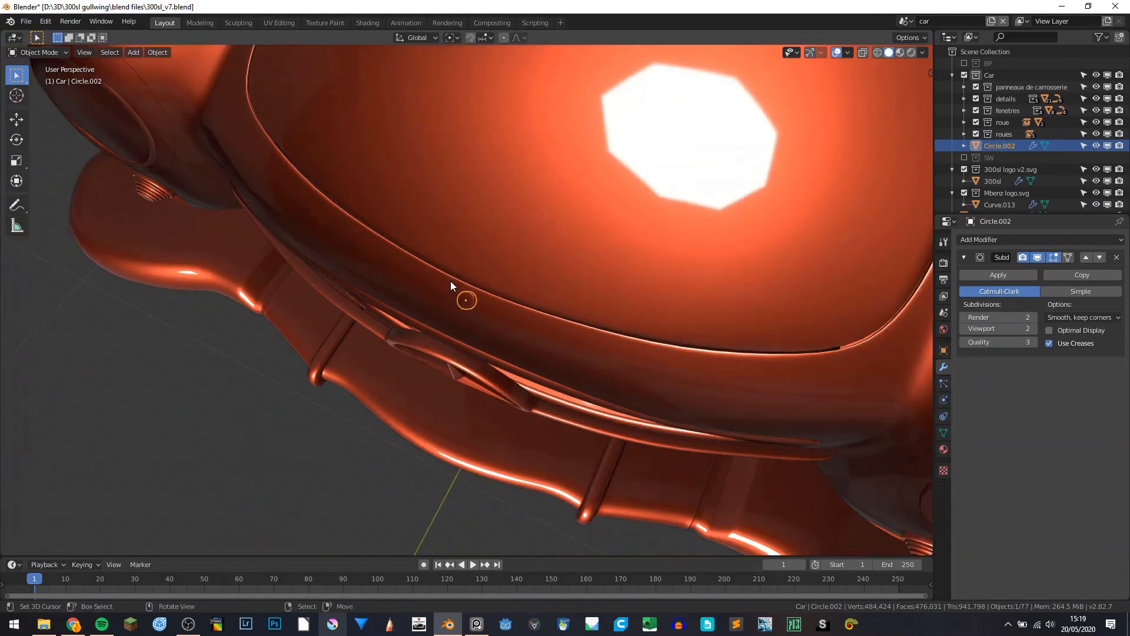
scroll(541, 316, "down", 1)
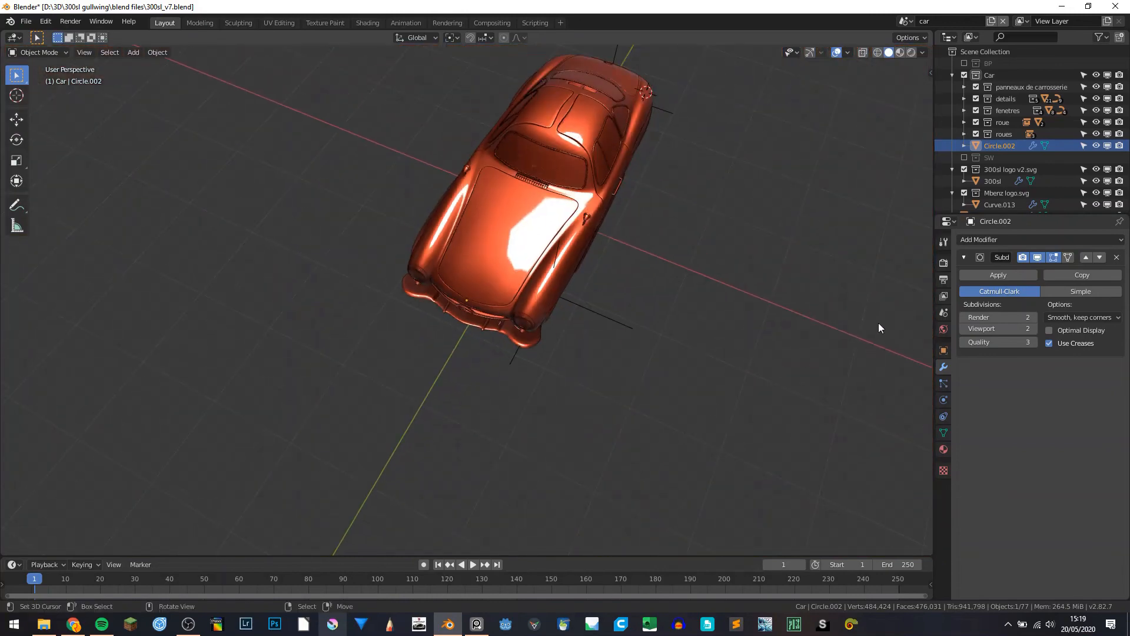
Deselect everything and save the blend file
key("a")
key("alt+a")
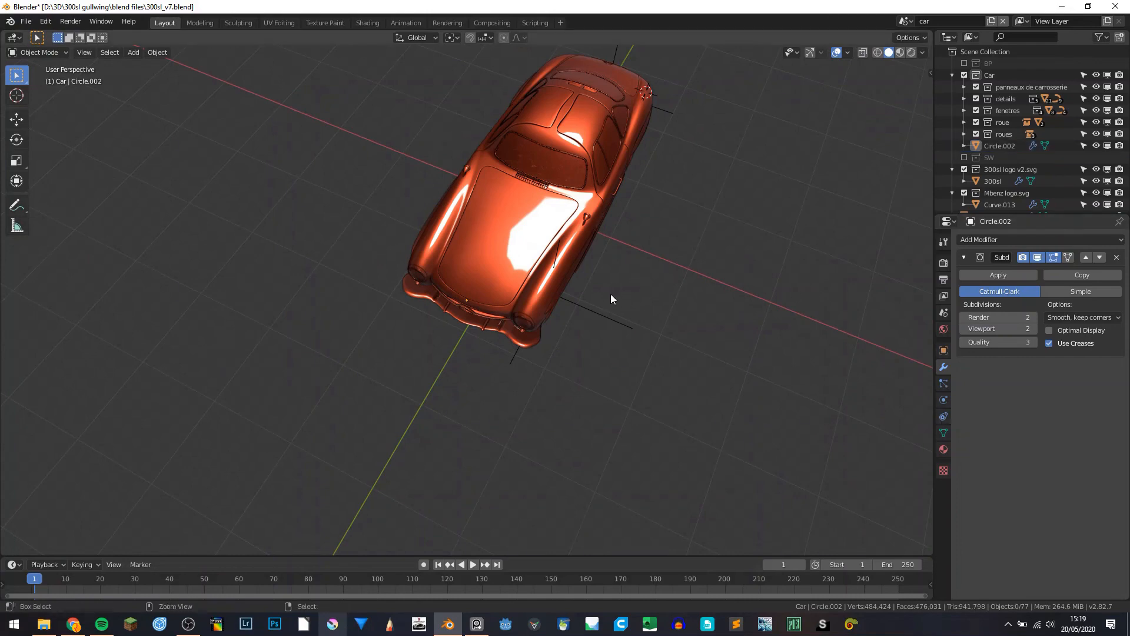
key("ctrl+s")
Frame the whole car and examine the rear 300 SL badges, then the full side profile
key("a")
key("KP_Decimal")
key("alt+a")
middle_click_drag(570, 286, 480, 227)
scroll(601, 291, "up", 4)
mouse_move(636, 291)
middle_mouse_down()
mouse_move(592, 300)
mouse_move(698, 291)
mouse_move(654, 287)
middle_mouse_up()
scroll(632, 361, "up", 4)
scroll(626, 362, "down", 8)
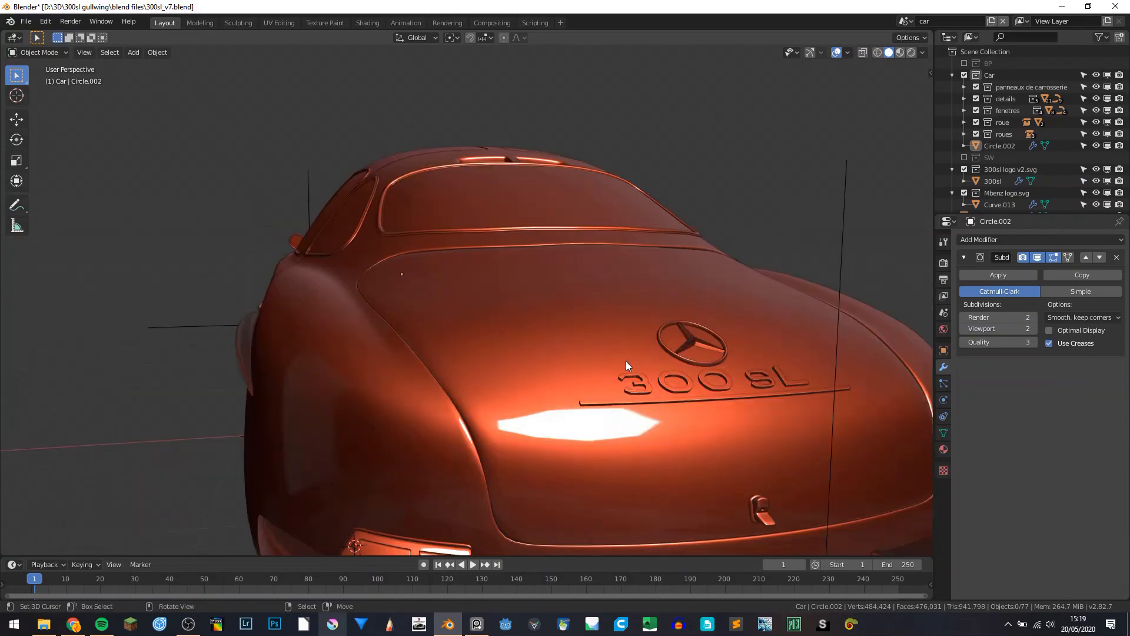
middle_click_drag(477, 331, 600, 349)
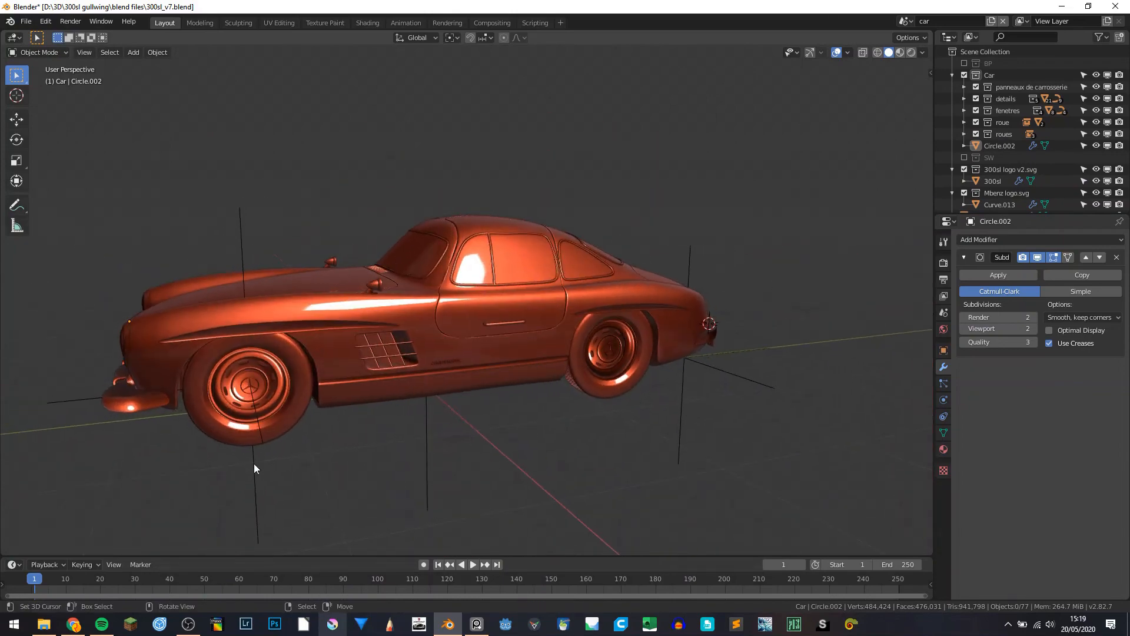
left_click(188, 624)
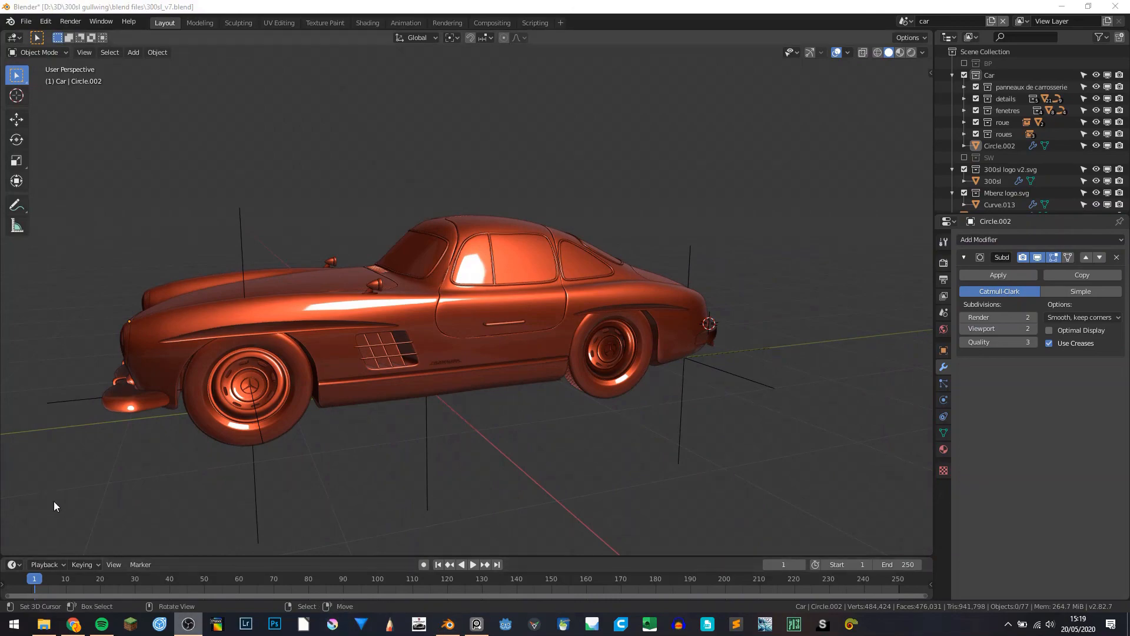